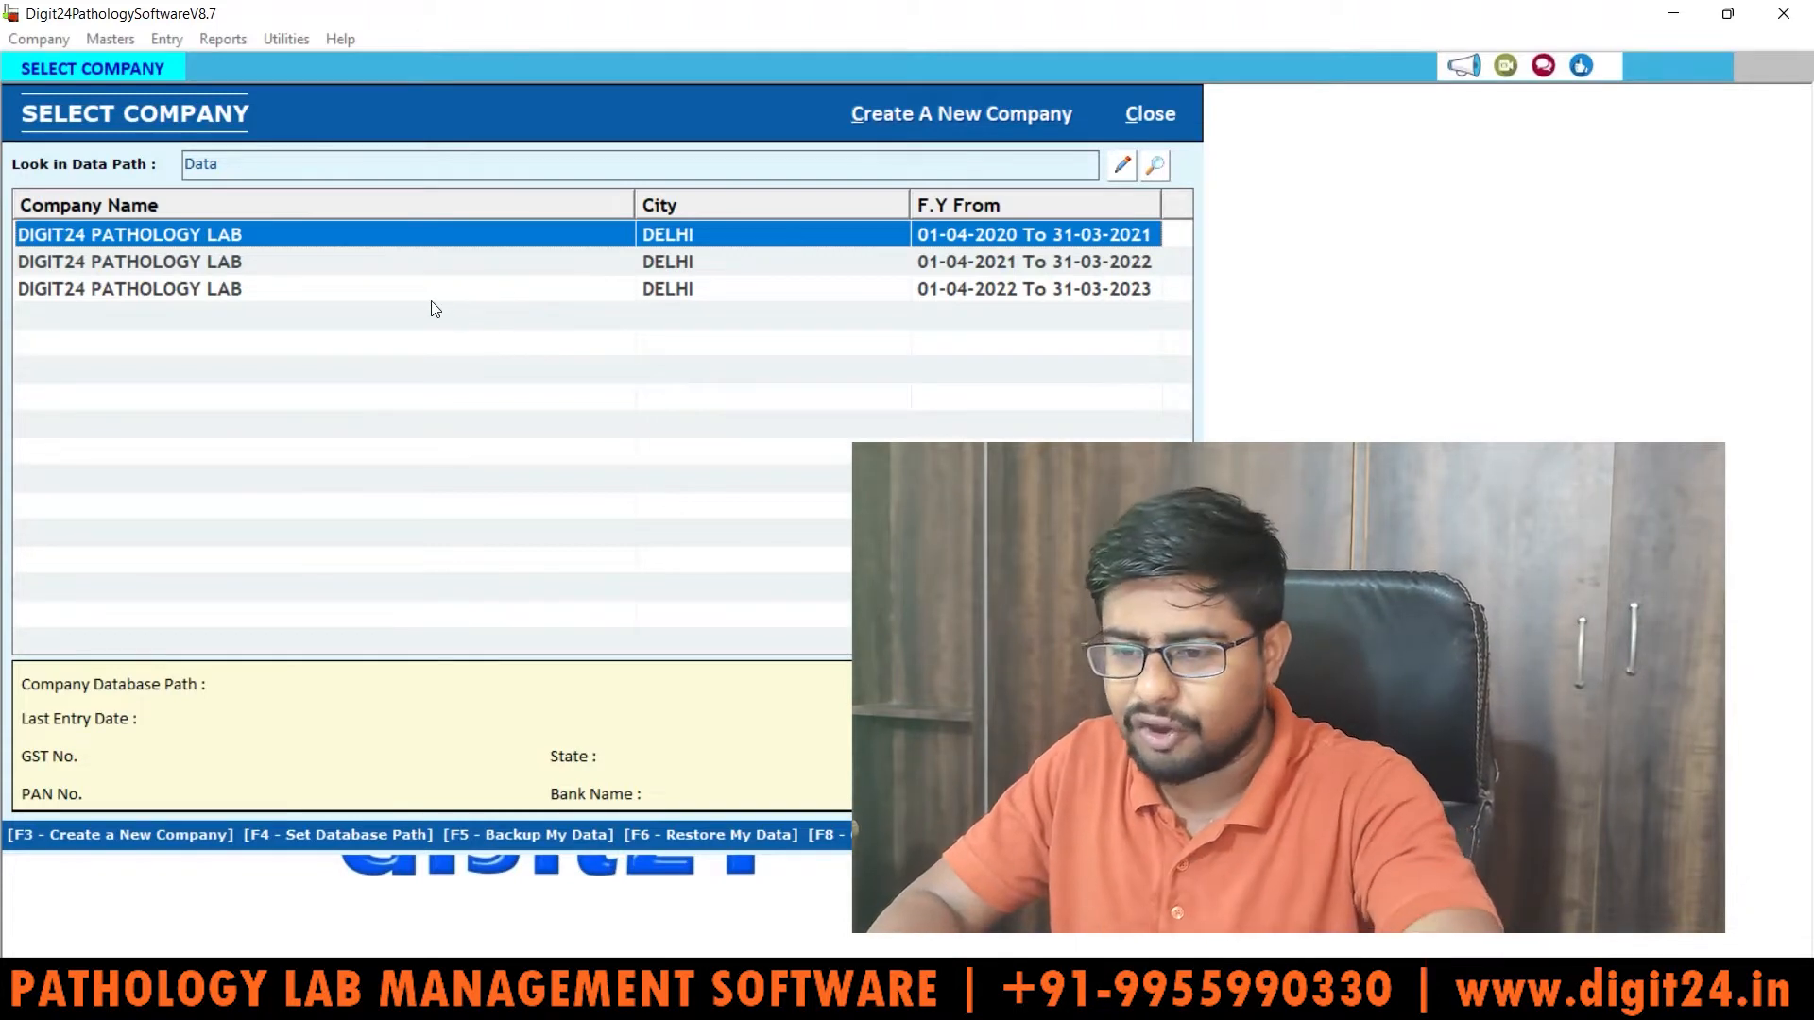
Step: Select the DIGIT24 PATHOLOGY LAB company for 01-04-2022 to 31-03-2023
{"action": "left_click", "coordinate": [207, 290]}
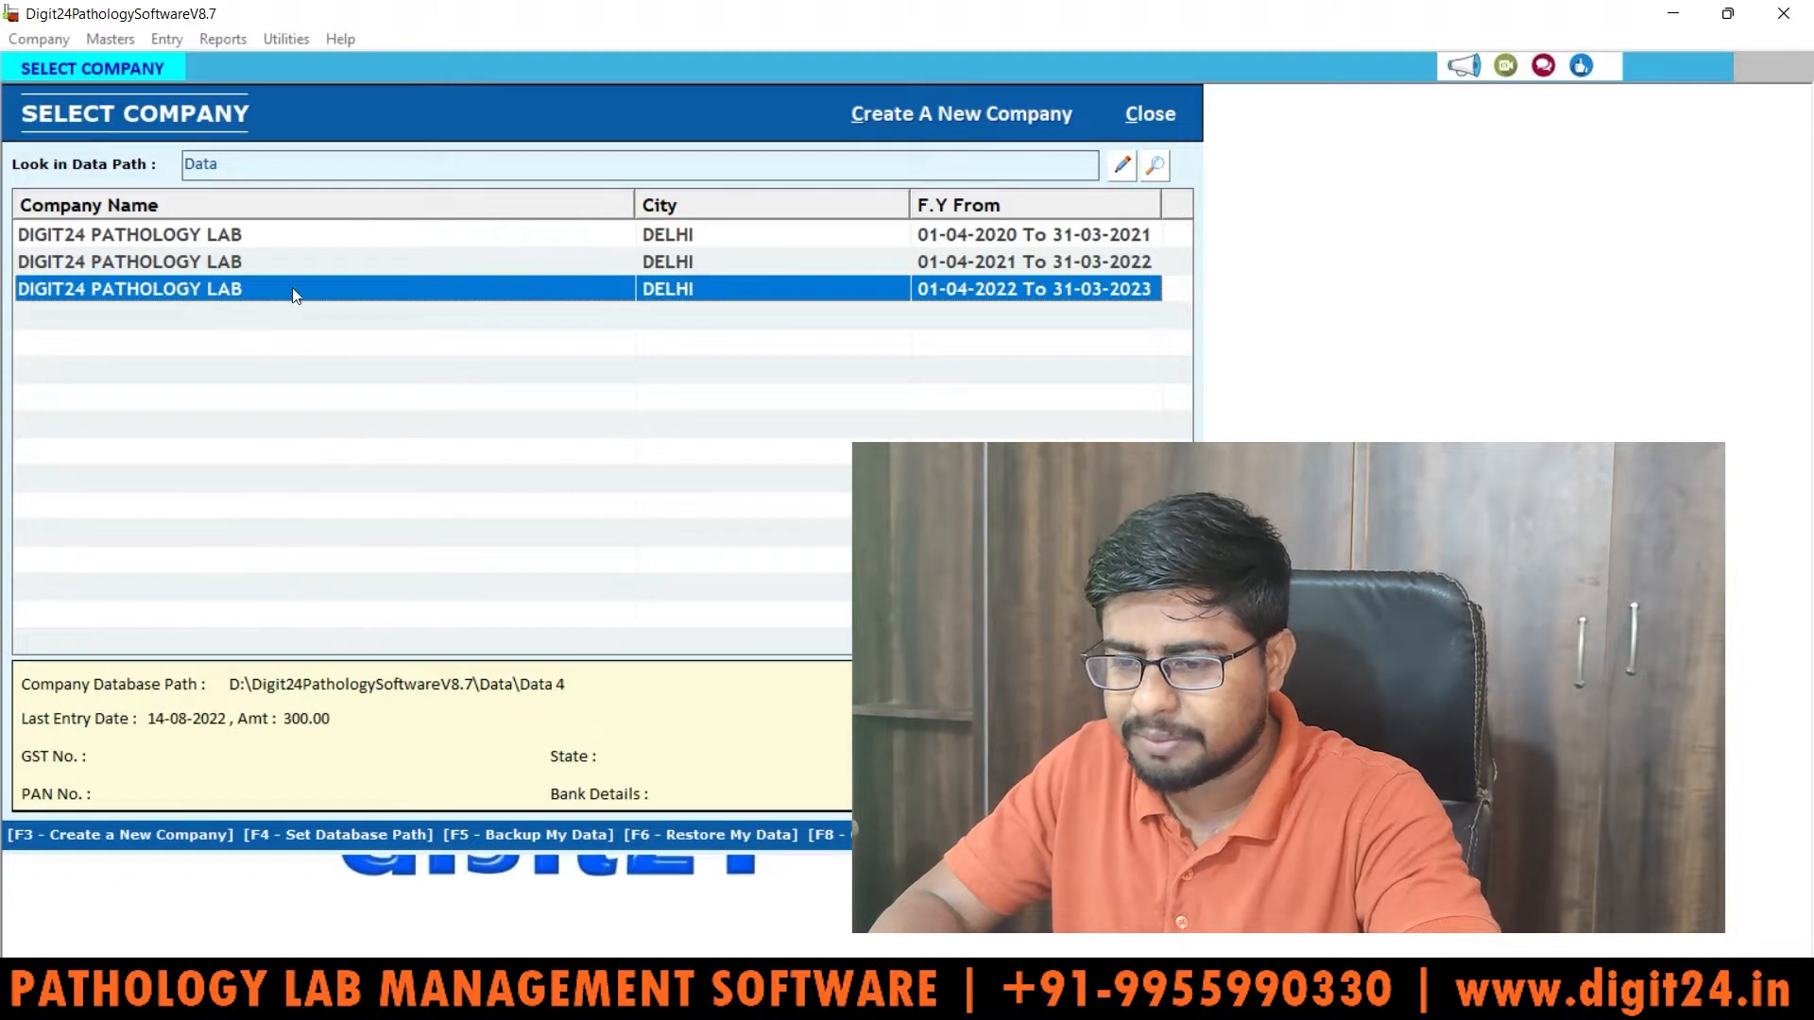
Step: Open the 2022–2023 company and log in with the super user's username and password
{"action": "double_click", "coordinate": [501, 288]}
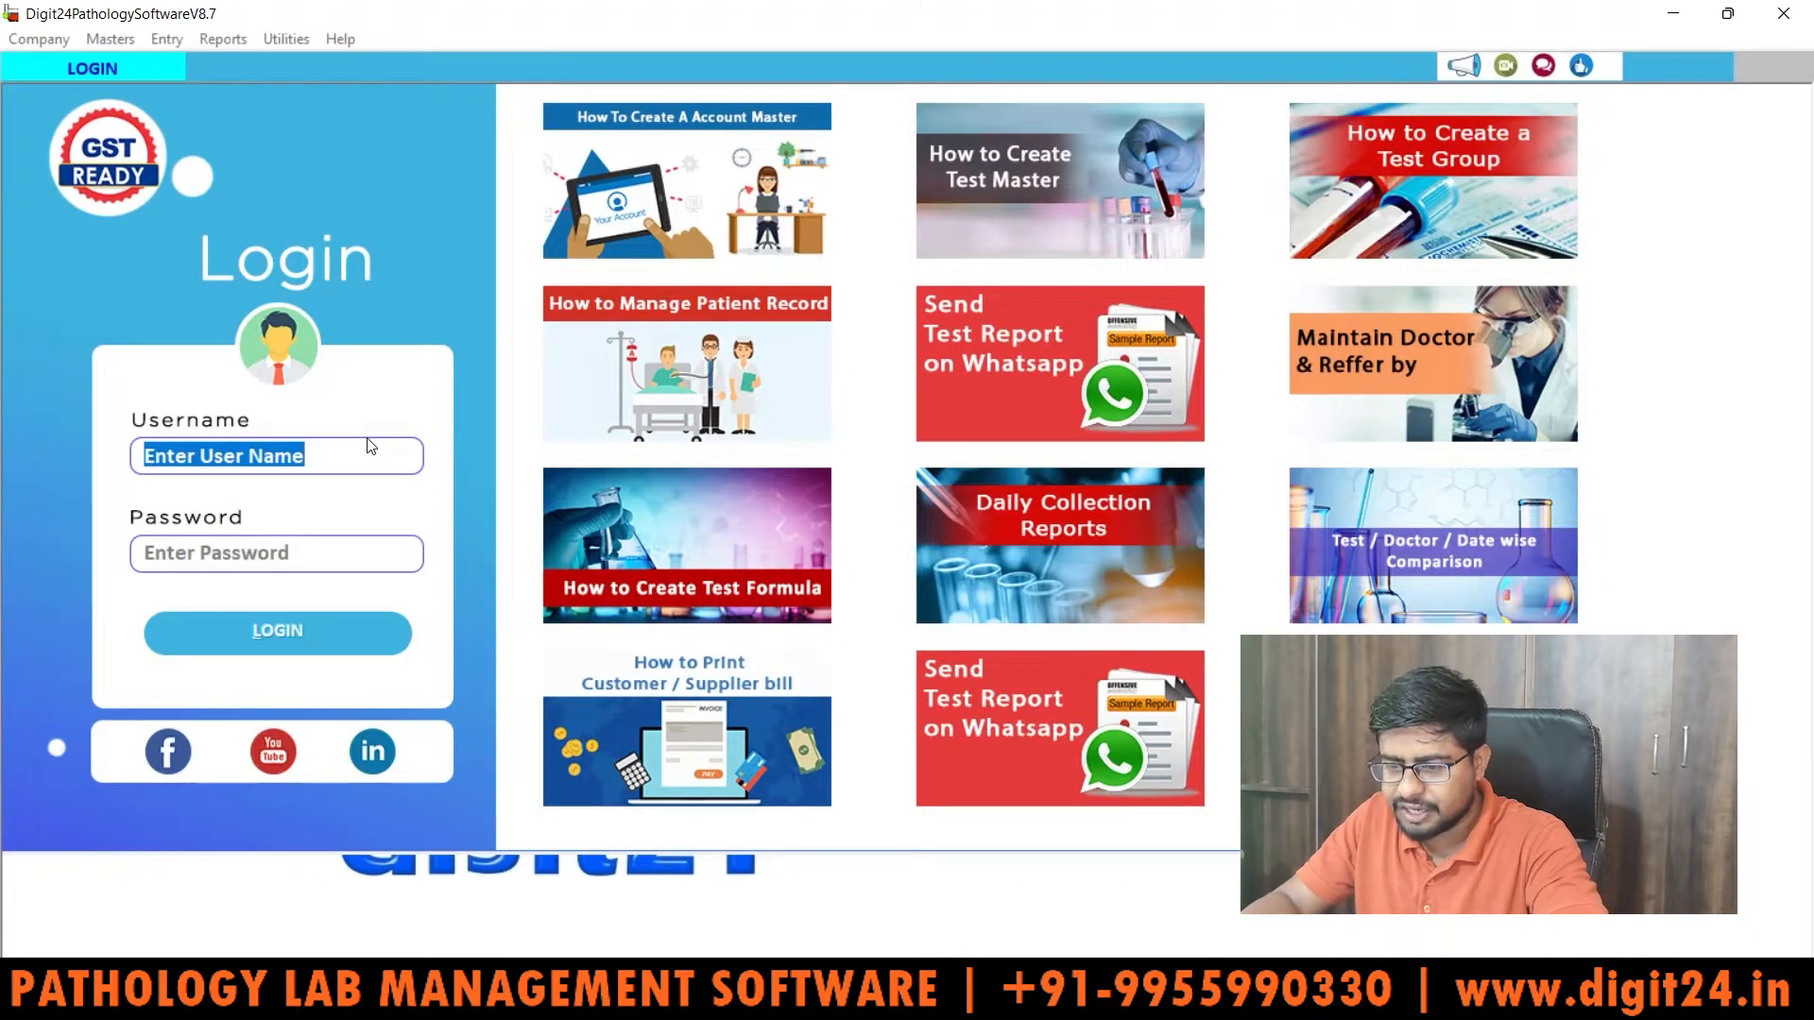
{"action": "type", "text": "1"}
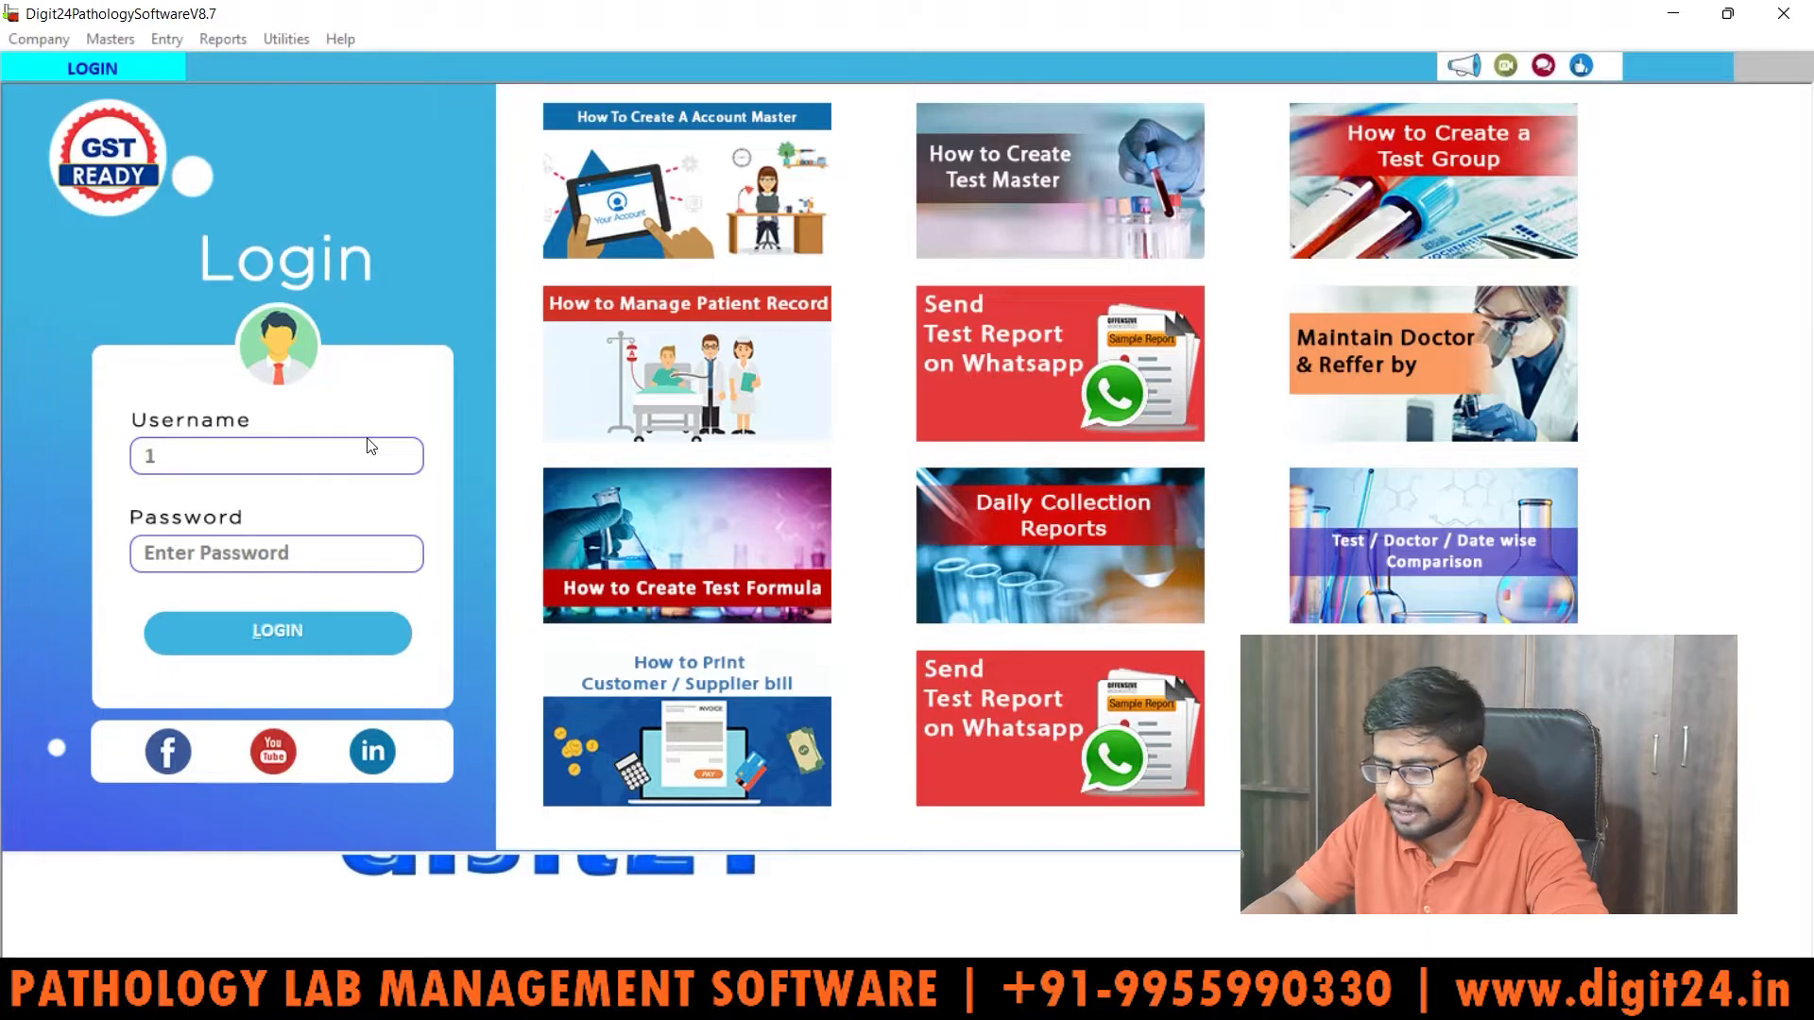
{"action": "key", "text": "Tab"}
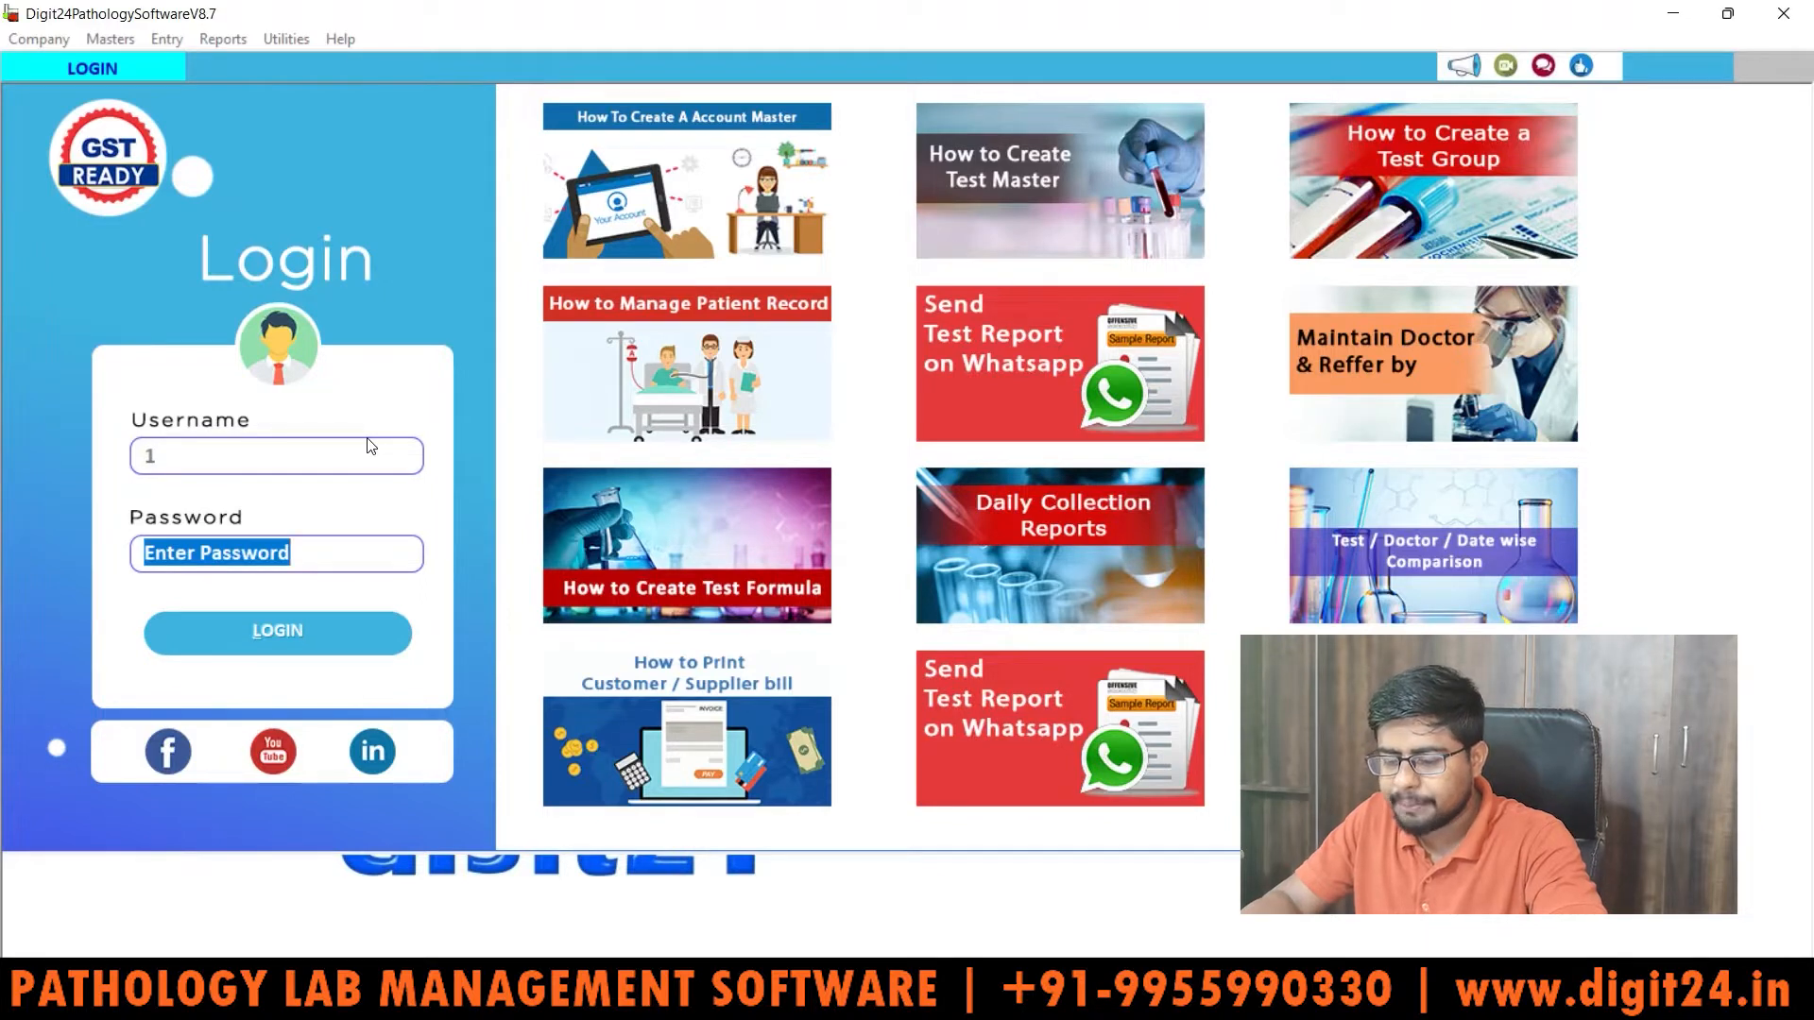
{"action": "type", "text": "1"}
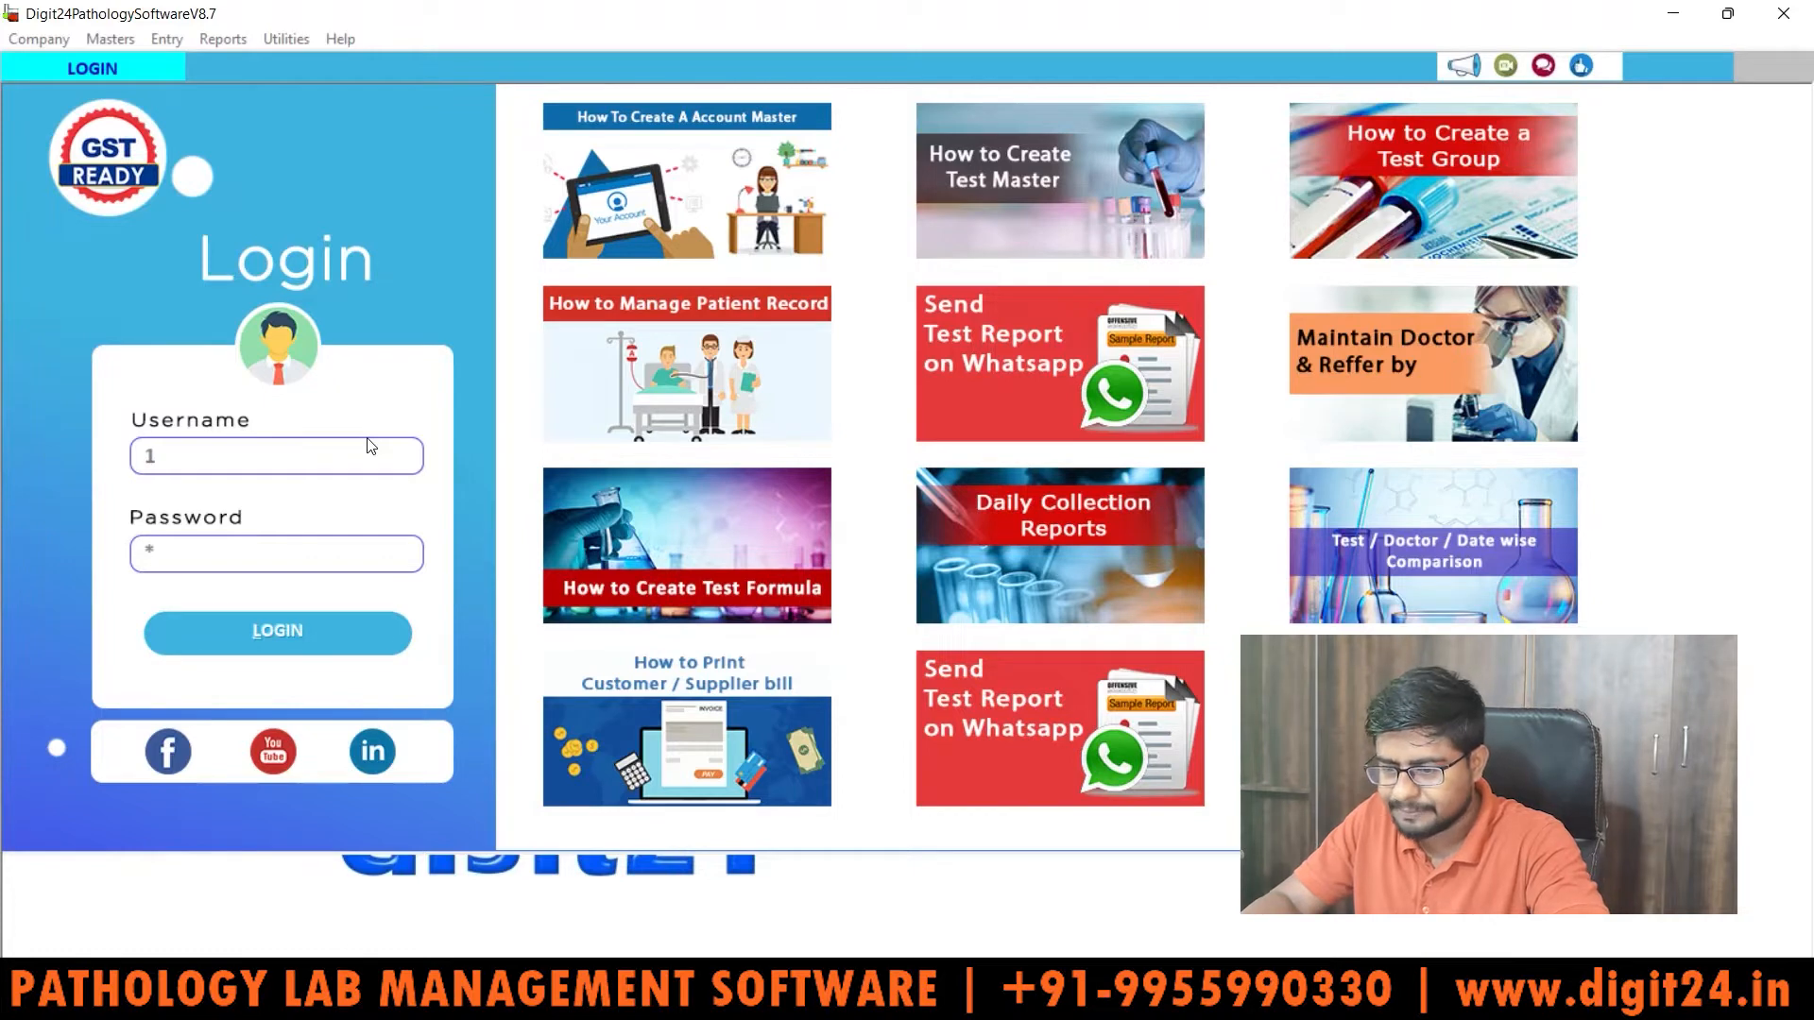
{"action": "key", "text": "Return"}
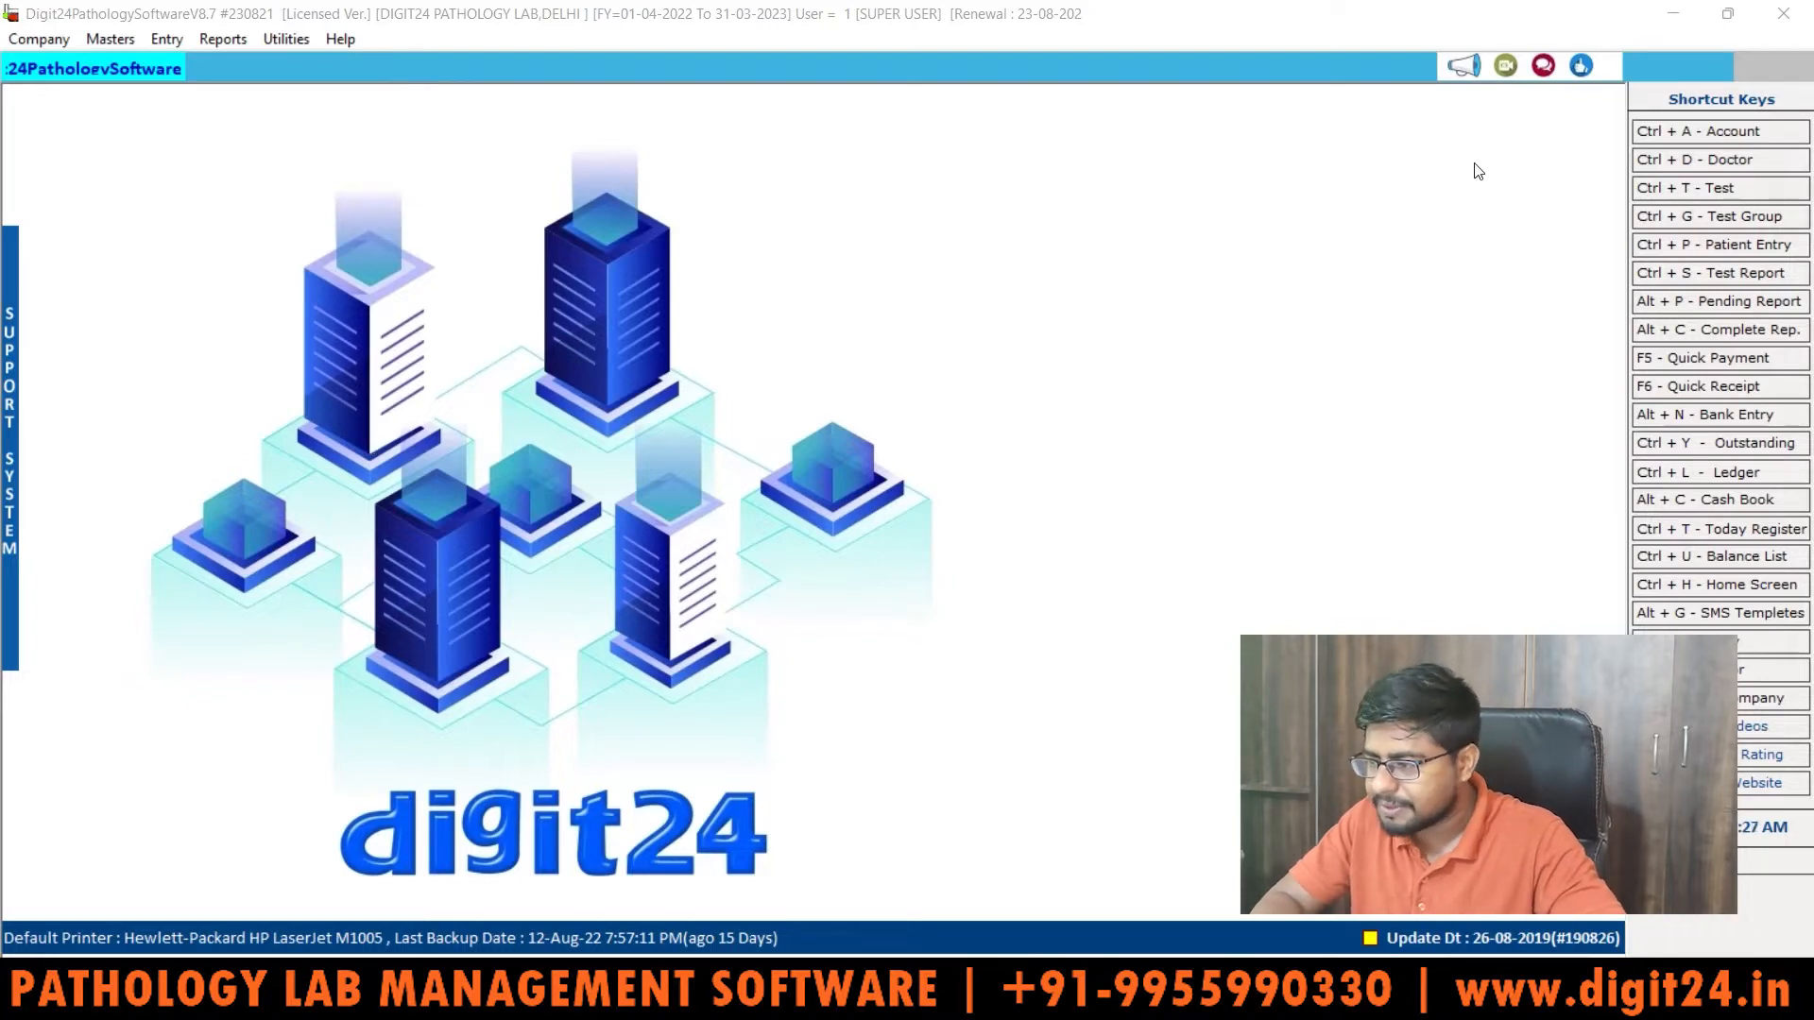
Step: Start a new blank Patient Entry and check that its date is 27-08-2022
{"action": "left_click", "coordinate": [1759, 251]}
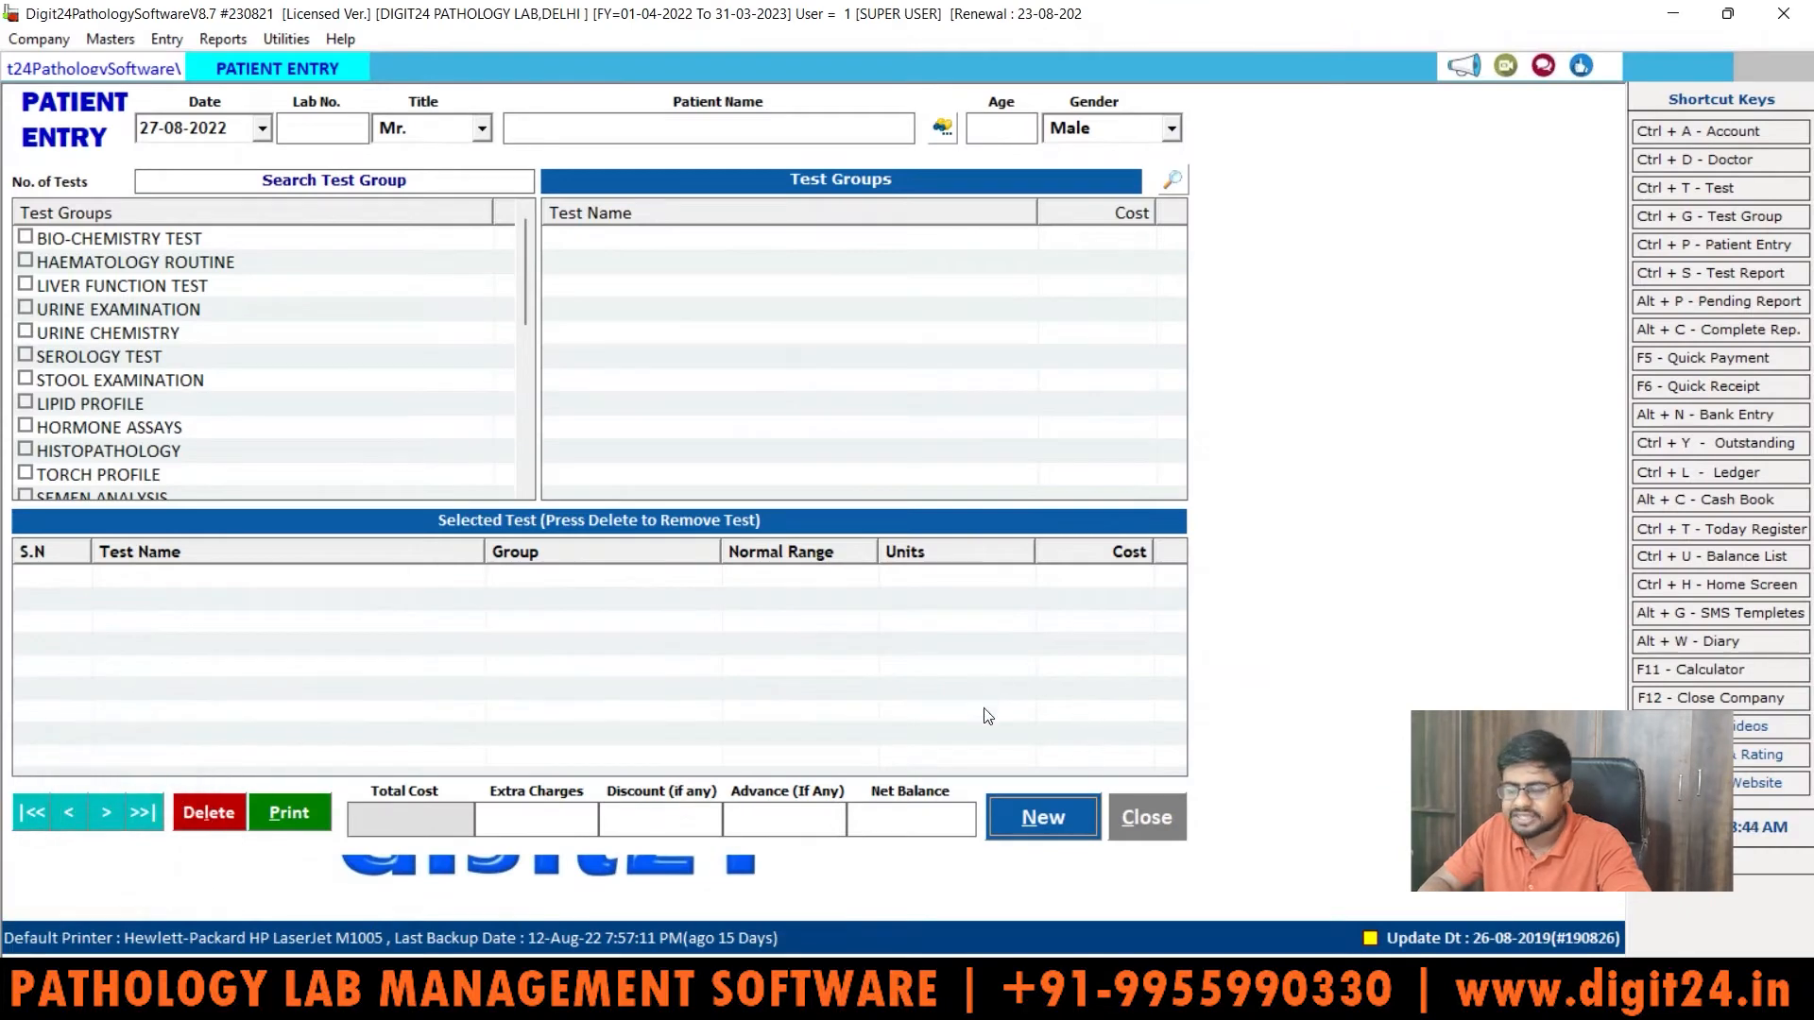
{"action": "left_click", "coordinate": [1037, 816]}
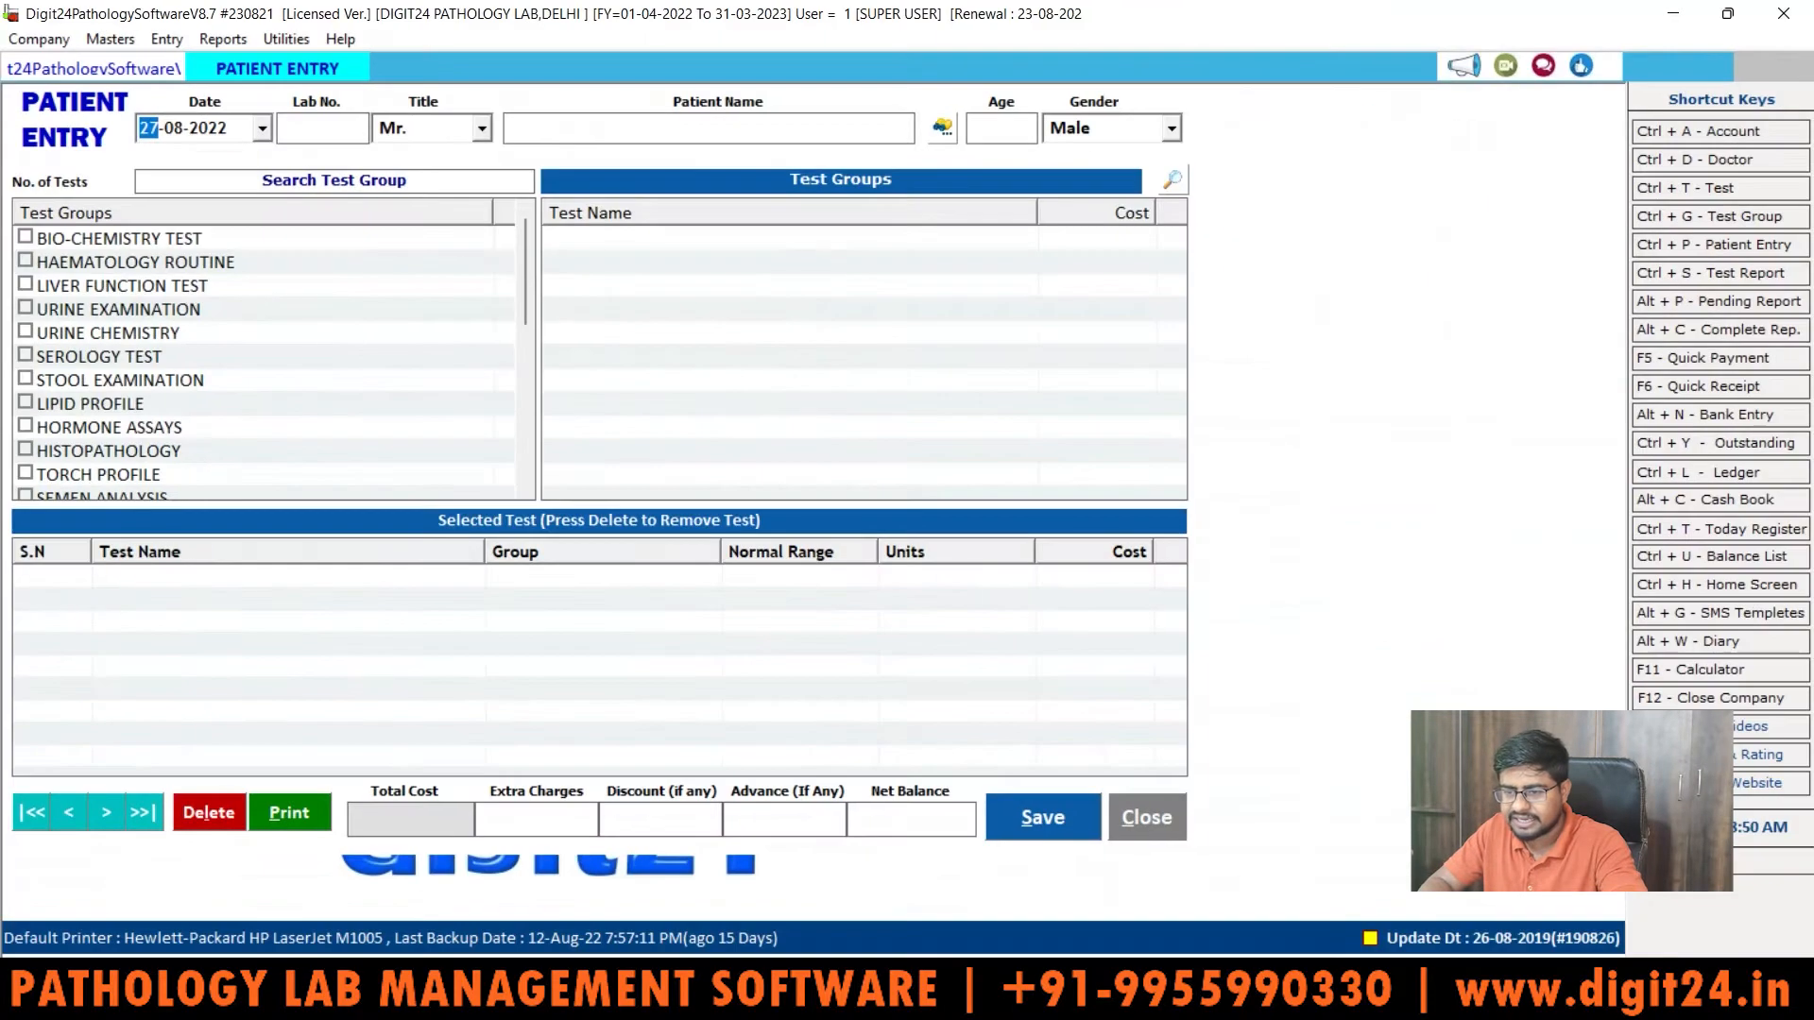
{"action": "left_click", "coordinate": [371, 152]}
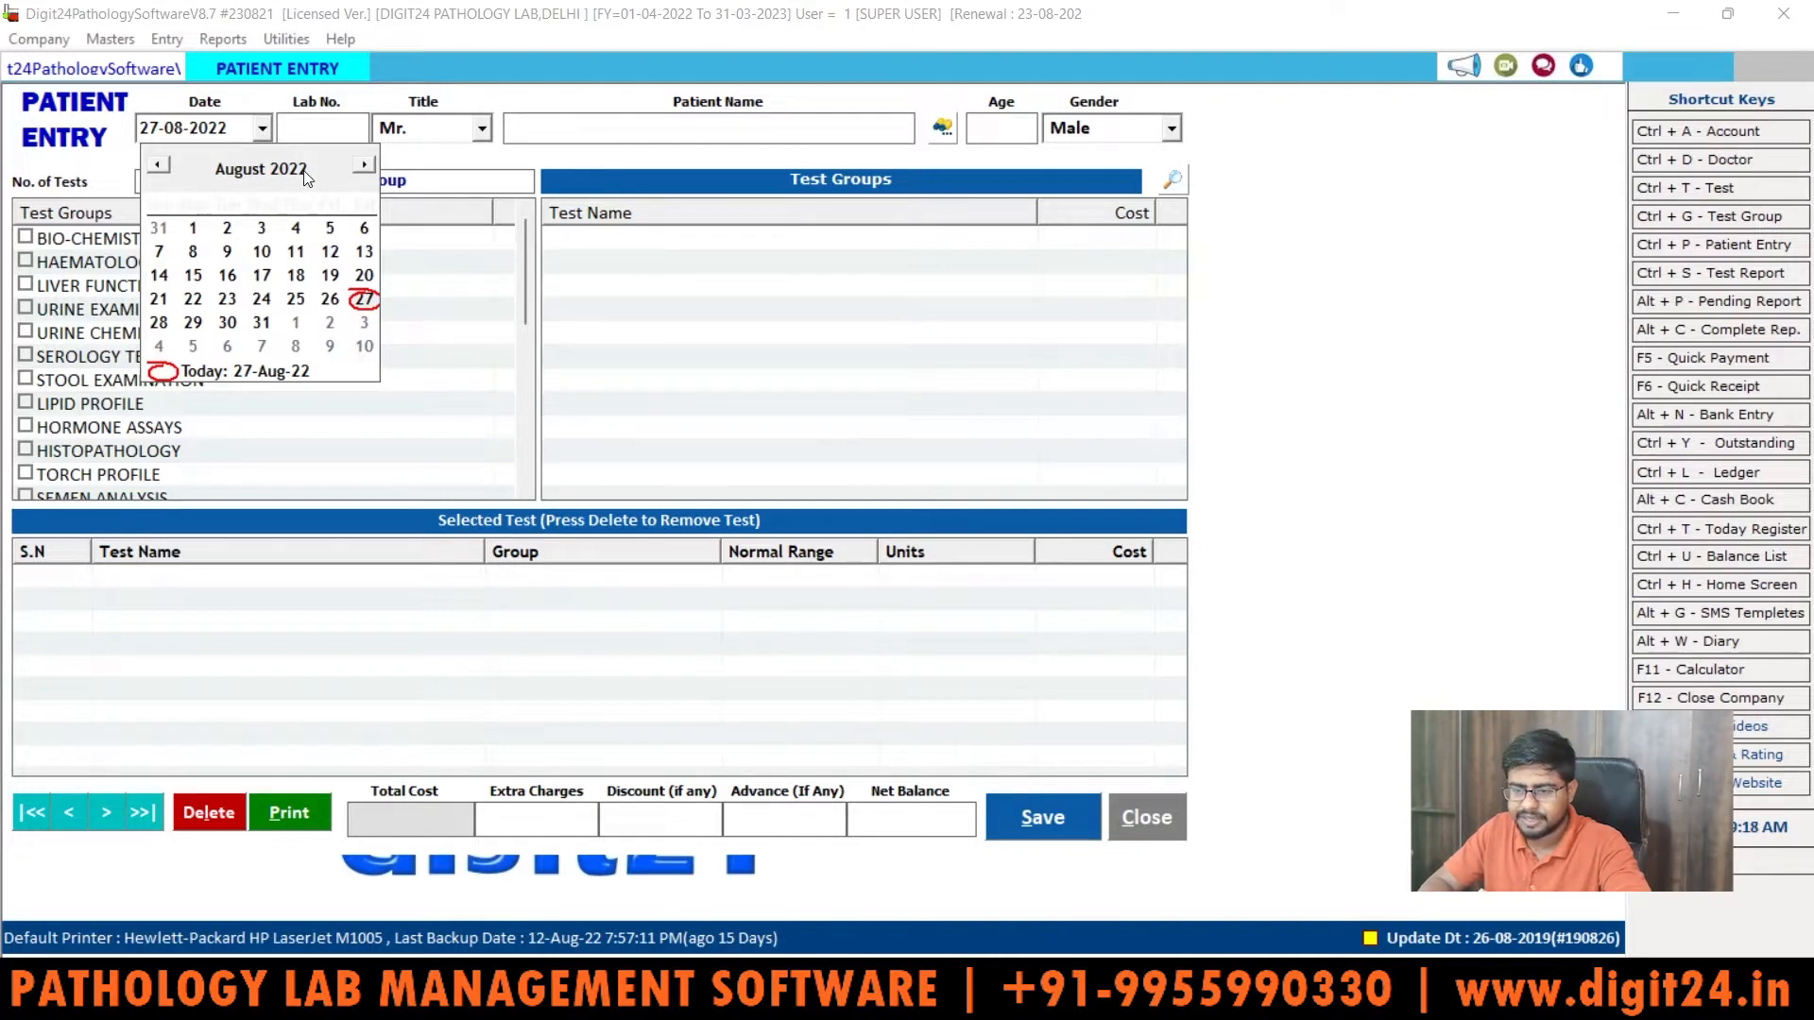
Step: Keep date 27-08-2022 and title Mr., then enter the patient's full name and age 35
{"action": "left_click", "coordinate": [249, 126]}
{"action": "key", "text": "Return"}
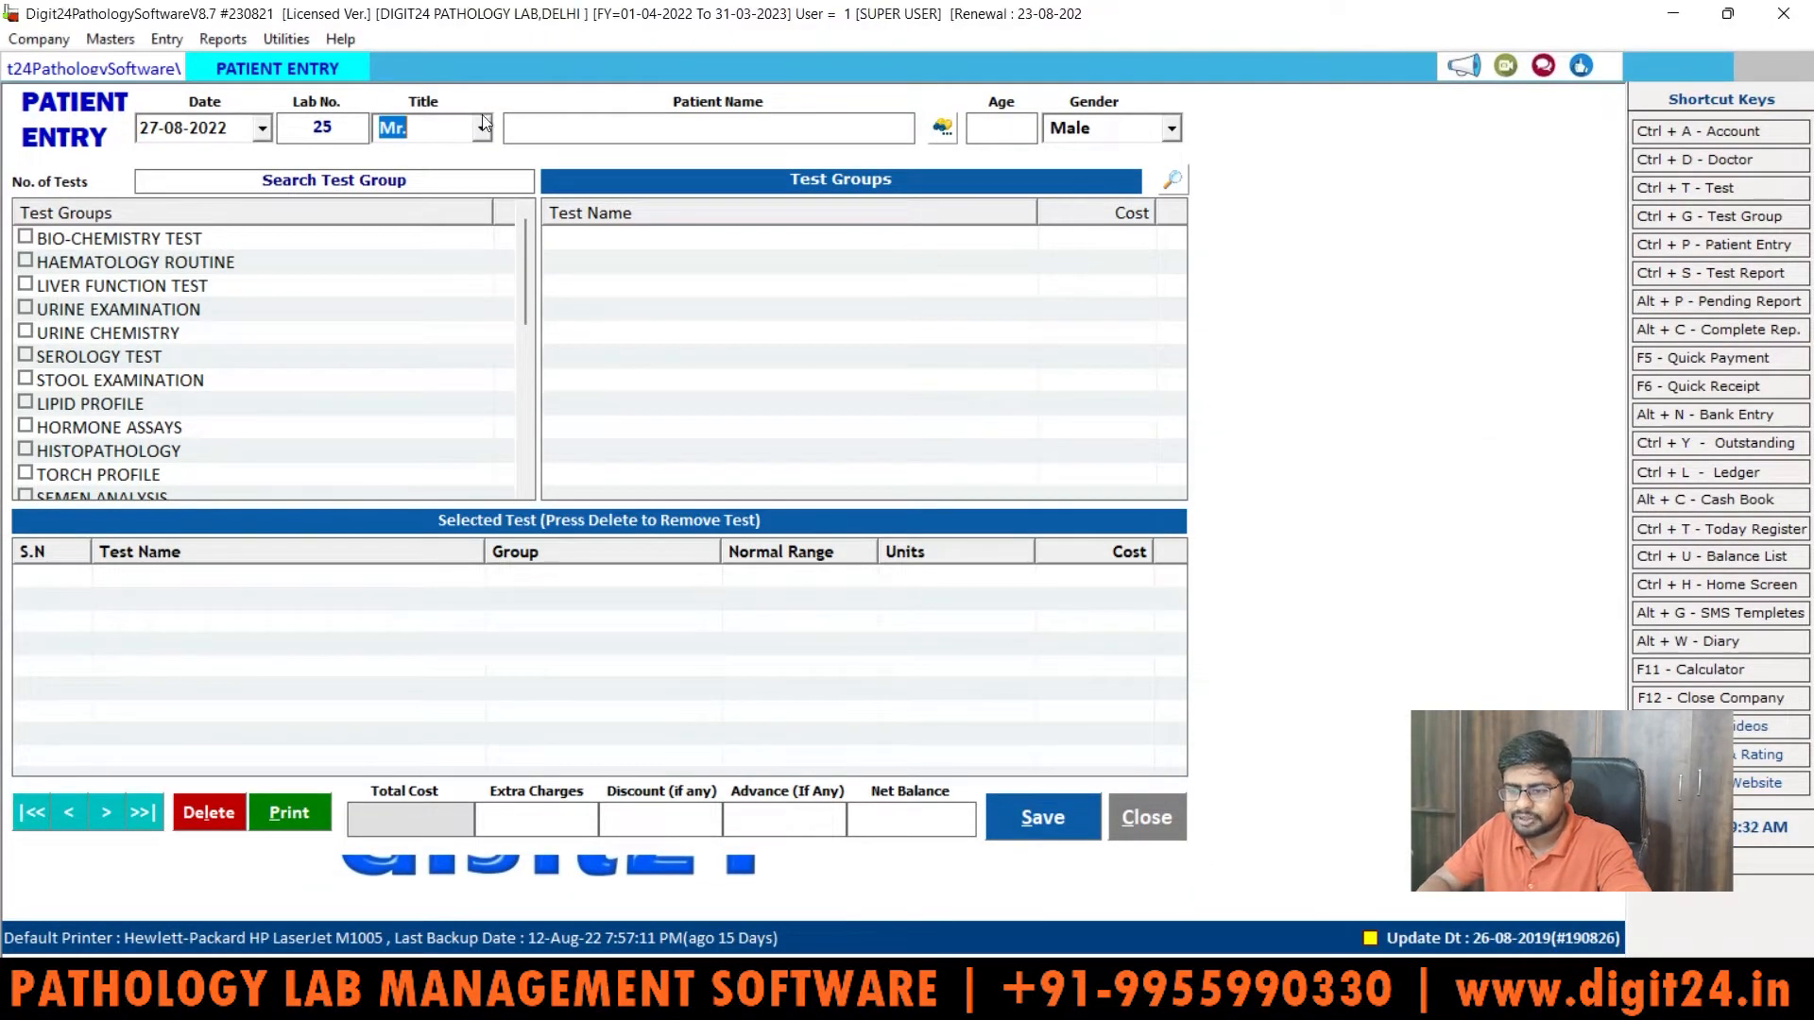
{"action": "left_click", "coordinate": [485, 127]}
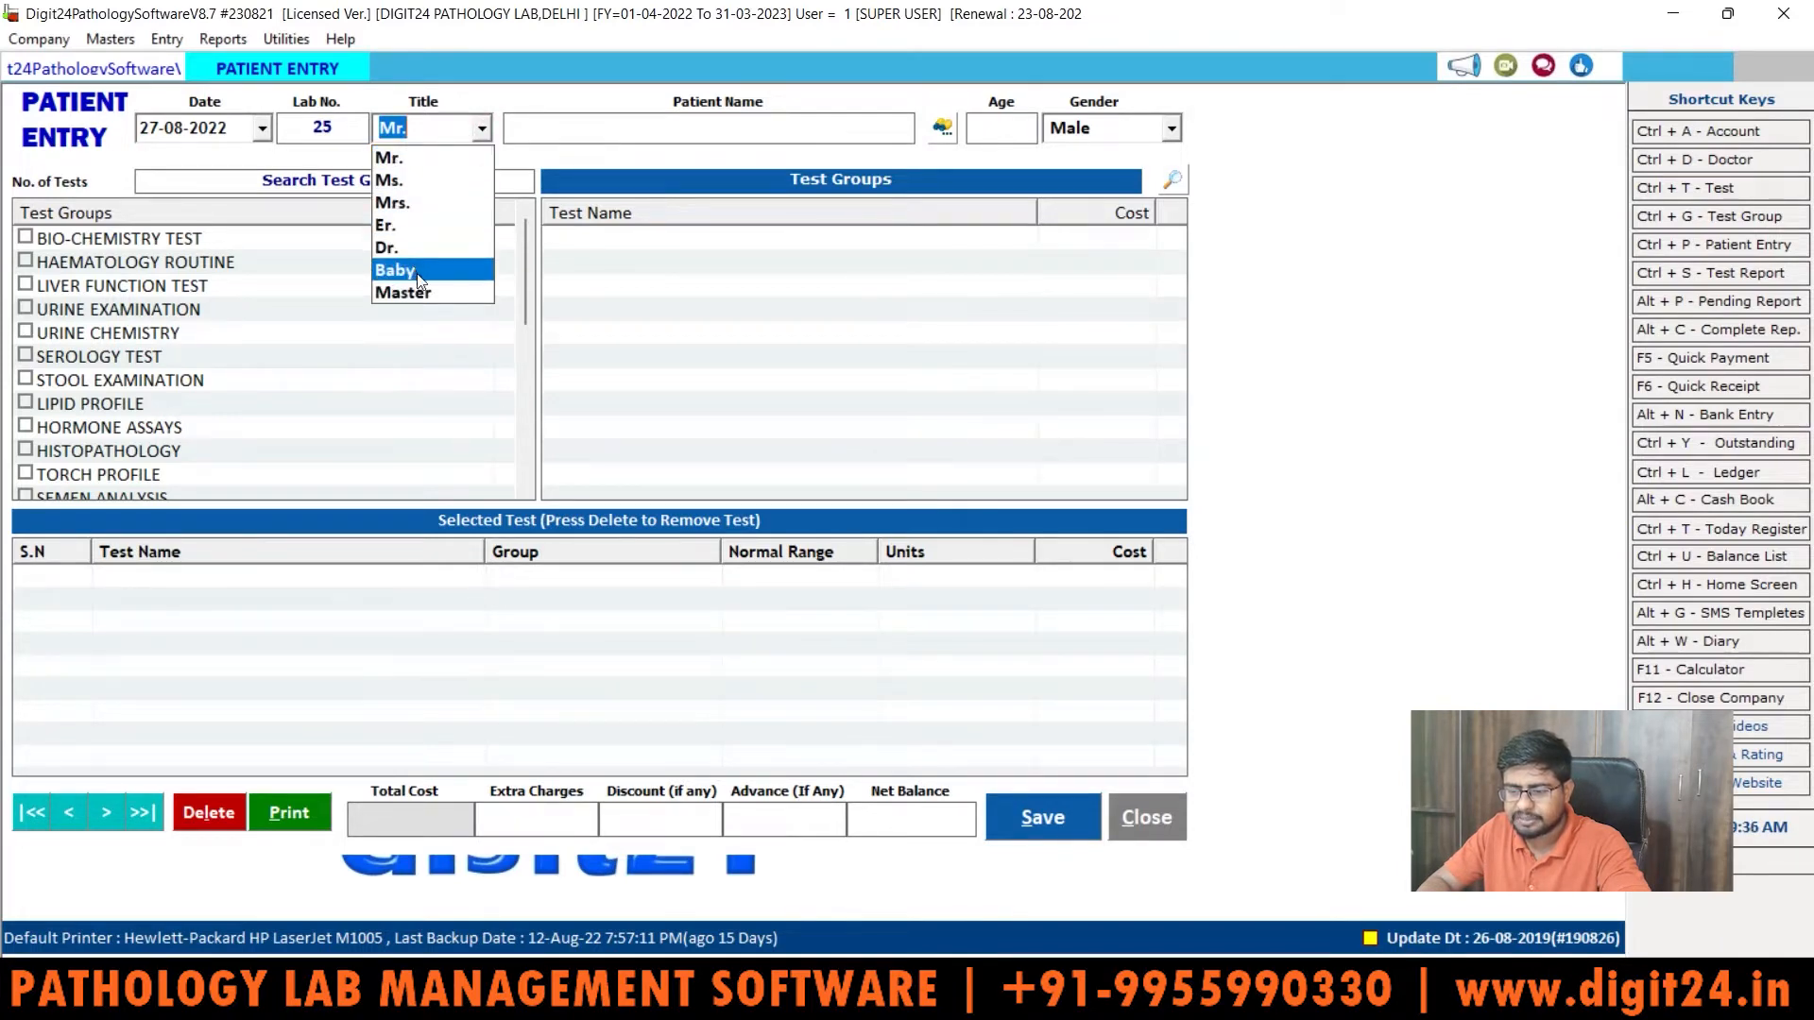
{"action": "left_click", "coordinate": [457, 126]}
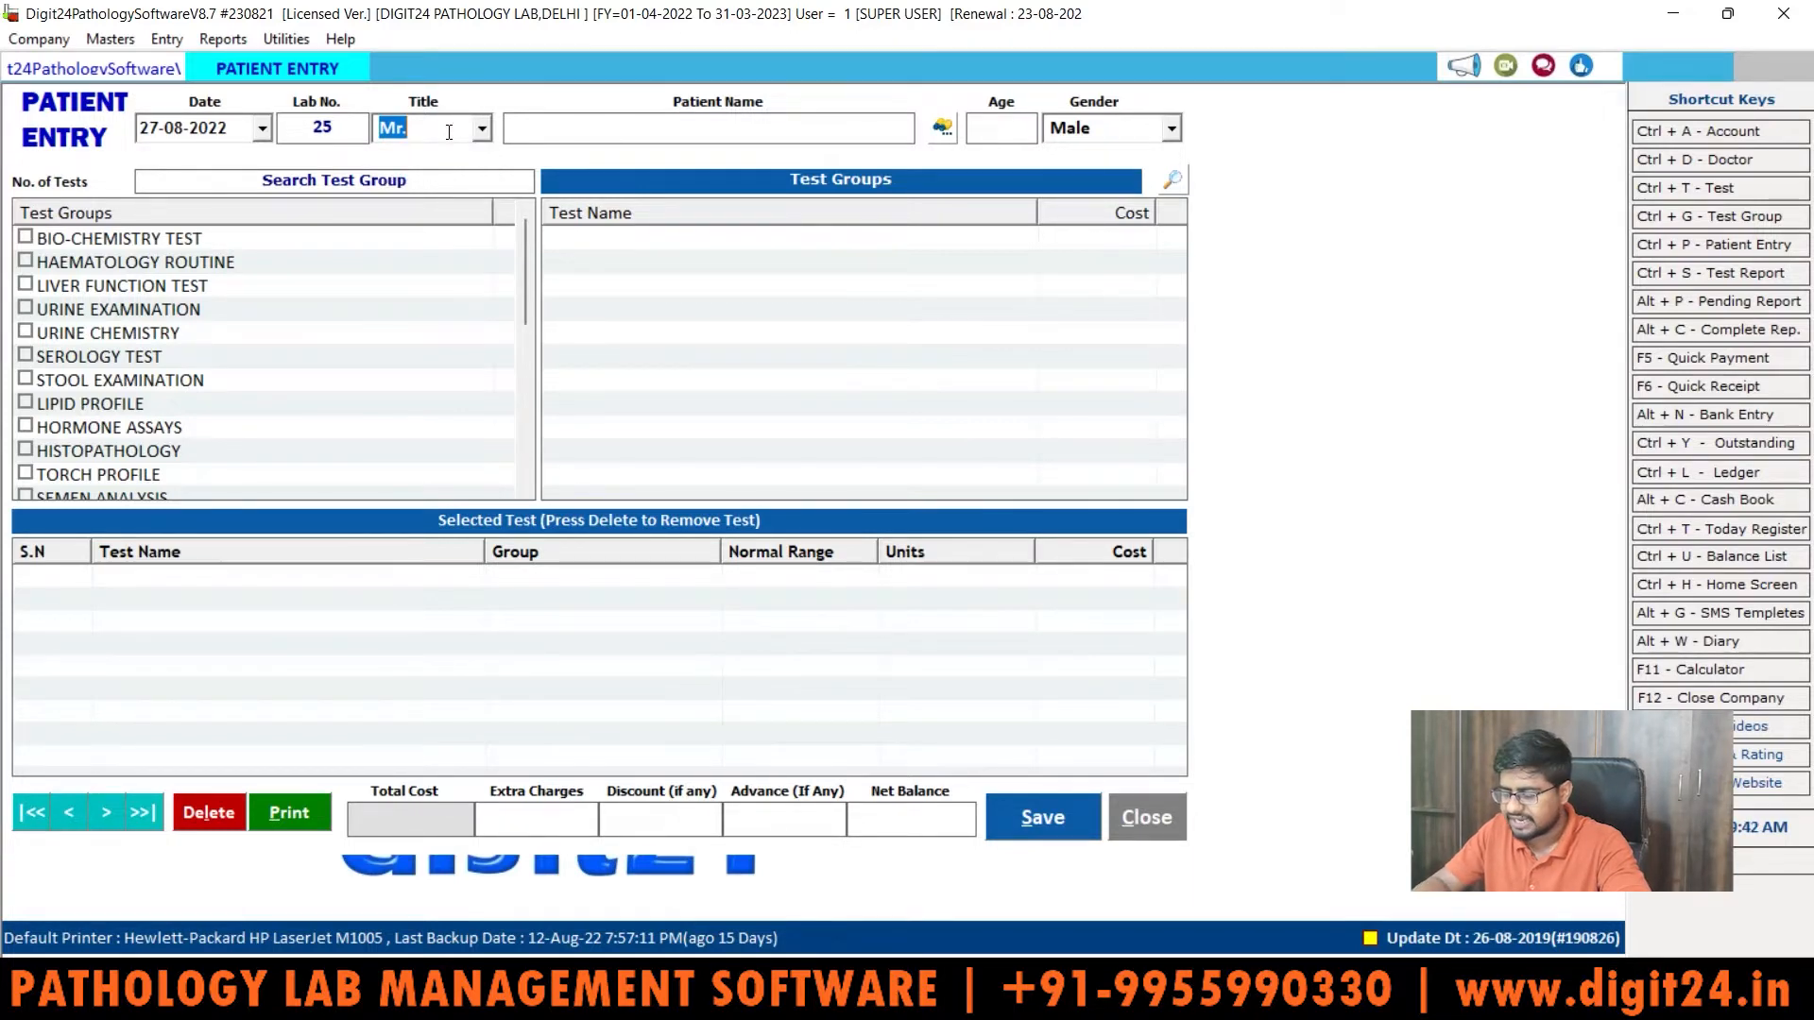
{"action": "key", "text": "Tab"}
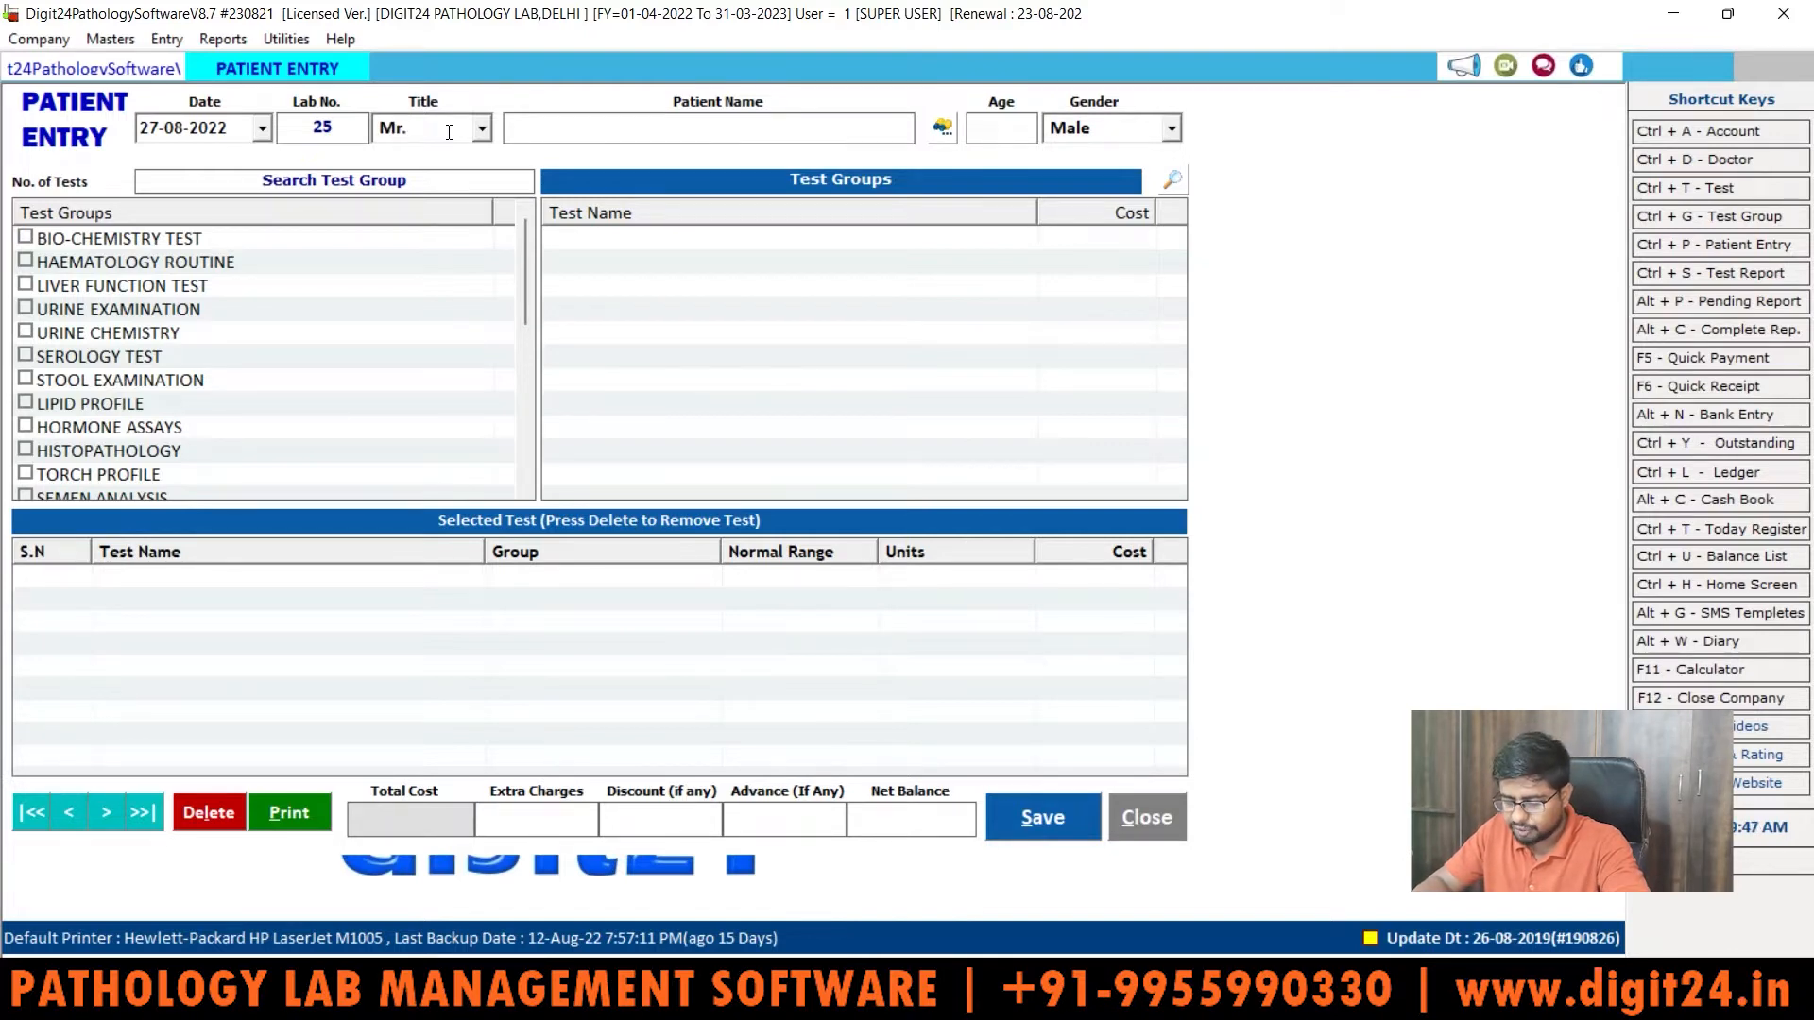
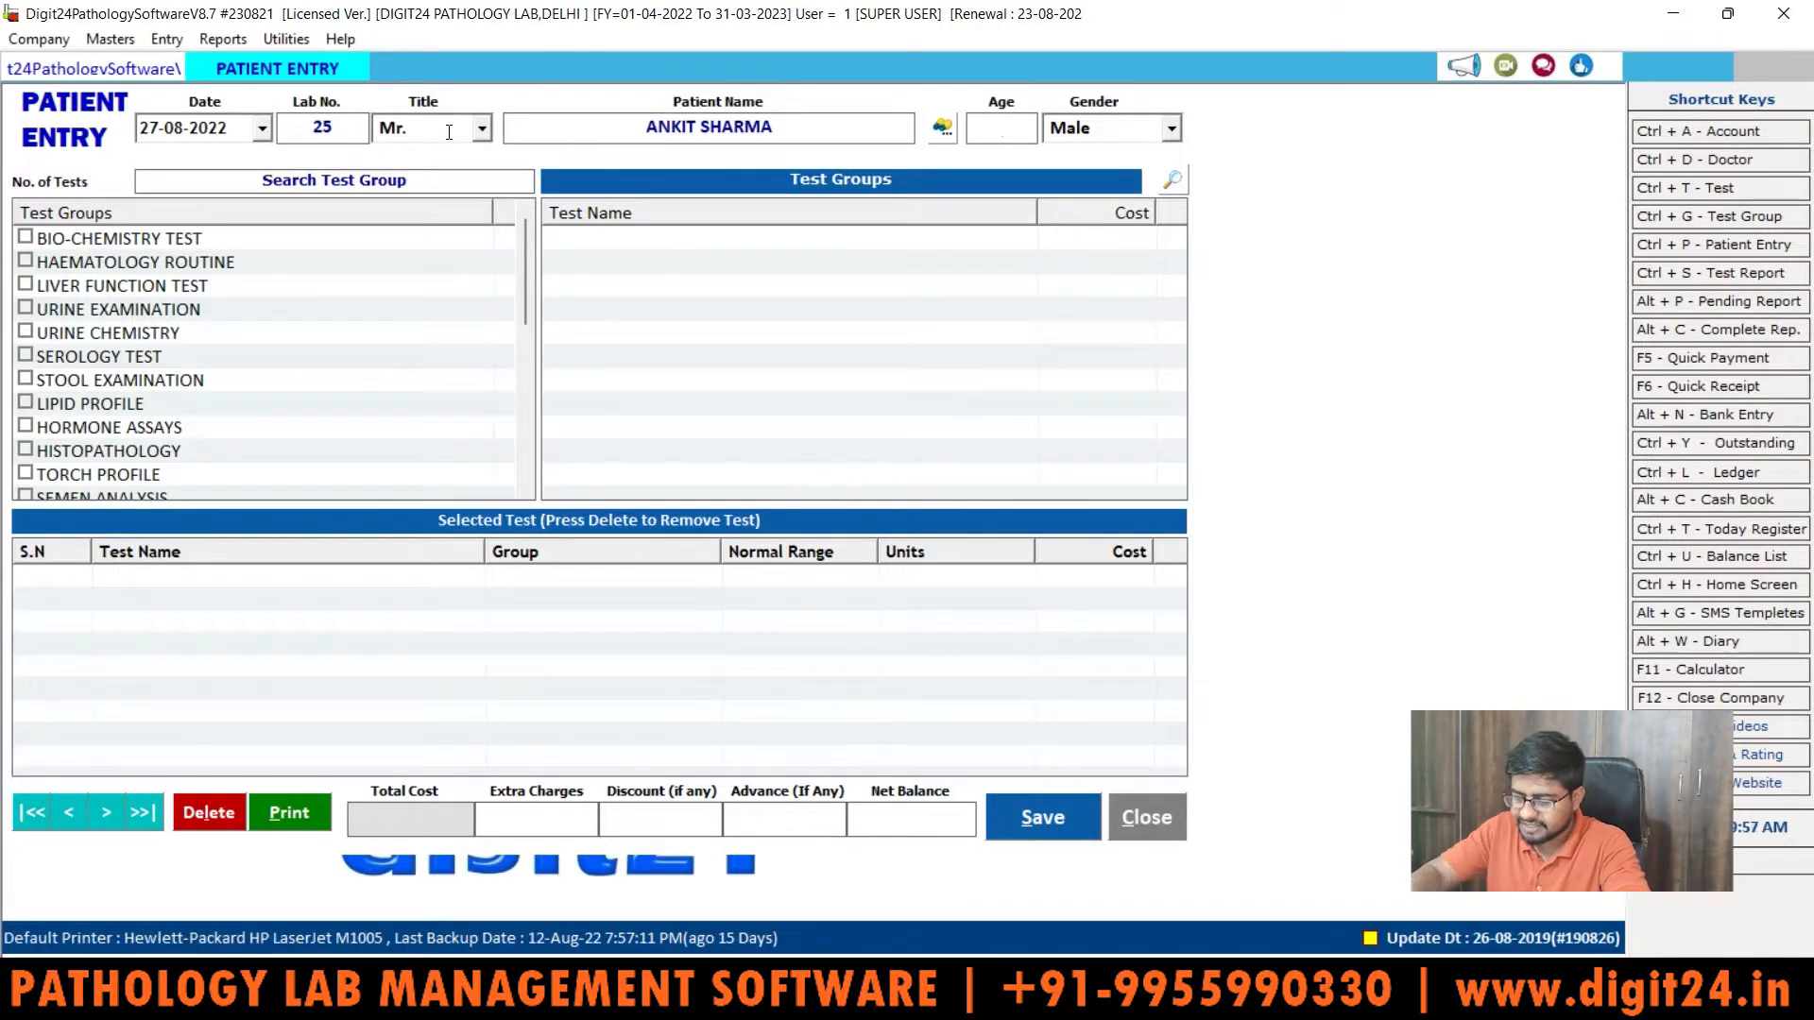
{"action": "type", "text": "35"}
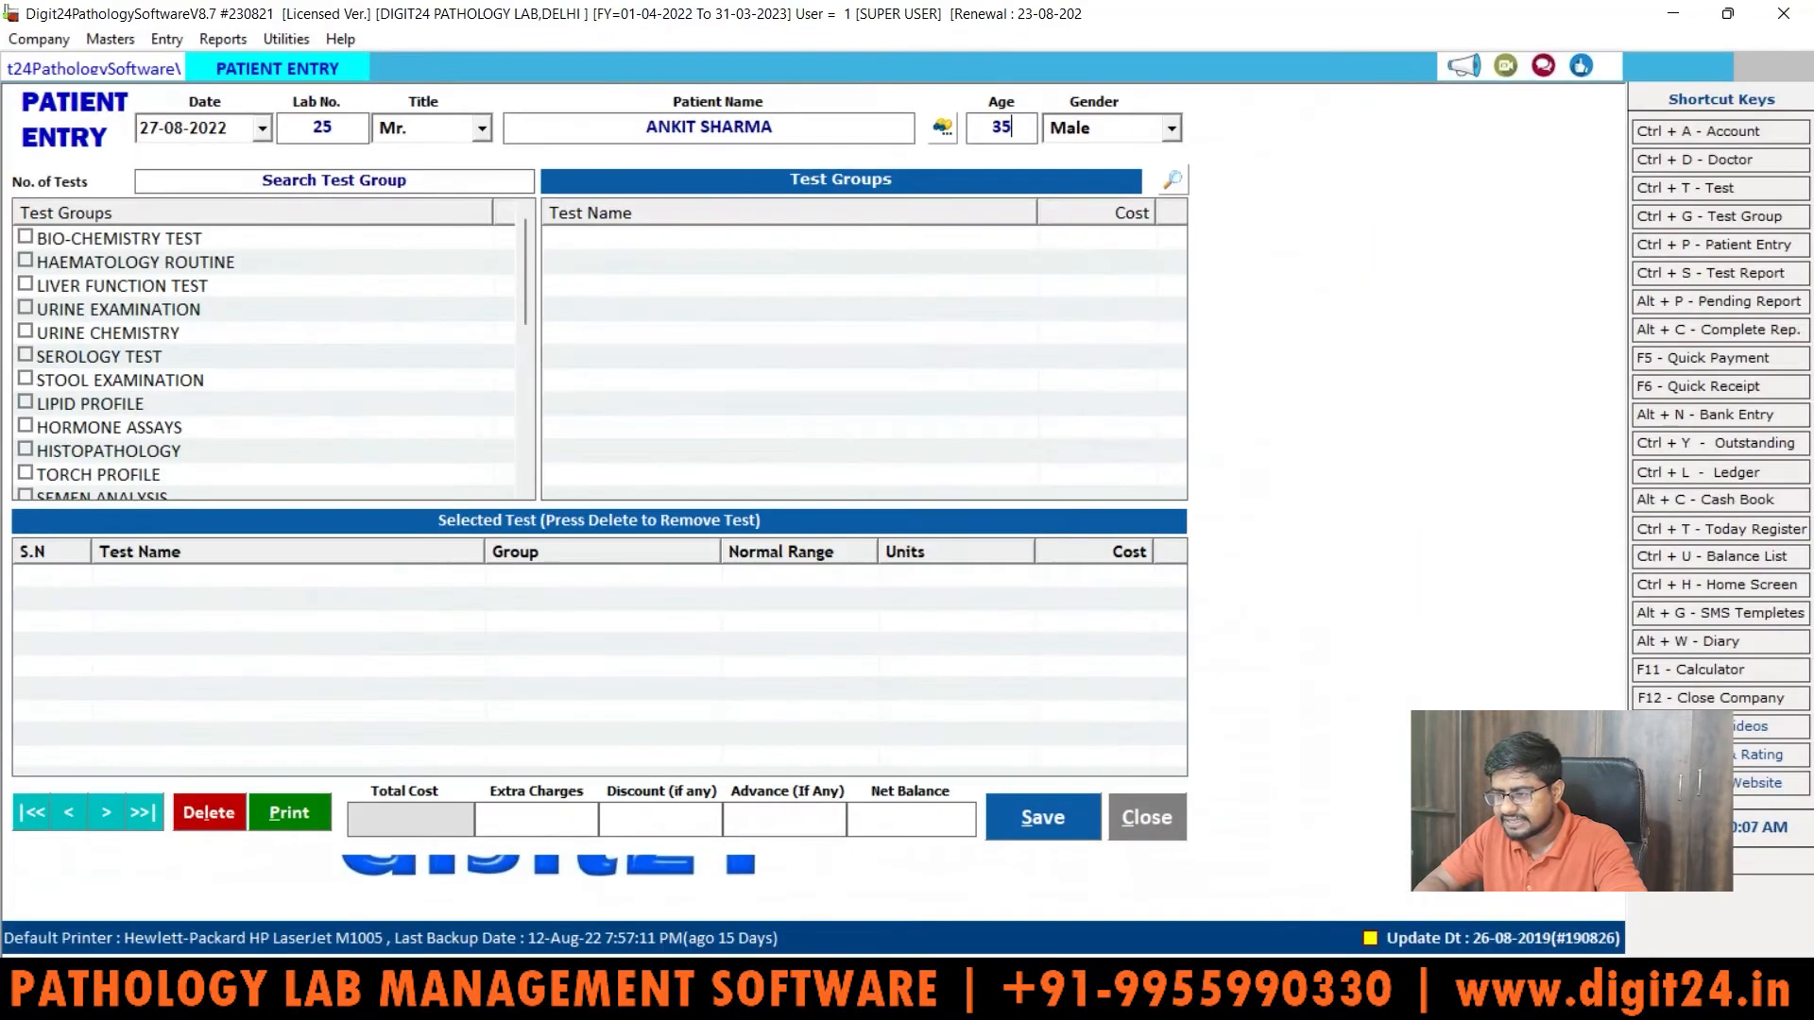
Step: Look through the Search Patient Record list, then close it without choosing anyone
{"action": "left_click", "coordinate": [945, 131]}
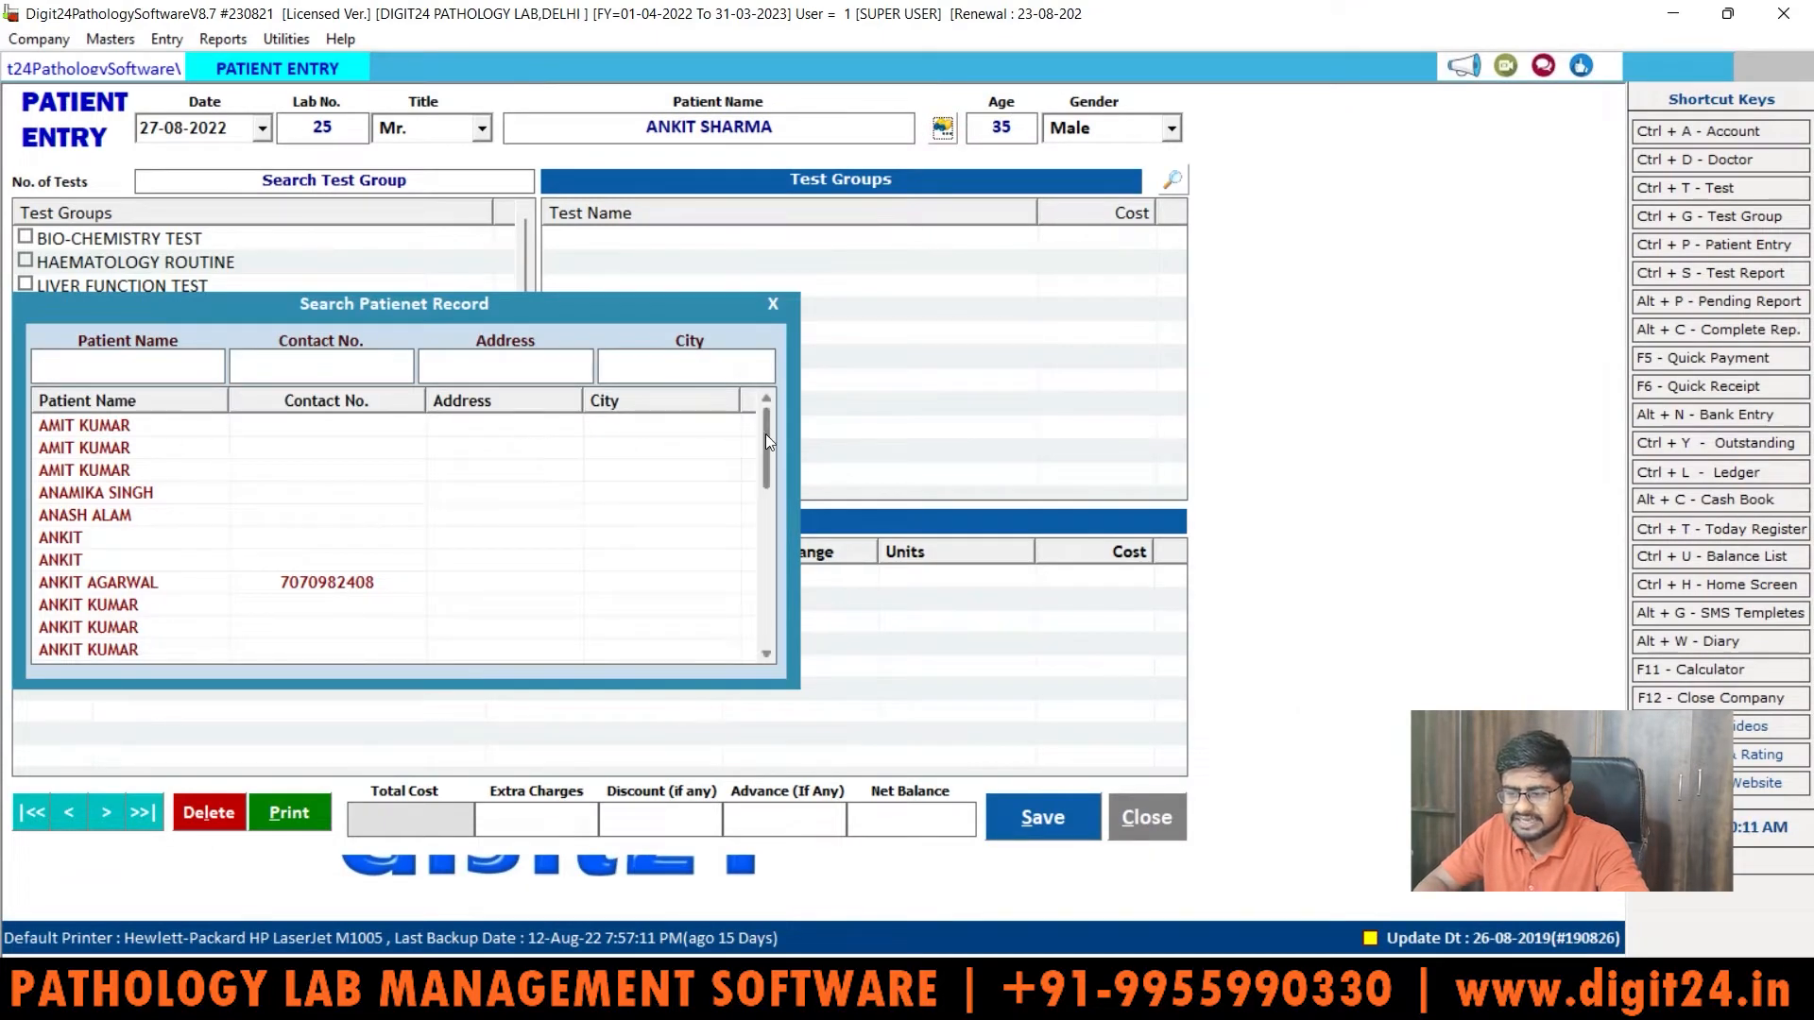
{"action": "left_click_drag", "start_coordinate": [765, 433], "coordinate": [765, 559]}
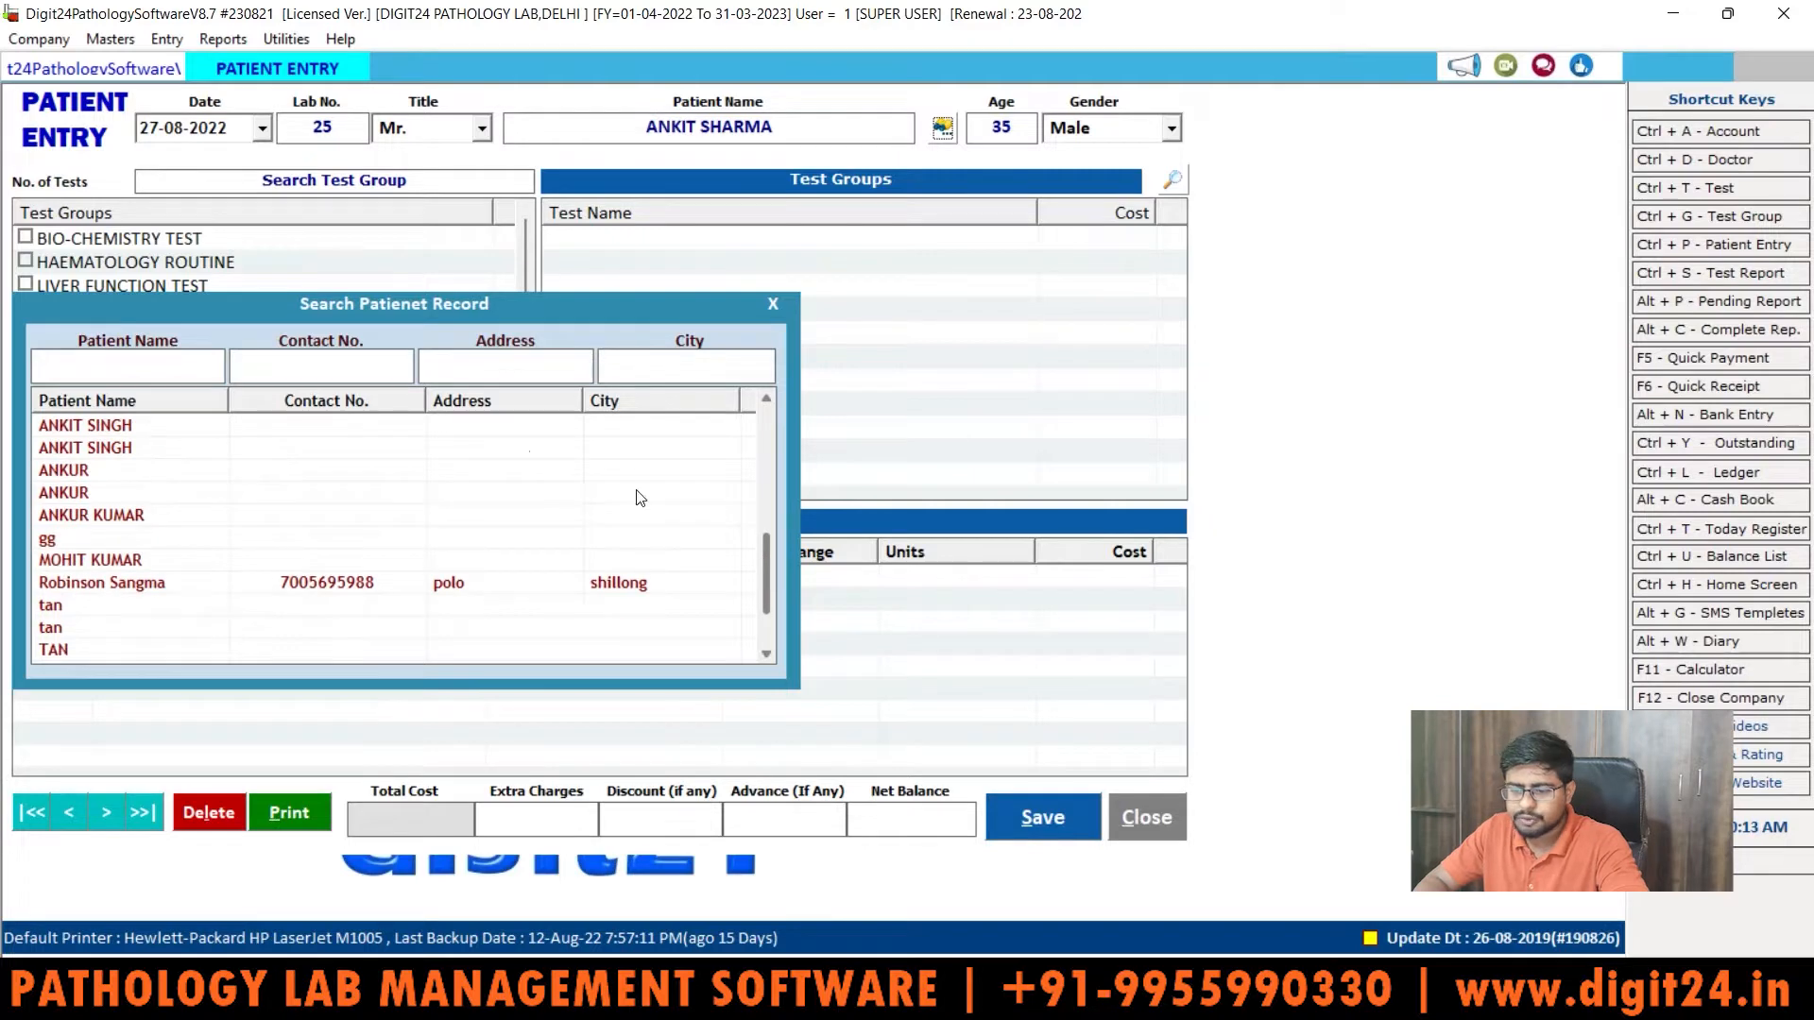
{"action": "left_click", "coordinate": [521, 379]}
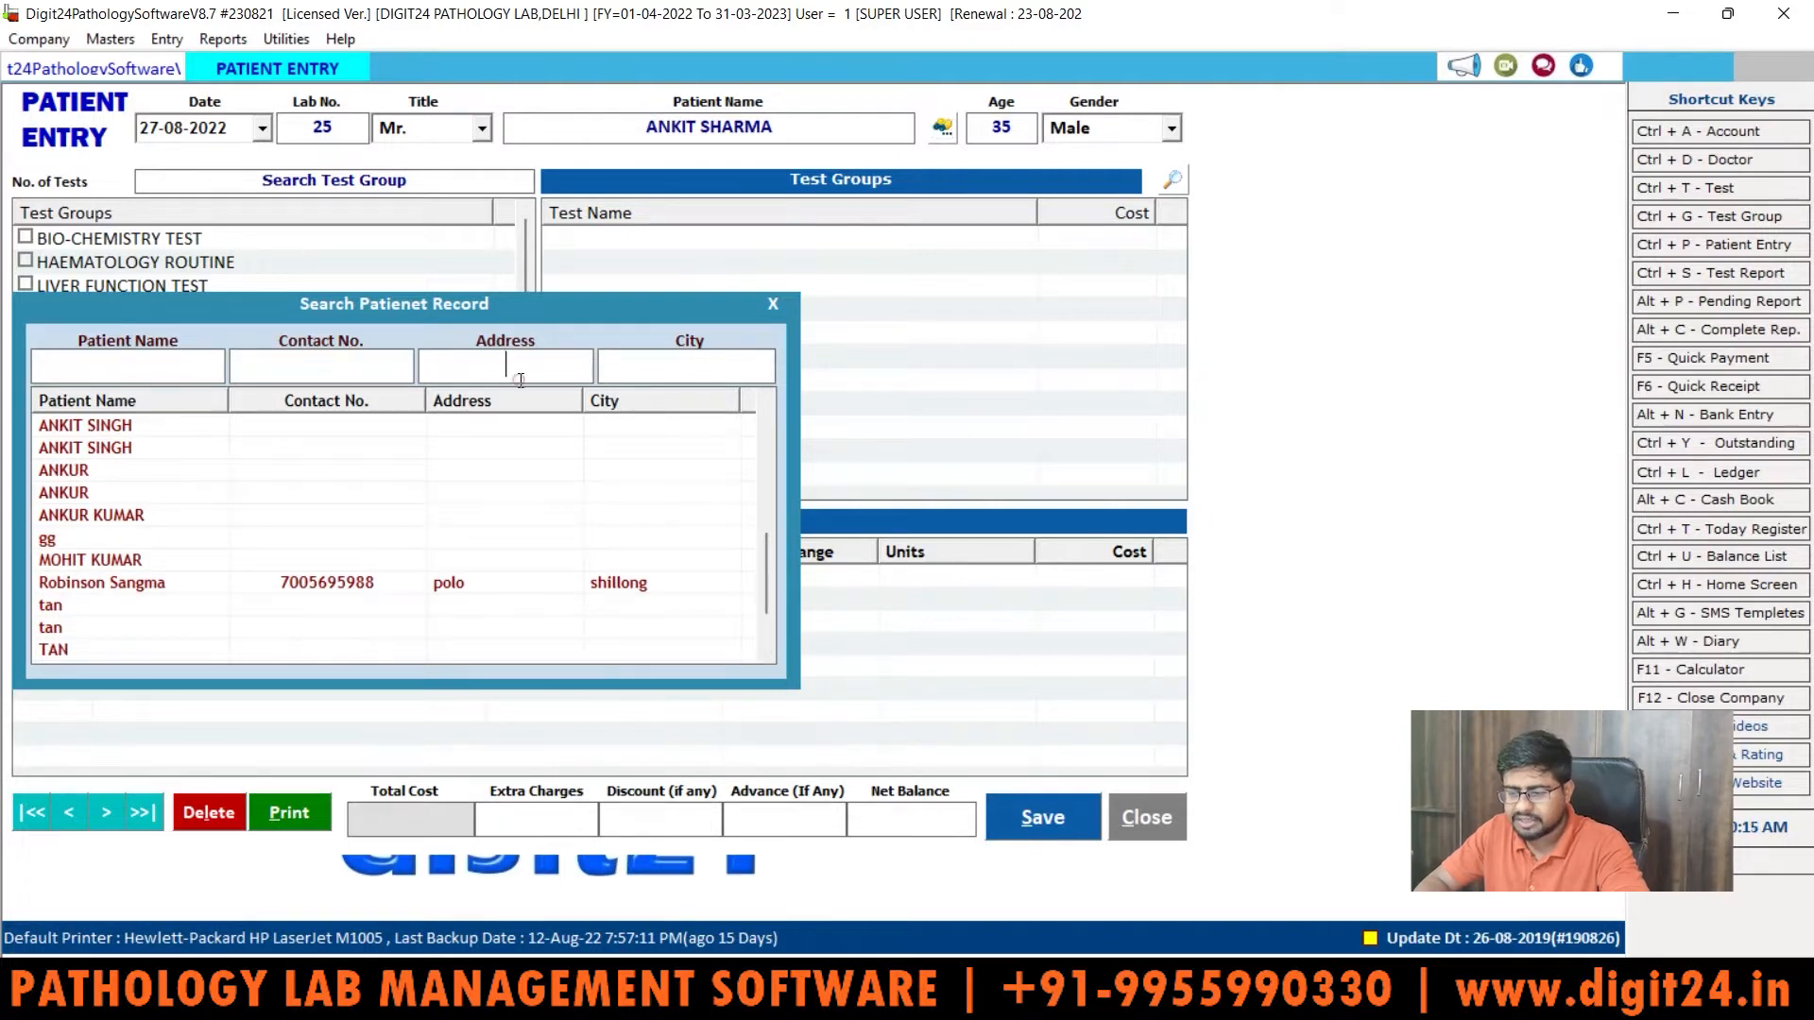
{"action": "left_click", "coordinate": [700, 372]}
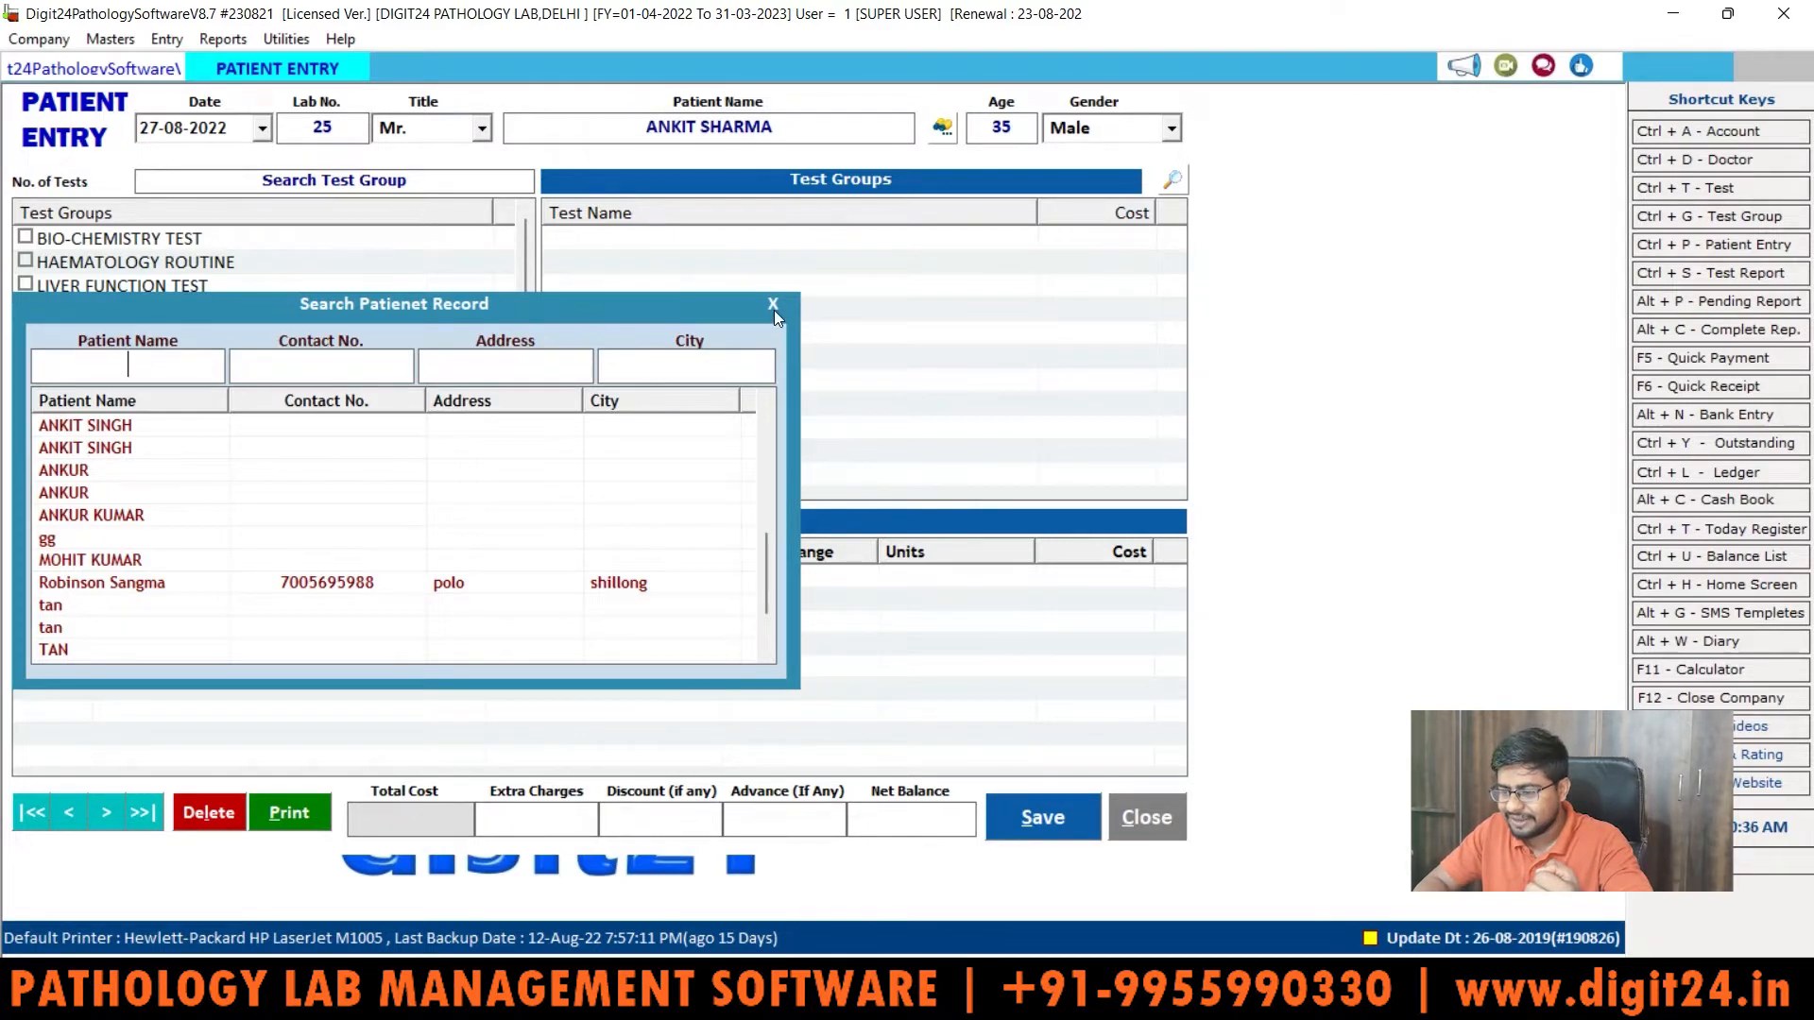
{"action": "left_click", "coordinate": [772, 310]}
Step: Keep the gender as Male and bring up the Enter More Information form
{"action": "left_click", "coordinate": [1094, 123]}
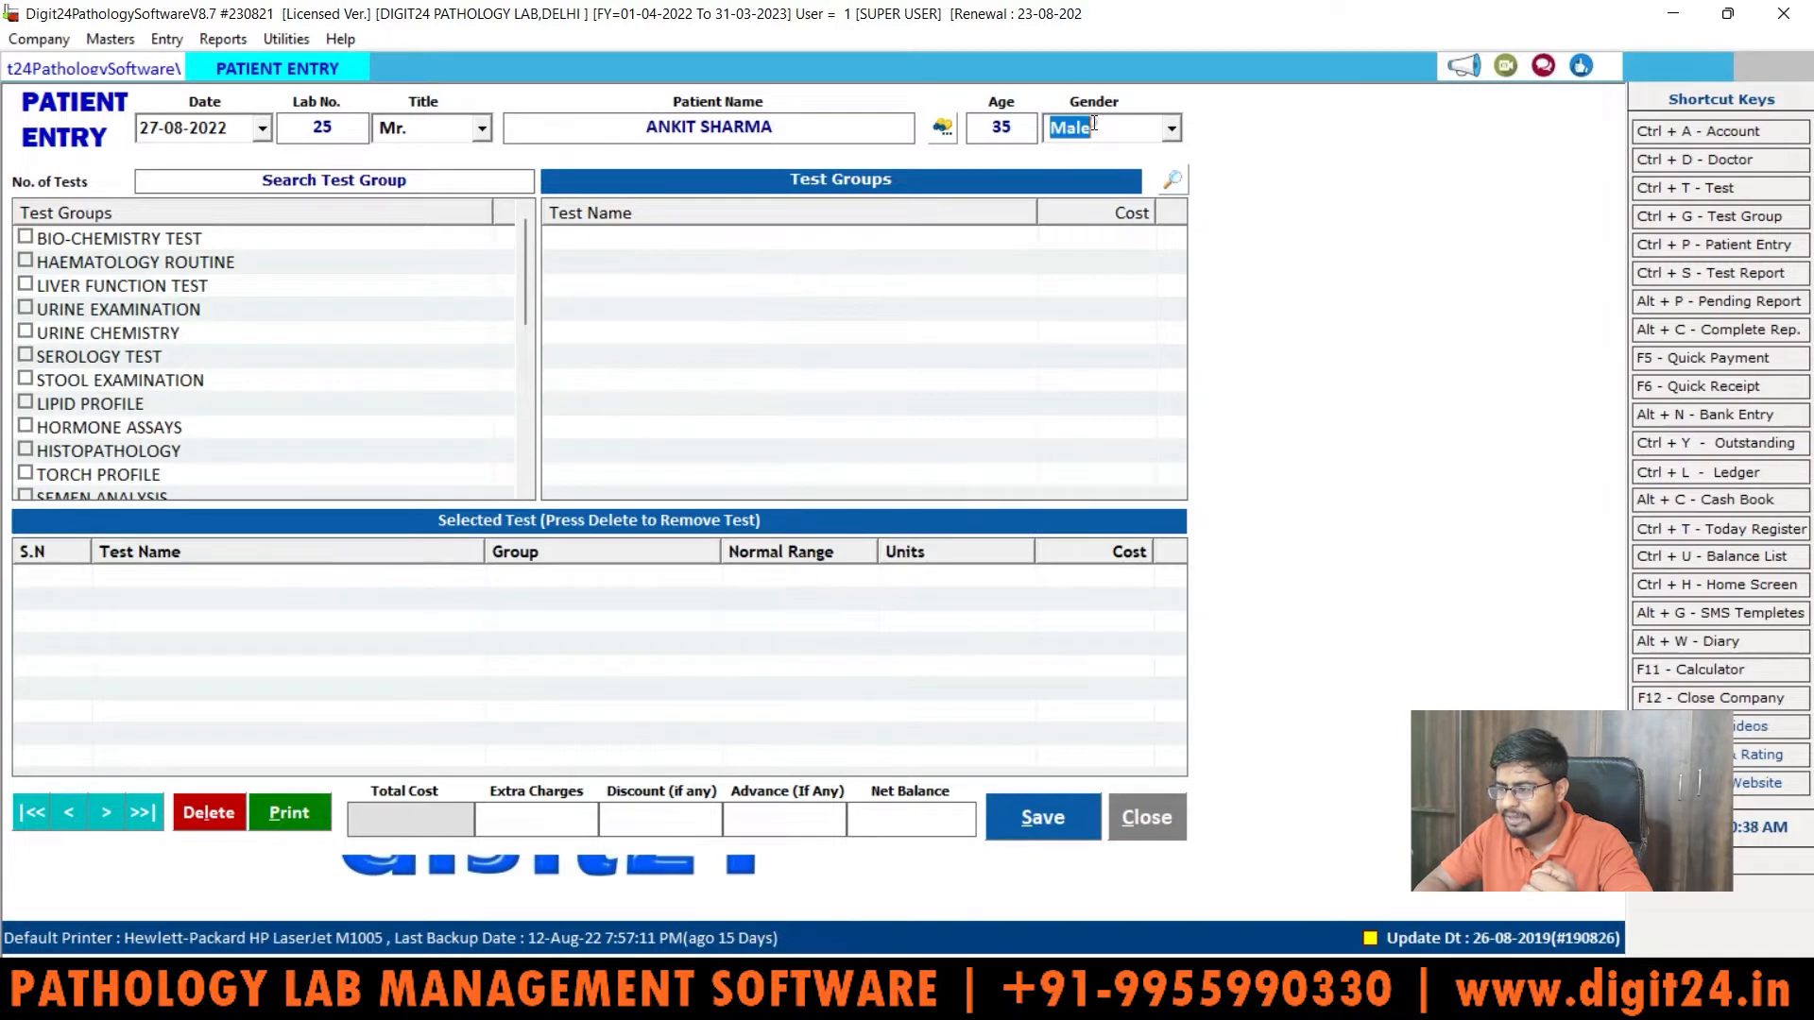
{"action": "left_click", "coordinate": [1125, 134]}
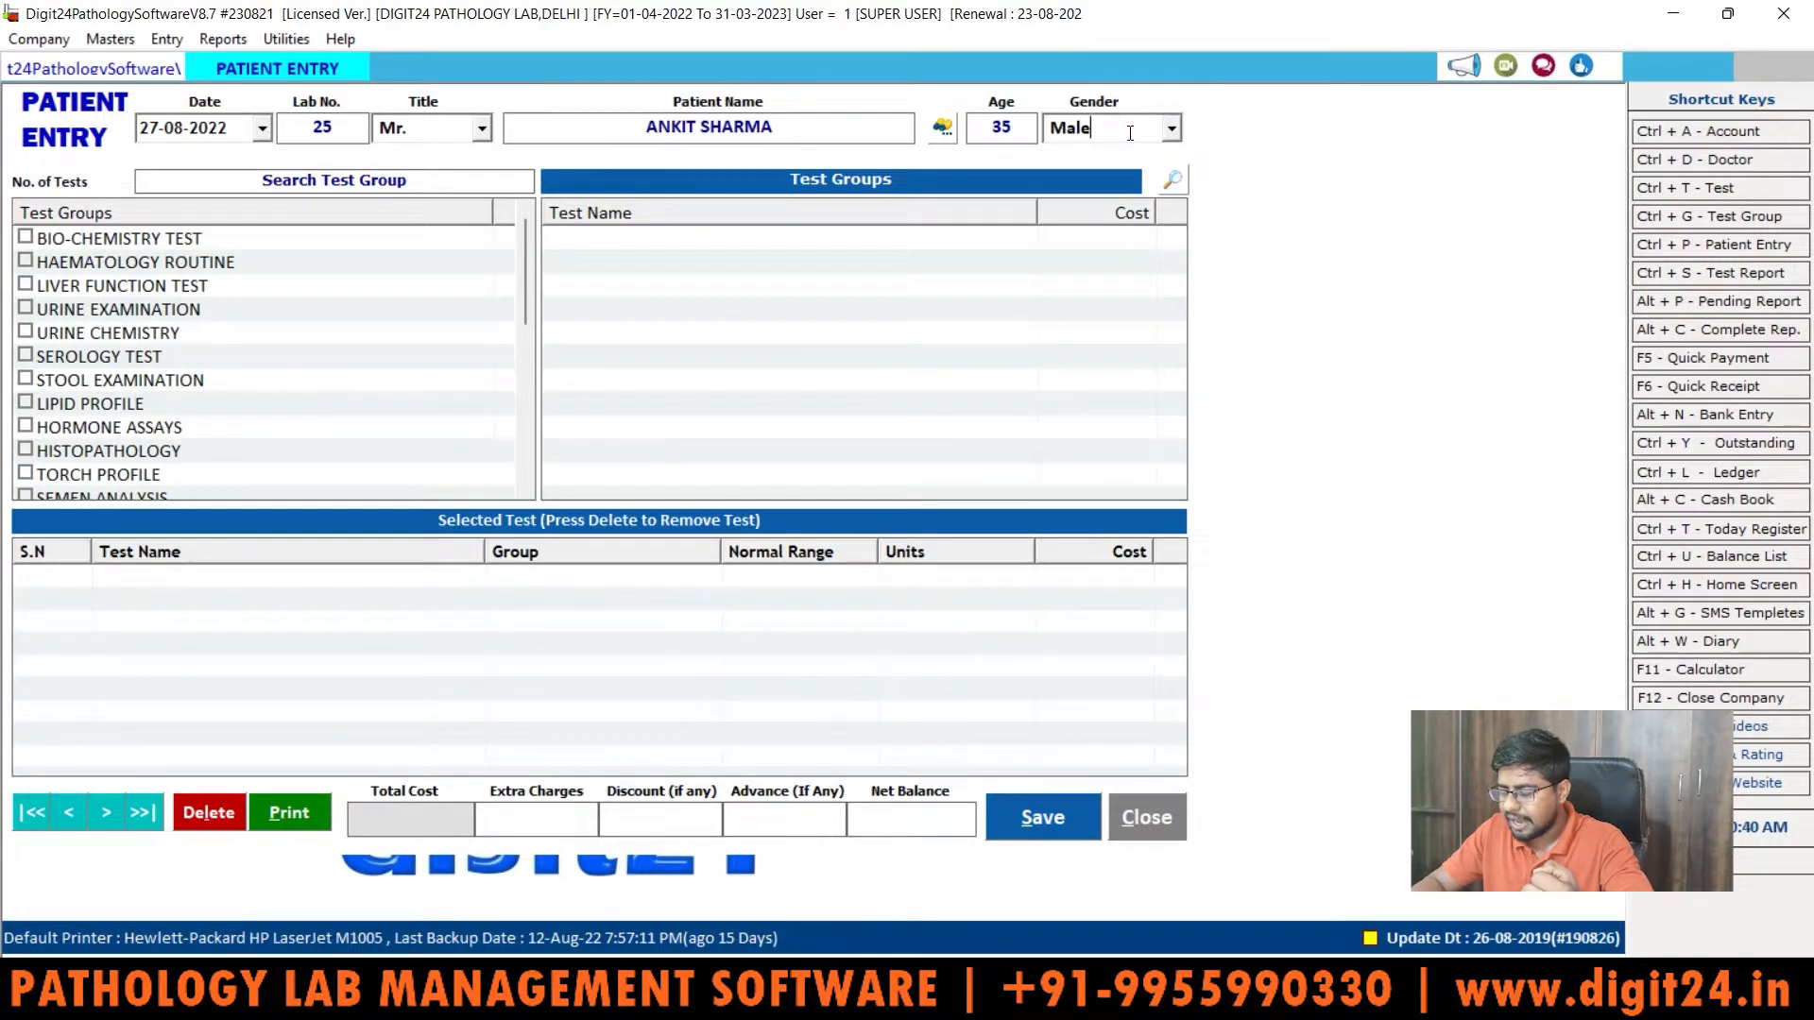
{"action": "key", "text": "Return"}
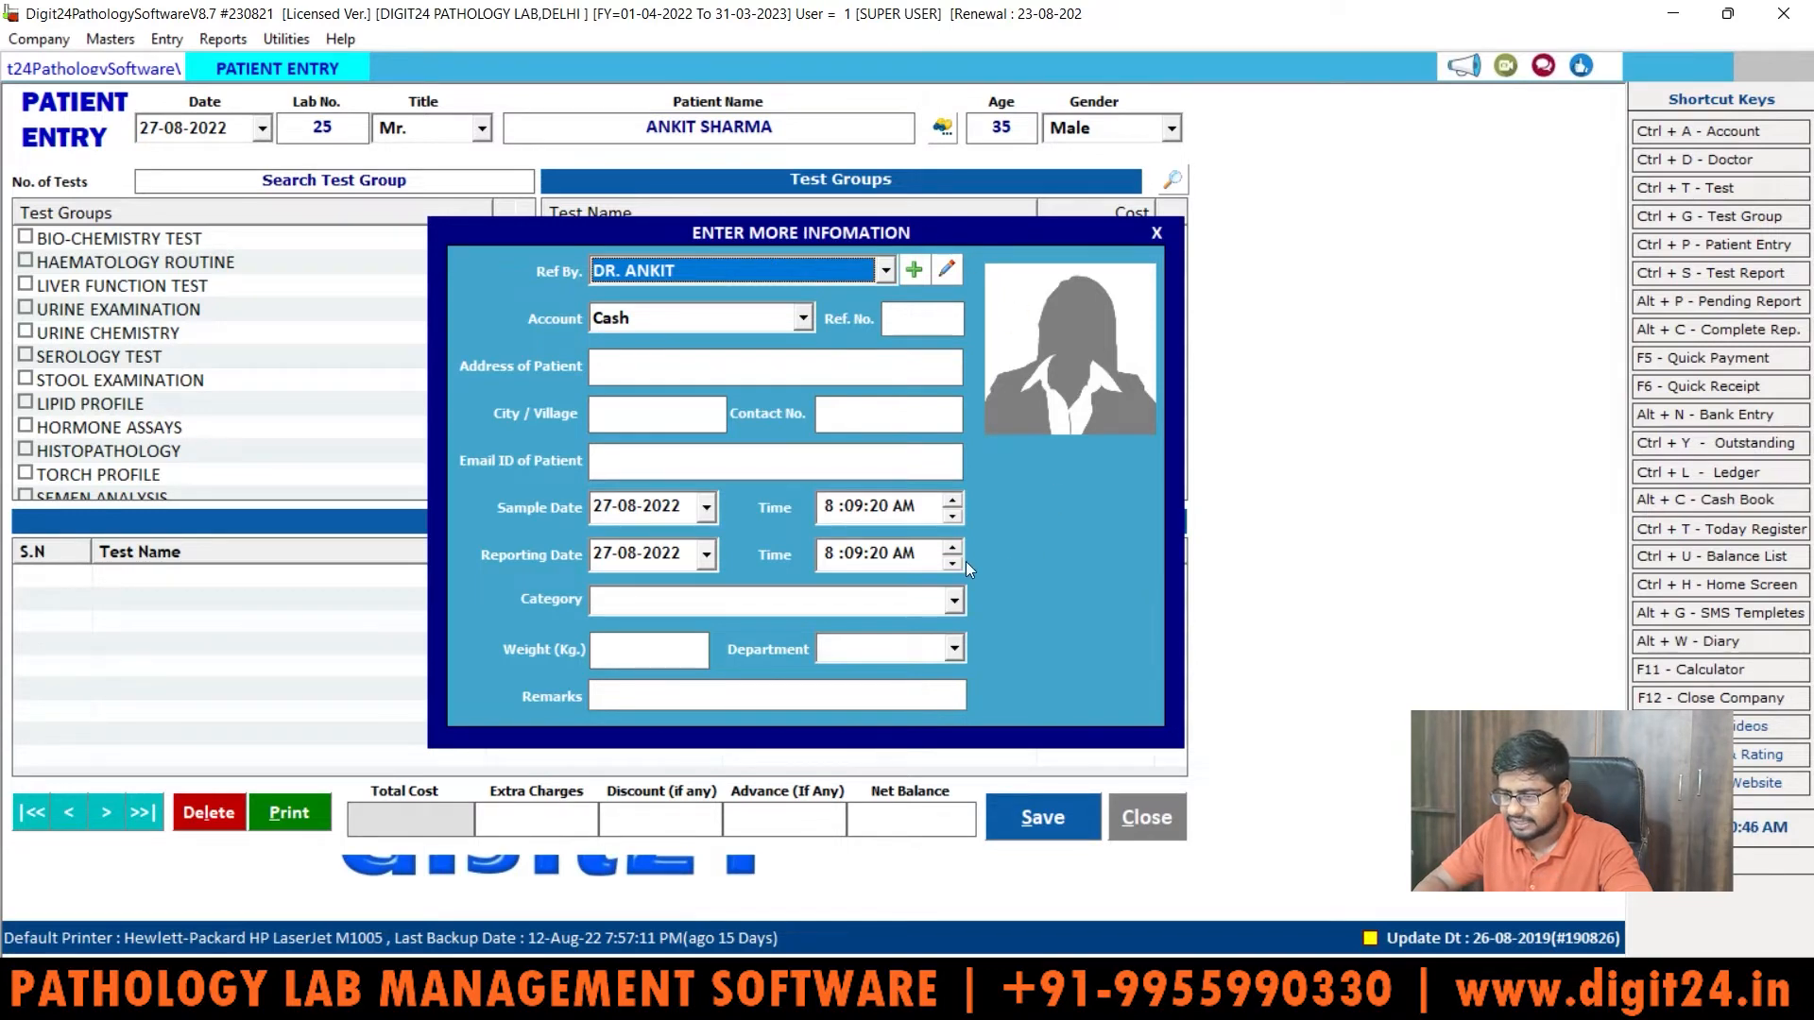
Step: Check the Ref By doctor list, then start adding a new referring doctor
{"action": "left_click", "coordinate": [888, 272]}
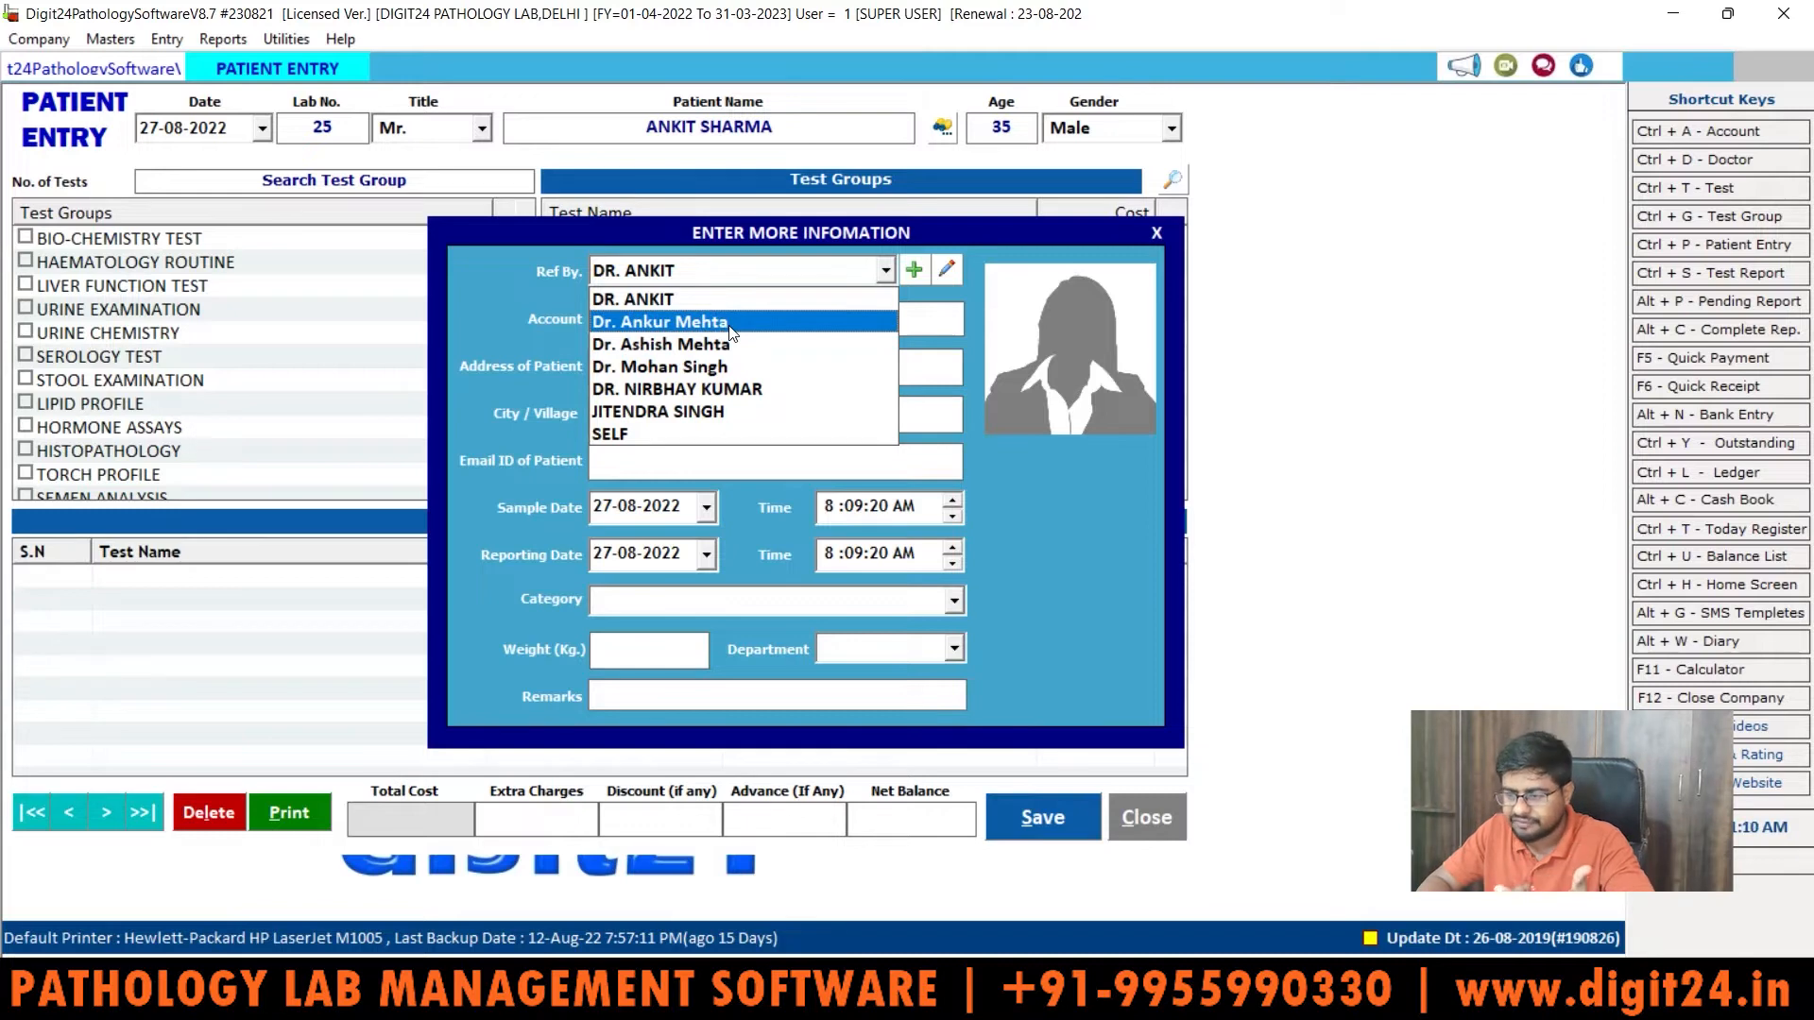
{"action": "left_click", "coordinate": [914, 272]}
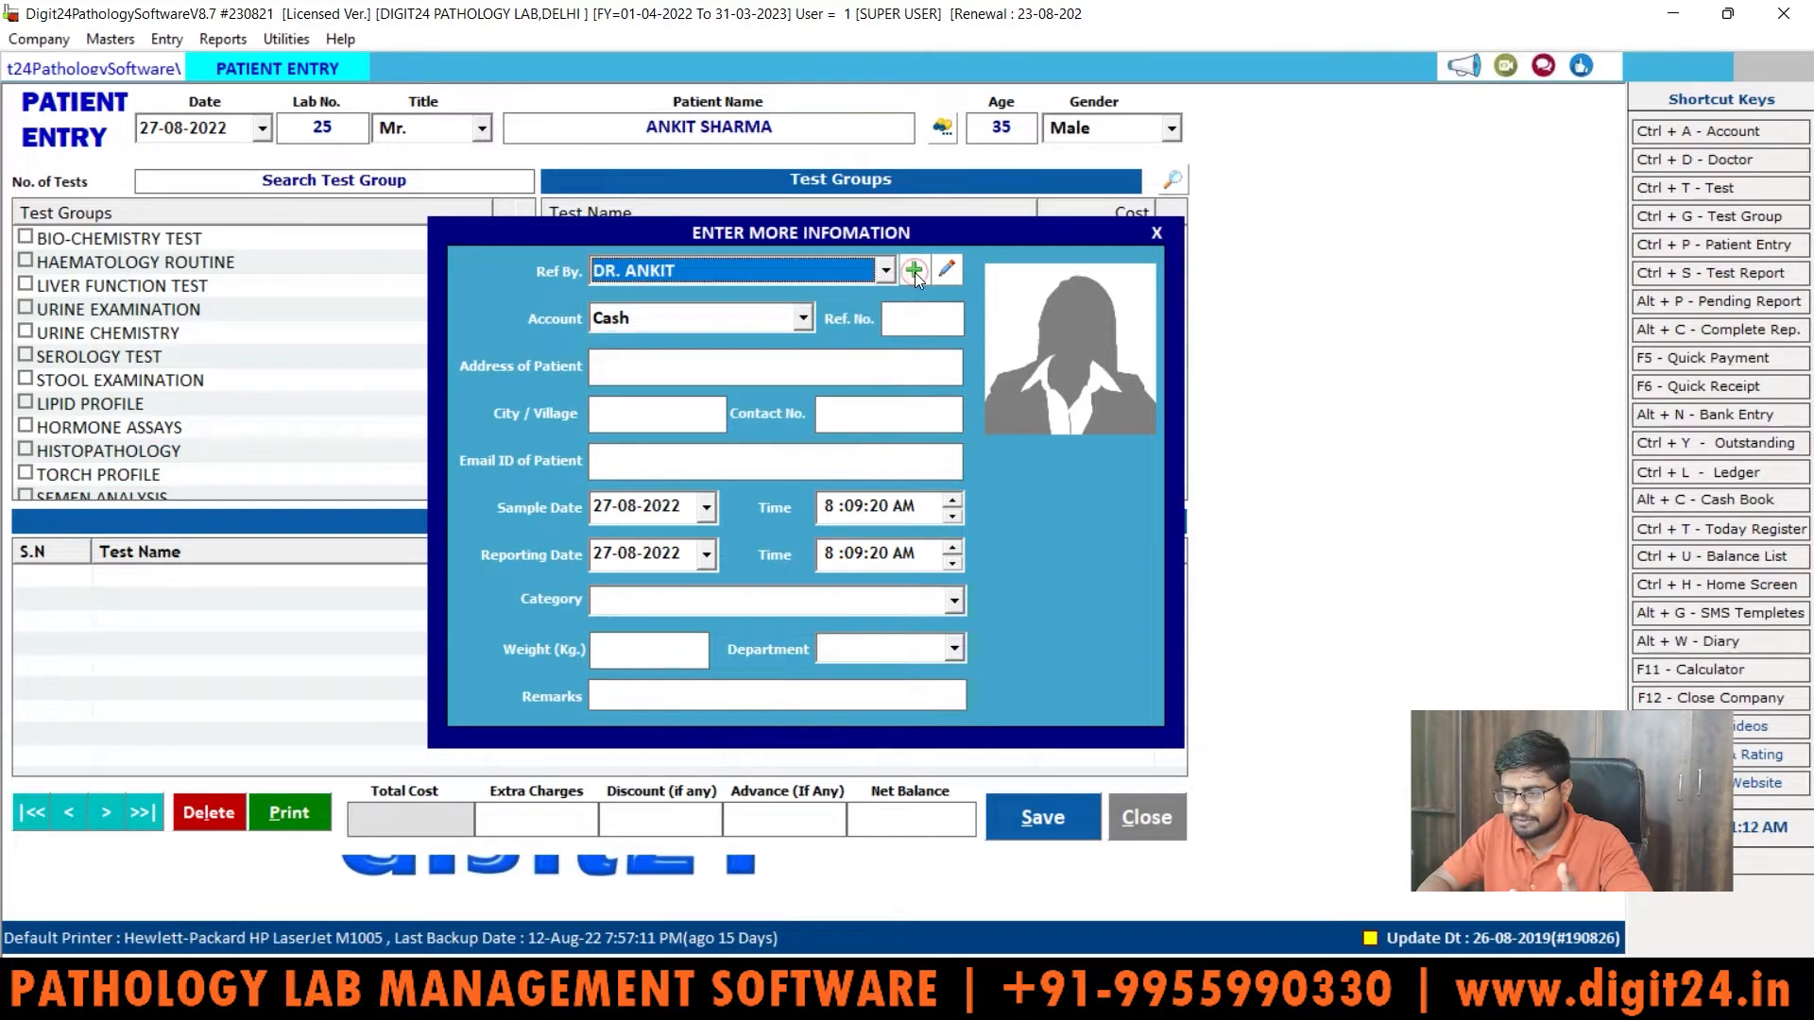
{"action": "left_click", "coordinate": [914, 272]}
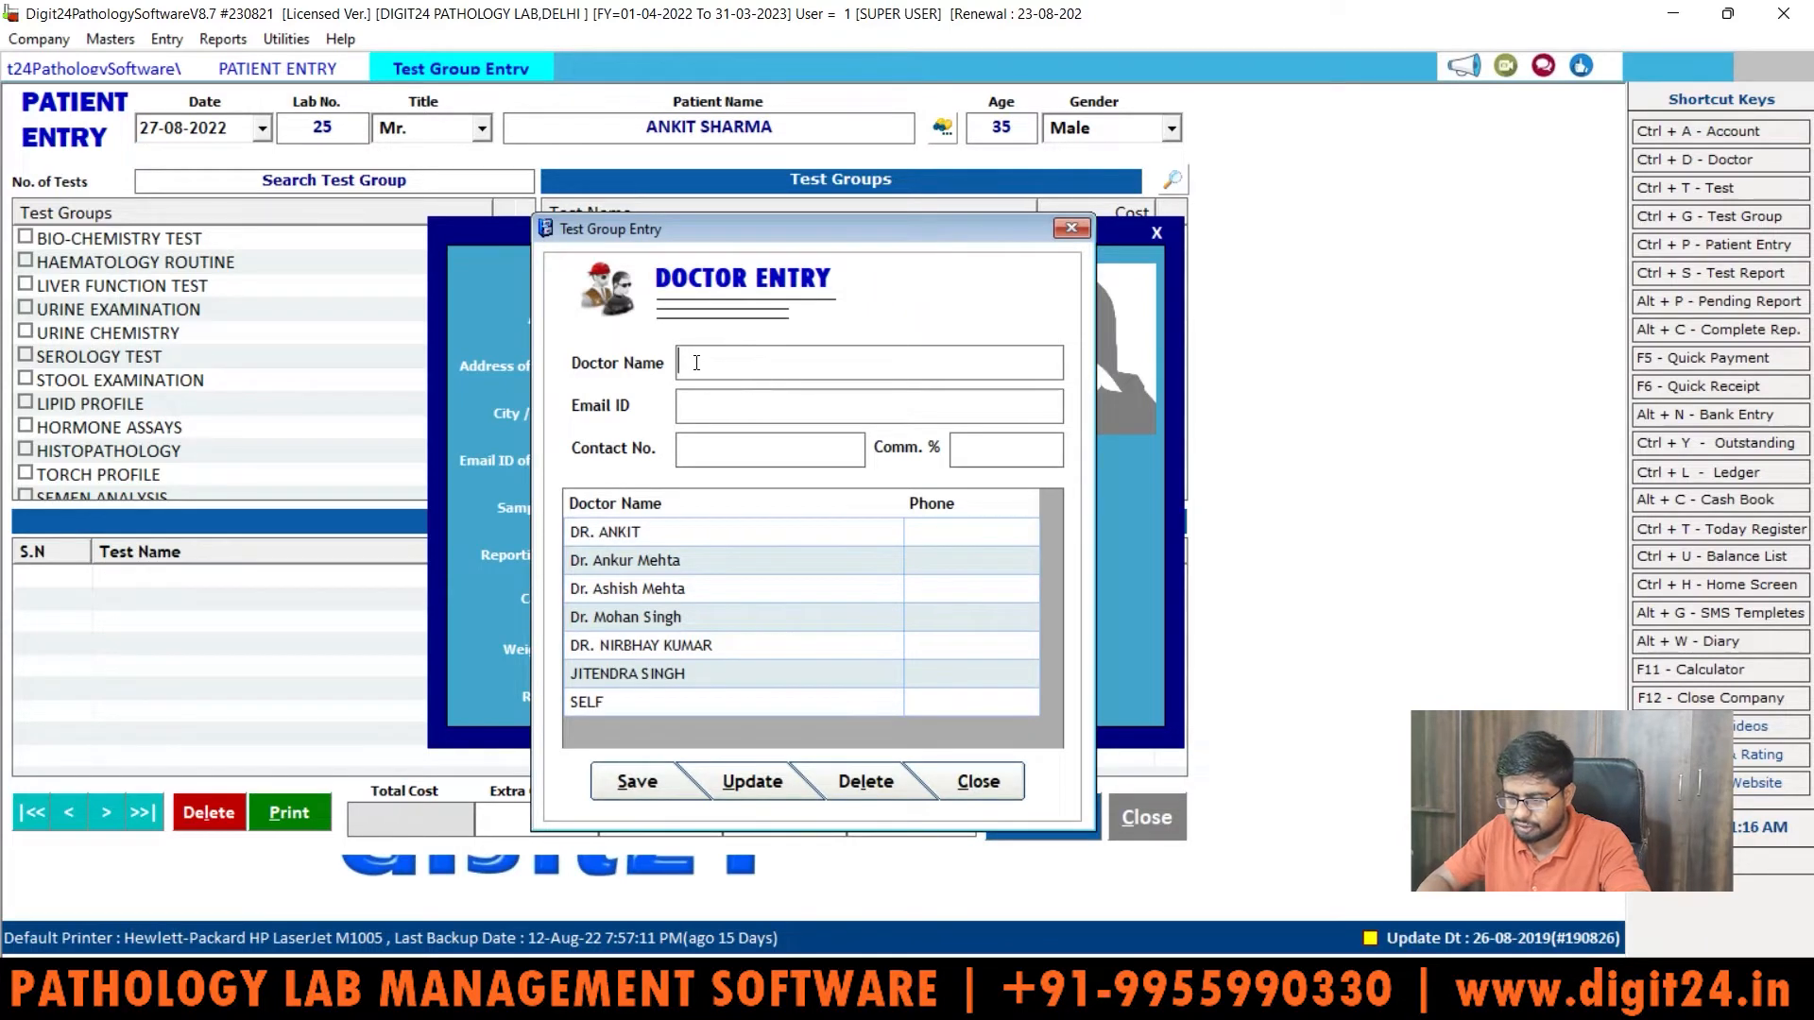
Step: Save a new referring doctor with a contact number and 27% commission, then close Doctor Entry
{"action": "type", "text": "Dr."}
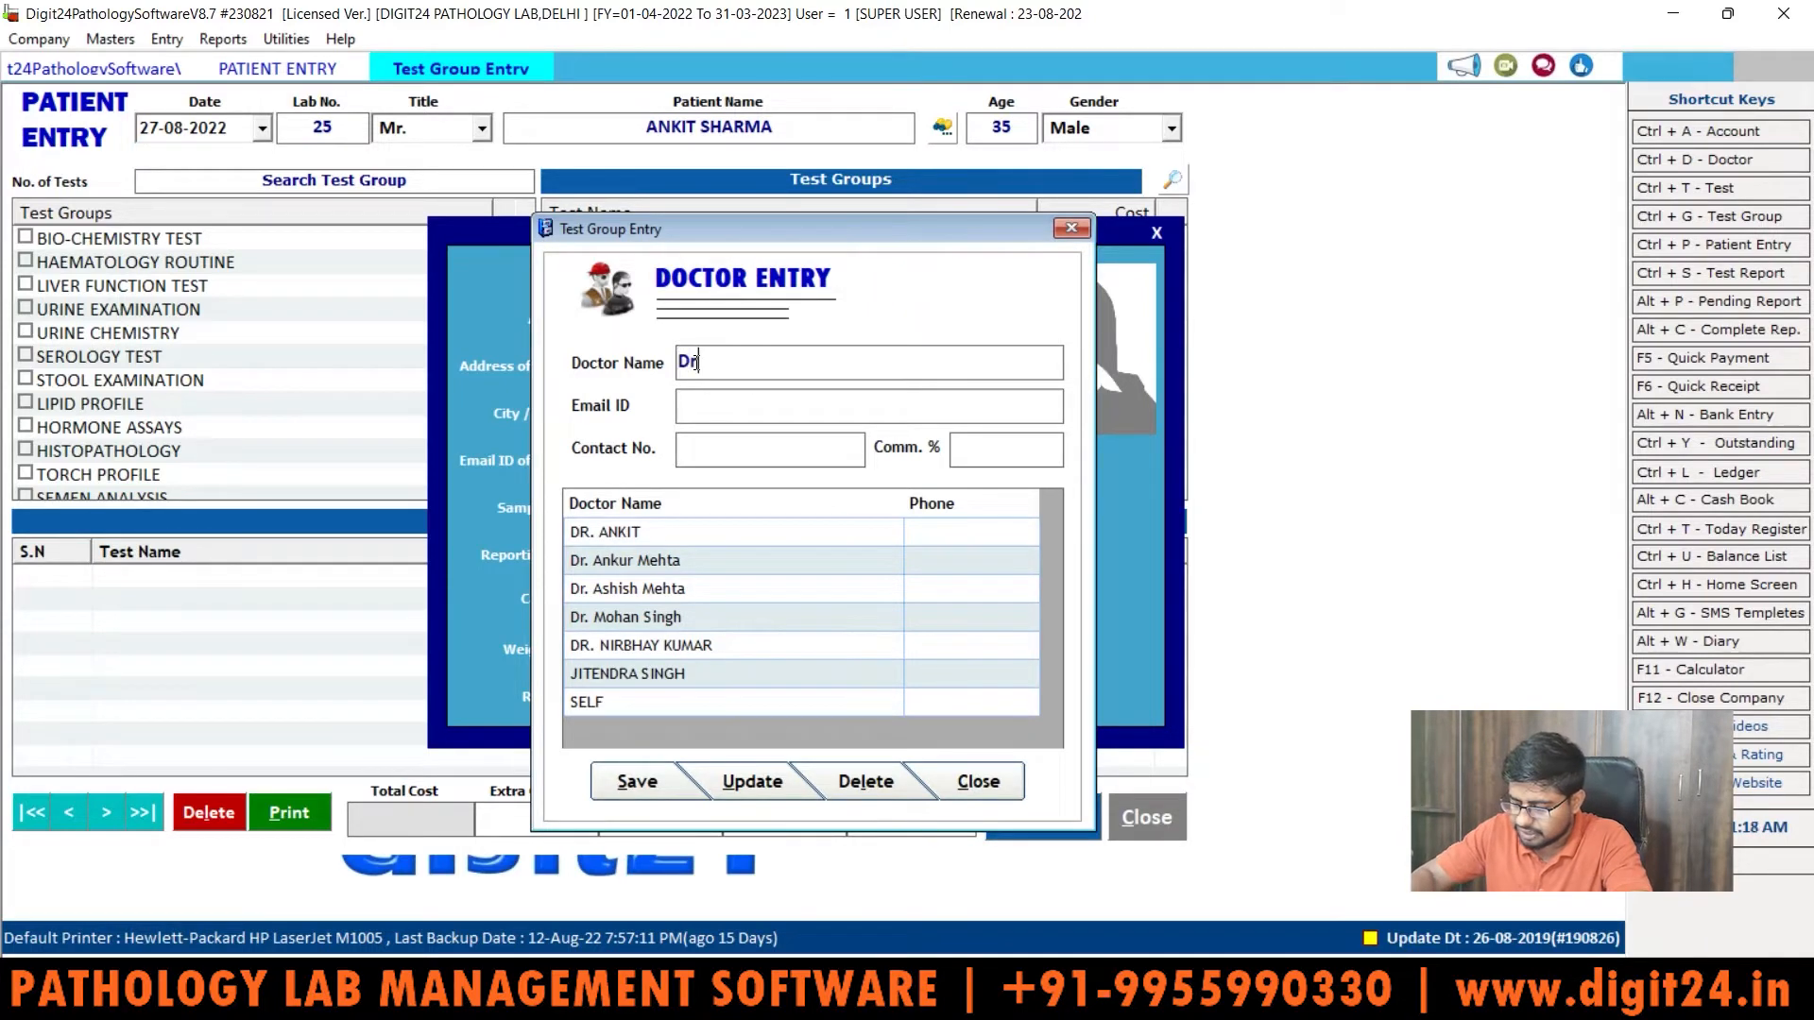
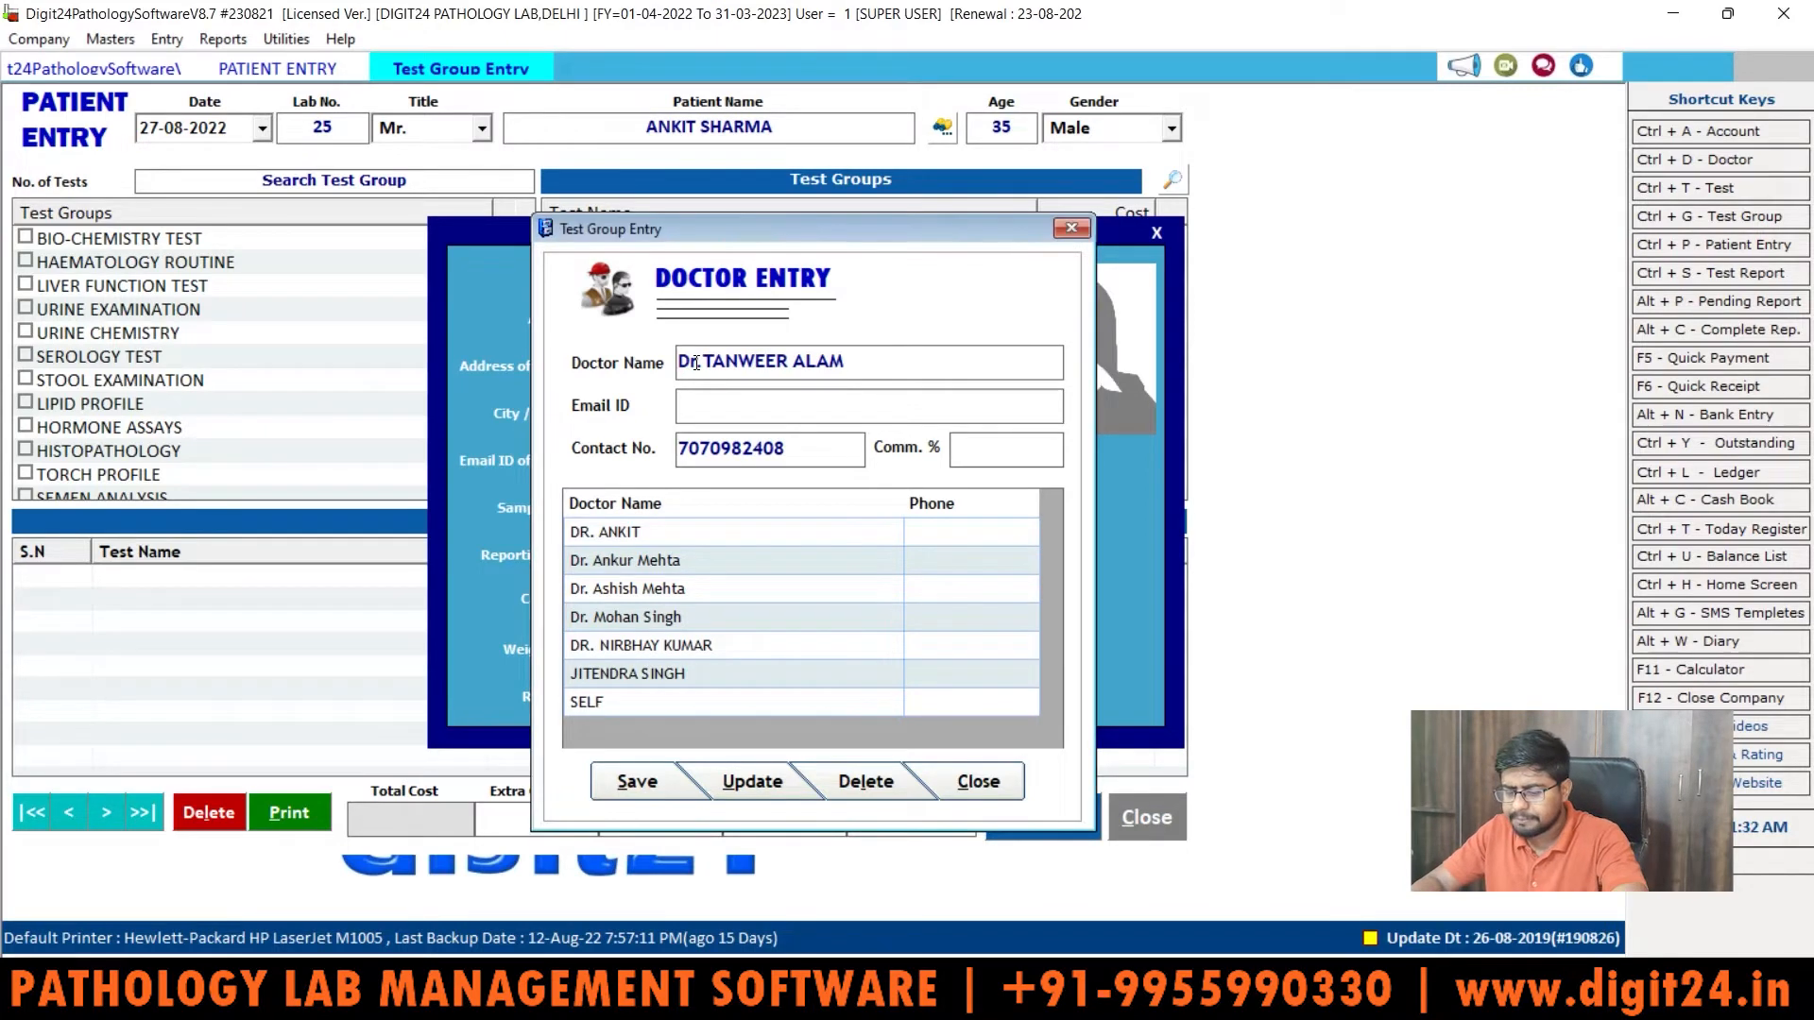
{"action": "key", "text": "Tab"}
{"action": "type", "text": "2"}
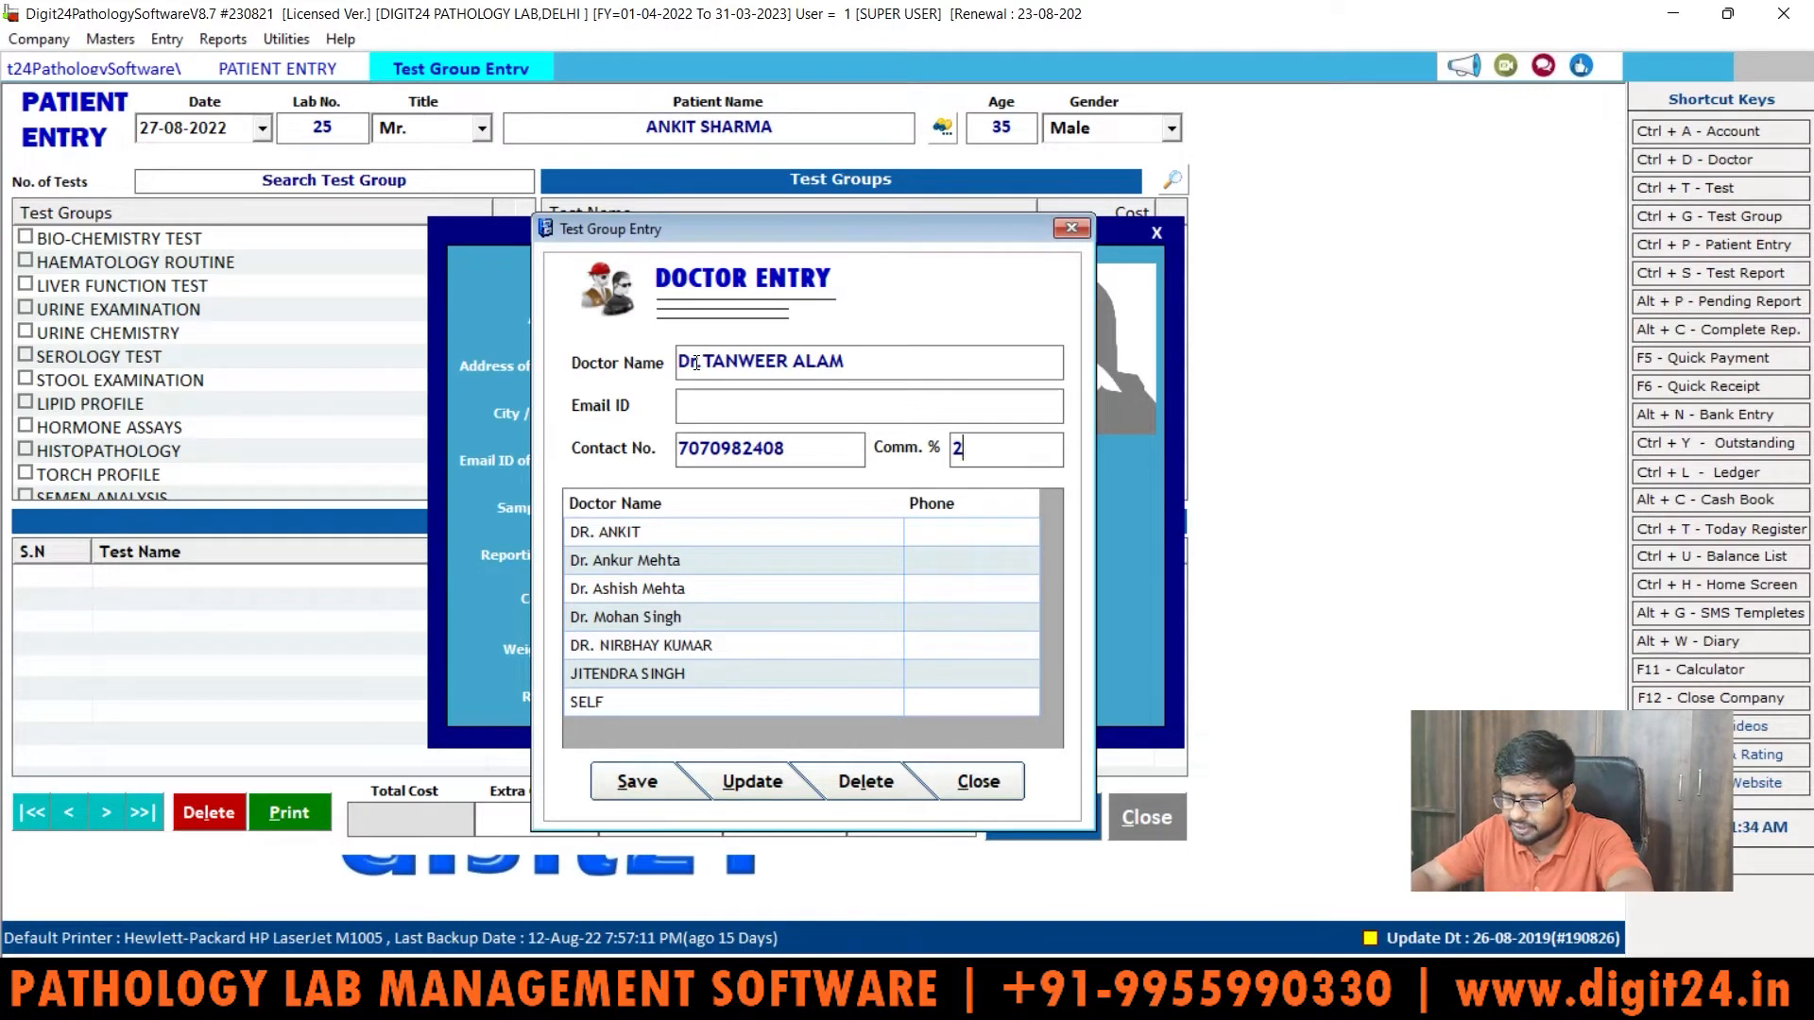
{"action": "type", "text": "7"}
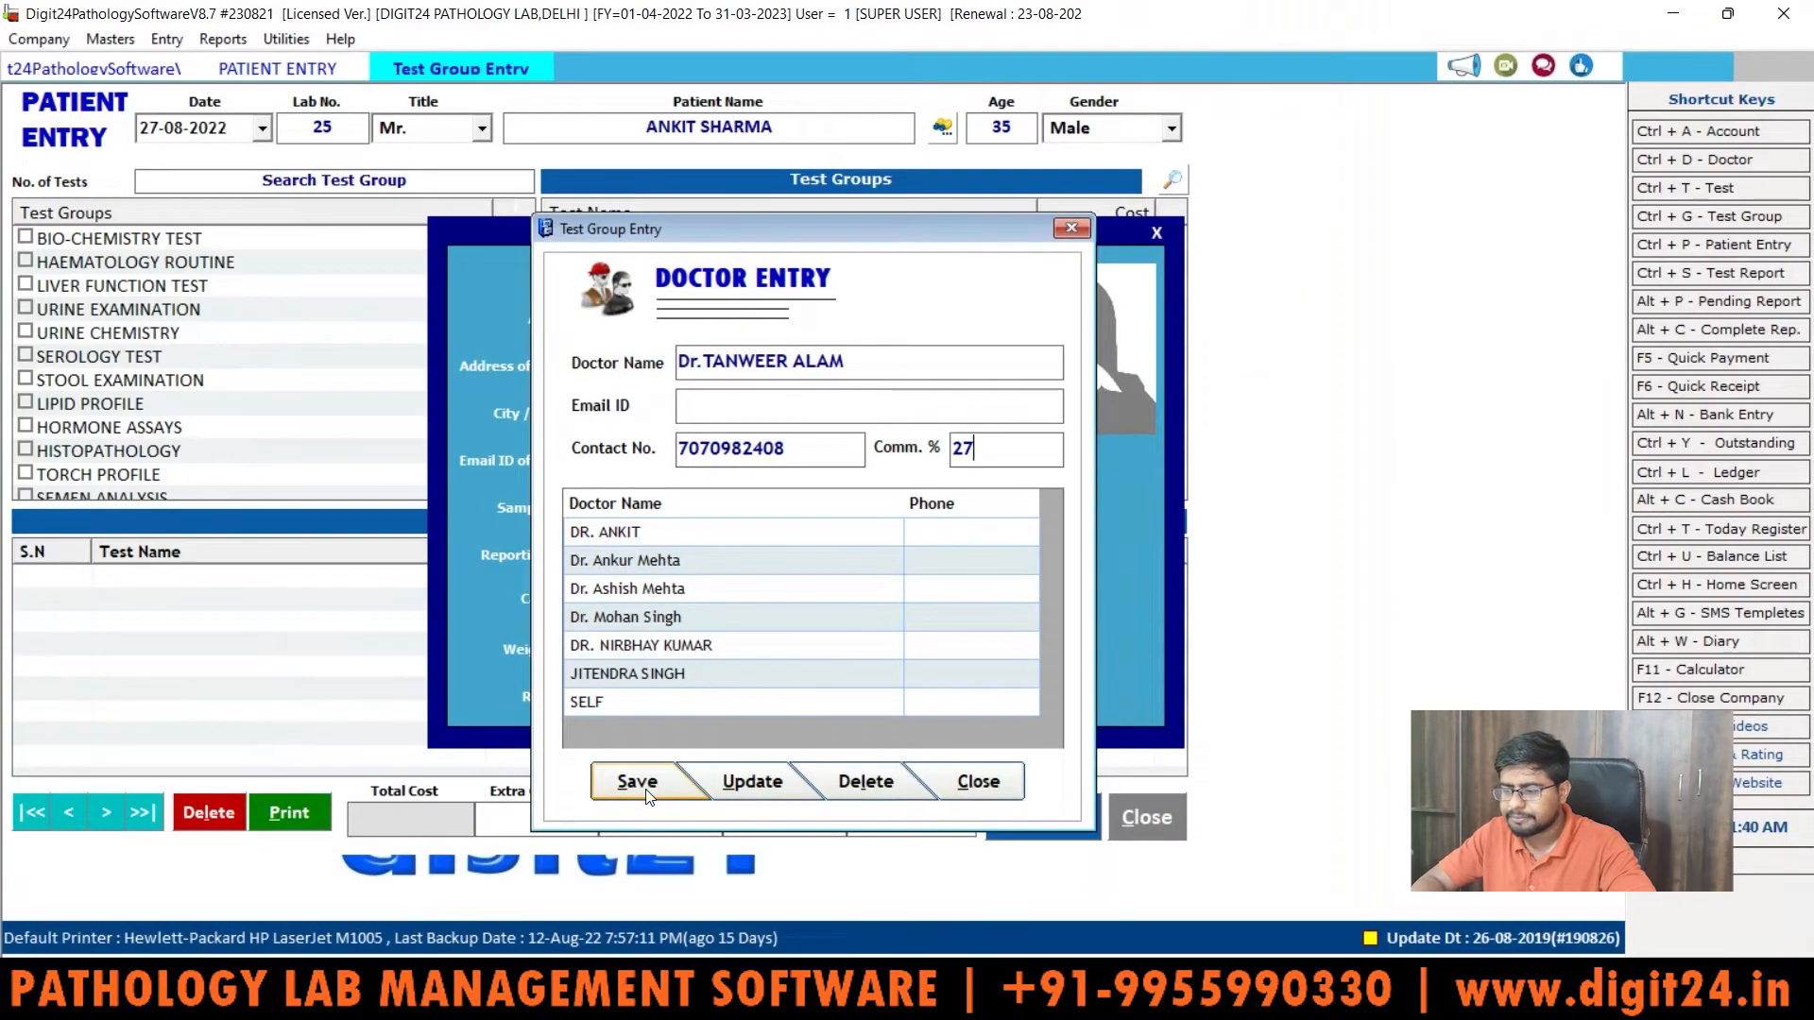
{"action": "left_click", "coordinate": [644, 788]}
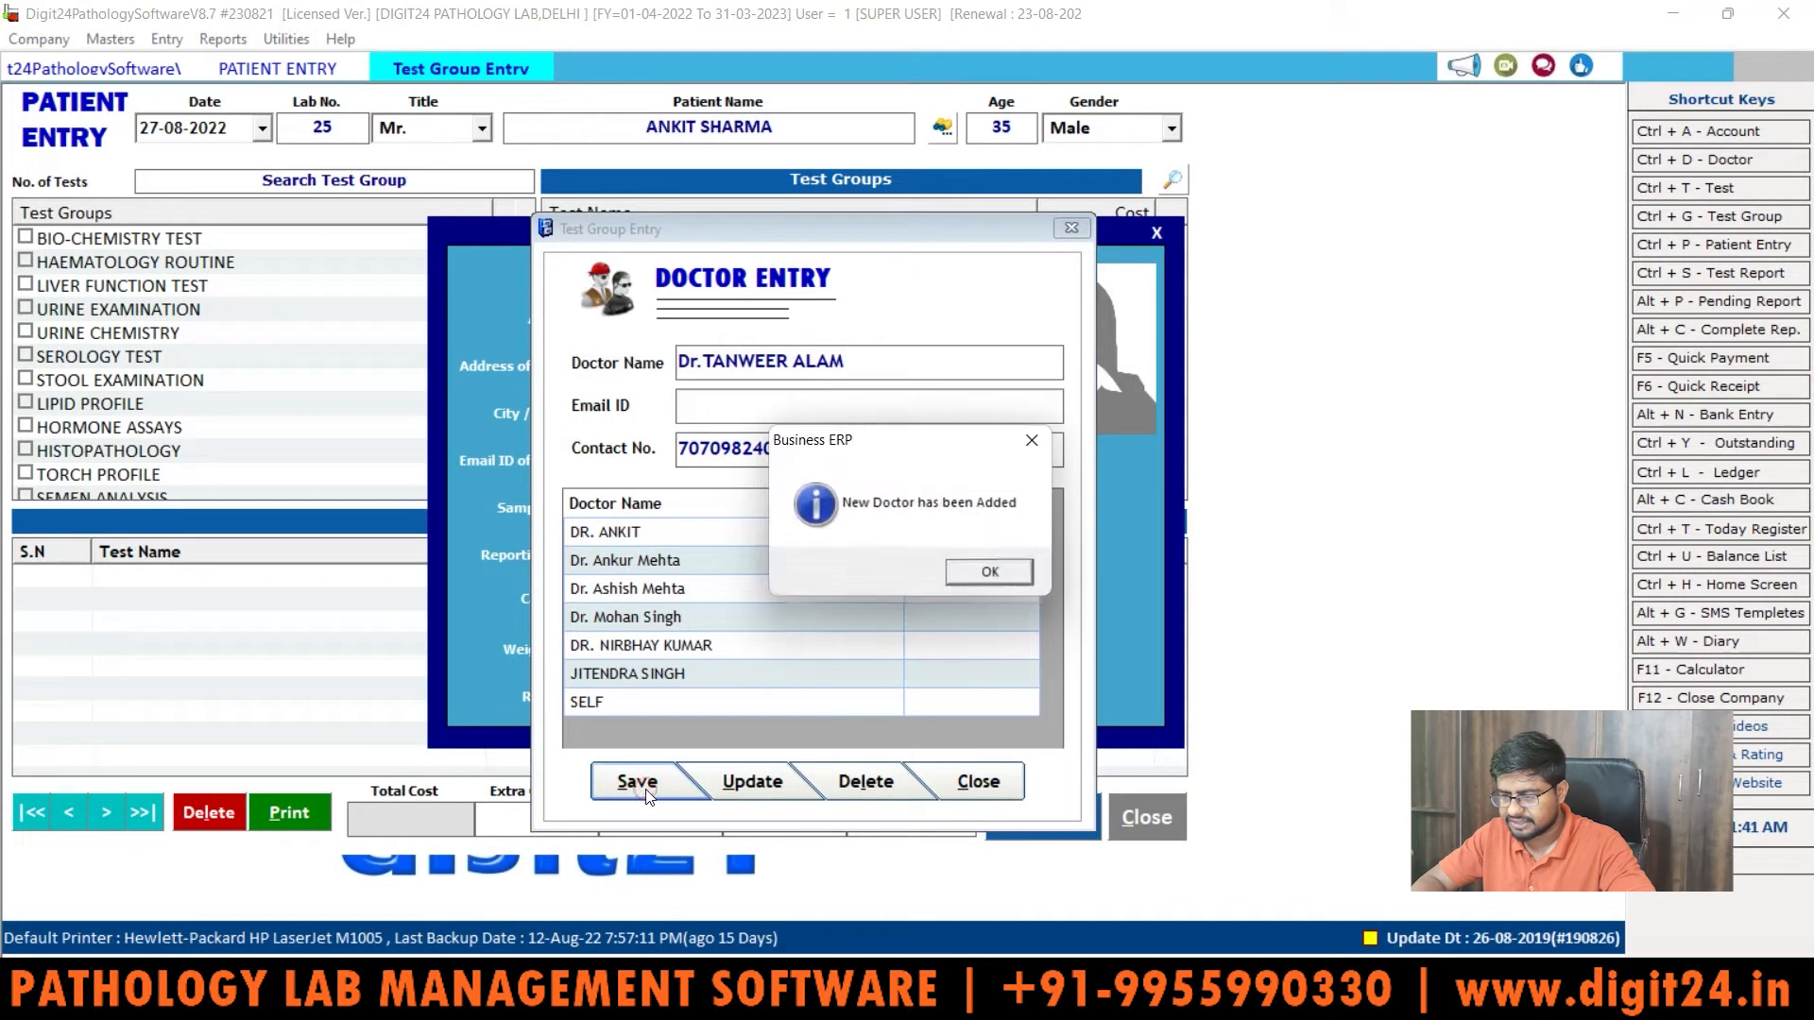
{"action": "left_click", "coordinate": [1011, 573]}
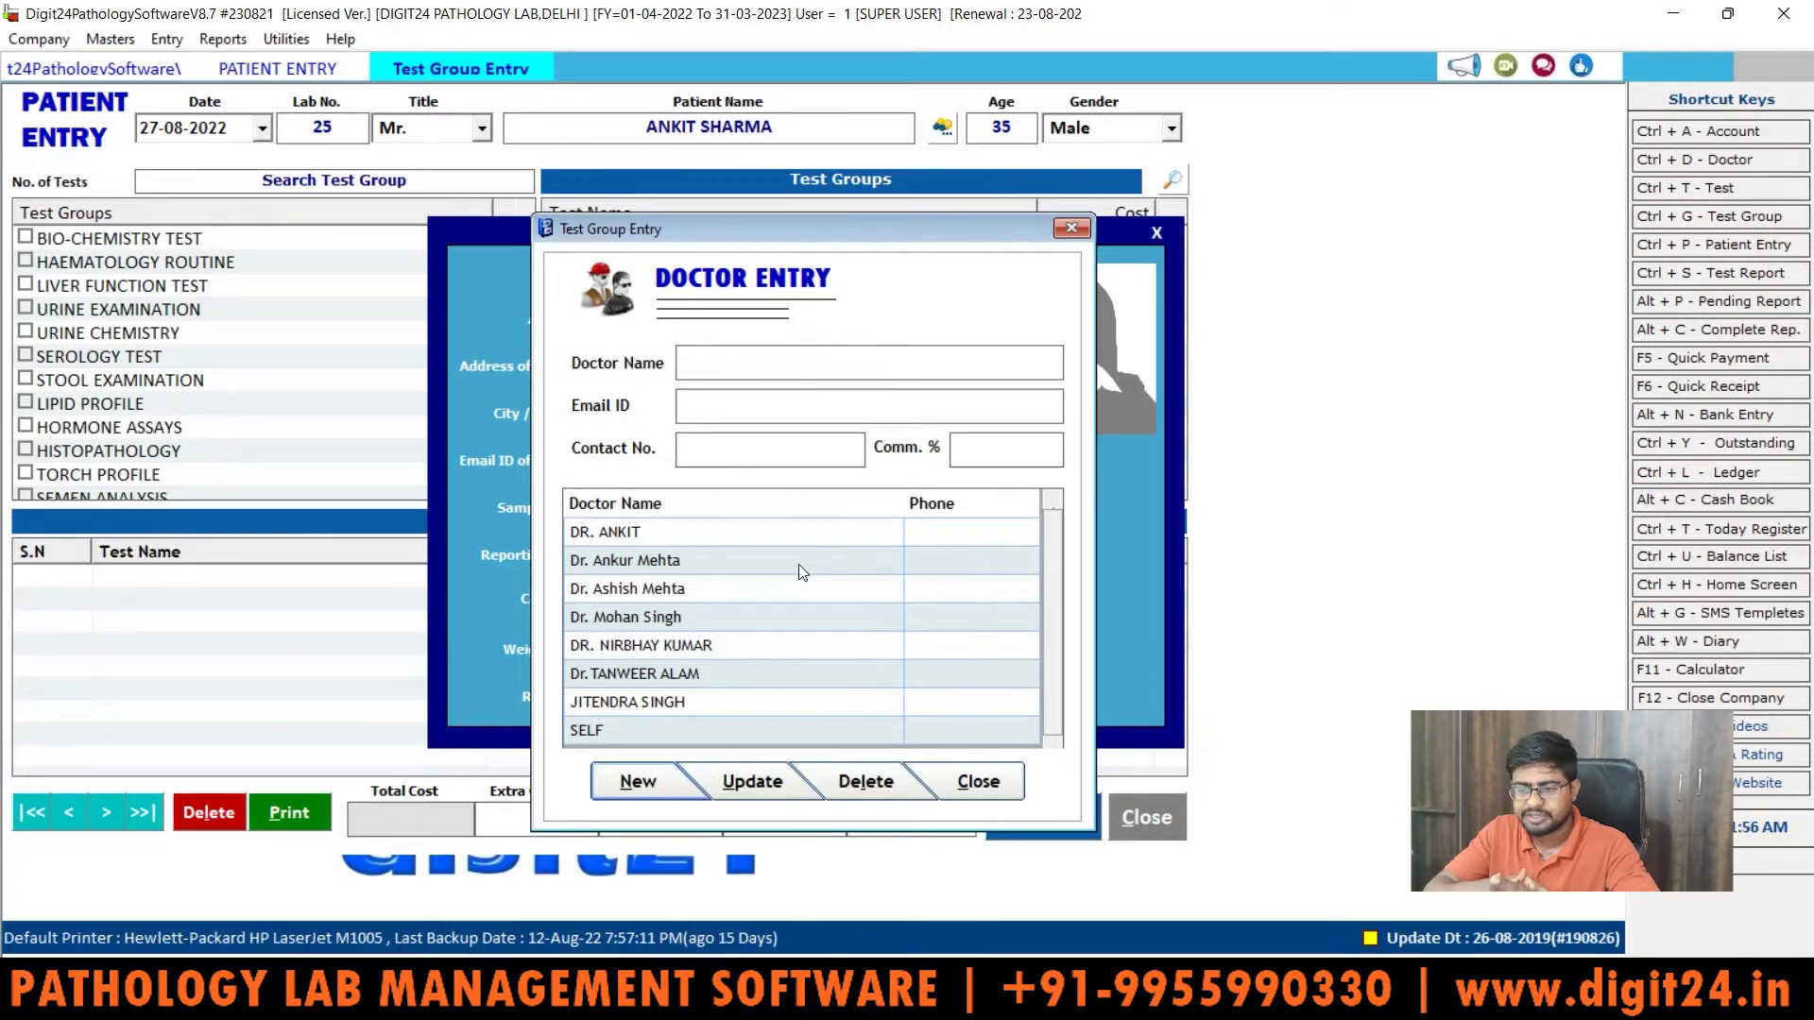
{"action": "left_click", "coordinate": [225, 39]}
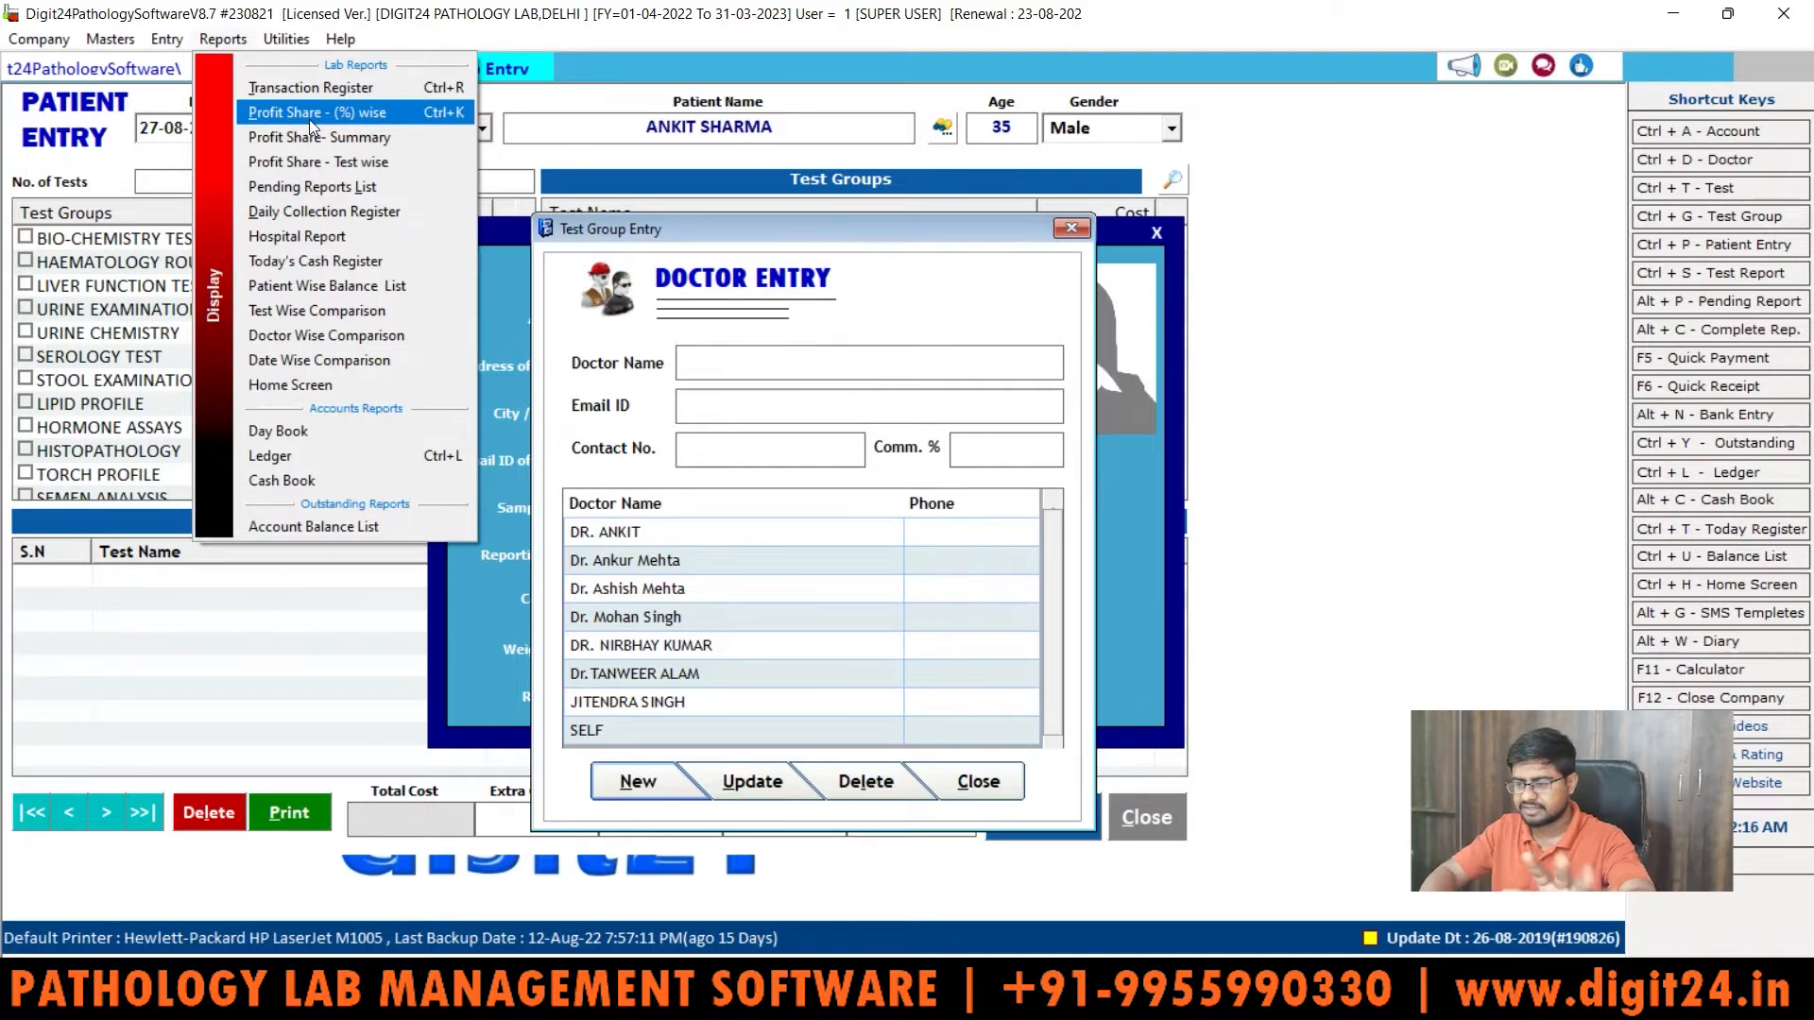
{"action": "left_click", "coordinate": [980, 783]}
Step: Set the referrer to SELF instead of the new doctor and keep Cash as the account
{"action": "left_click", "coordinate": [809, 280]}
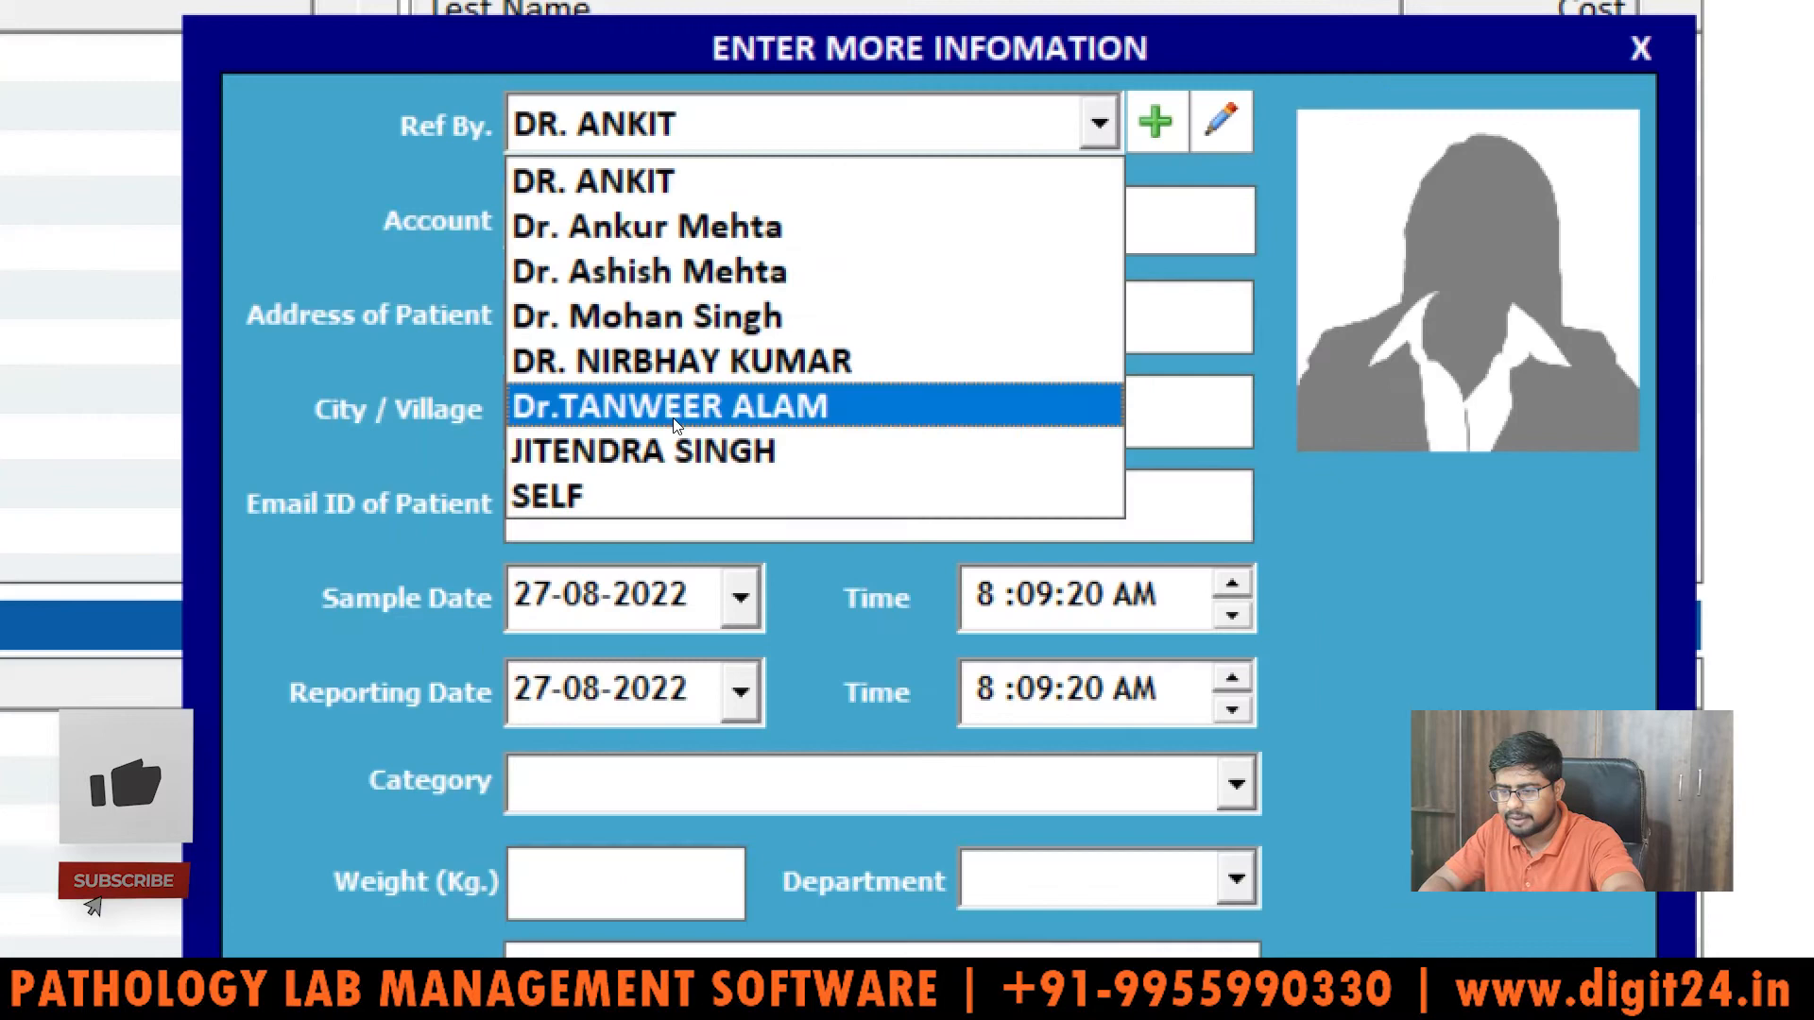
{"action": "left_click", "coordinate": [675, 416]}
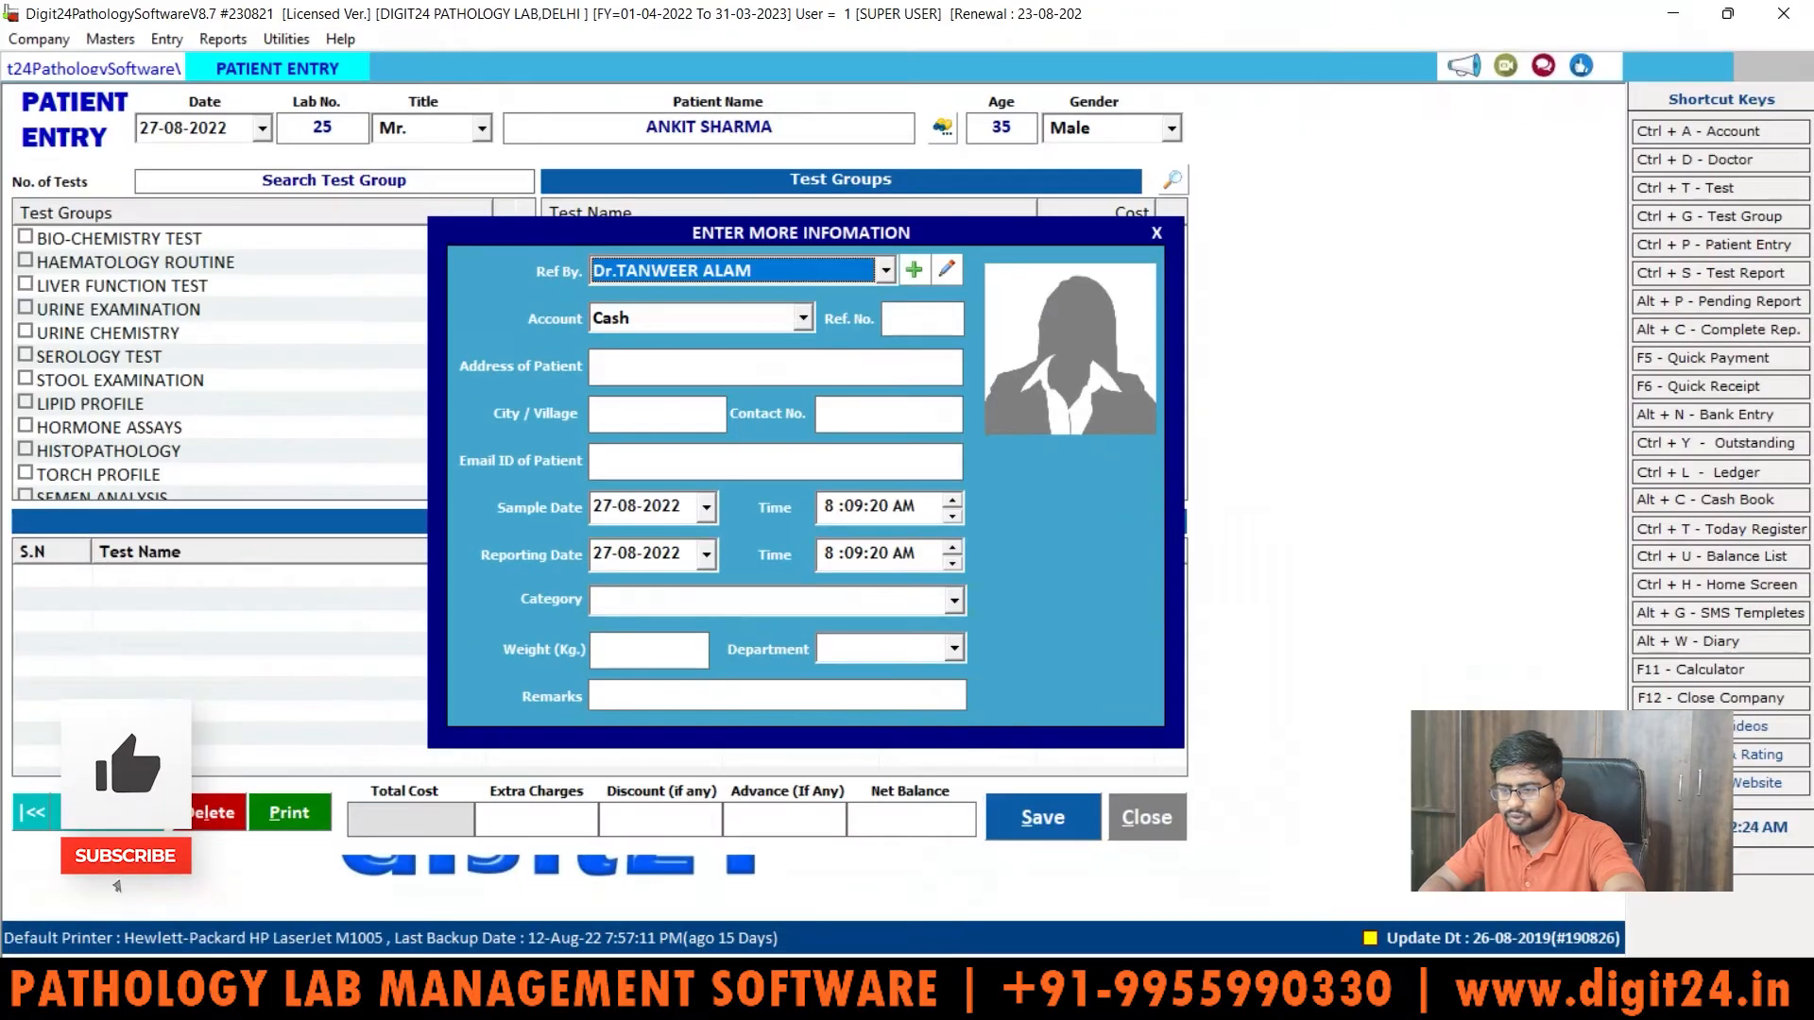
{"action": "left_click", "coordinate": [822, 276]}
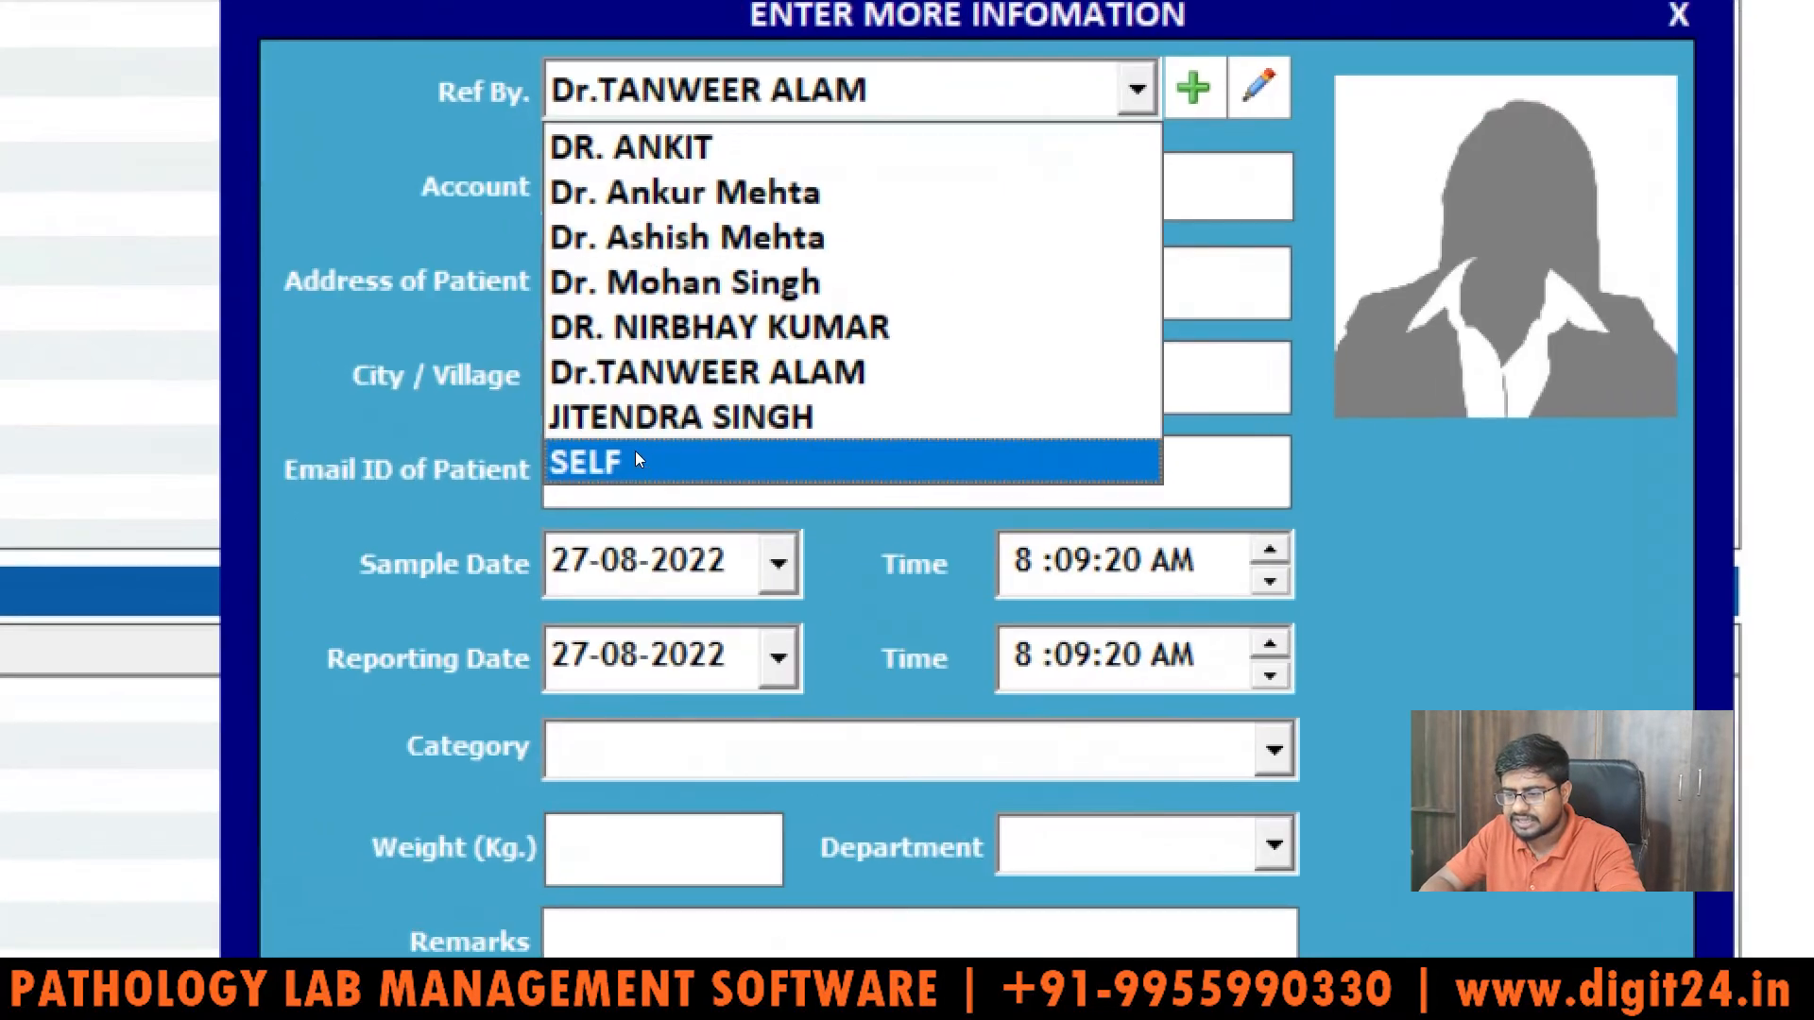
{"action": "left_click", "coordinate": [636, 456]}
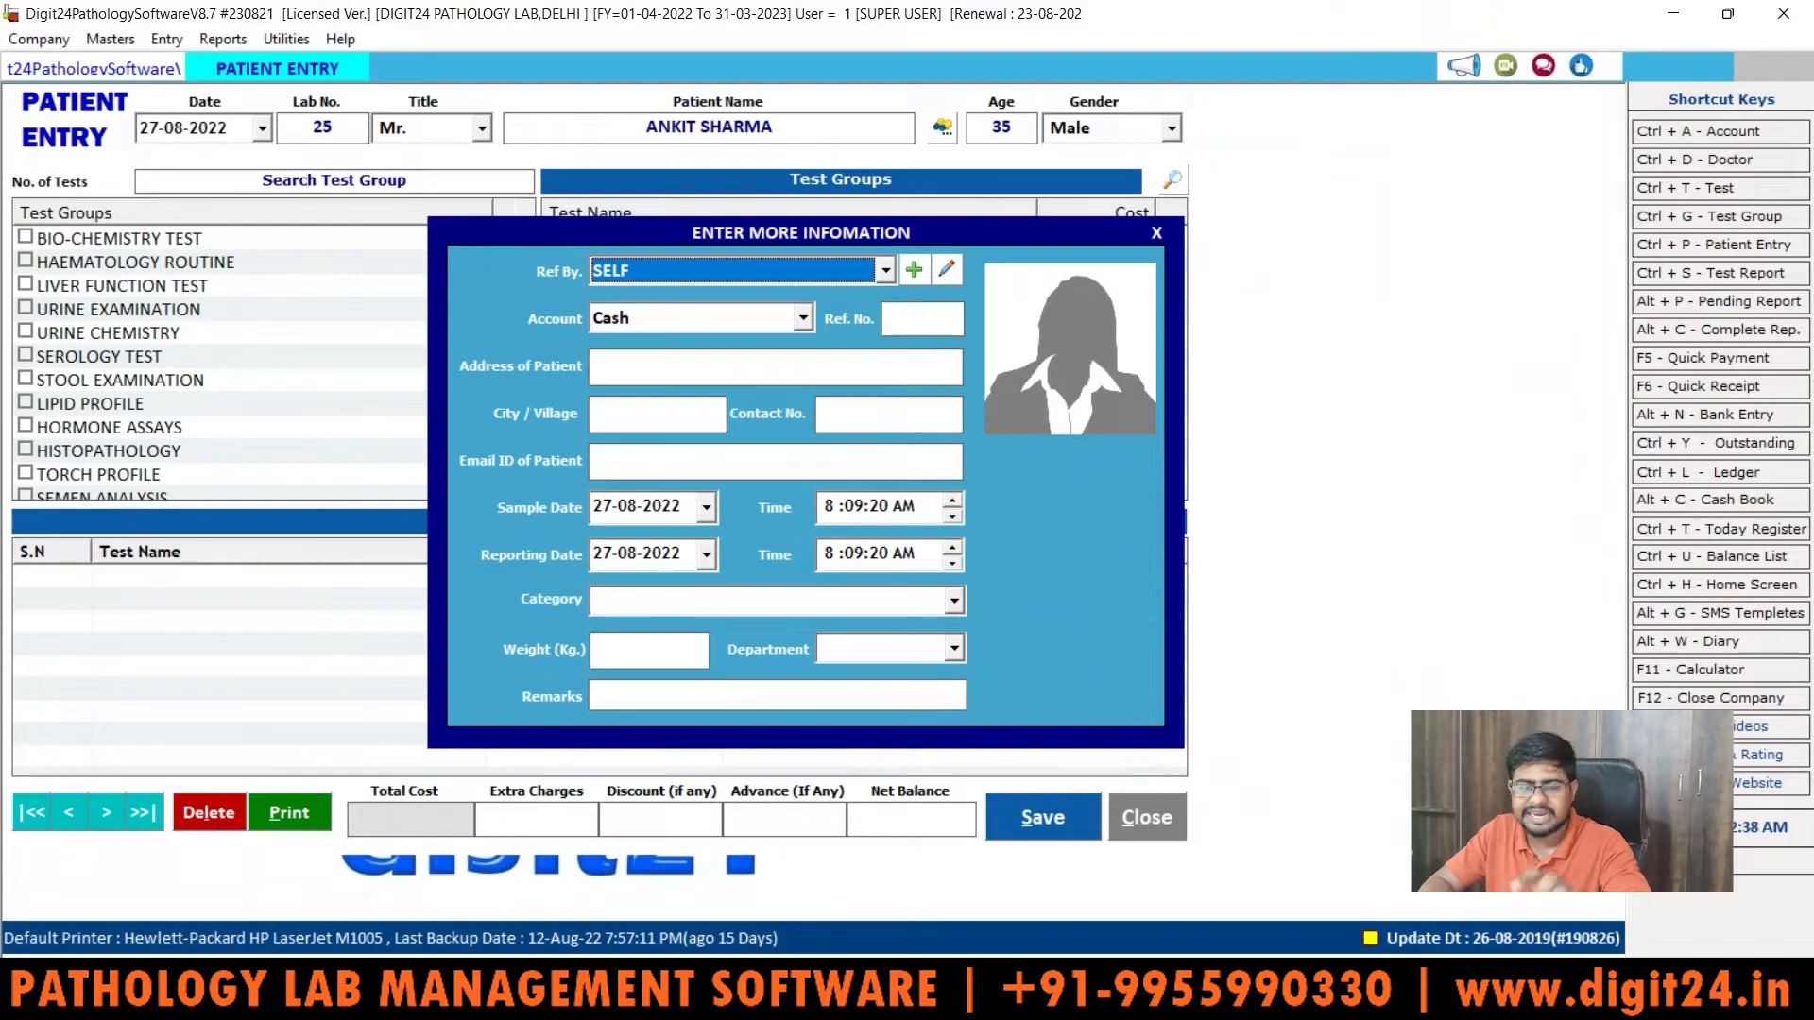
{"action": "left_click", "coordinate": [828, 276]}
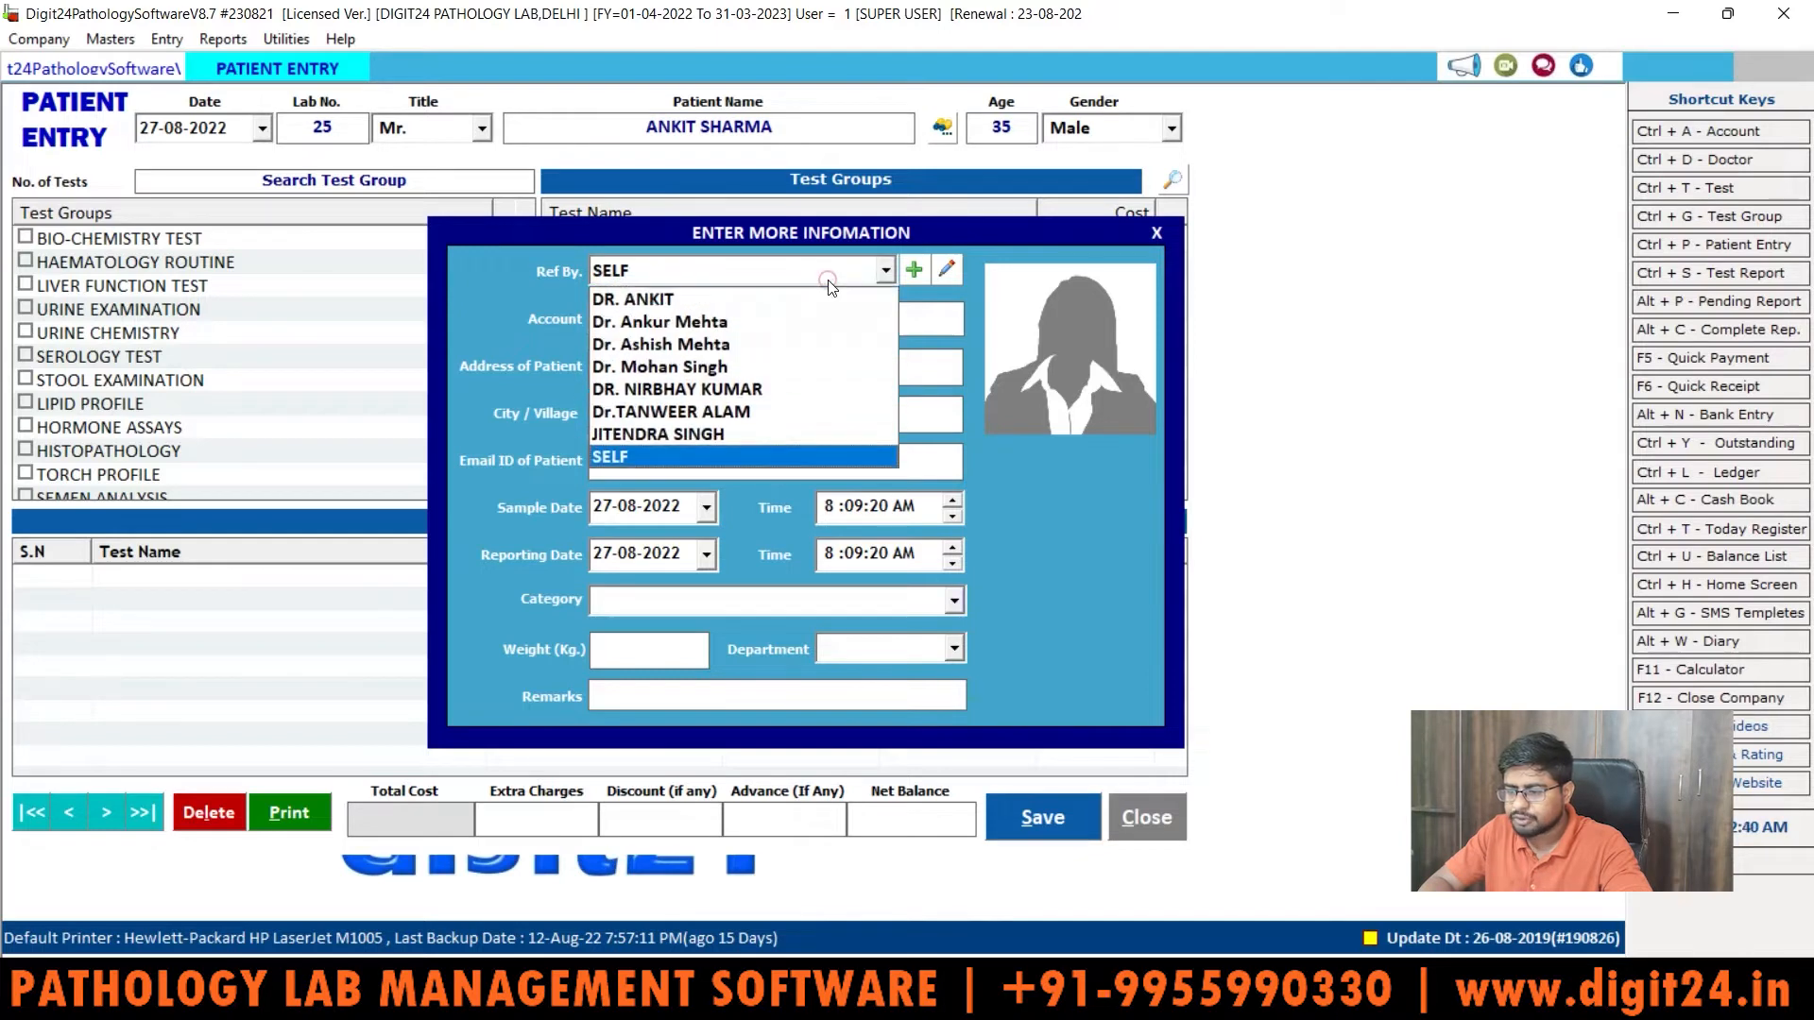
{"action": "key", "text": "Return"}
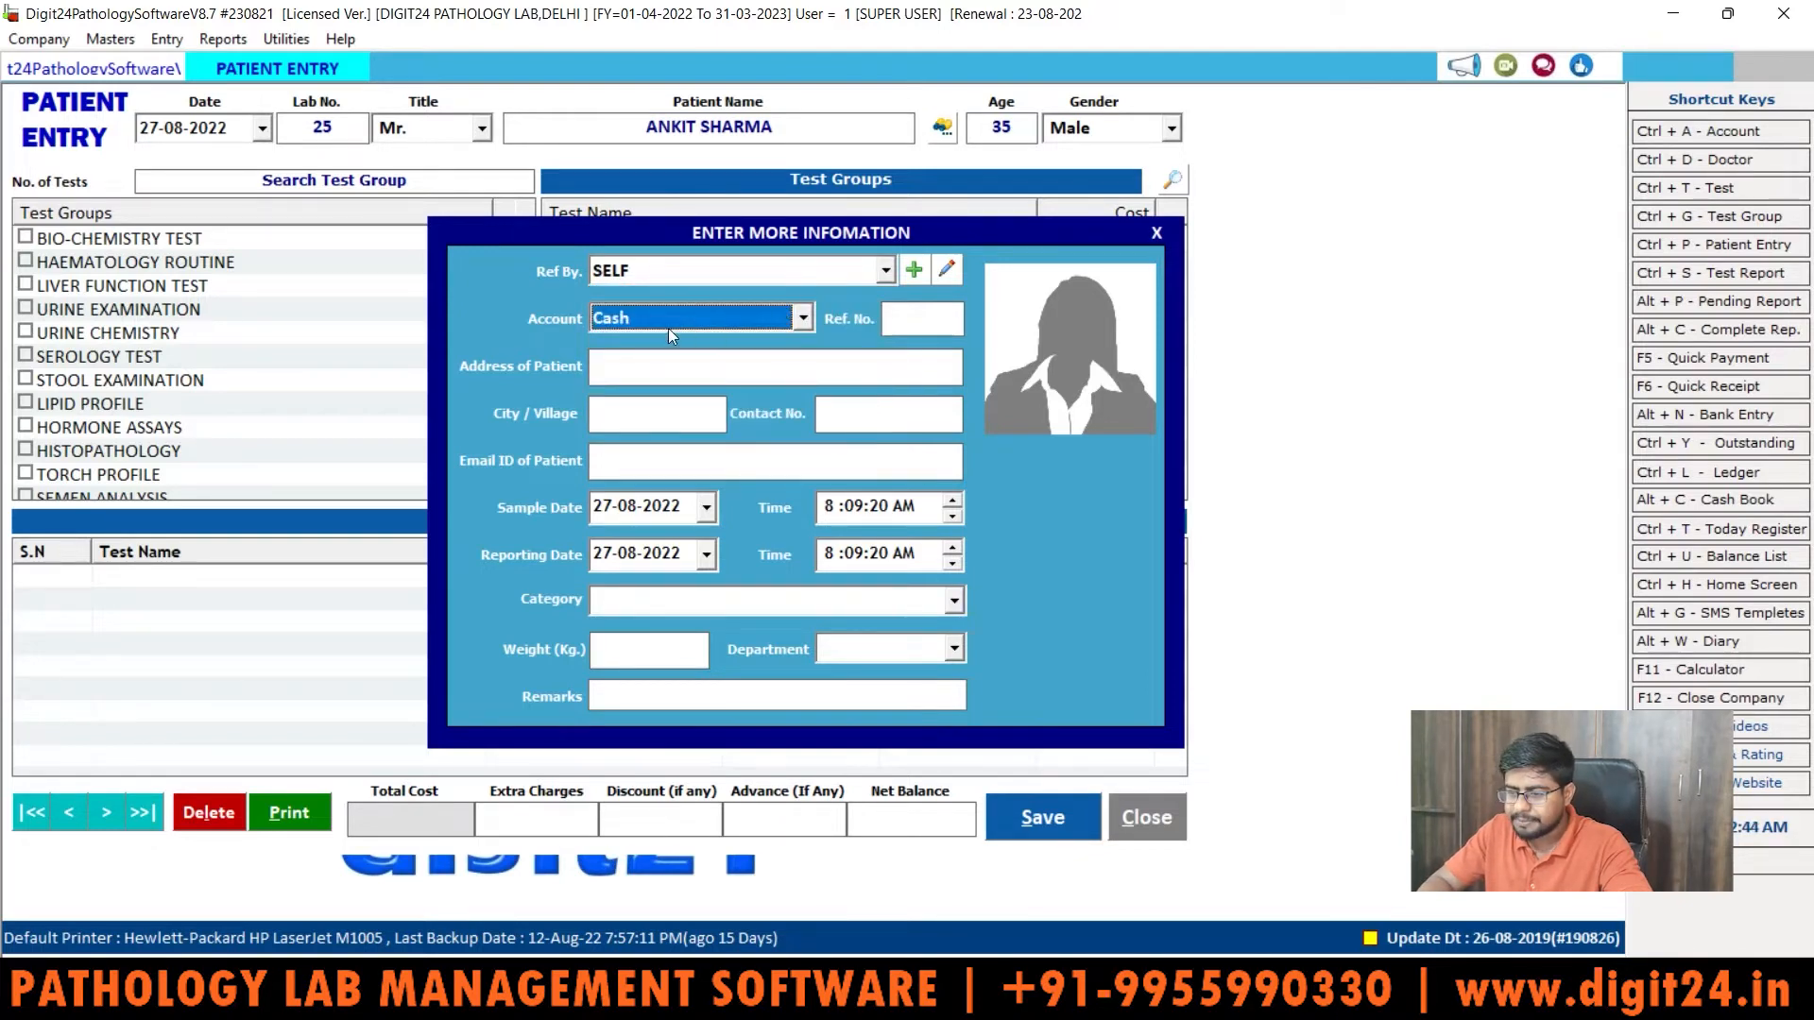
{"action": "left_click", "coordinate": [763, 321]}
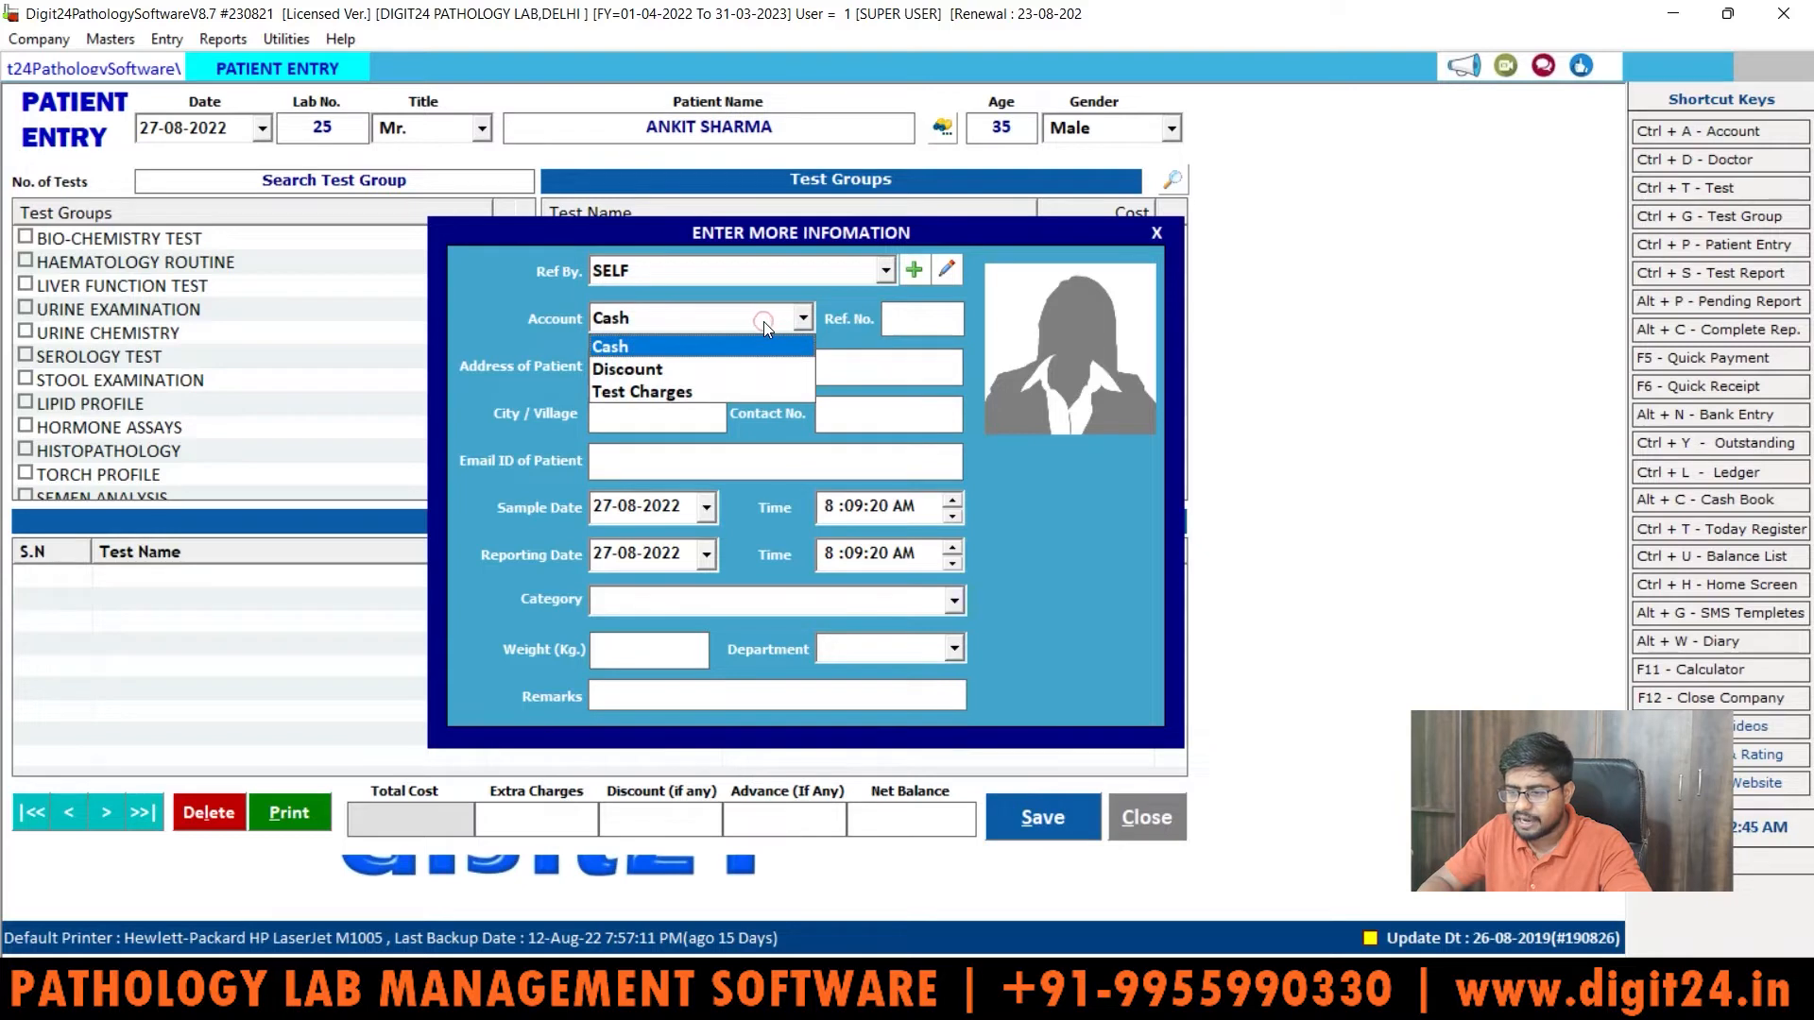
{"action": "left_click", "coordinate": [709, 347]}
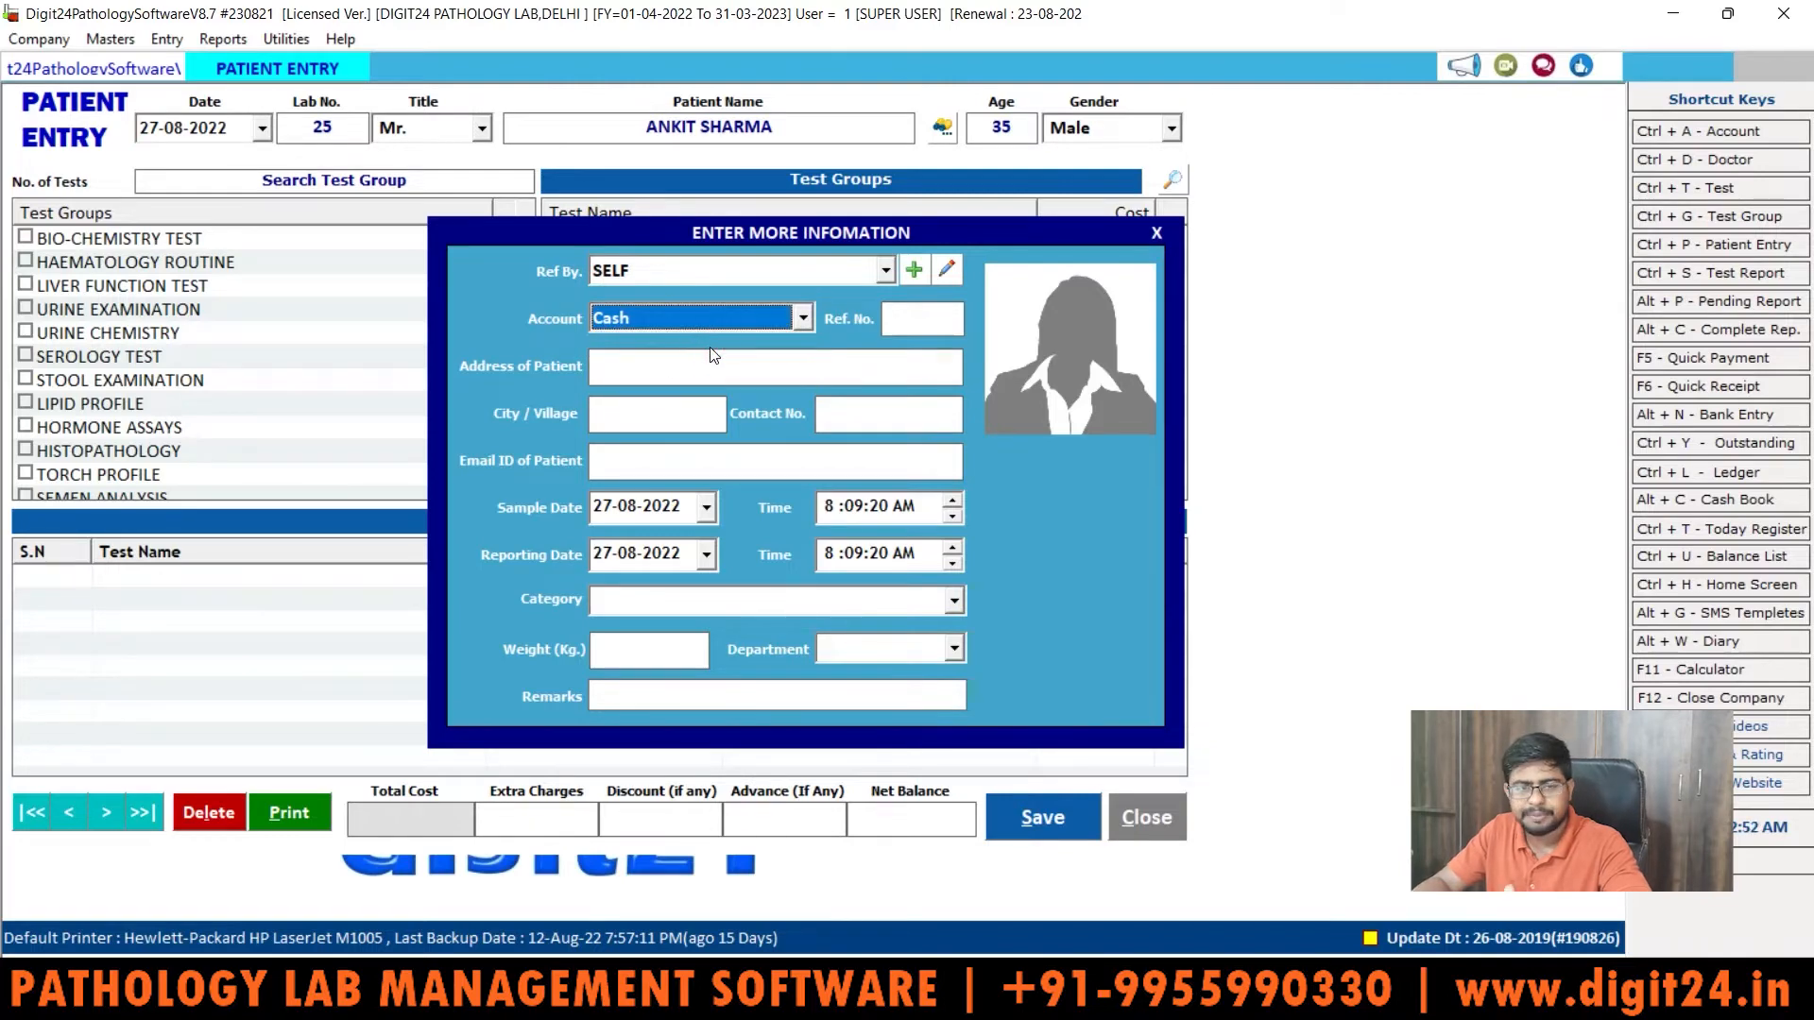
{"action": "key", "text": "Tab"}
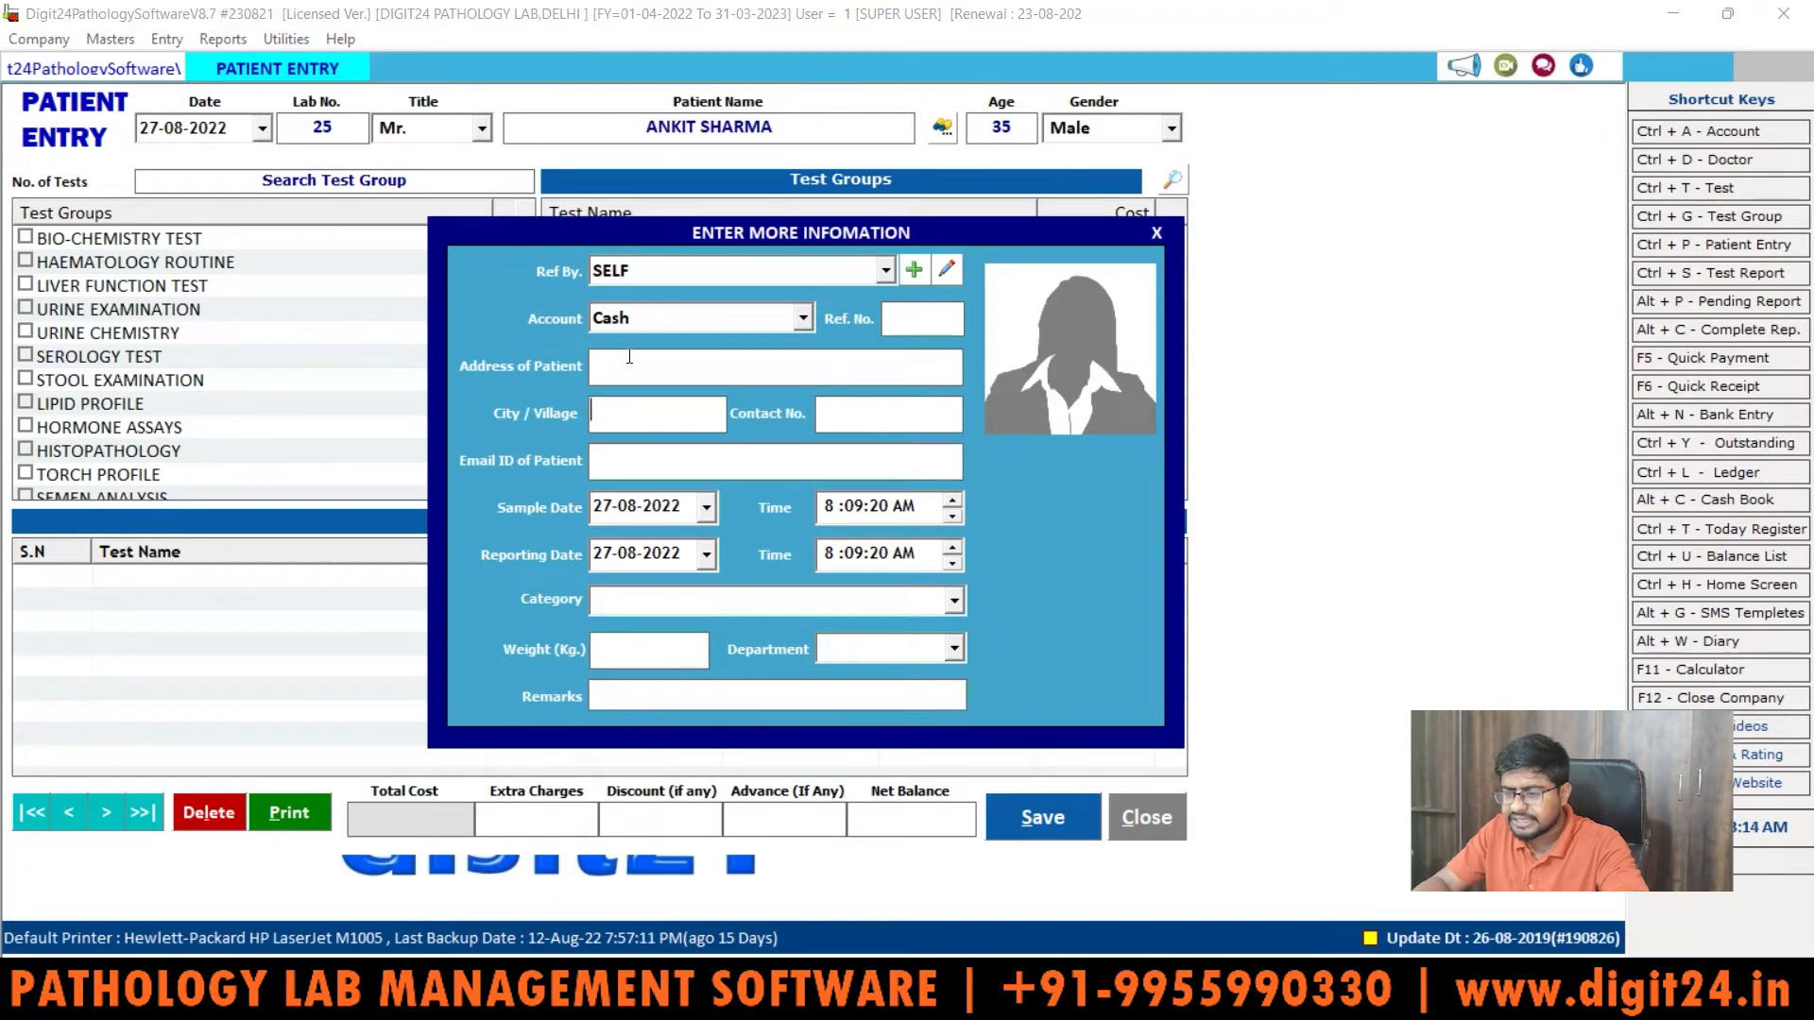
Step: Enter the patient's contact number in the extra information form
{"action": "key", "text": "Tab"}
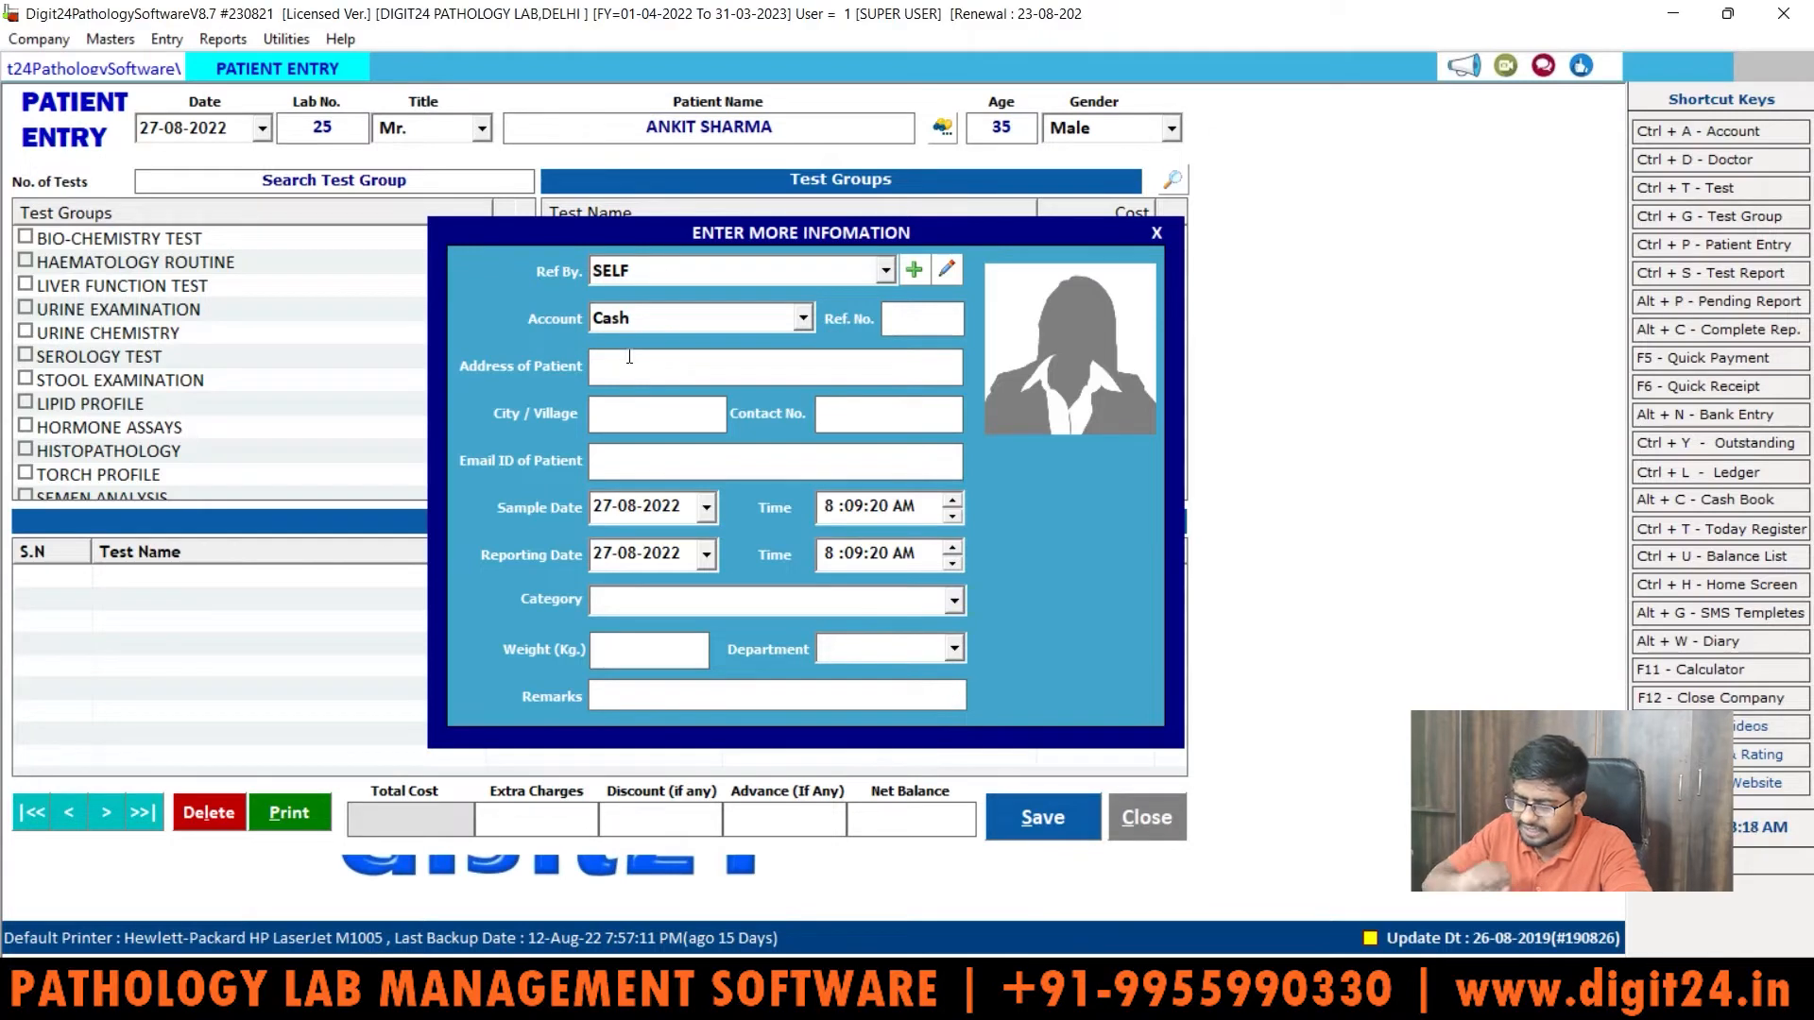
{"action": "key", "text": "Tab"}
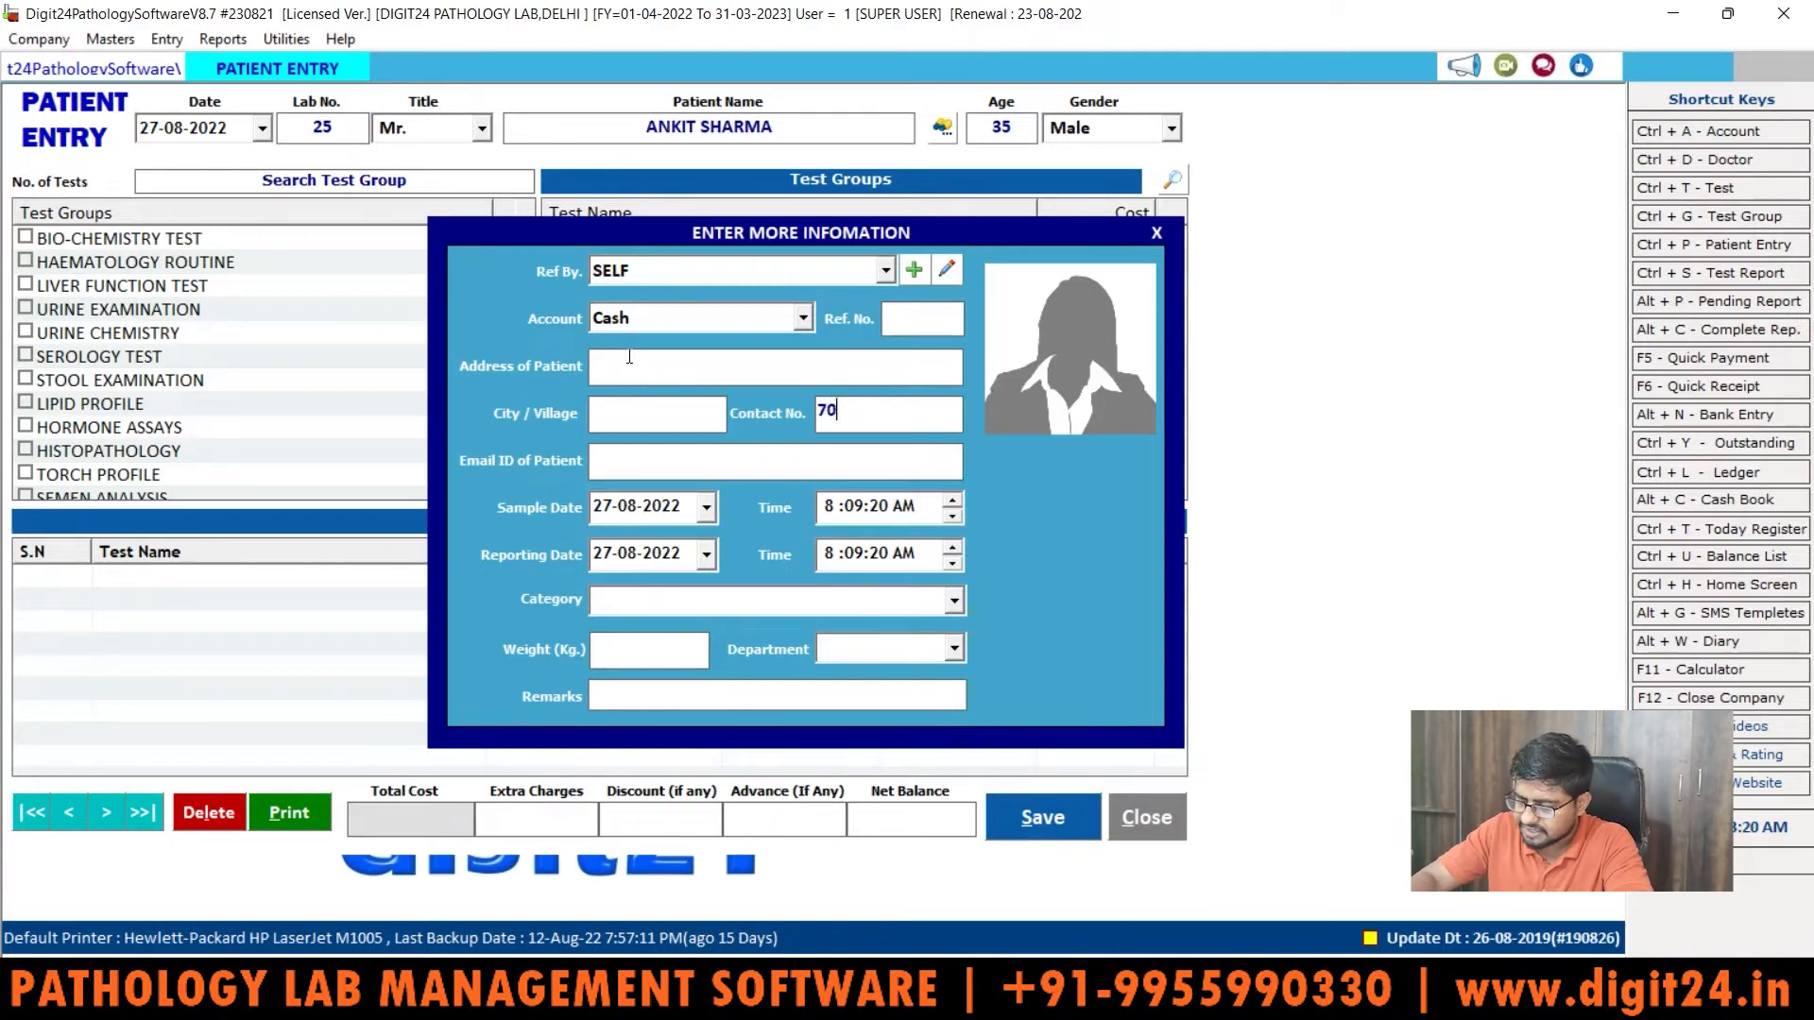
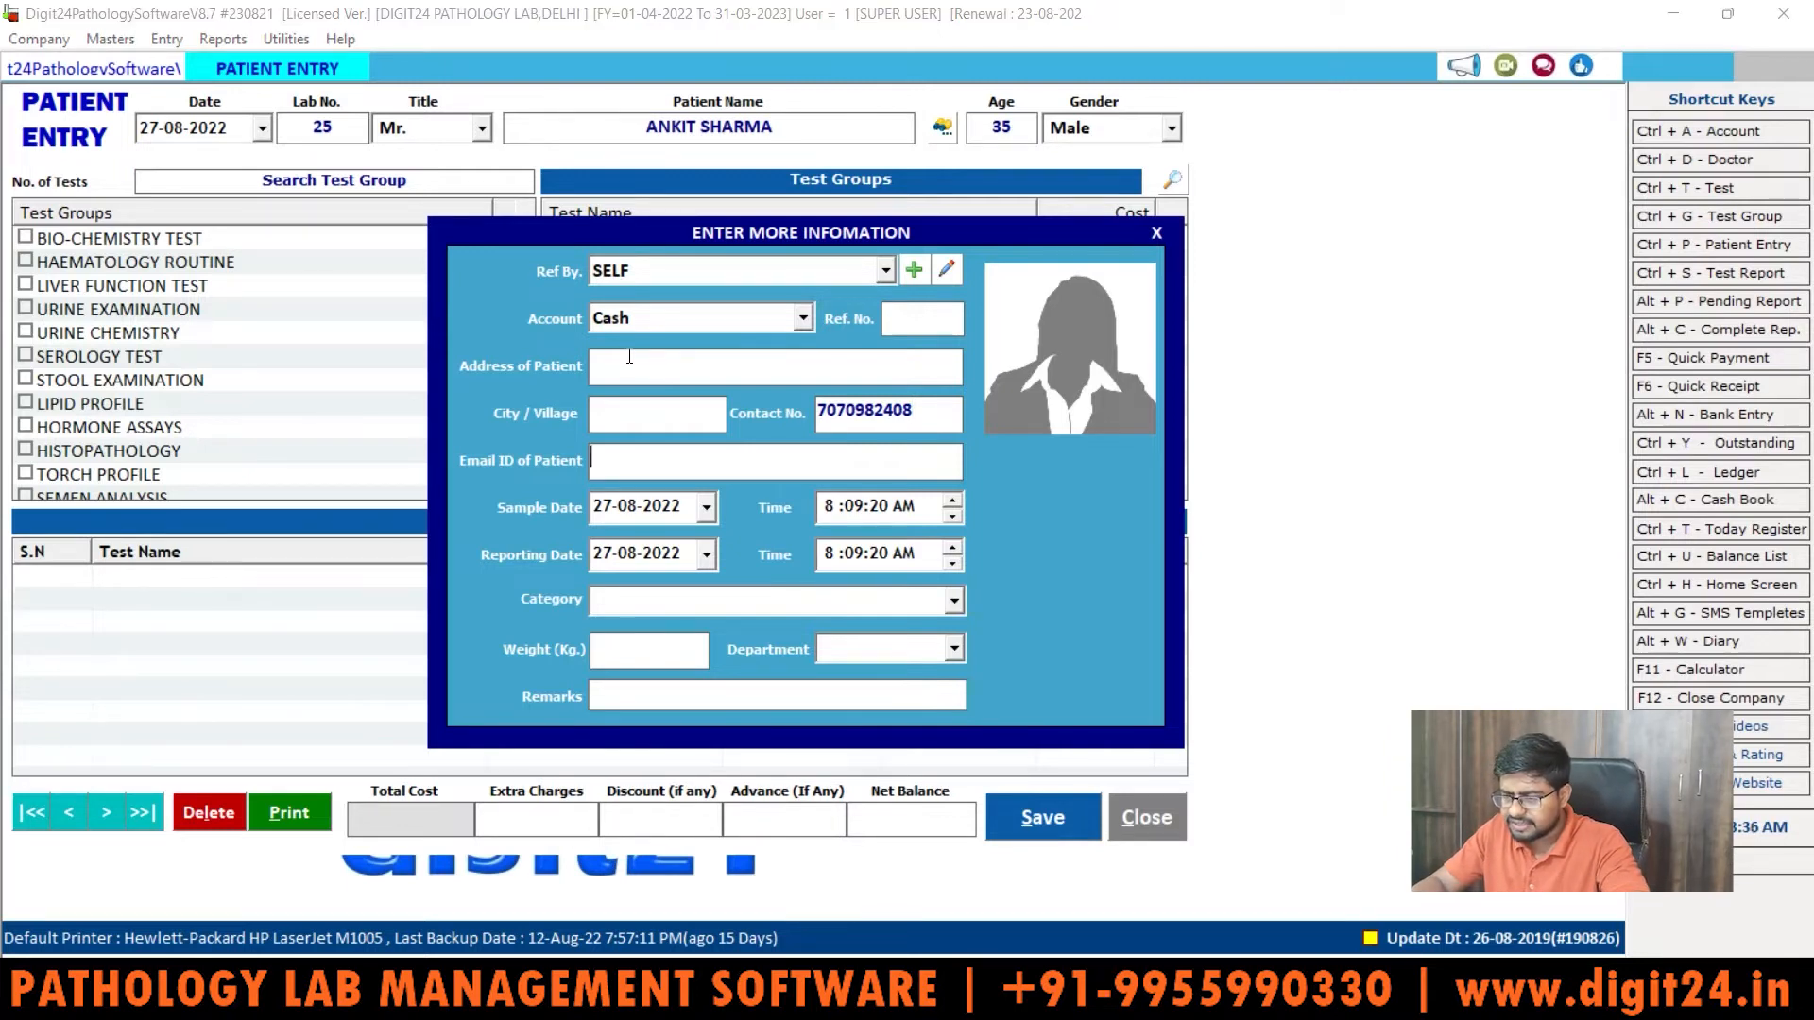
{"action": "key", "text": "Tab"}
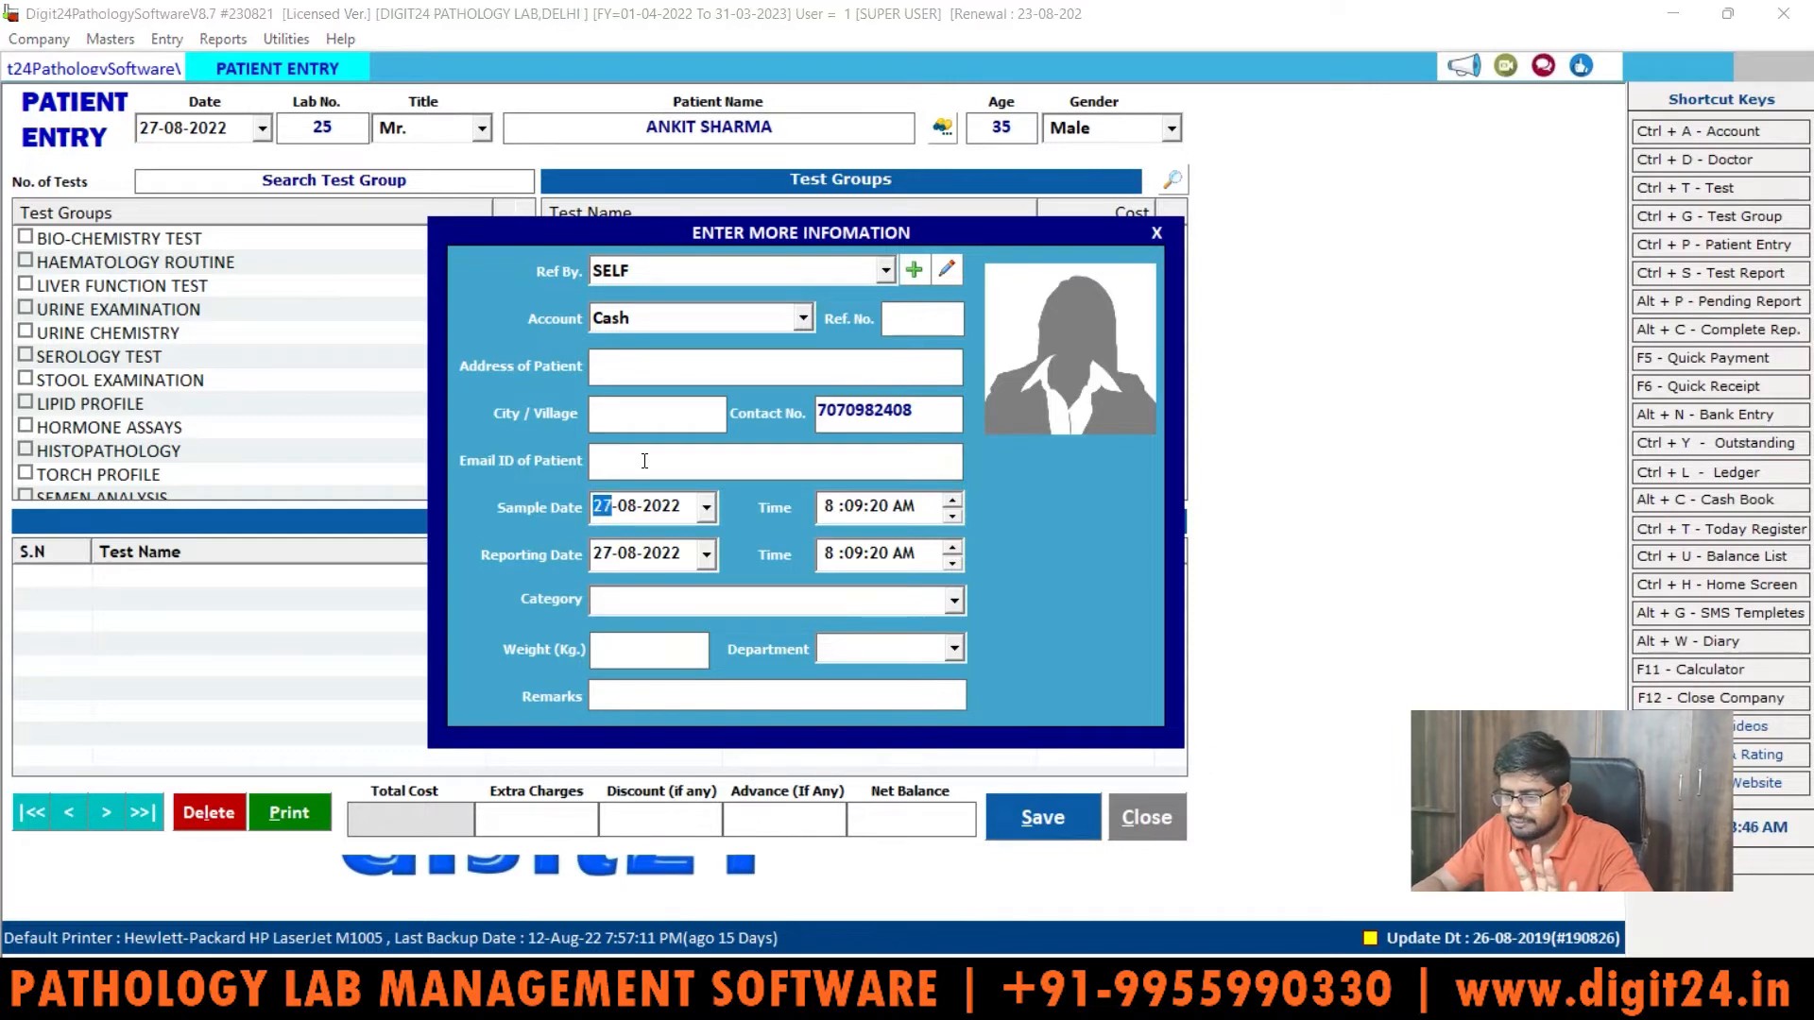
Step: Change the reporting date to 29-08-2022 and close the extra information form
{"action": "key", "text": "Tab"}
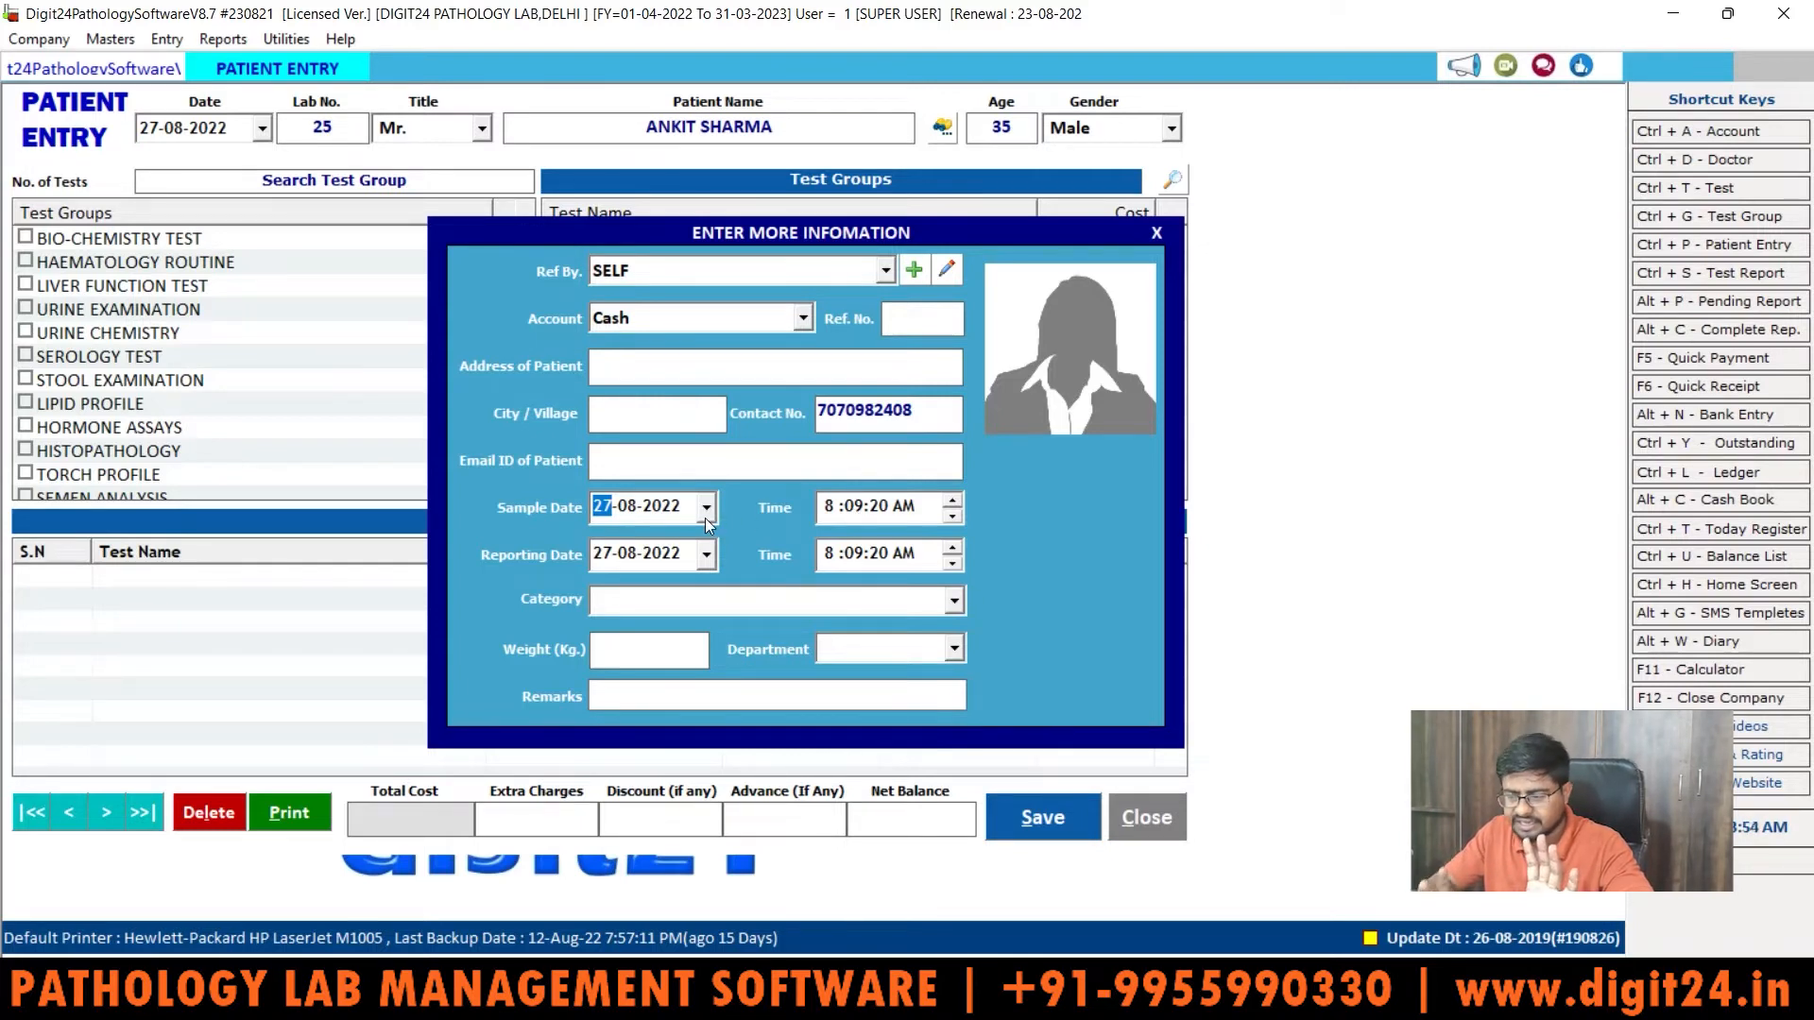
{"action": "key", "text": "Tab"}
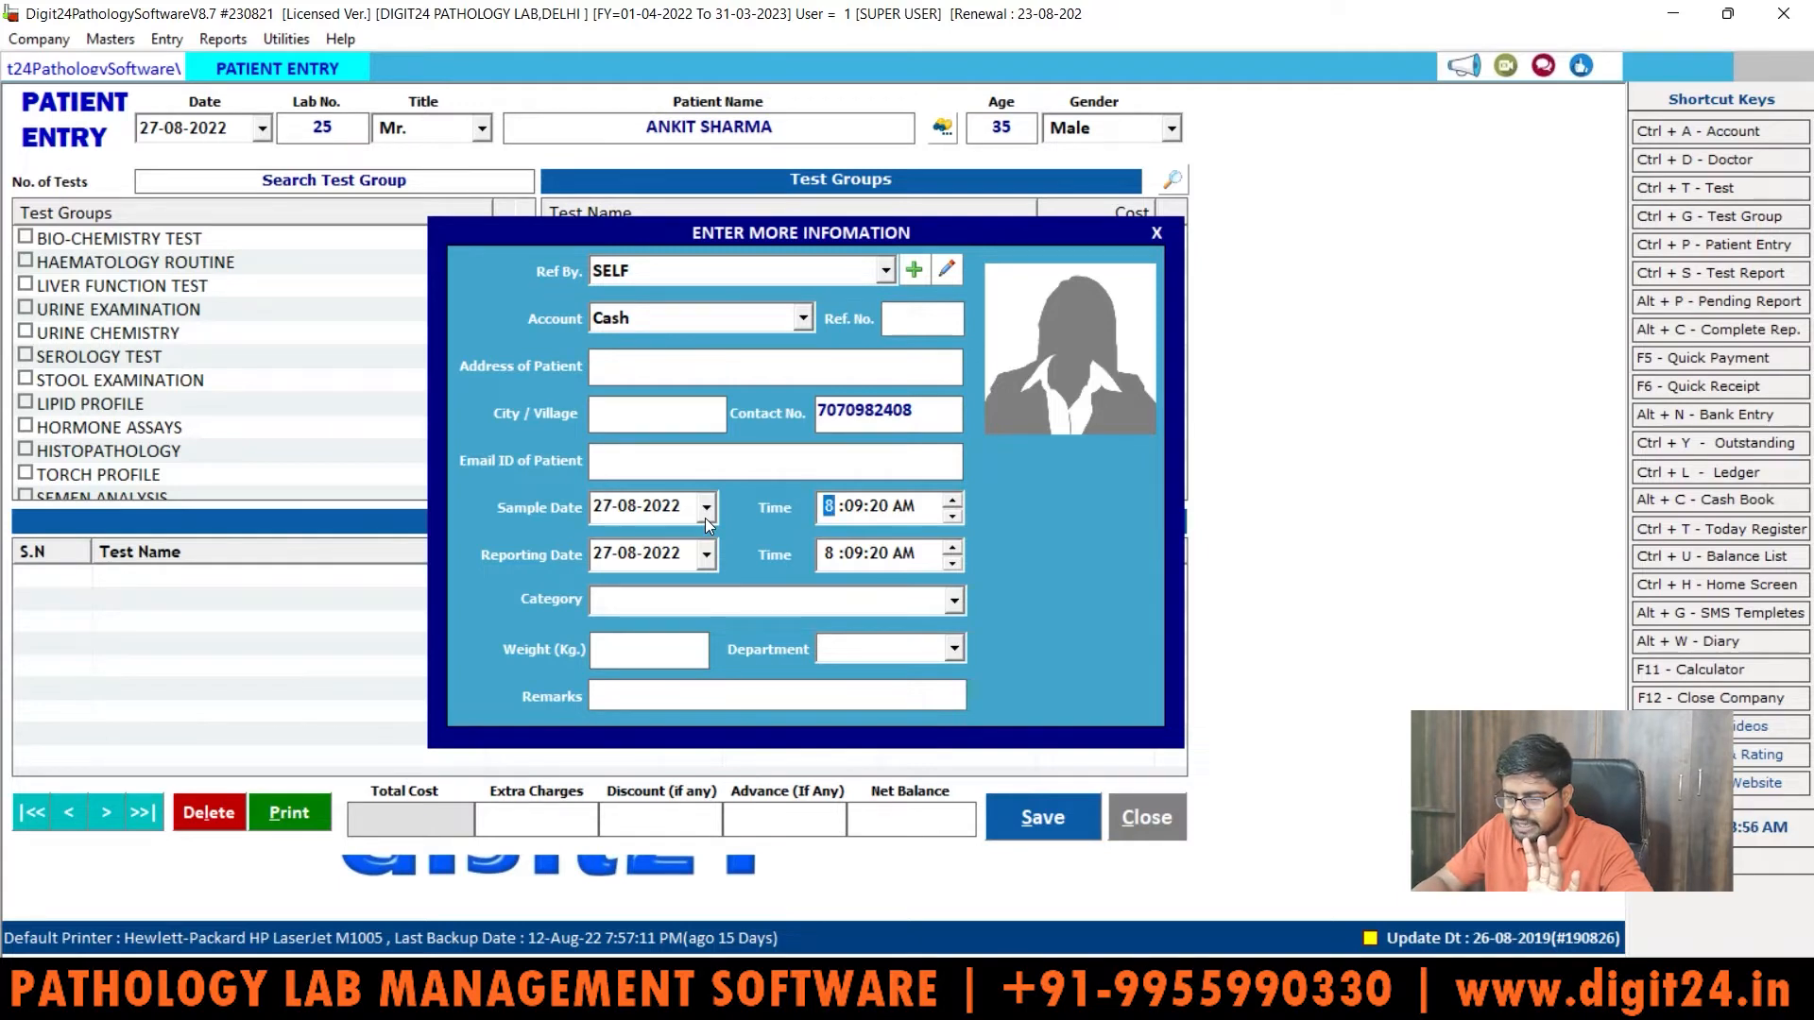
{"action": "key", "text": "Tab"}
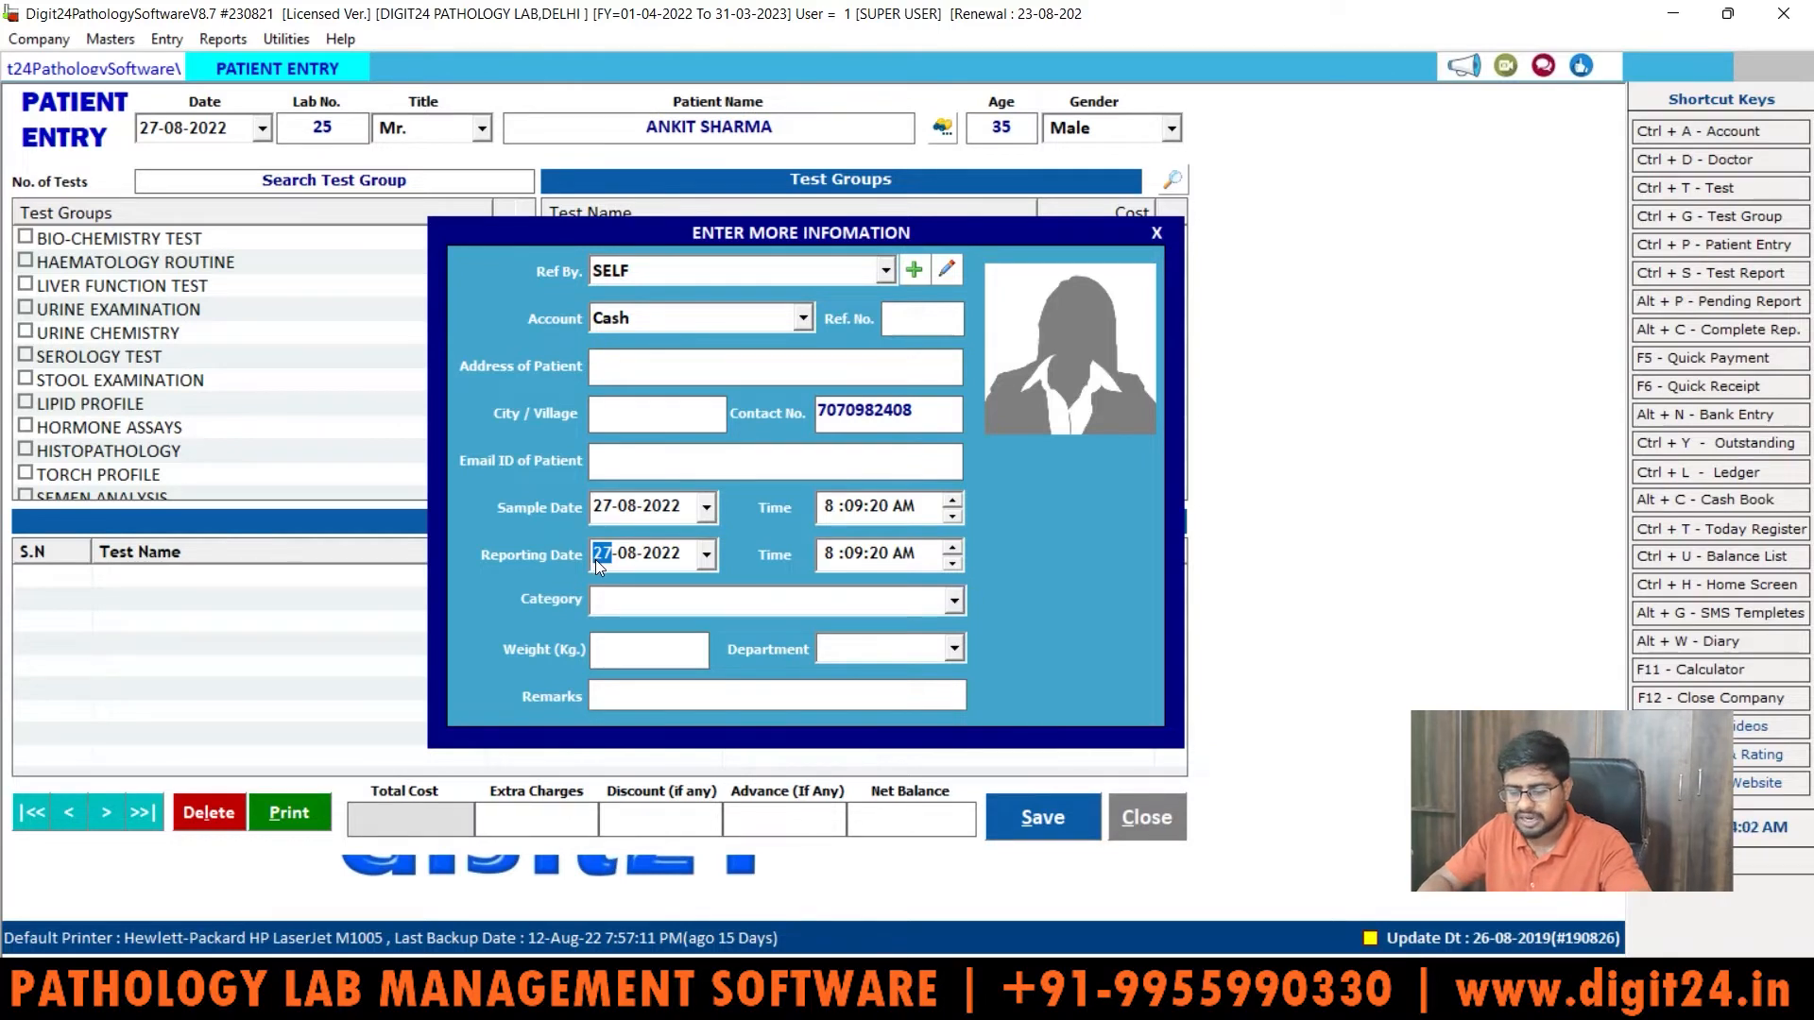
{"action": "type", "text": "29"}
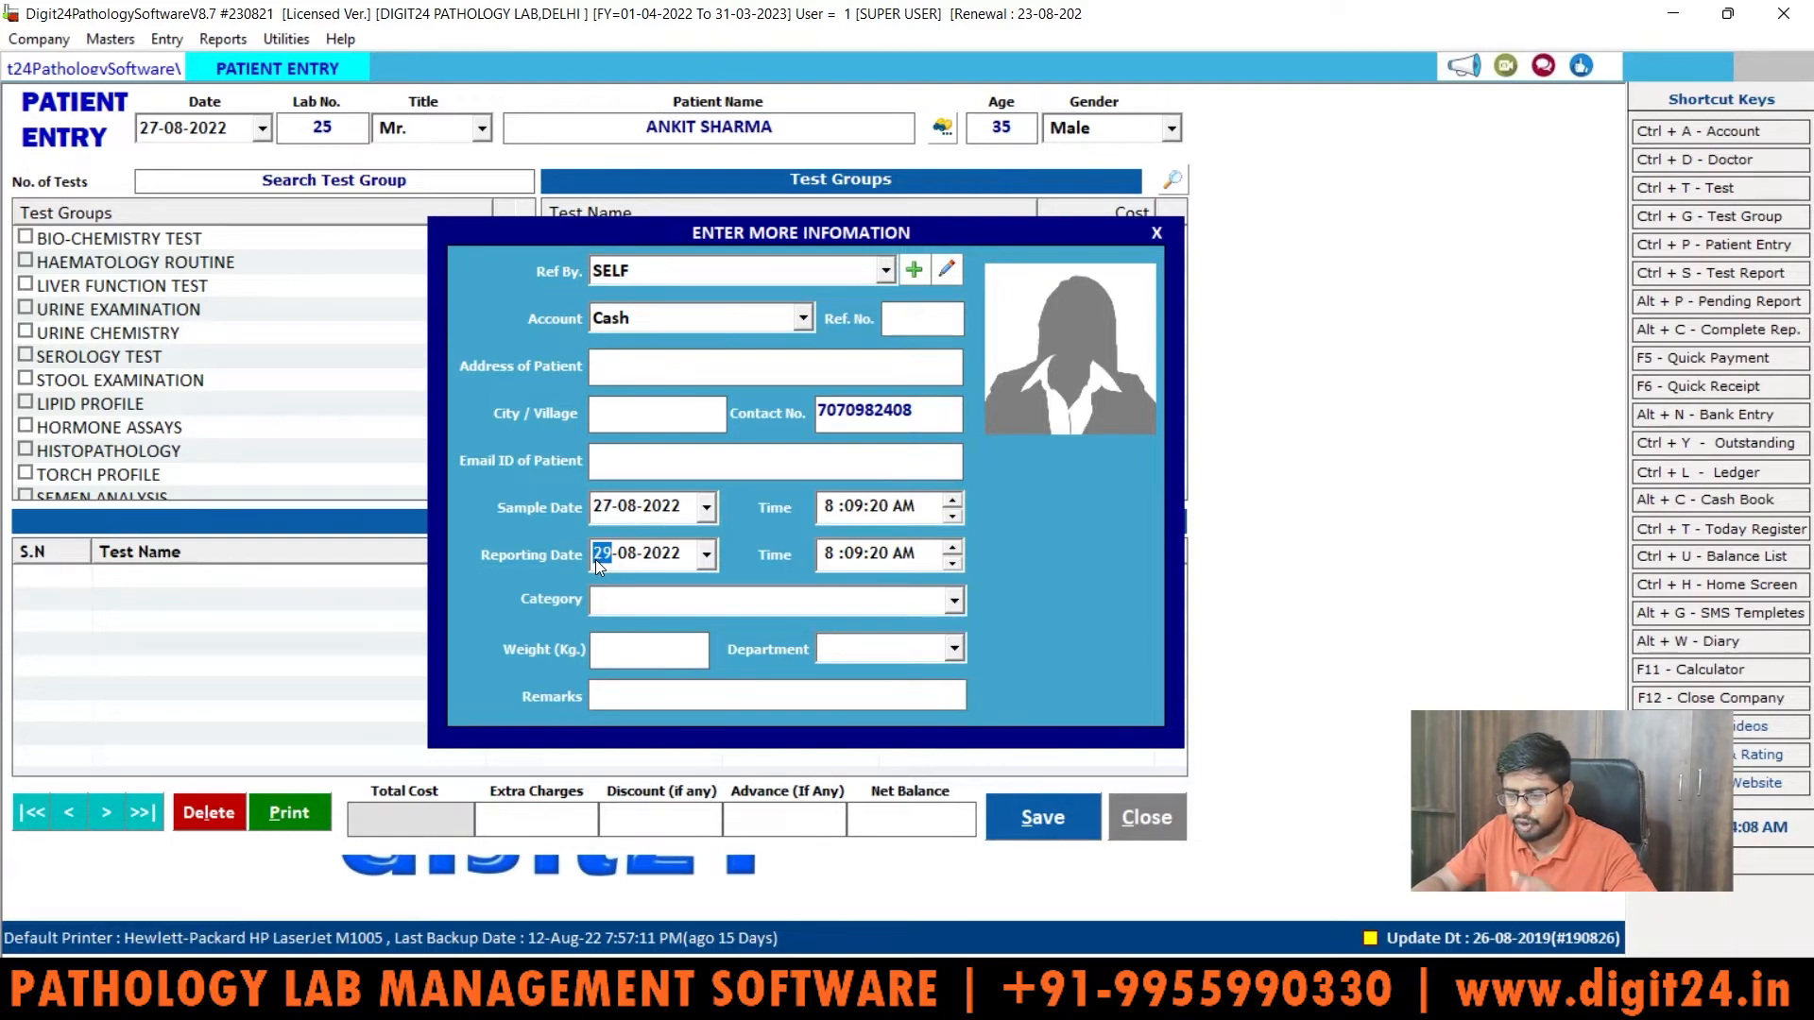
{"action": "key", "text": "Tab"}
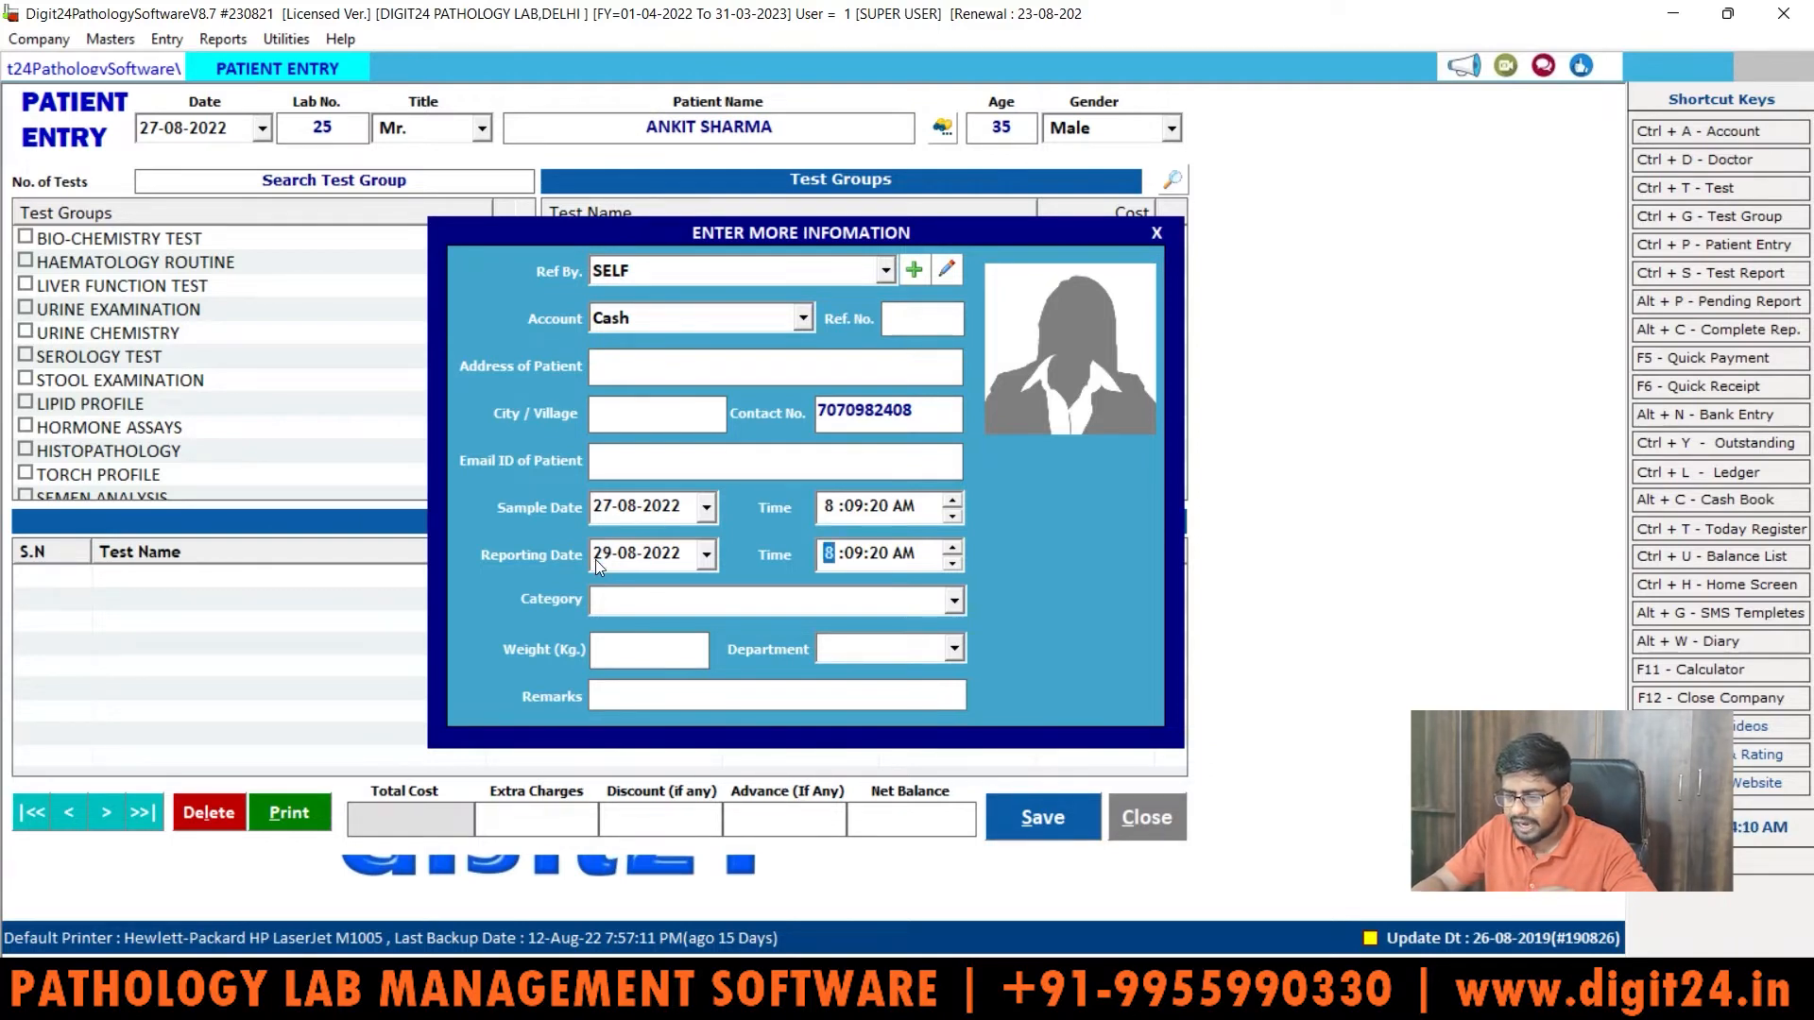
{"action": "key", "text": "Tab"}
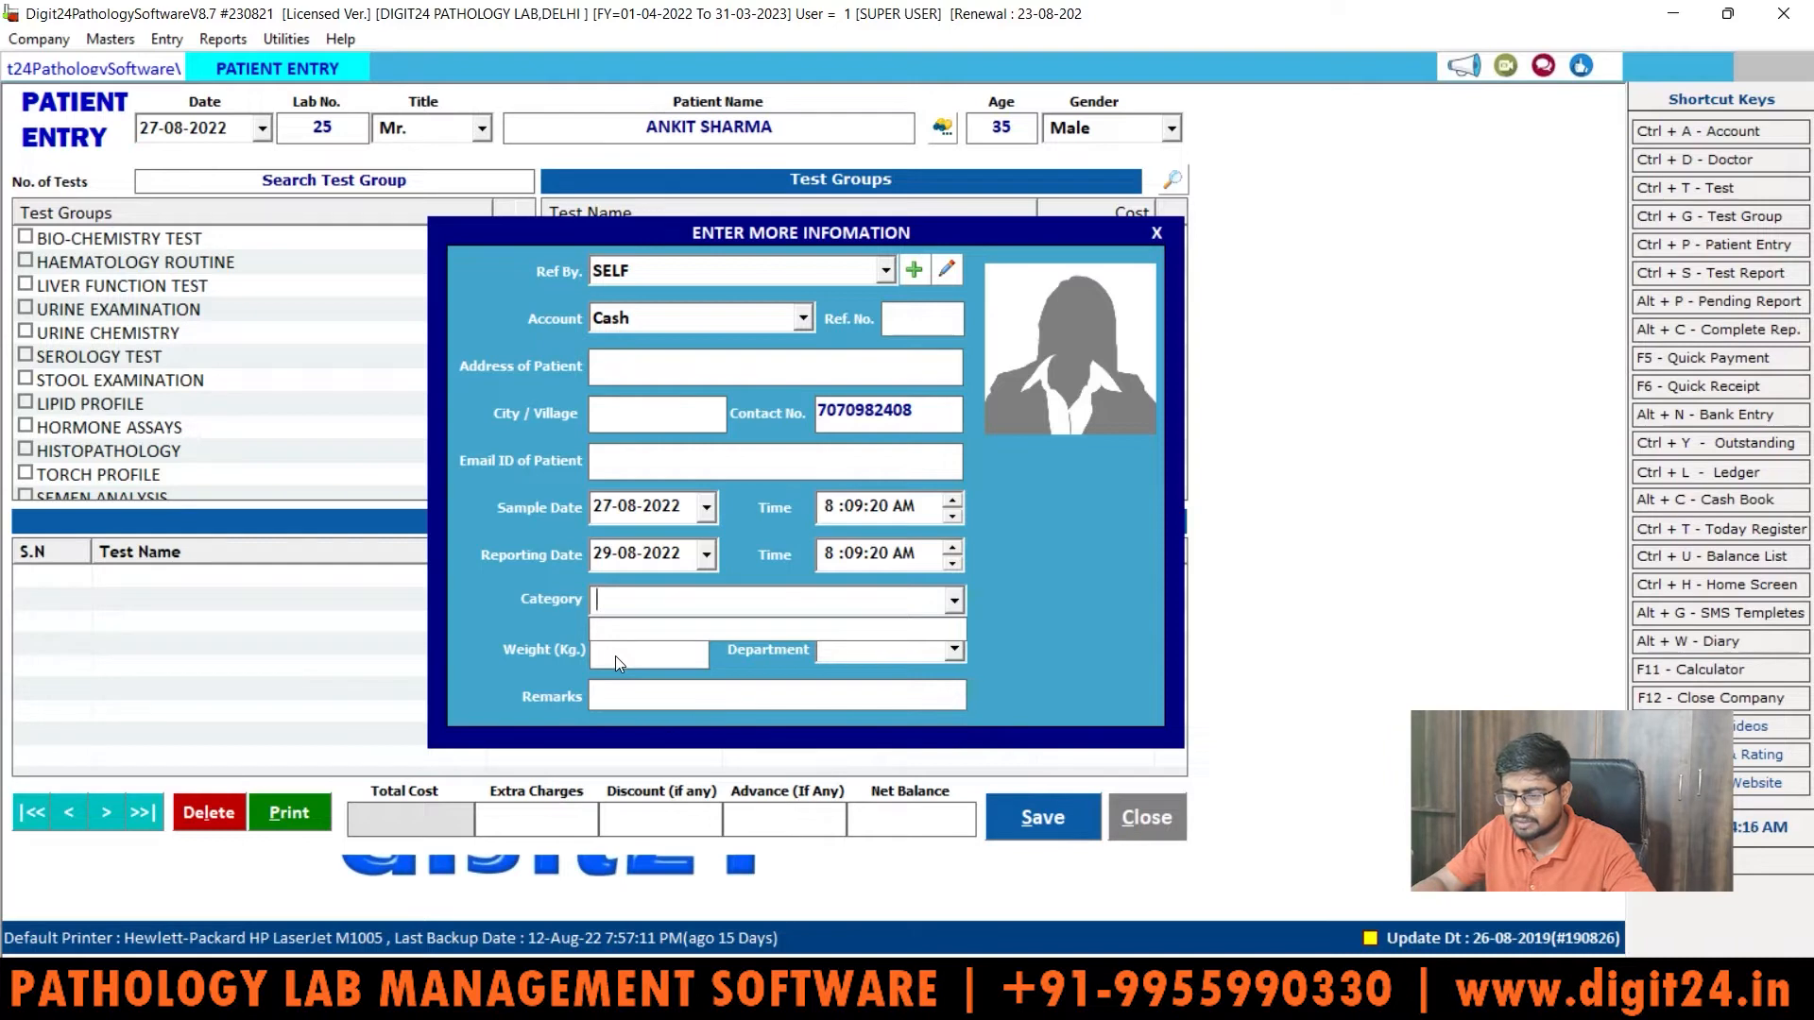
{"action": "key", "text": "Tab"}
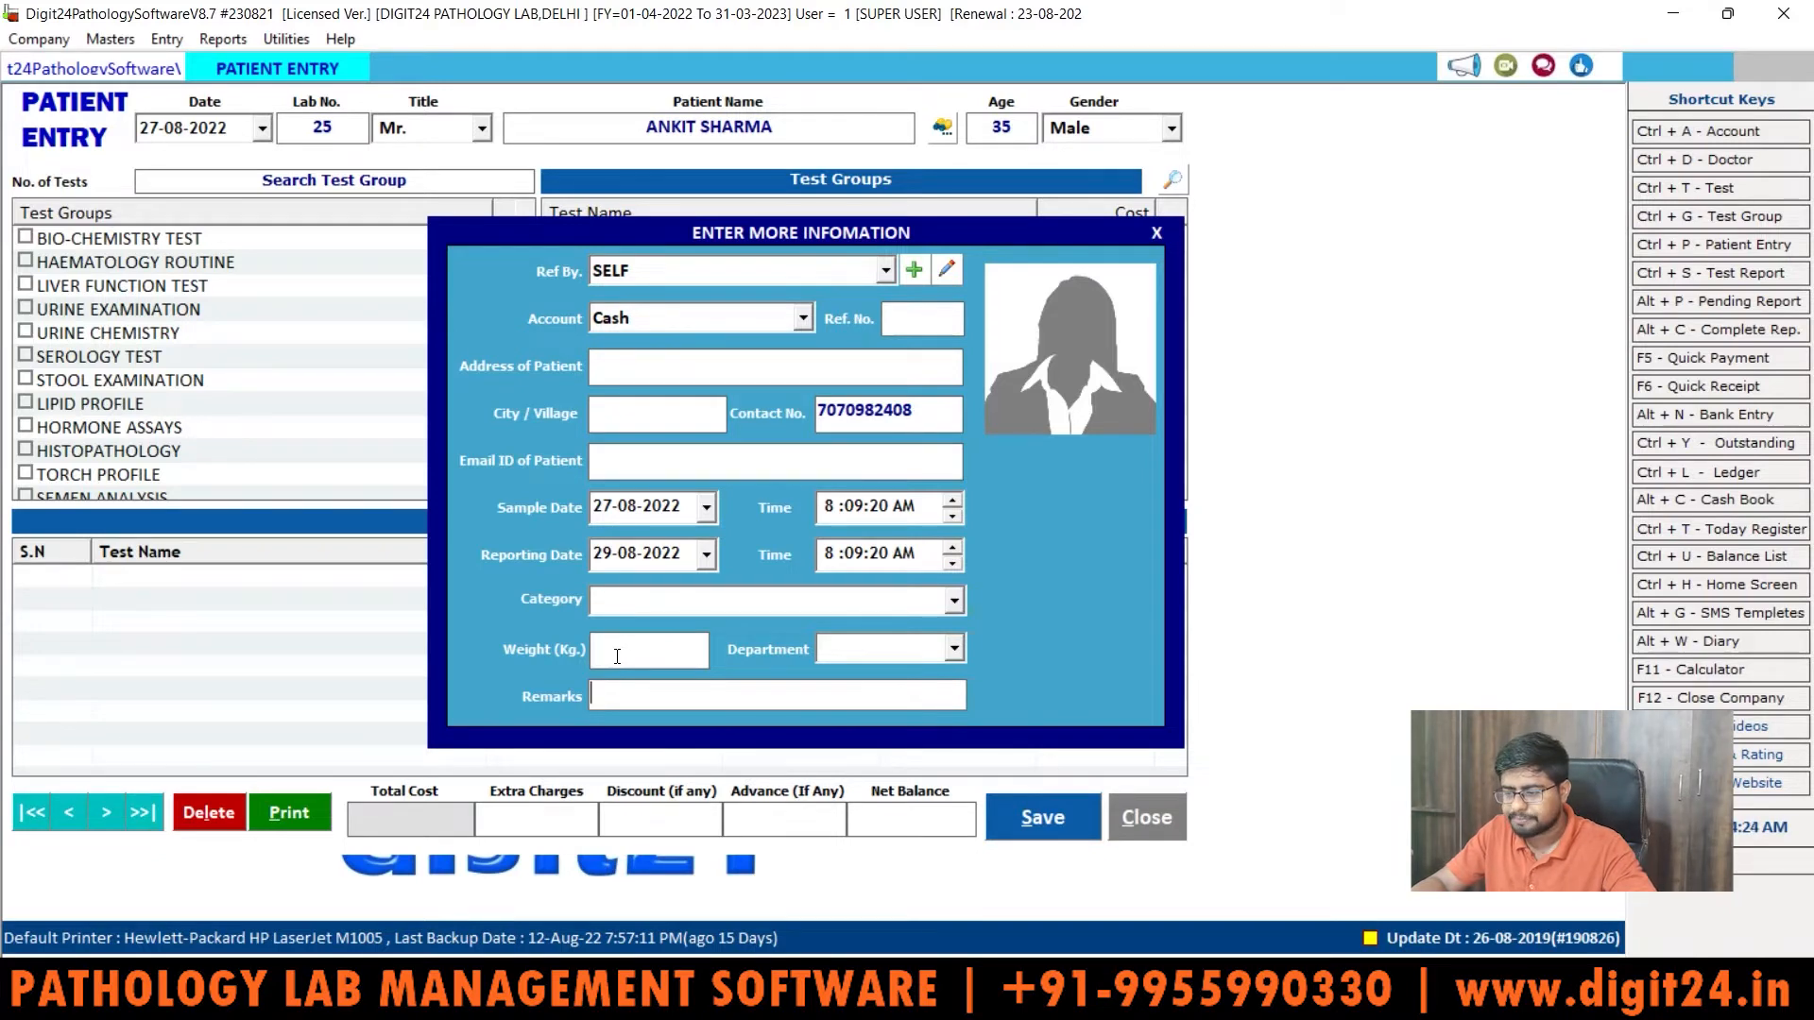
{"action": "key", "text": "Return"}
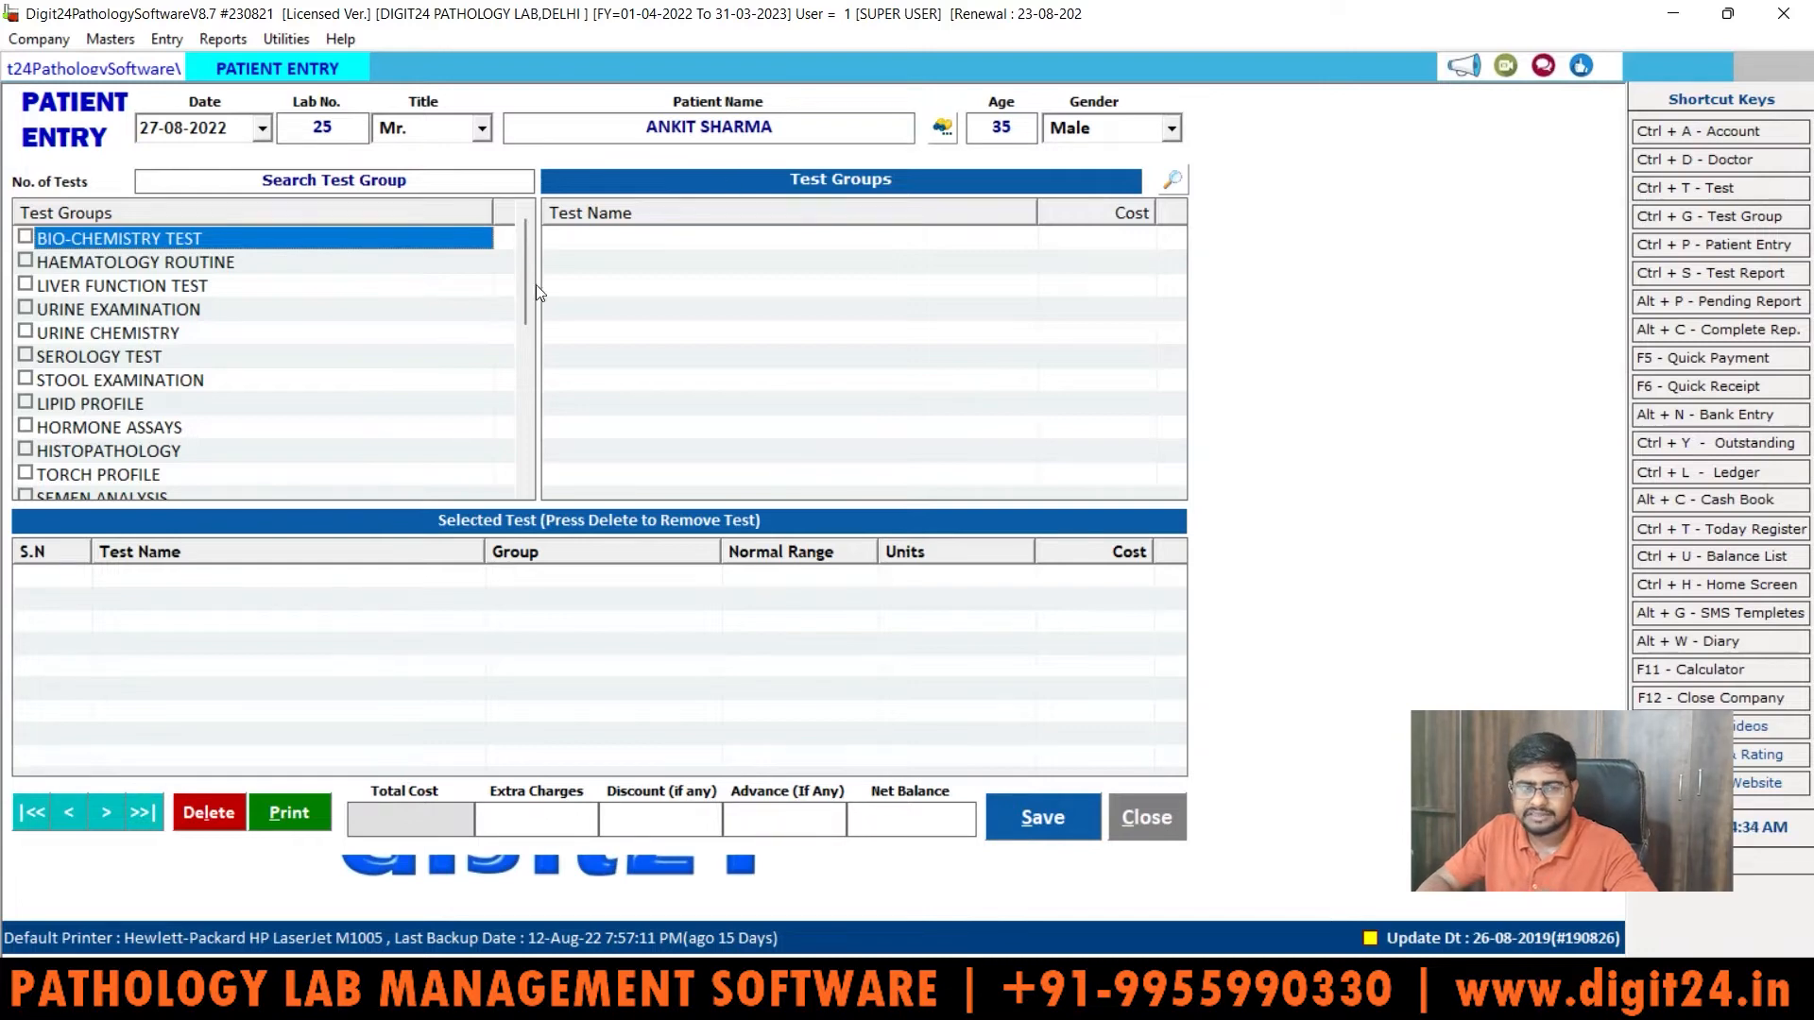
Step: Scroll the Test Groups list back to the top and select BIO-CHEMISTRY TEST
{"action": "left_click_drag", "start_coordinate": [525, 279], "coordinate": [520, 326]}
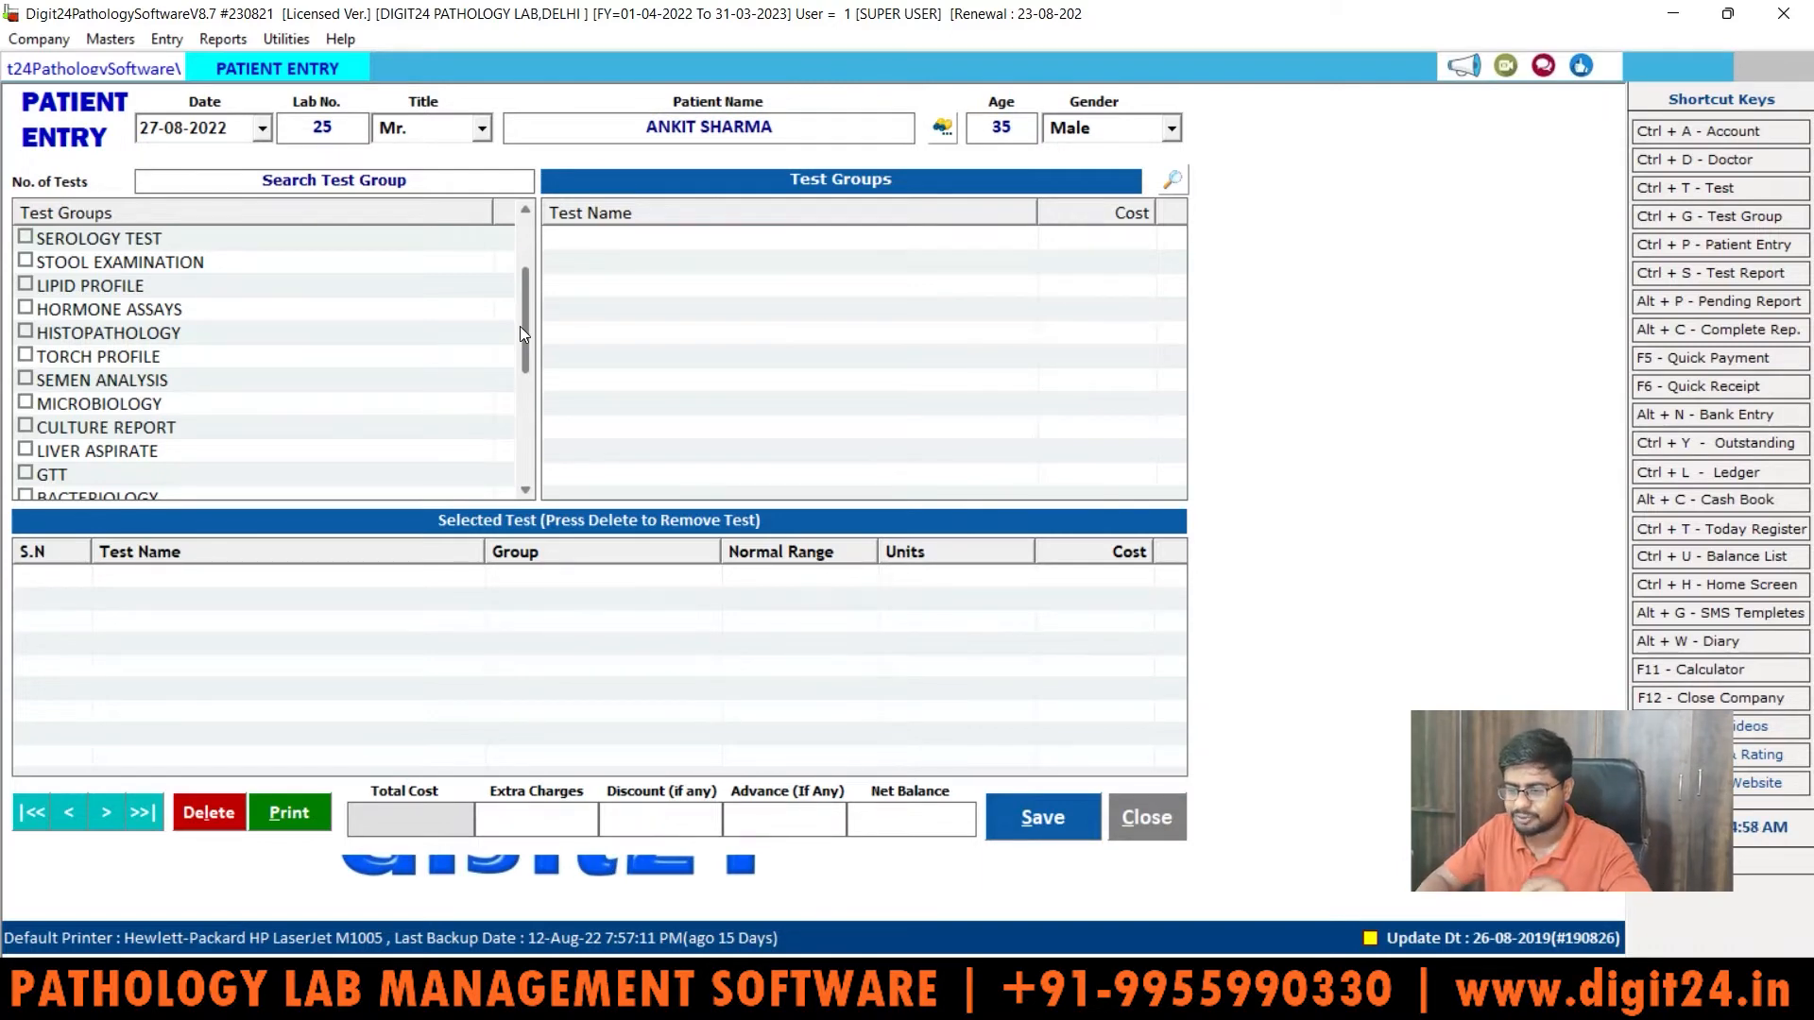
{"action": "left_click_drag", "start_coordinate": [520, 326], "coordinate": [527, 223]}
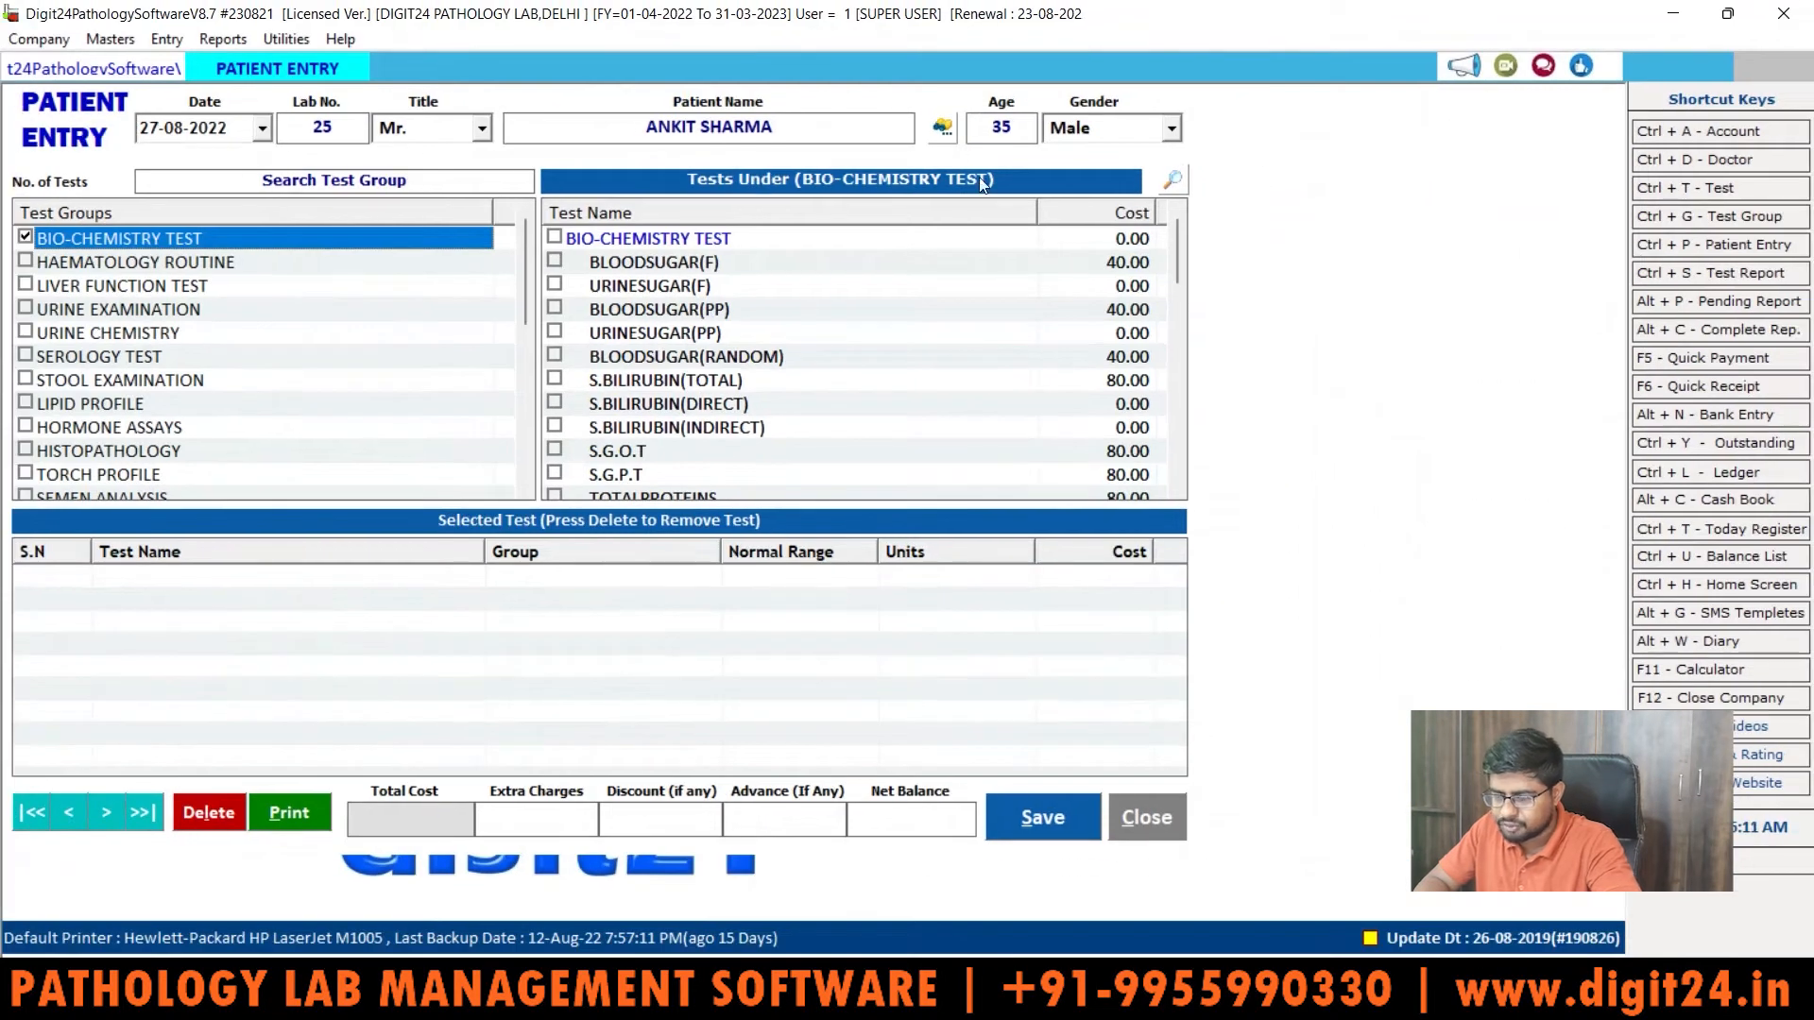
Step: Look over the Bio-chemistry tests BLOODSUGAR(F) and BLOODSUGAR(RANDOM) and their costs
{"action": "left_click", "coordinate": [574, 253]}
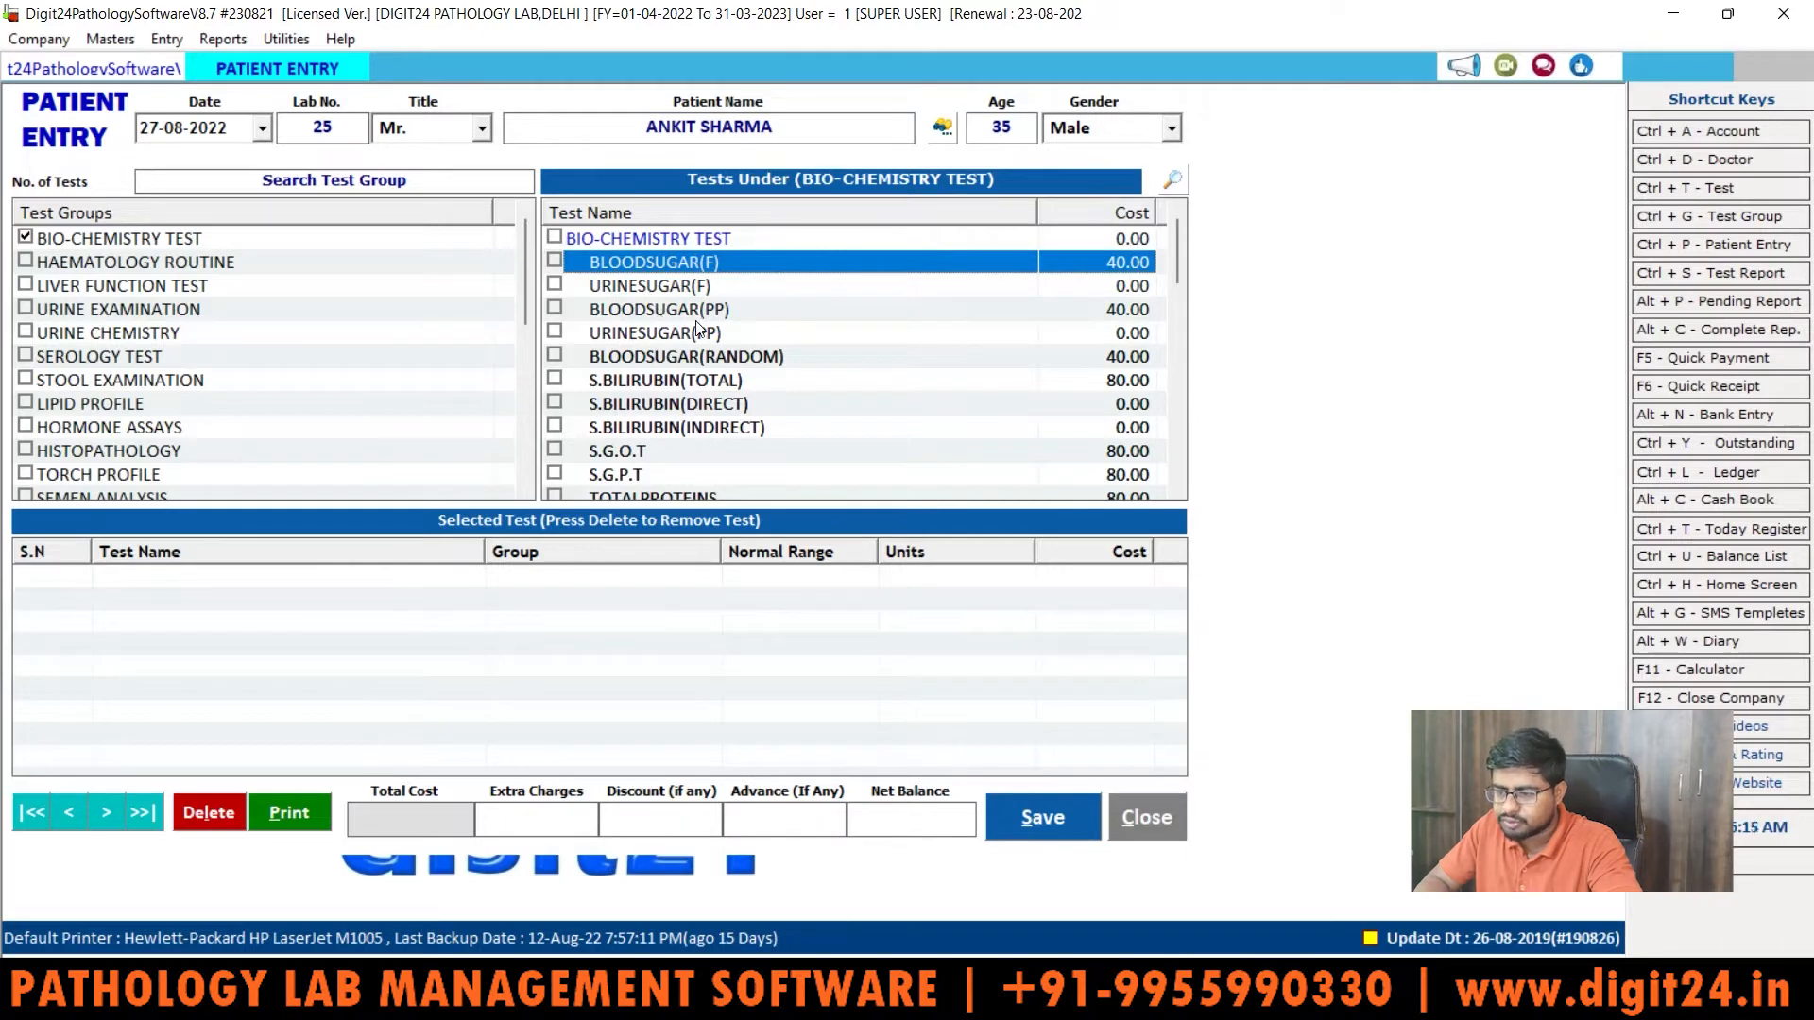
{"action": "left_click", "coordinate": [634, 351]}
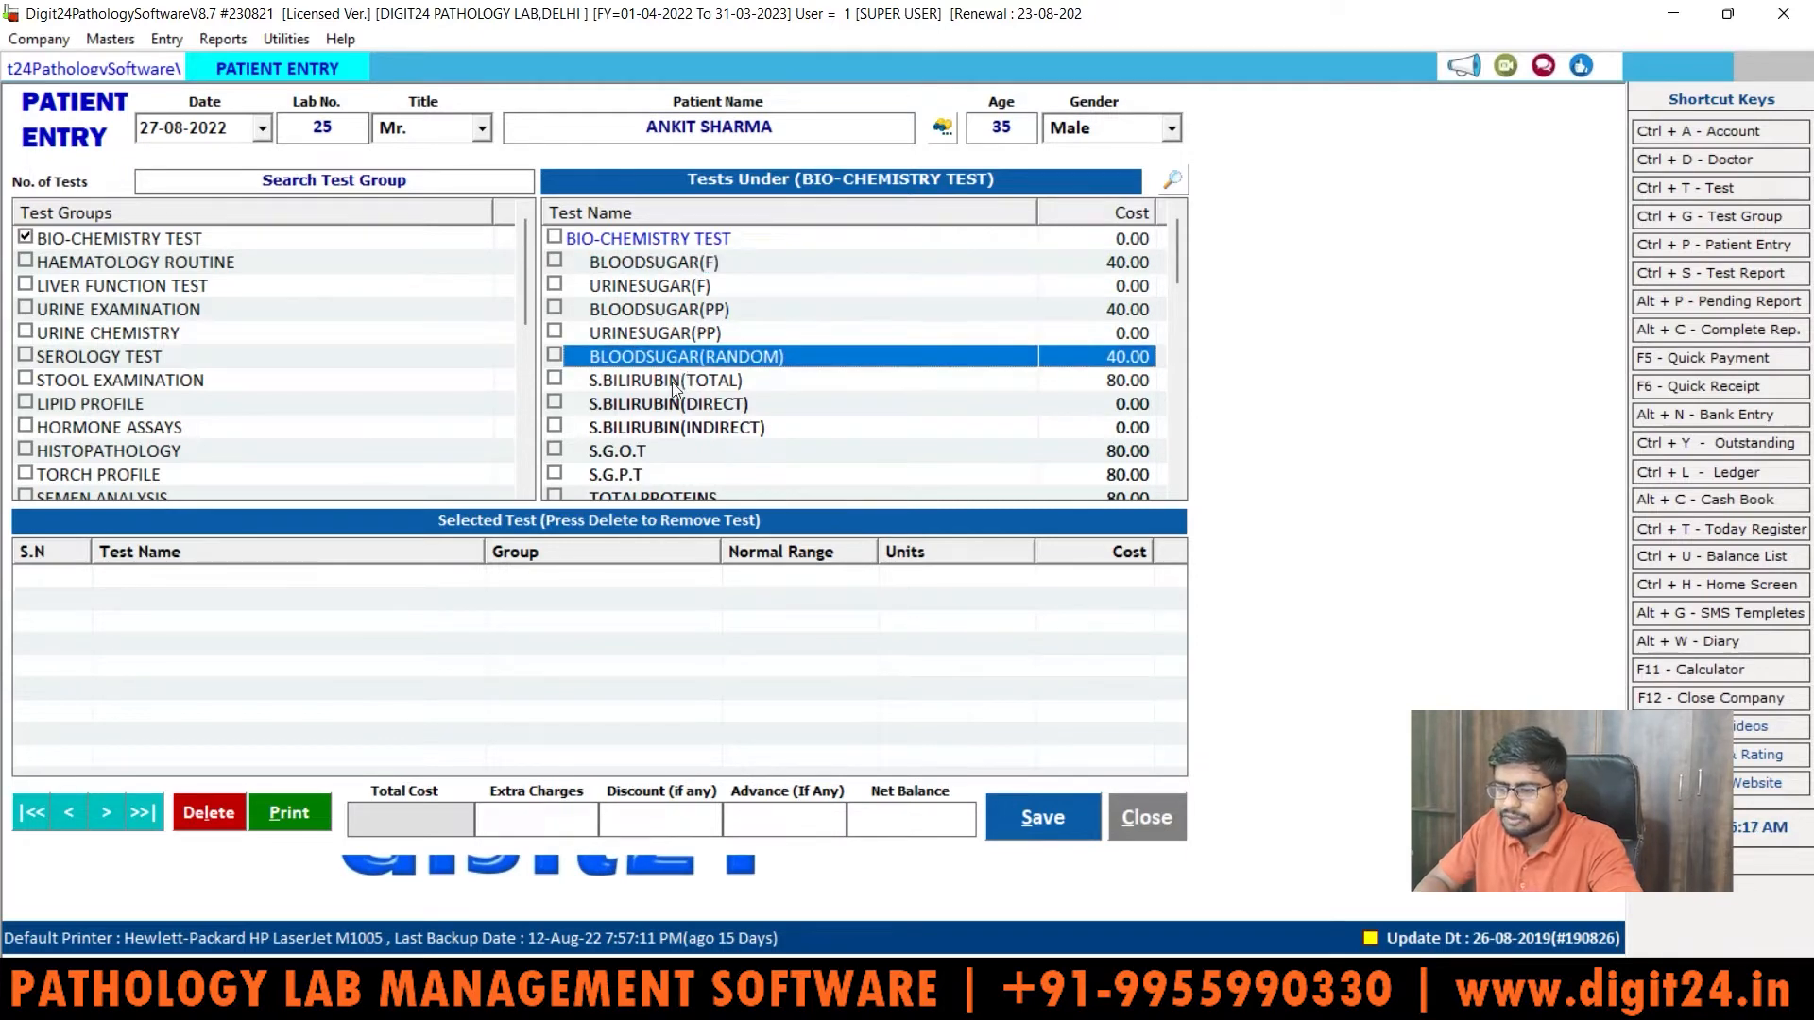
{"action": "mouse_move", "coordinate": [1182, 235]}
{"action": "left_mouse_down"}
{"action": "mouse_move", "coordinate": [1171, 446]}
{"action": "mouse_move", "coordinate": [1148, 227]}
{"action": "left_mouse_up"}
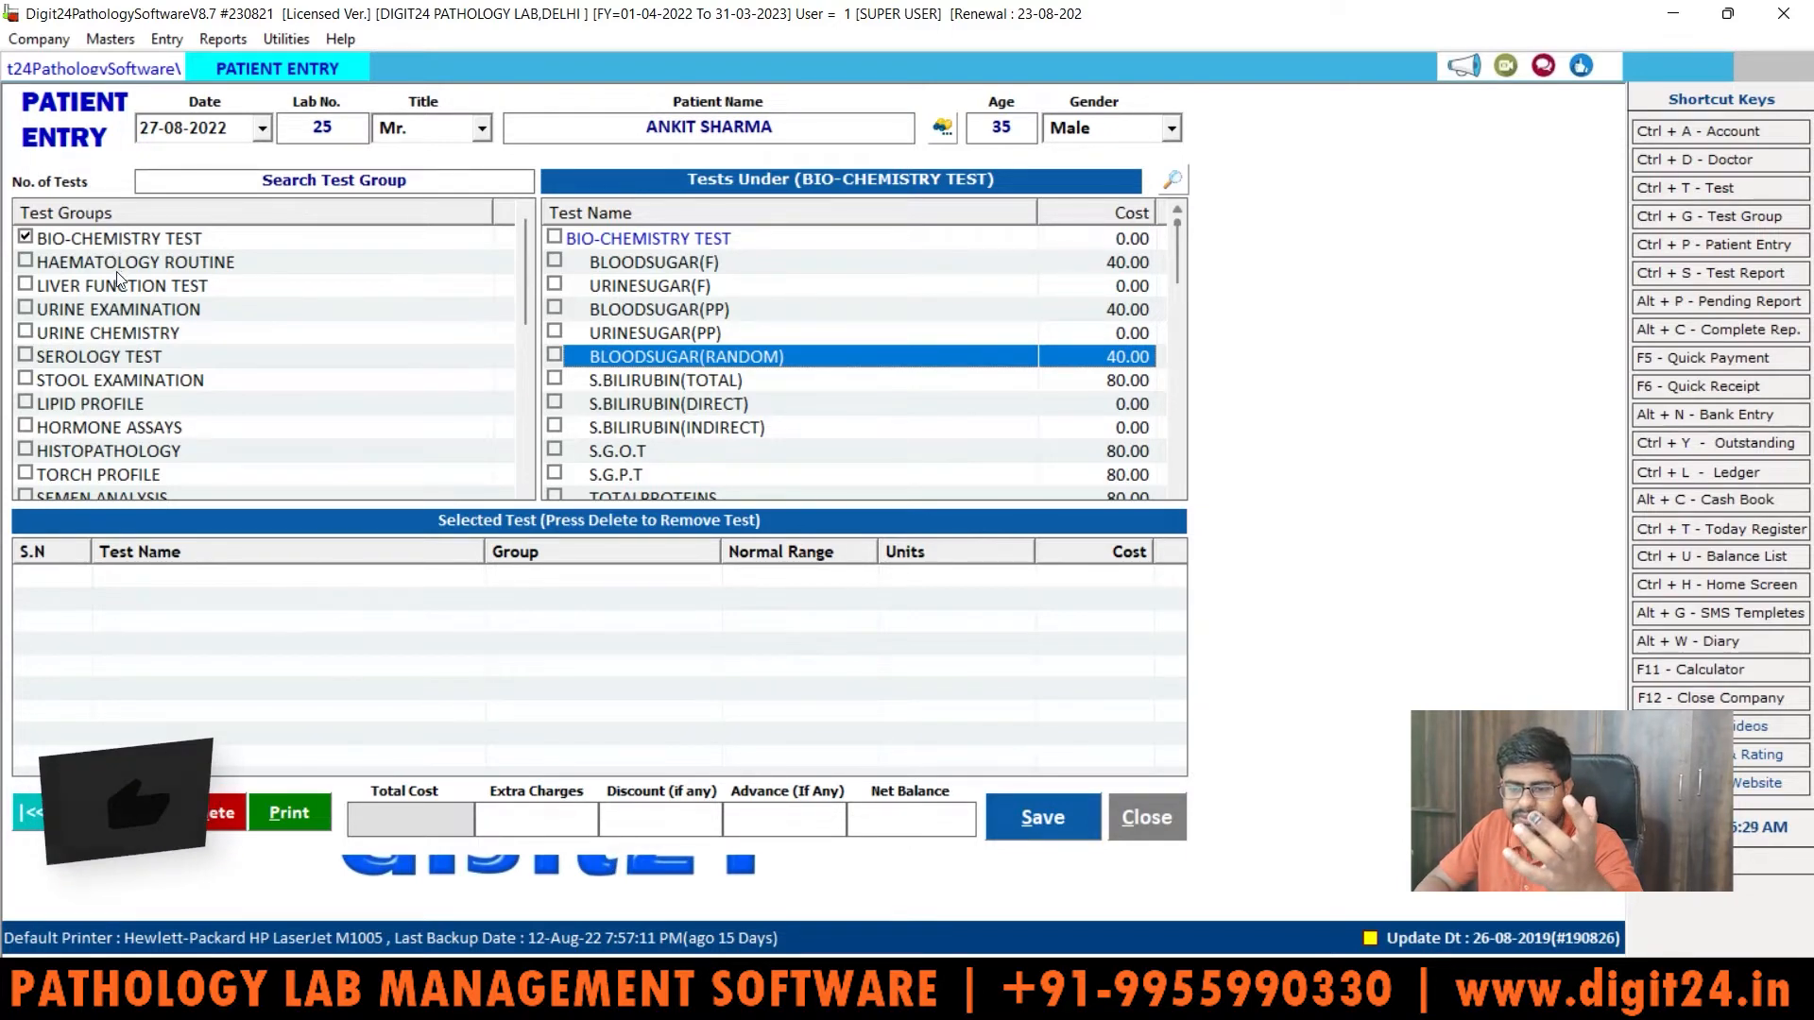
Step: Tick, then untick, the HAEMATOLOGY ROUTINE and LIVER FUNCTION TEST groups, adding nothing
{"action": "left_click", "coordinate": [25, 262]}
{"action": "left_click", "coordinate": [27, 286]}
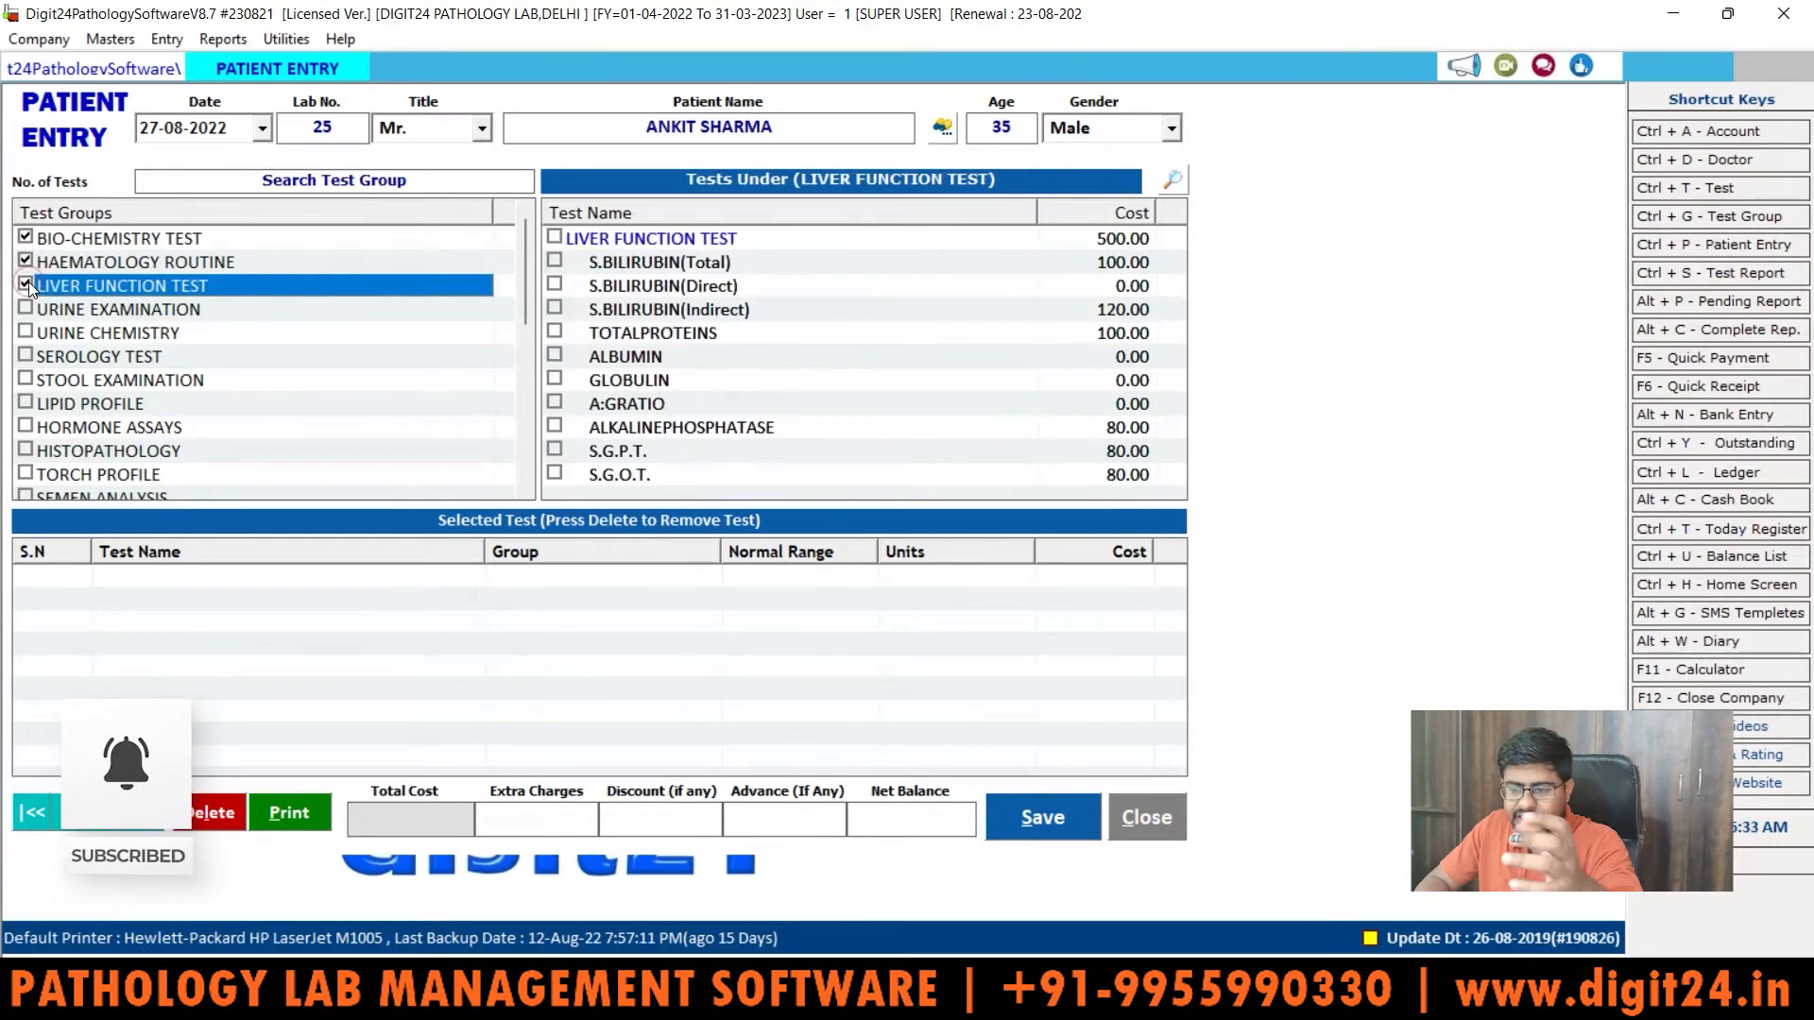
{"action": "left_click", "coordinate": [155, 264]}
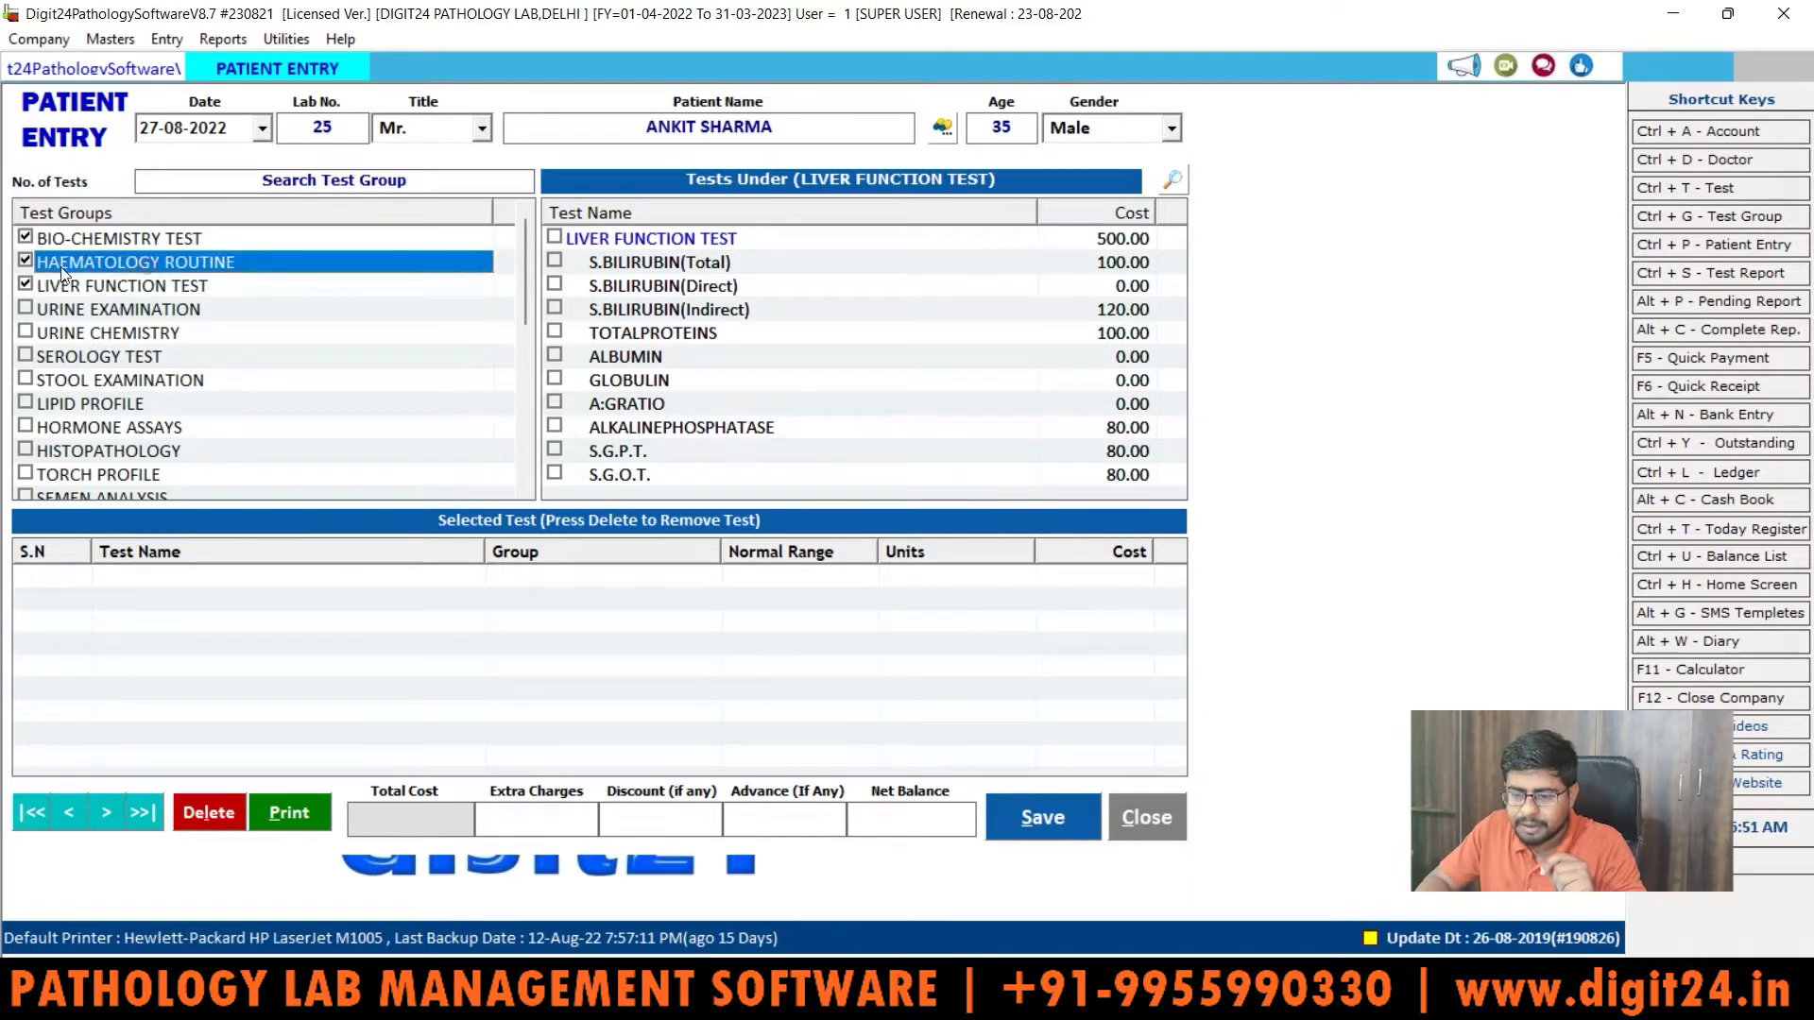
{"action": "left_click", "coordinate": [26, 285]}
{"action": "left_click", "coordinate": [26, 262]}
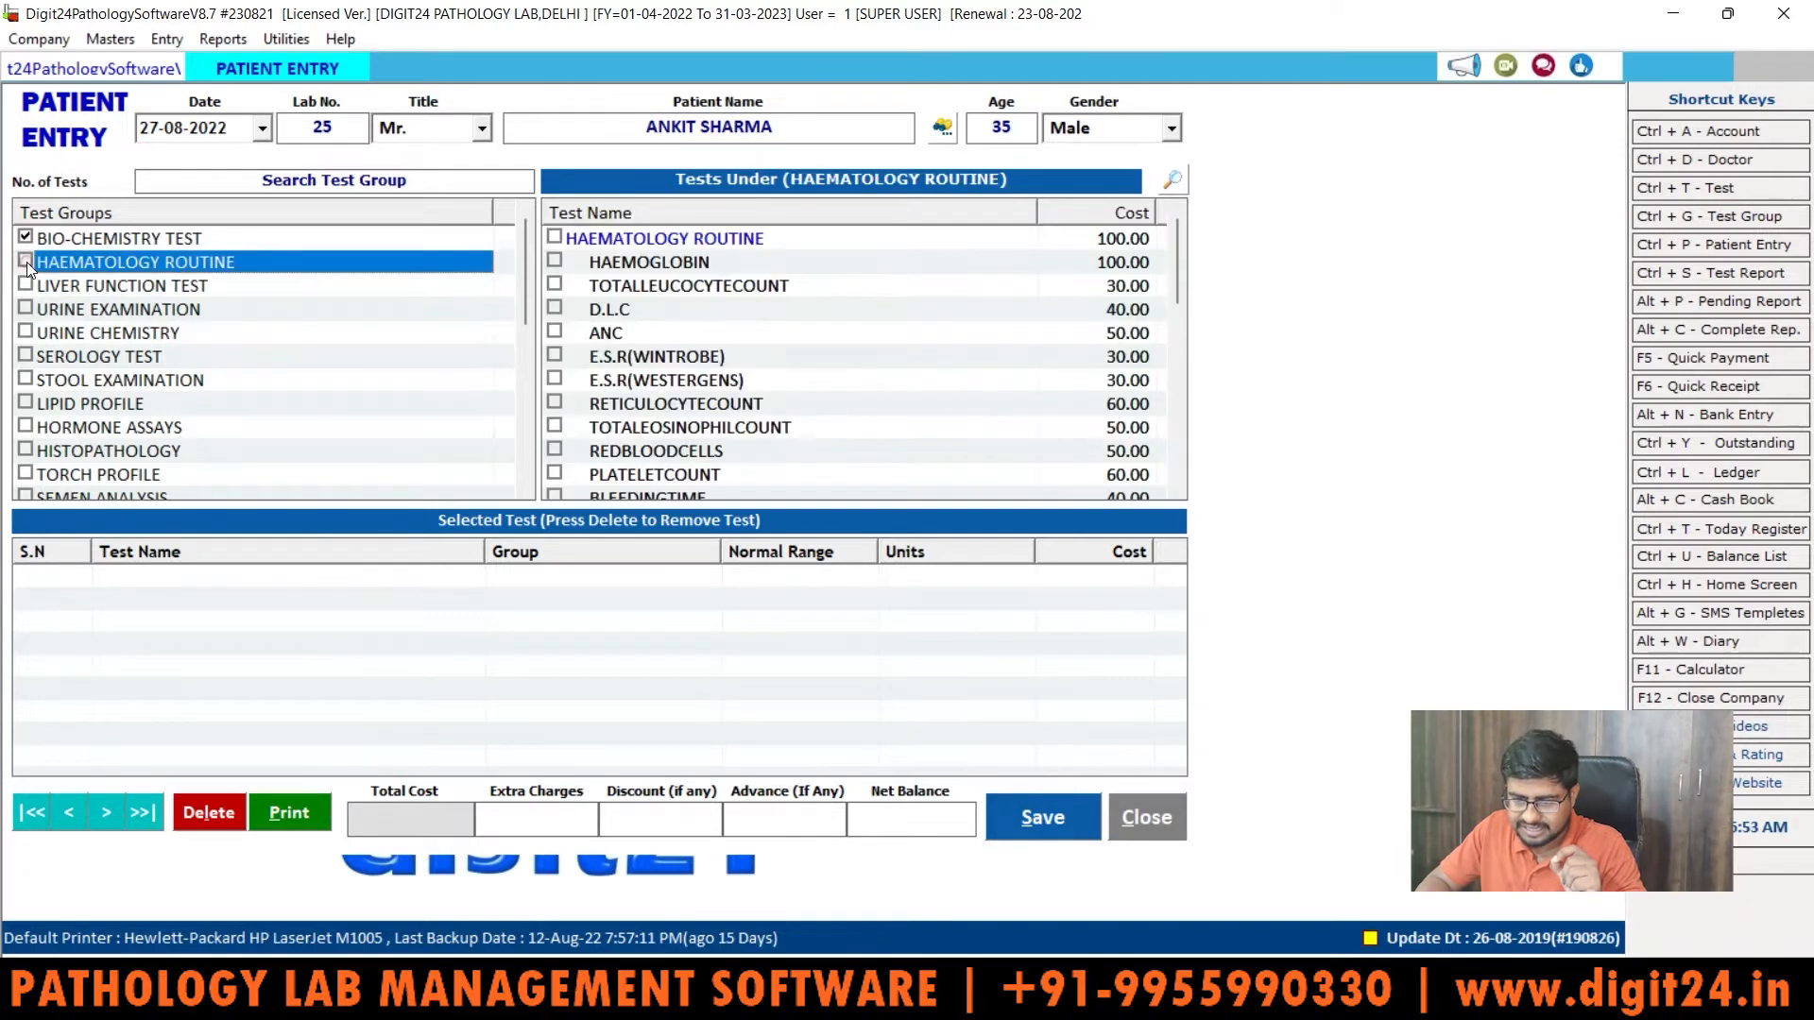
Step: Return to the Bio-chemistry tests, then list the SEROLOGY TEST group's tests, such as VDRL at 100.00
{"action": "left_click", "coordinate": [26, 239]}
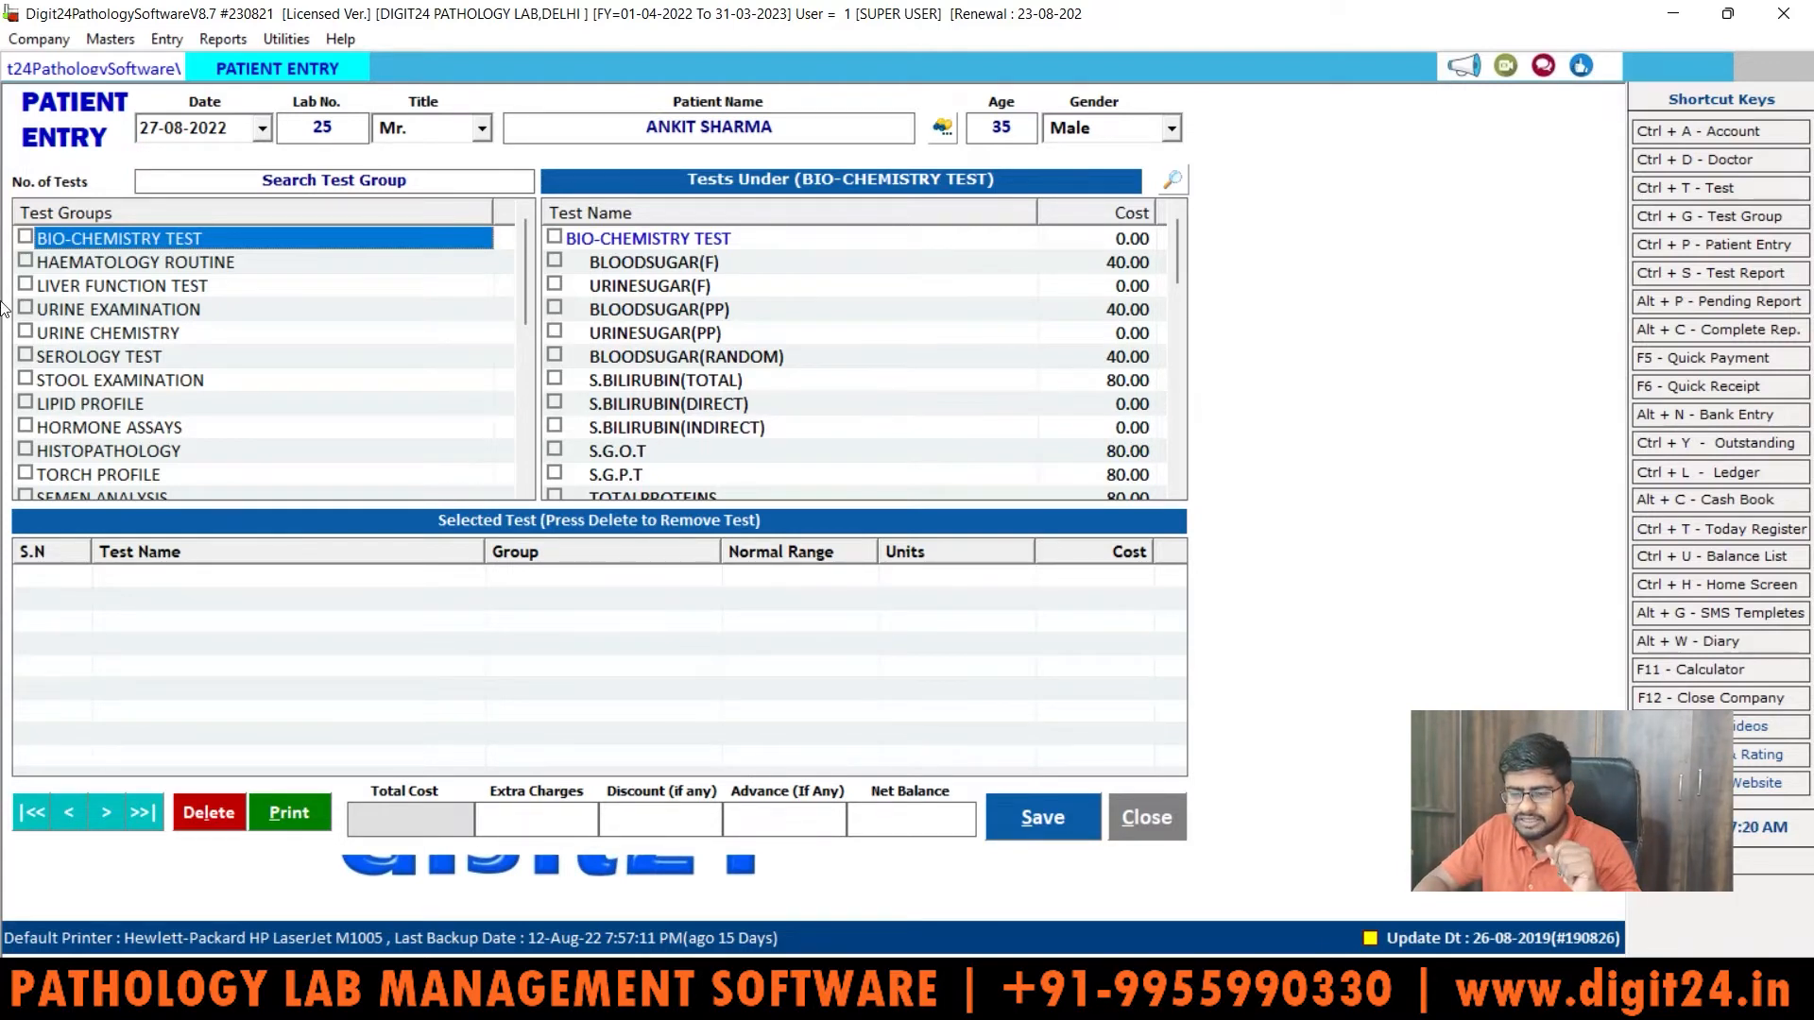
{"action": "left_click", "coordinate": [34, 360]}
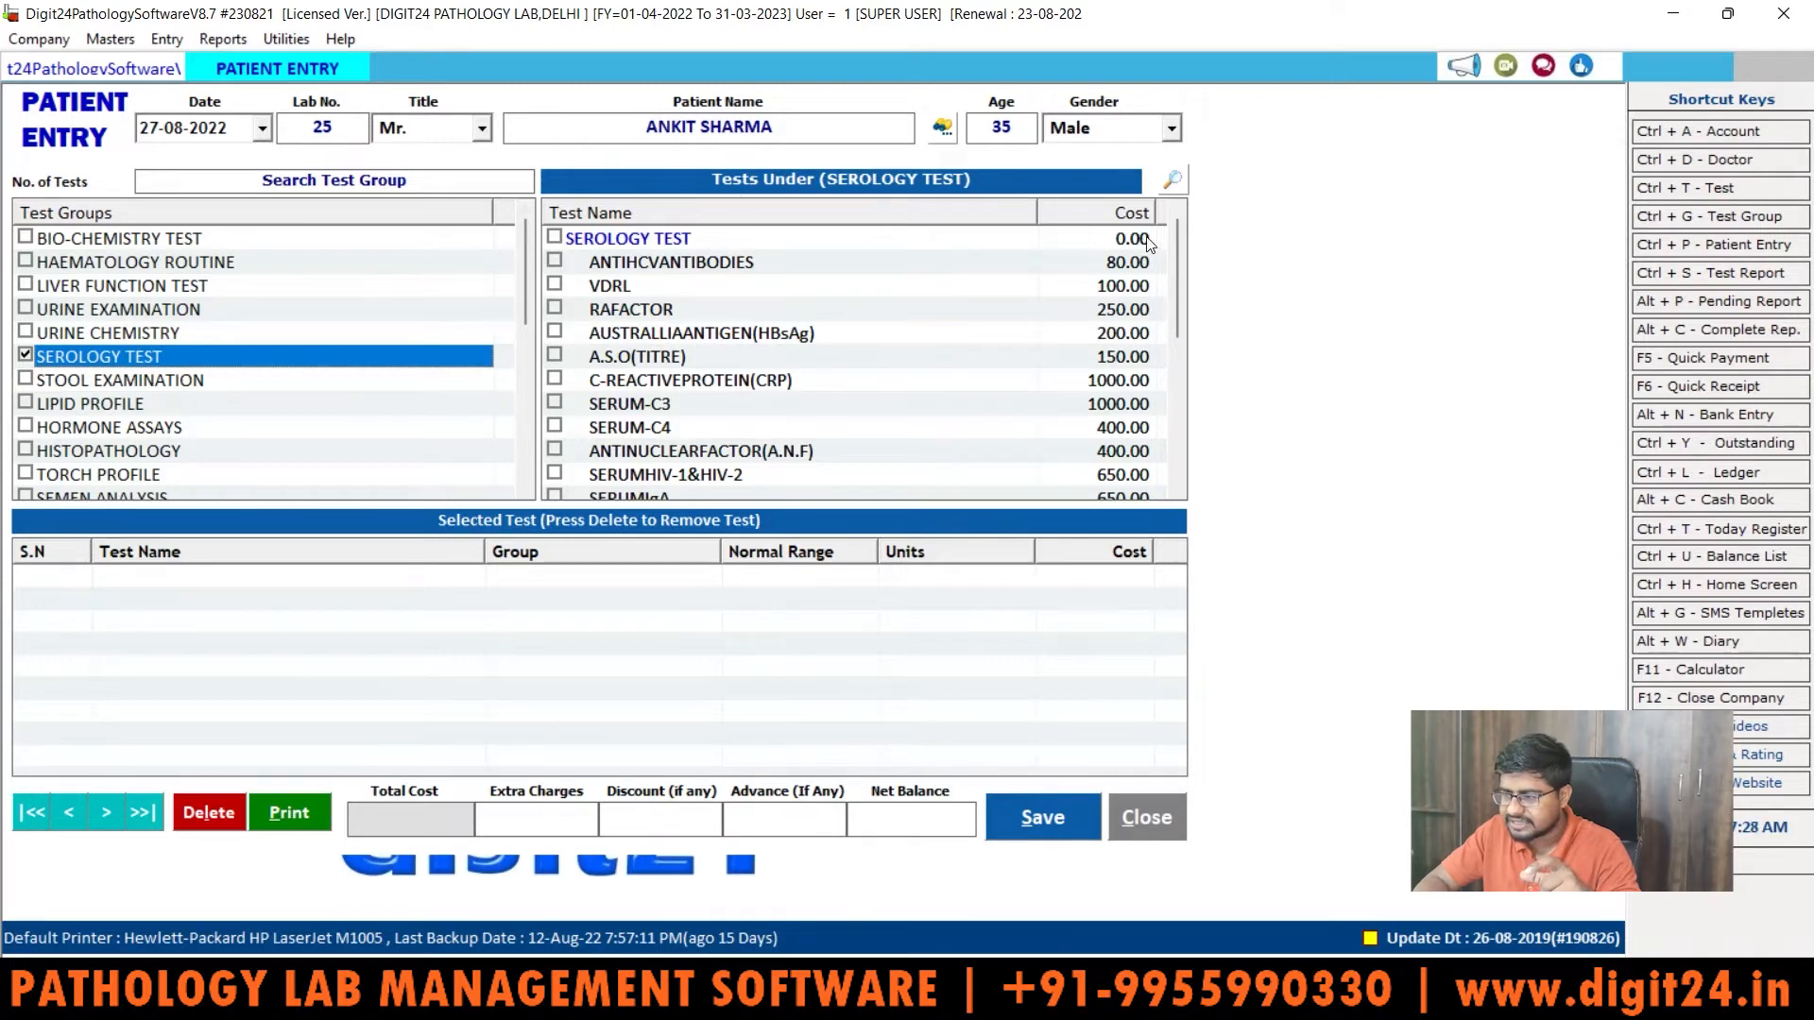
{"action": "mouse_move", "coordinate": [1176, 251]}
{"action": "left_mouse_down"}
{"action": "mouse_move", "coordinate": [1187, 427]}
{"action": "mouse_move", "coordinate": [1168, 254]}
{"action": "left_mouse_up"}
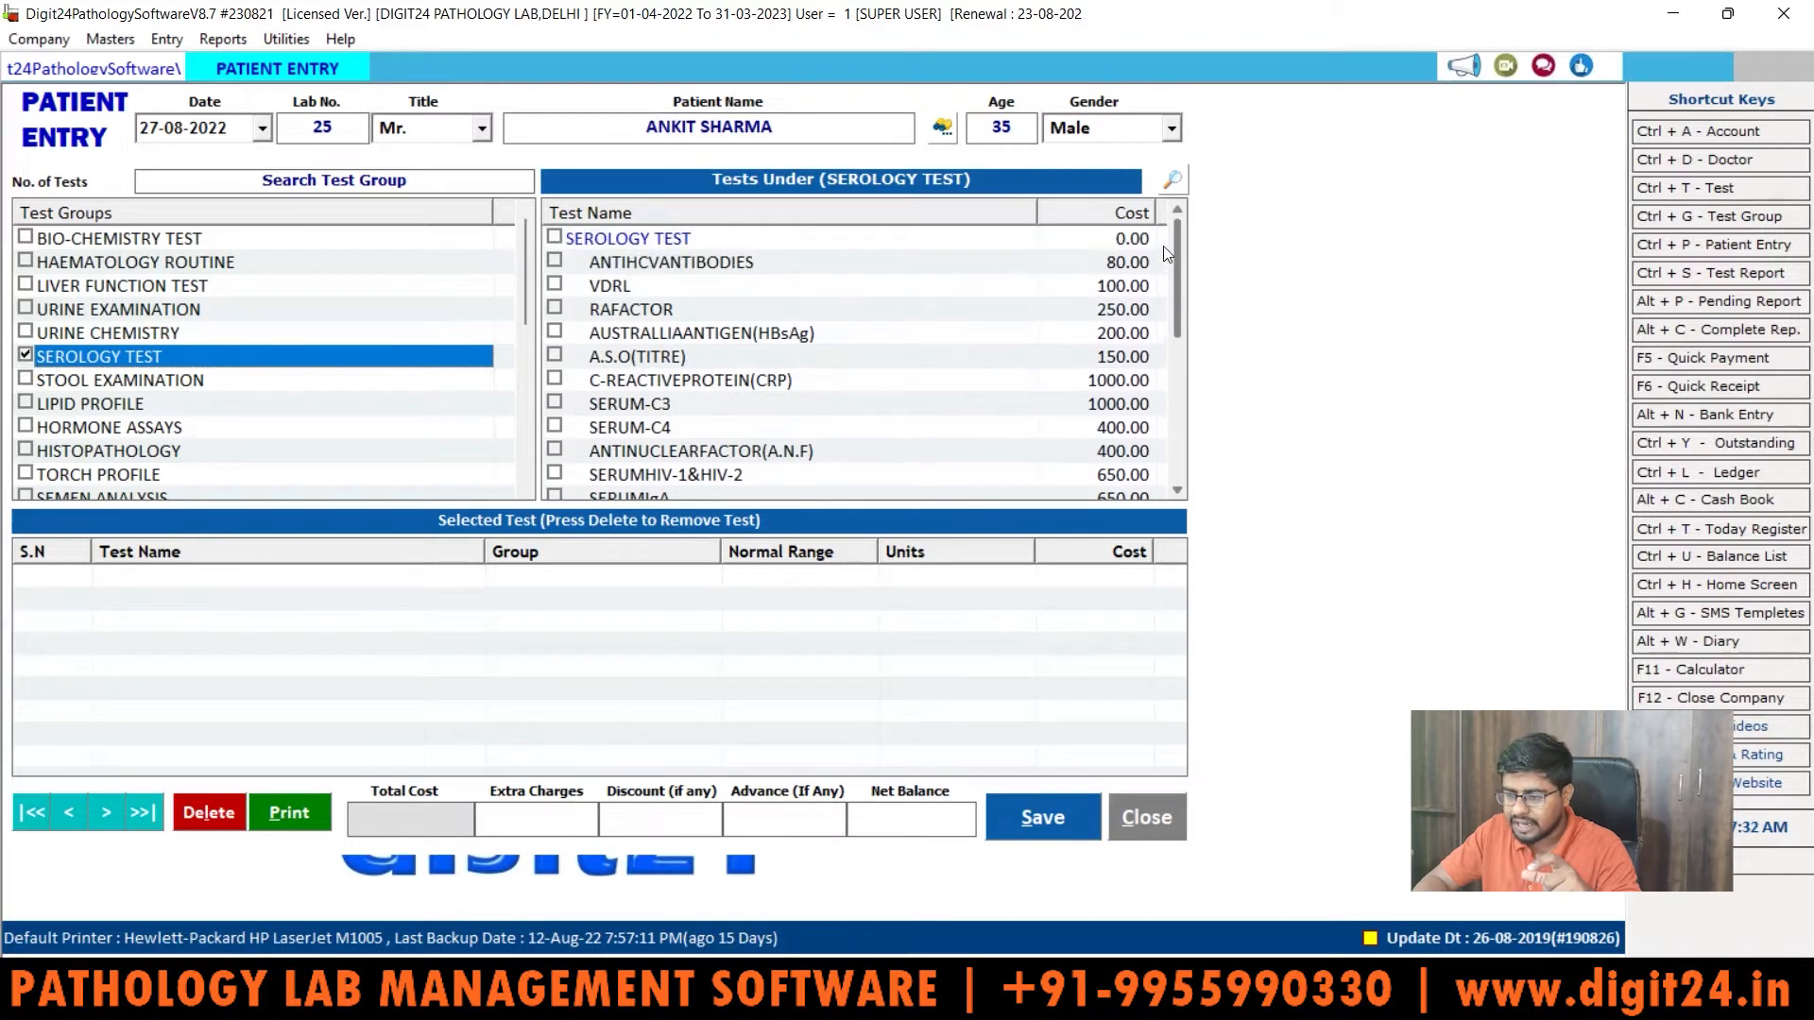
{"action": "left_click", "coordinate": [628, 255]}
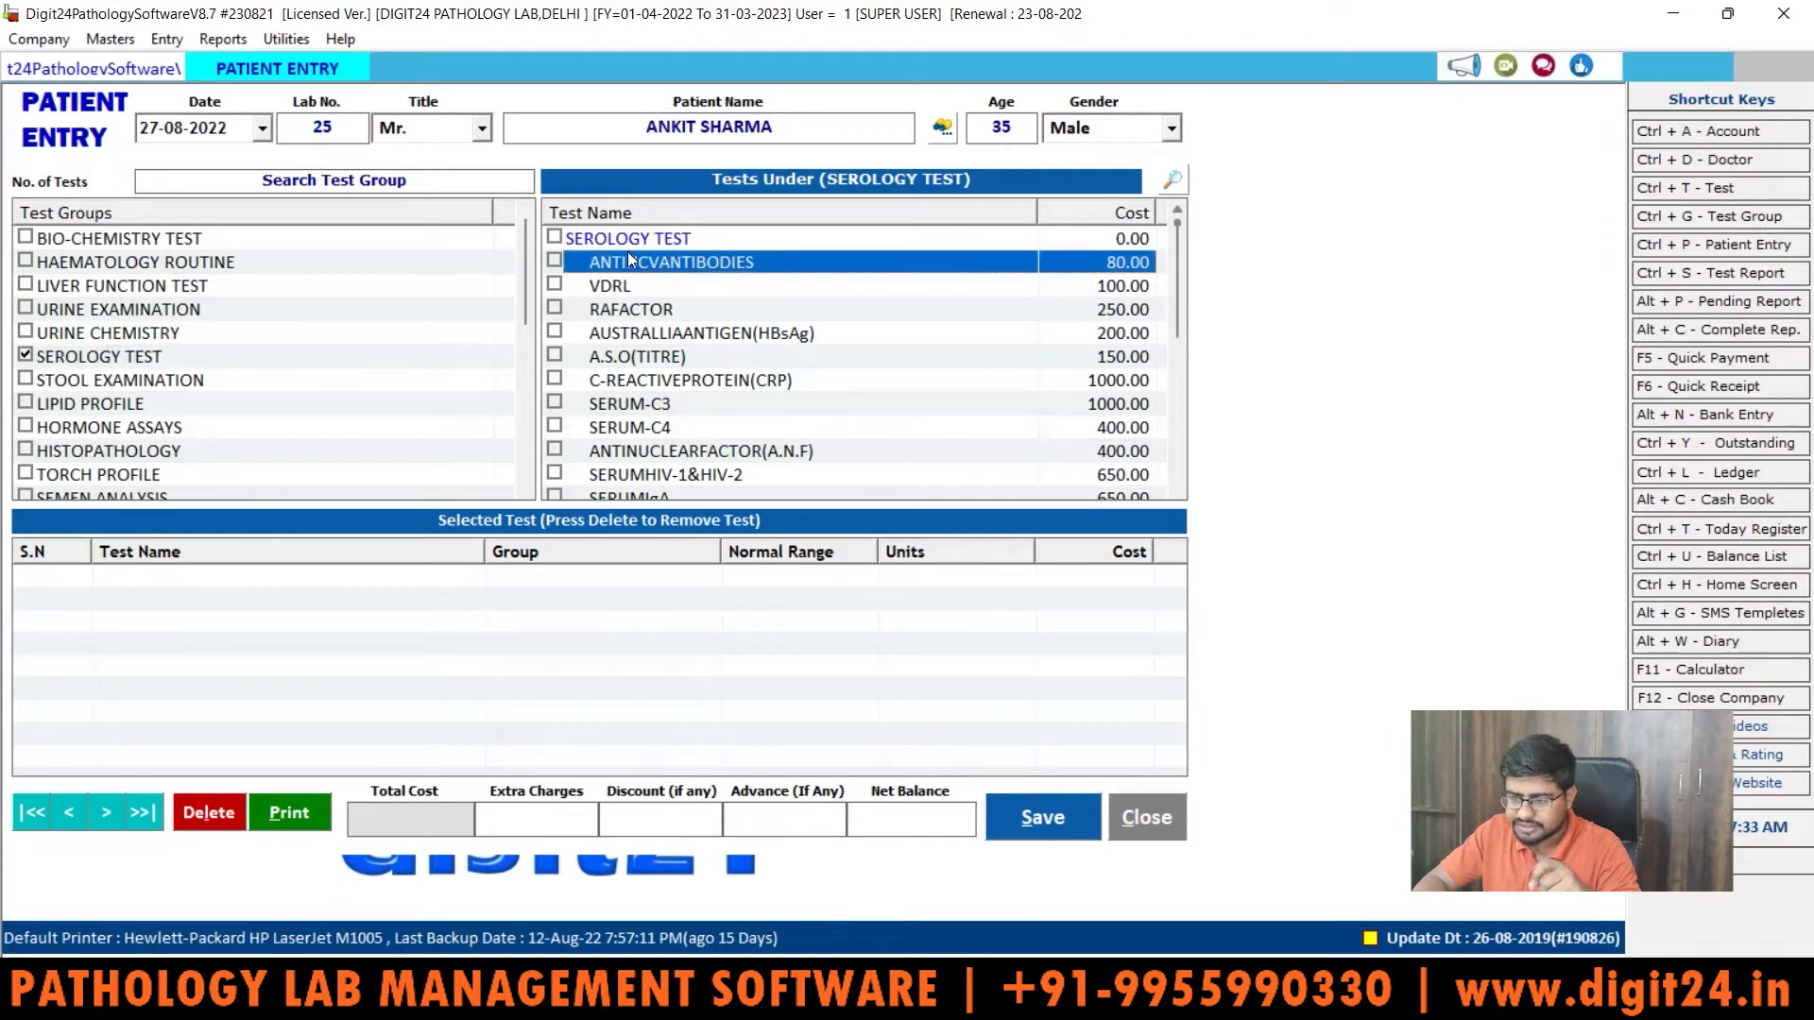
{"action": "left_click", "coordinate": [555, 237]}
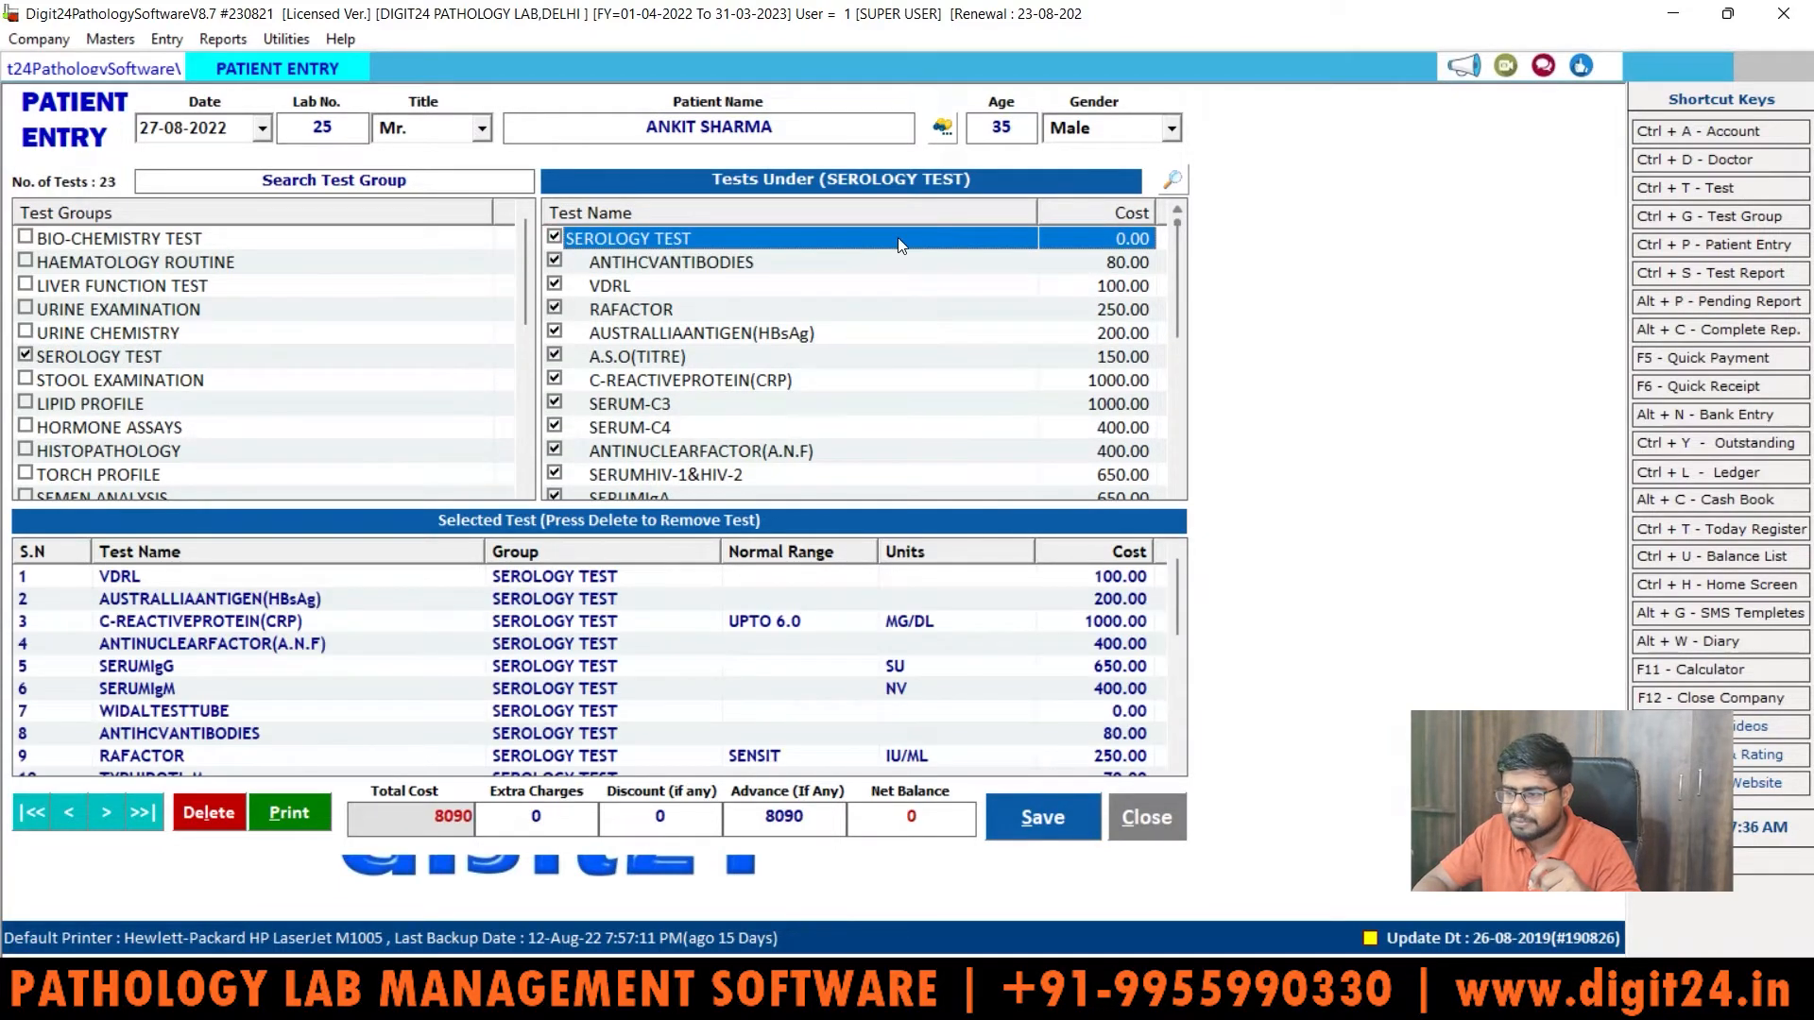
{"action": "left_click_drag", "start_coordinate": [1174, 293], "coordinate": [1196, 482]}
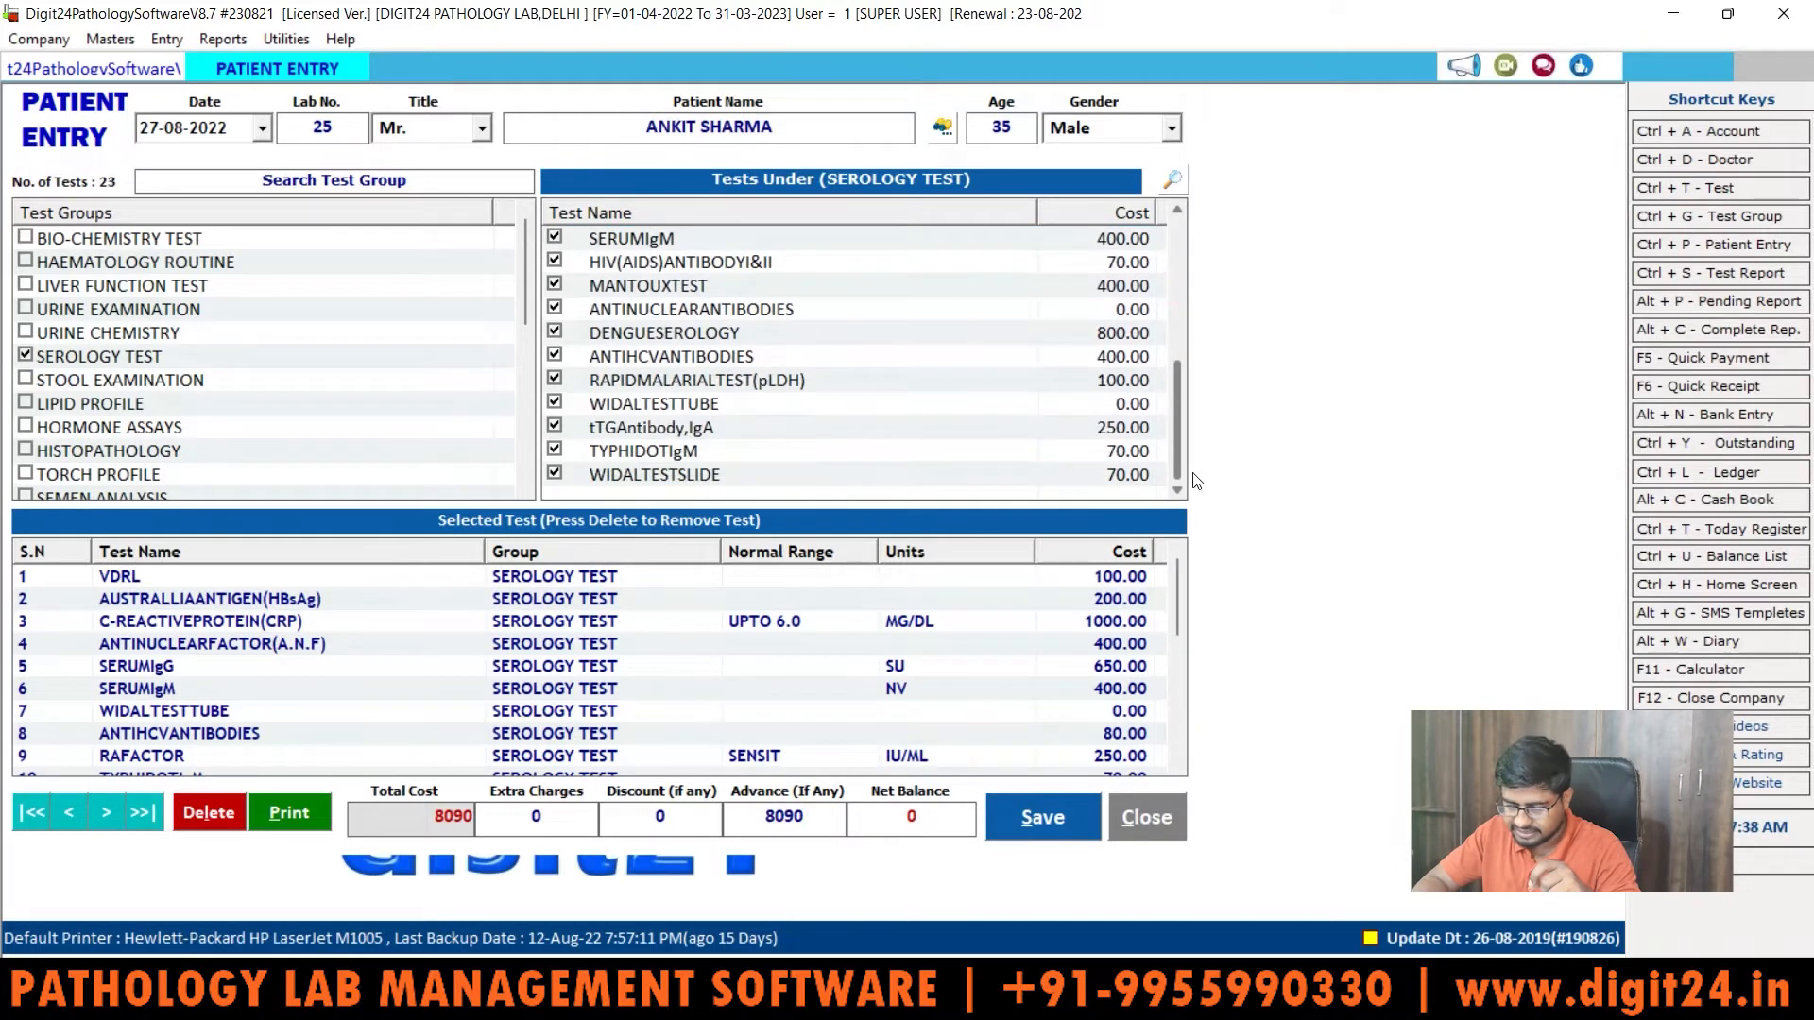
{"action": "left_click", "coordinate": [825, 474]}
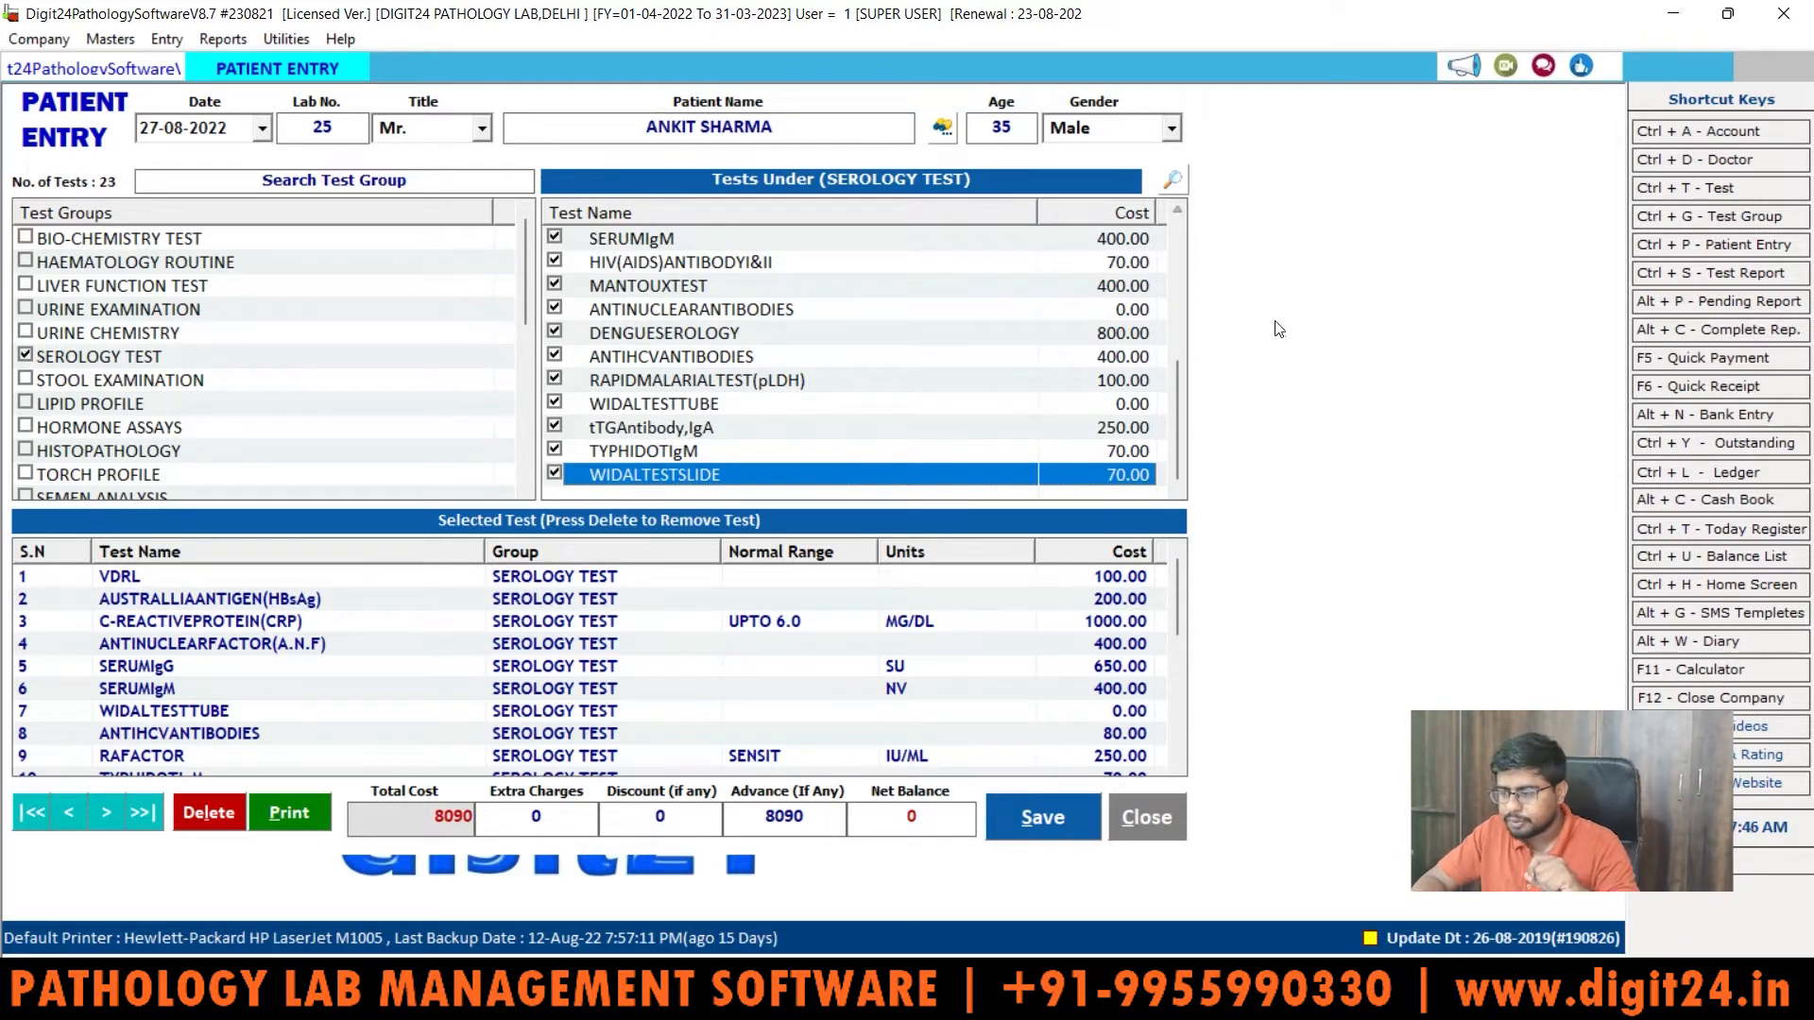
{"action": "left_click_drag", "start_coordinate": [1174, 400], "coordinate": [1174, 245]}
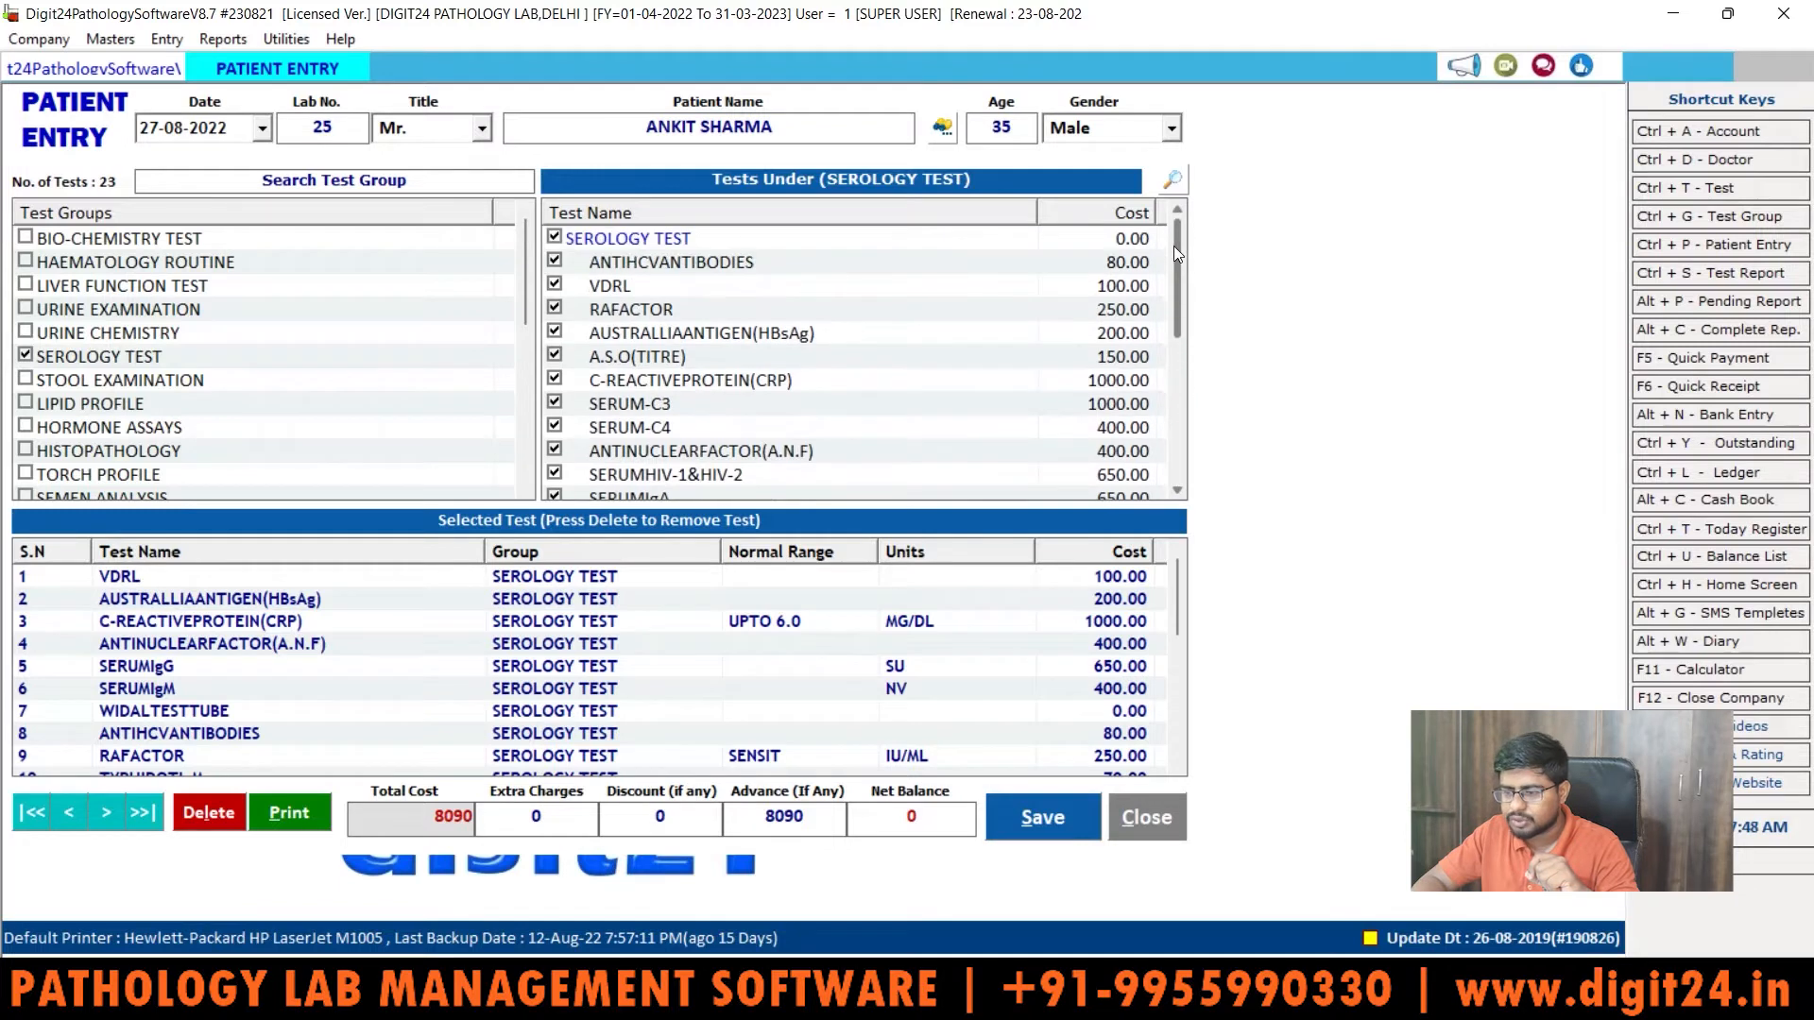
{"action": "left_click", "coordinate": [555, 237]}
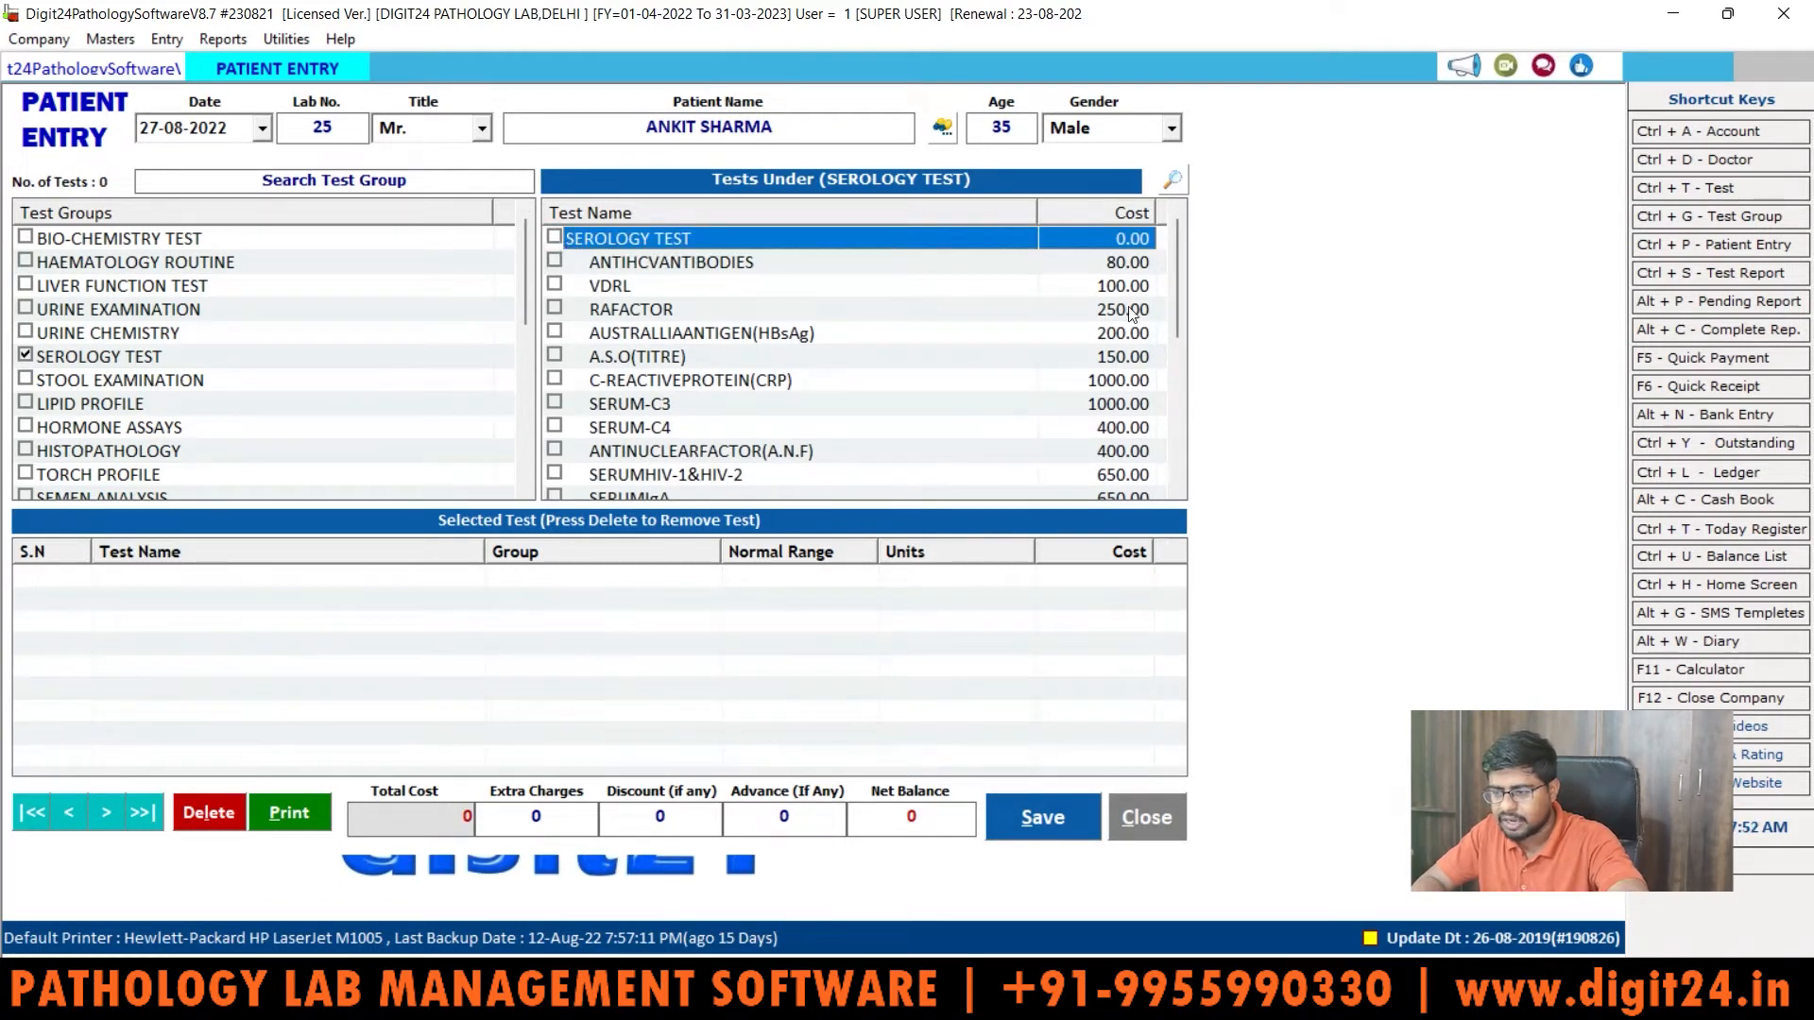
{"action": "left_click_drag", "start_coordinate": [1172, 242], "coordinate": [1176, 397]}
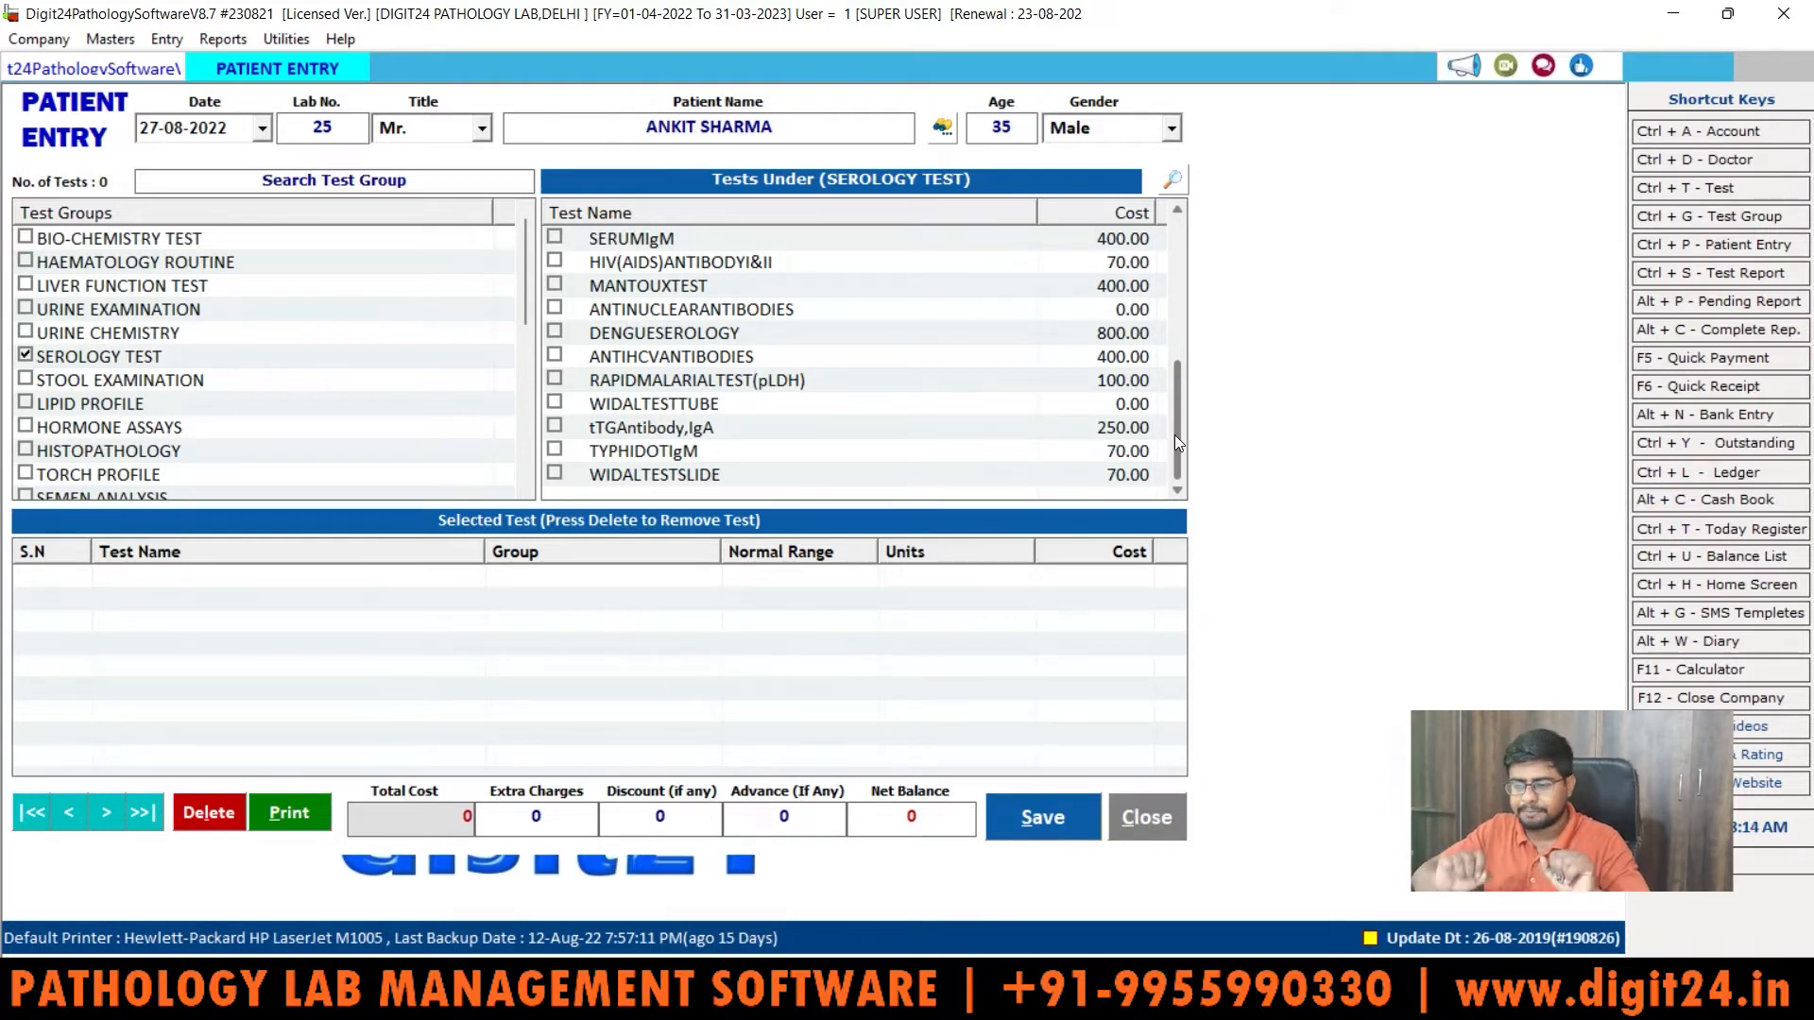
{"action": "left_click", "coordinate": [1049, 424]}
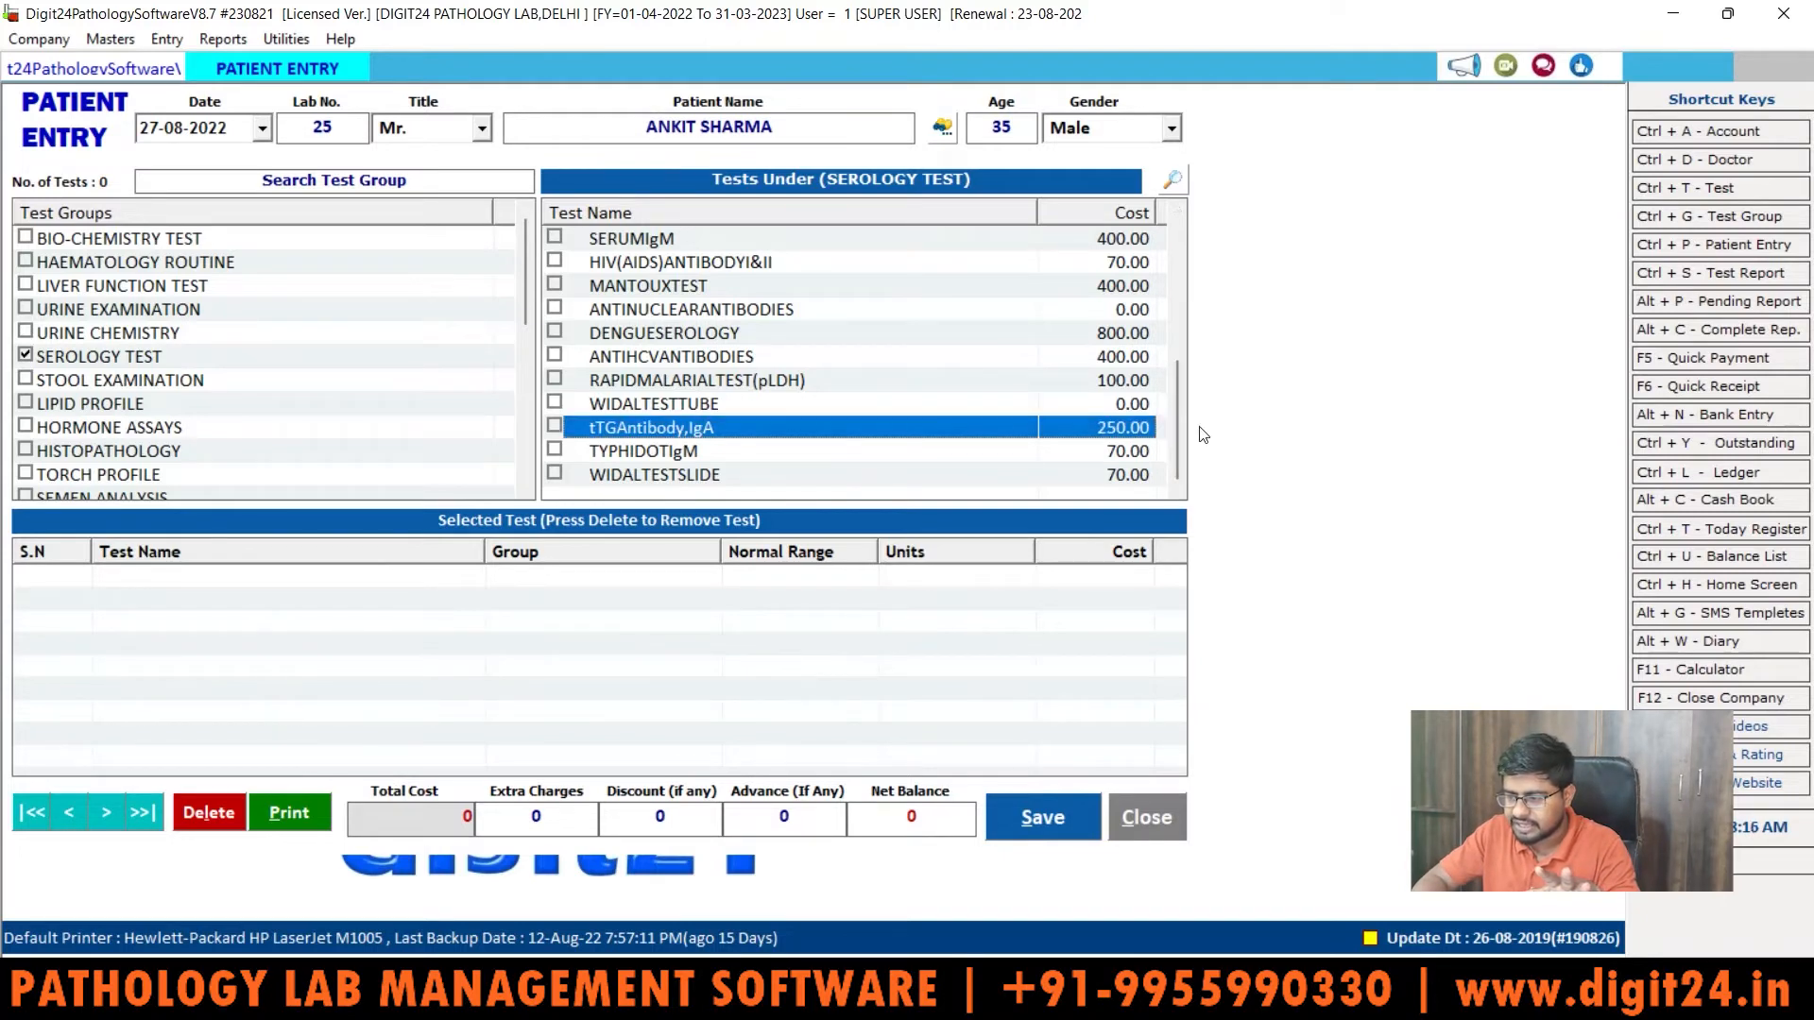
{"action": "mouse_move", "coordinate": [1182, 427]}
{"action": "left_mouse_down"}
{"action": "mouse_move", "coordinate": [1172, 272]}
{"action": "mouse_move", "coordinate": [1172, 400]}
{"action": "left_mouse_up"}
{"action": "left_click", "coordinate": [832, 378]}
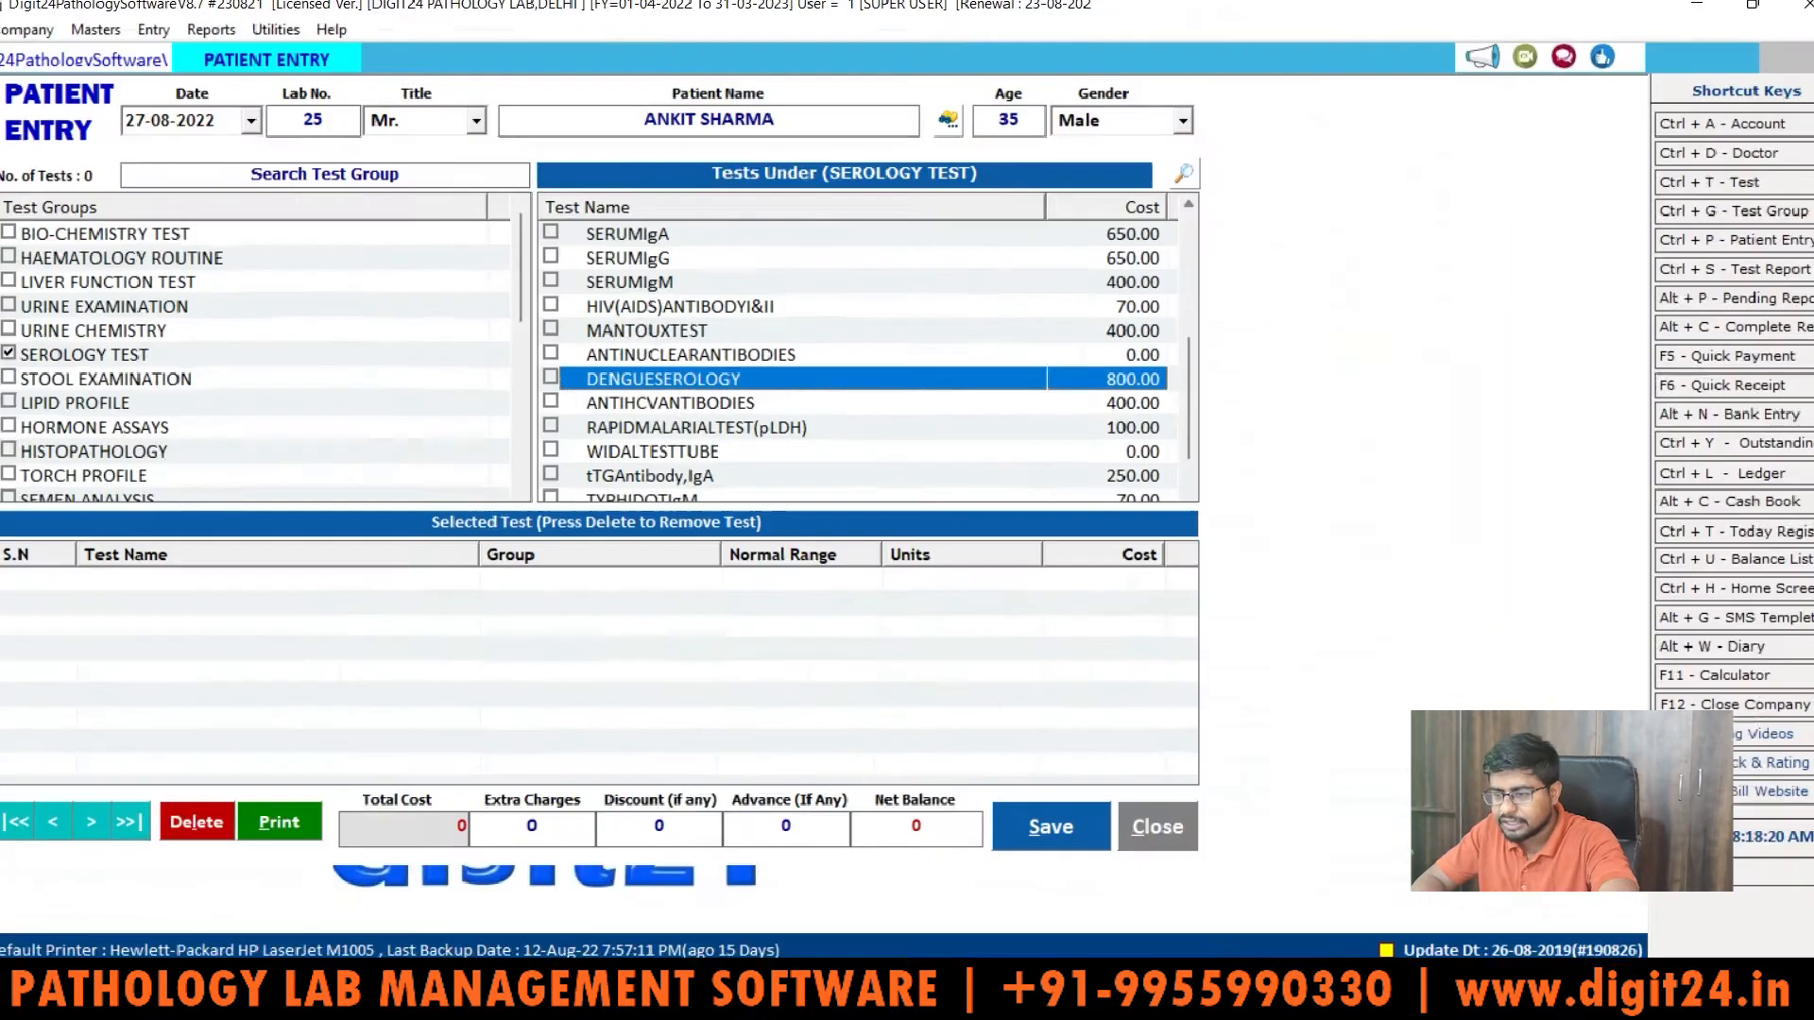
{"action": "left_click", "coordinate": [795, 499]}
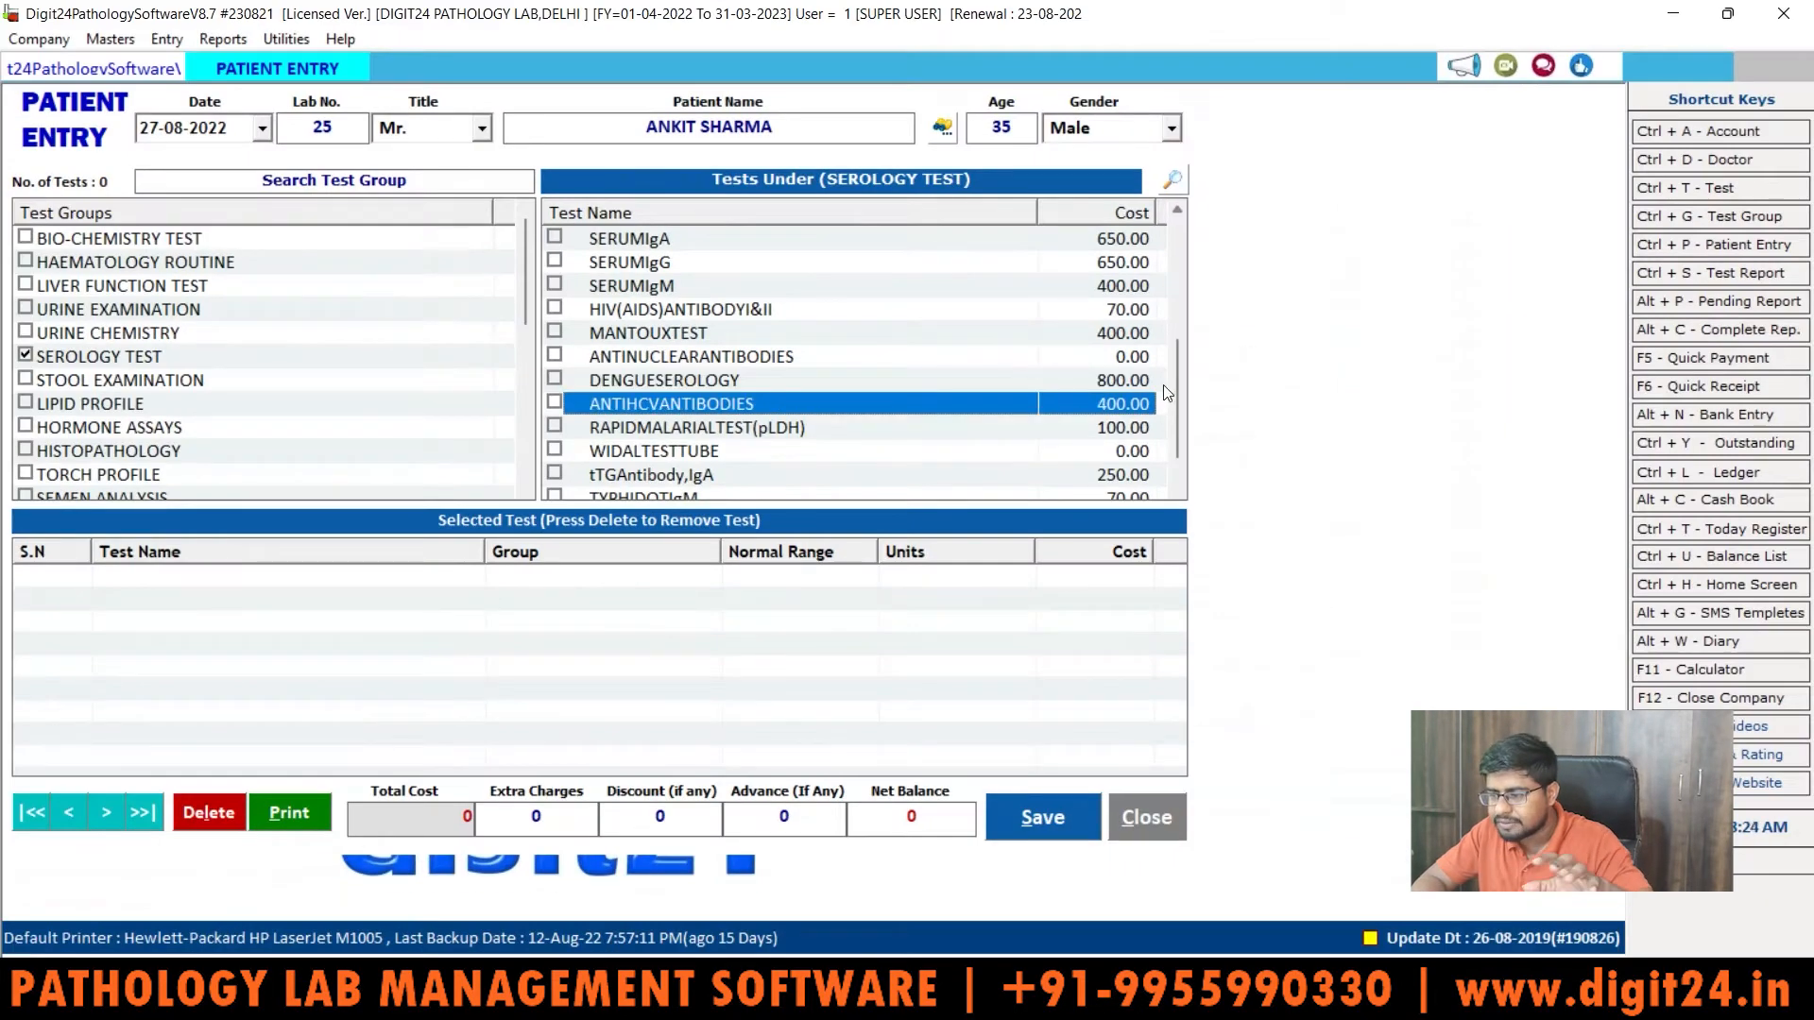
{"action": "left_click_drag", "start_coordinate": [1172, 389], "coordinate": [1178, 463]}
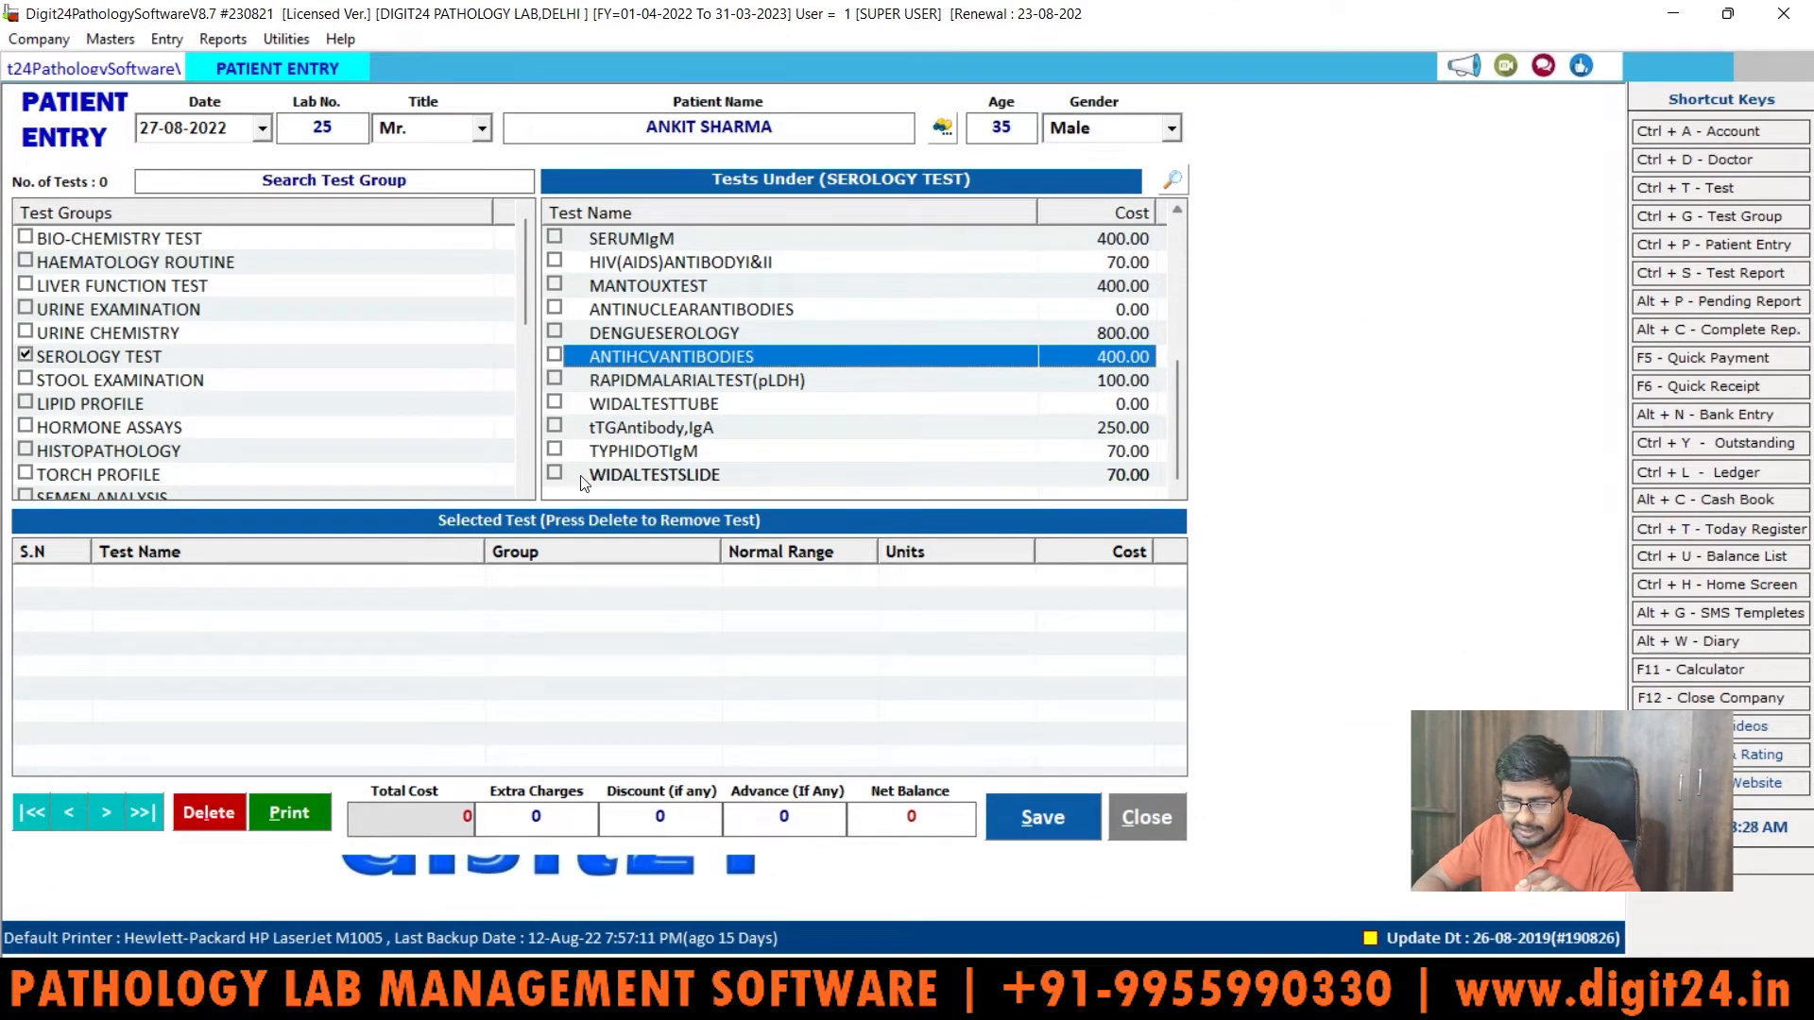
Step: Add WIDALTESTSLIDE to the patient, giving a total cost and advance of 70
{"action": "left_click", "coordinate": [557, 475]}
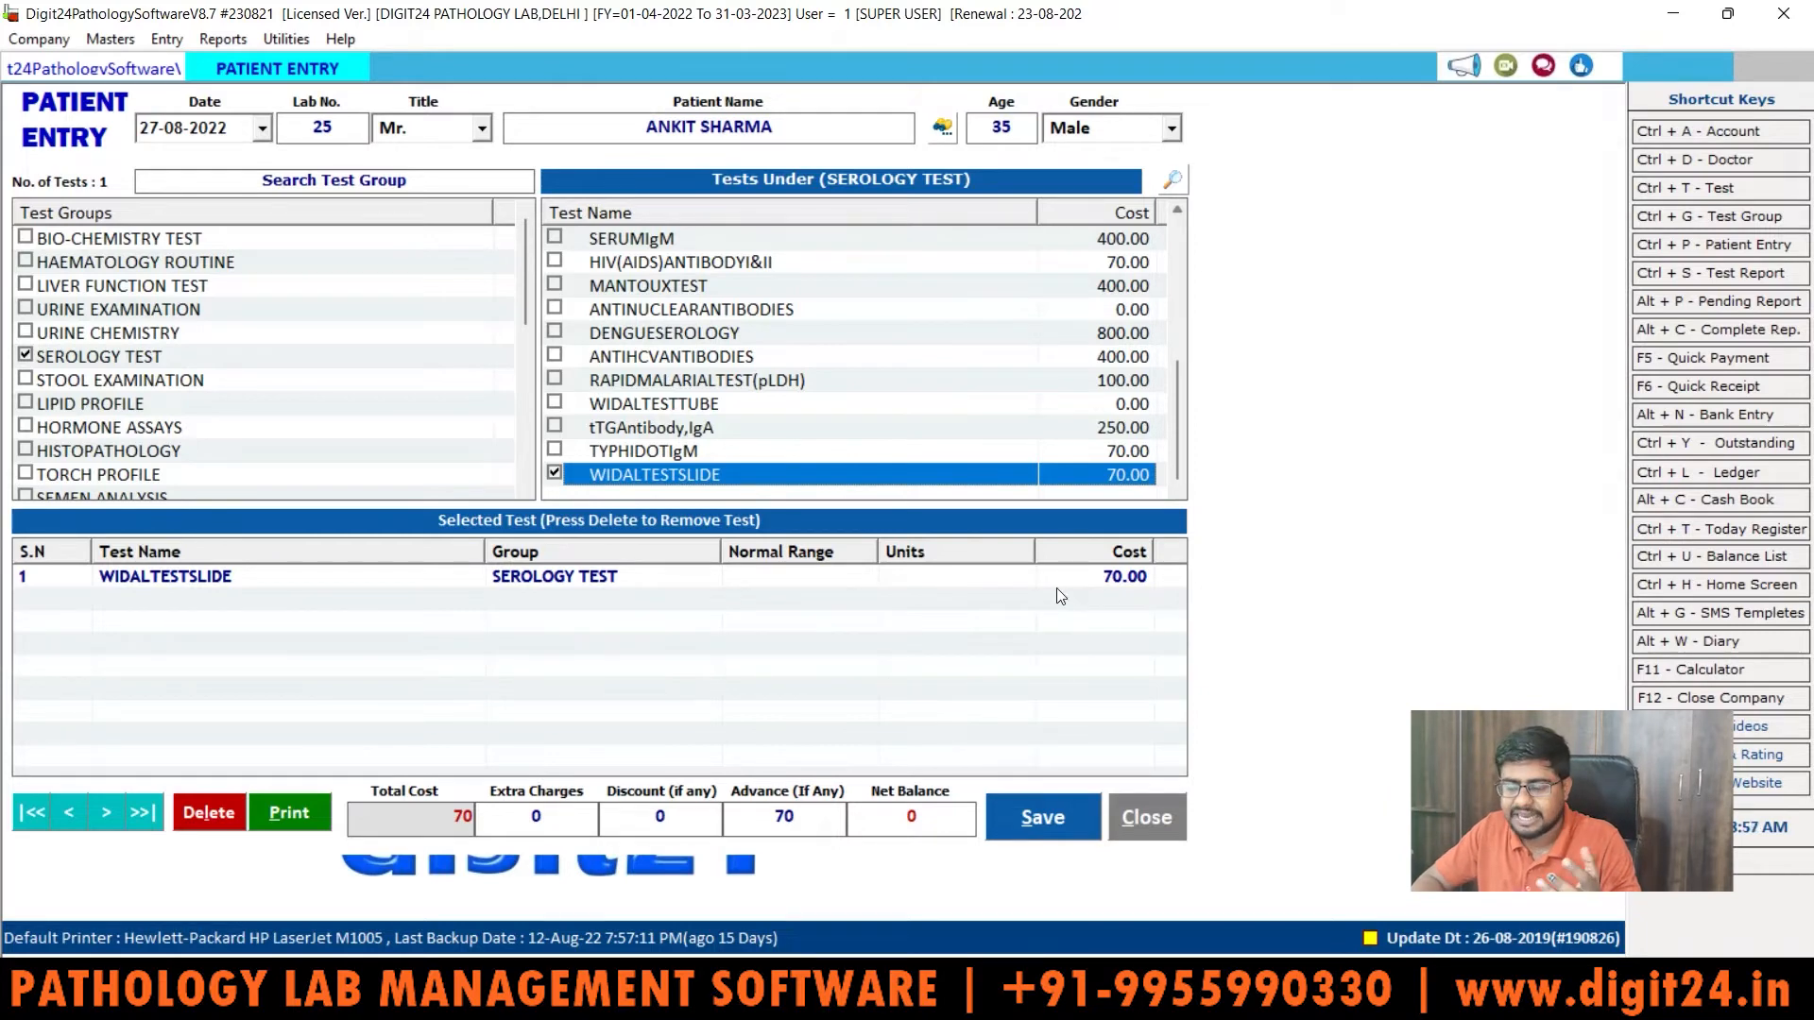
{"action": "left_click", "coordinate": [451, 815]}
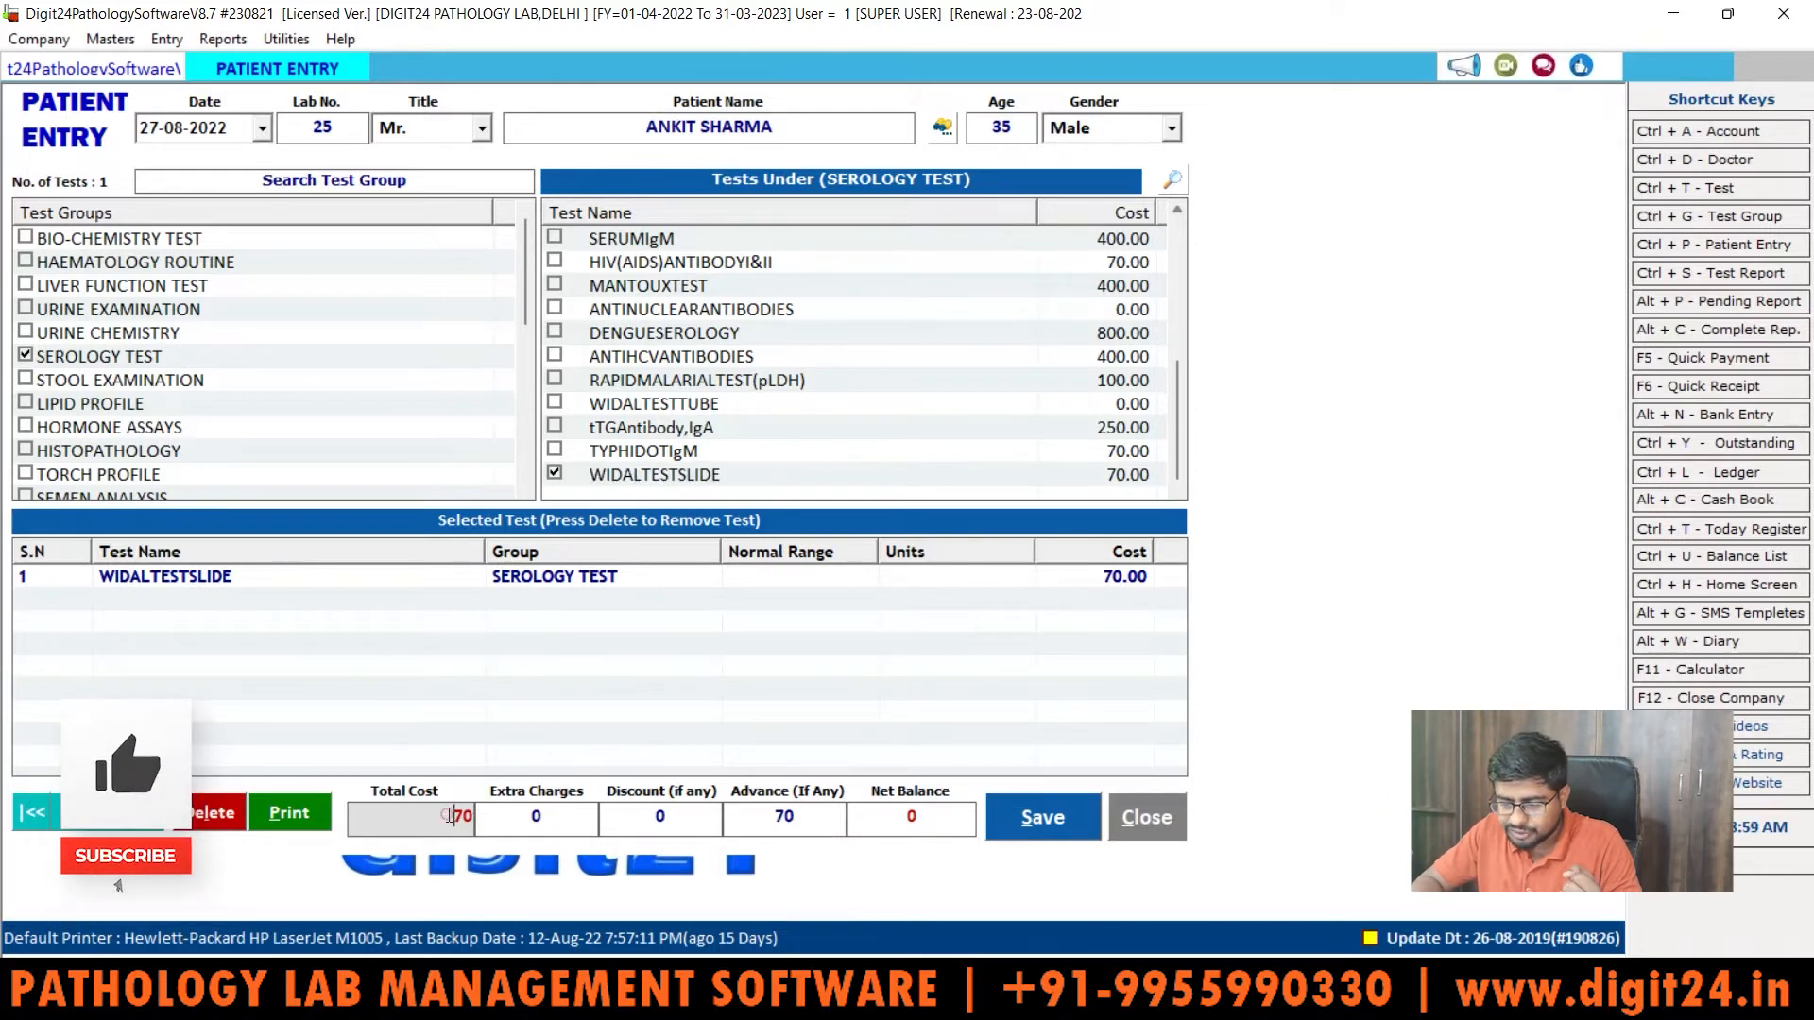
{"action": "left_click_drag", "start_coordinate": [451, 815], "coordinate": [472, 817]}
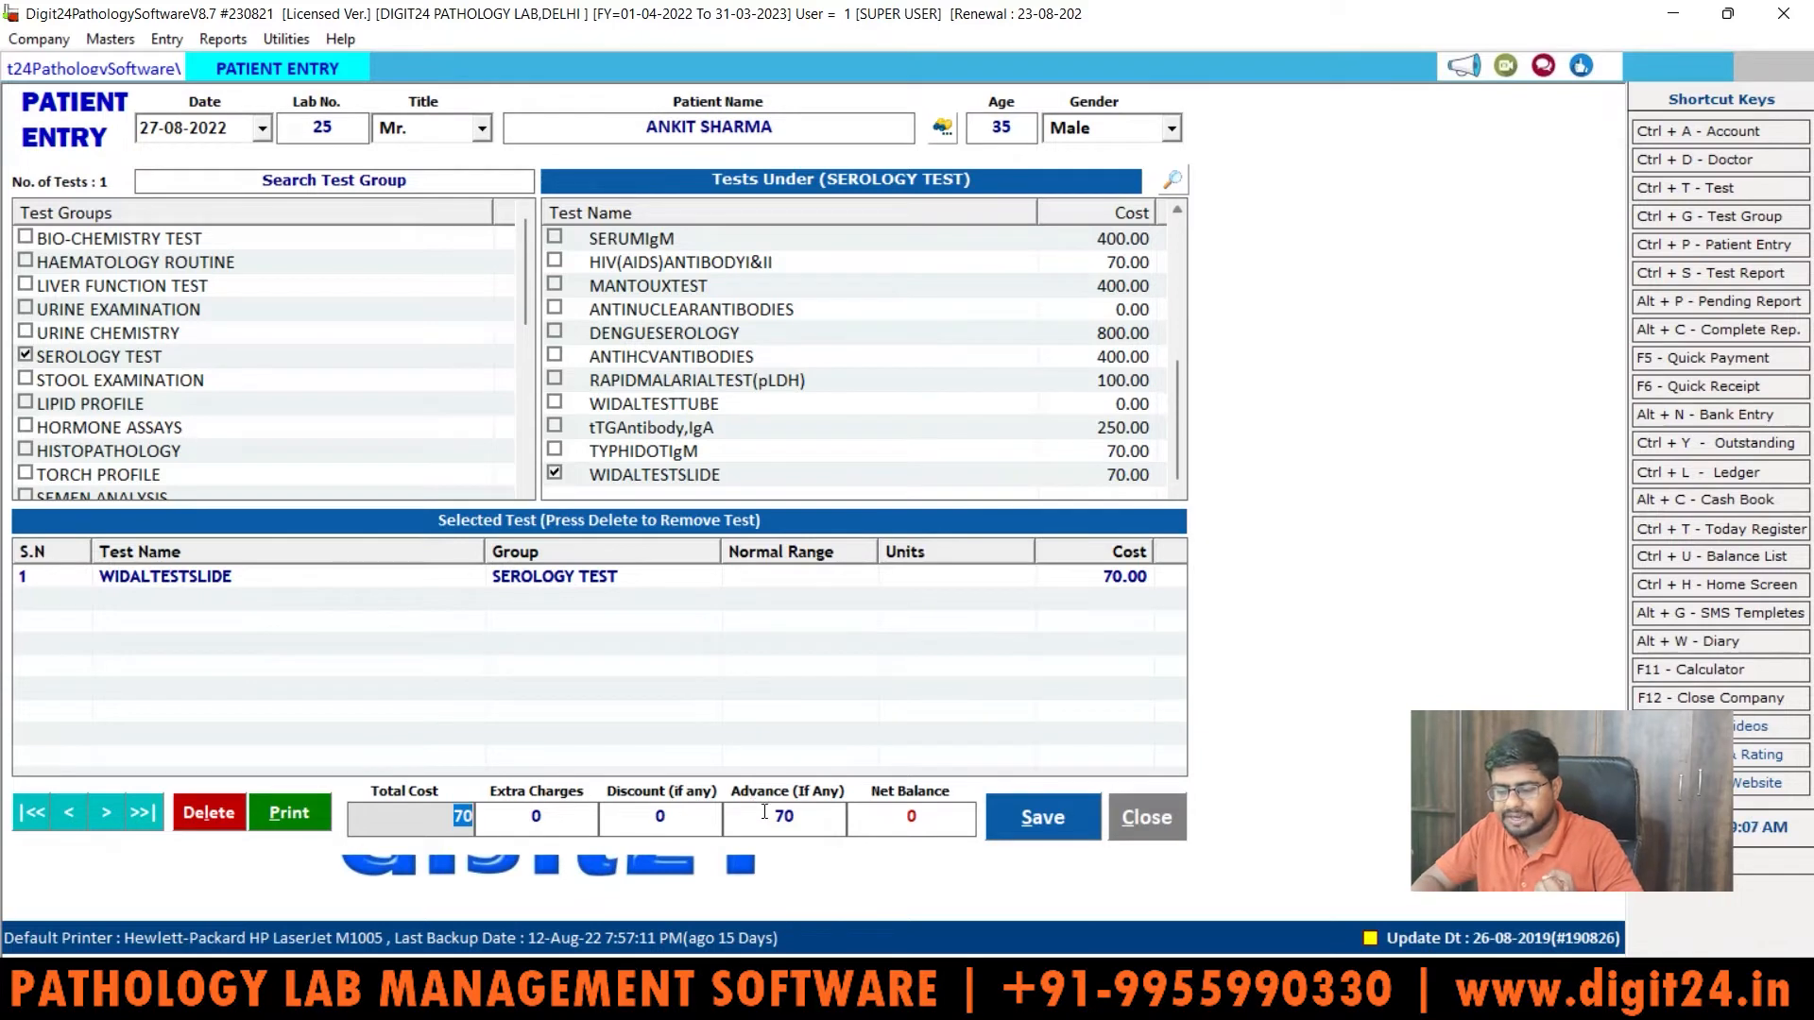
{"action": "left_click_drag", "start_coordinate": [762, 812], "coordinate": [844, 812]}
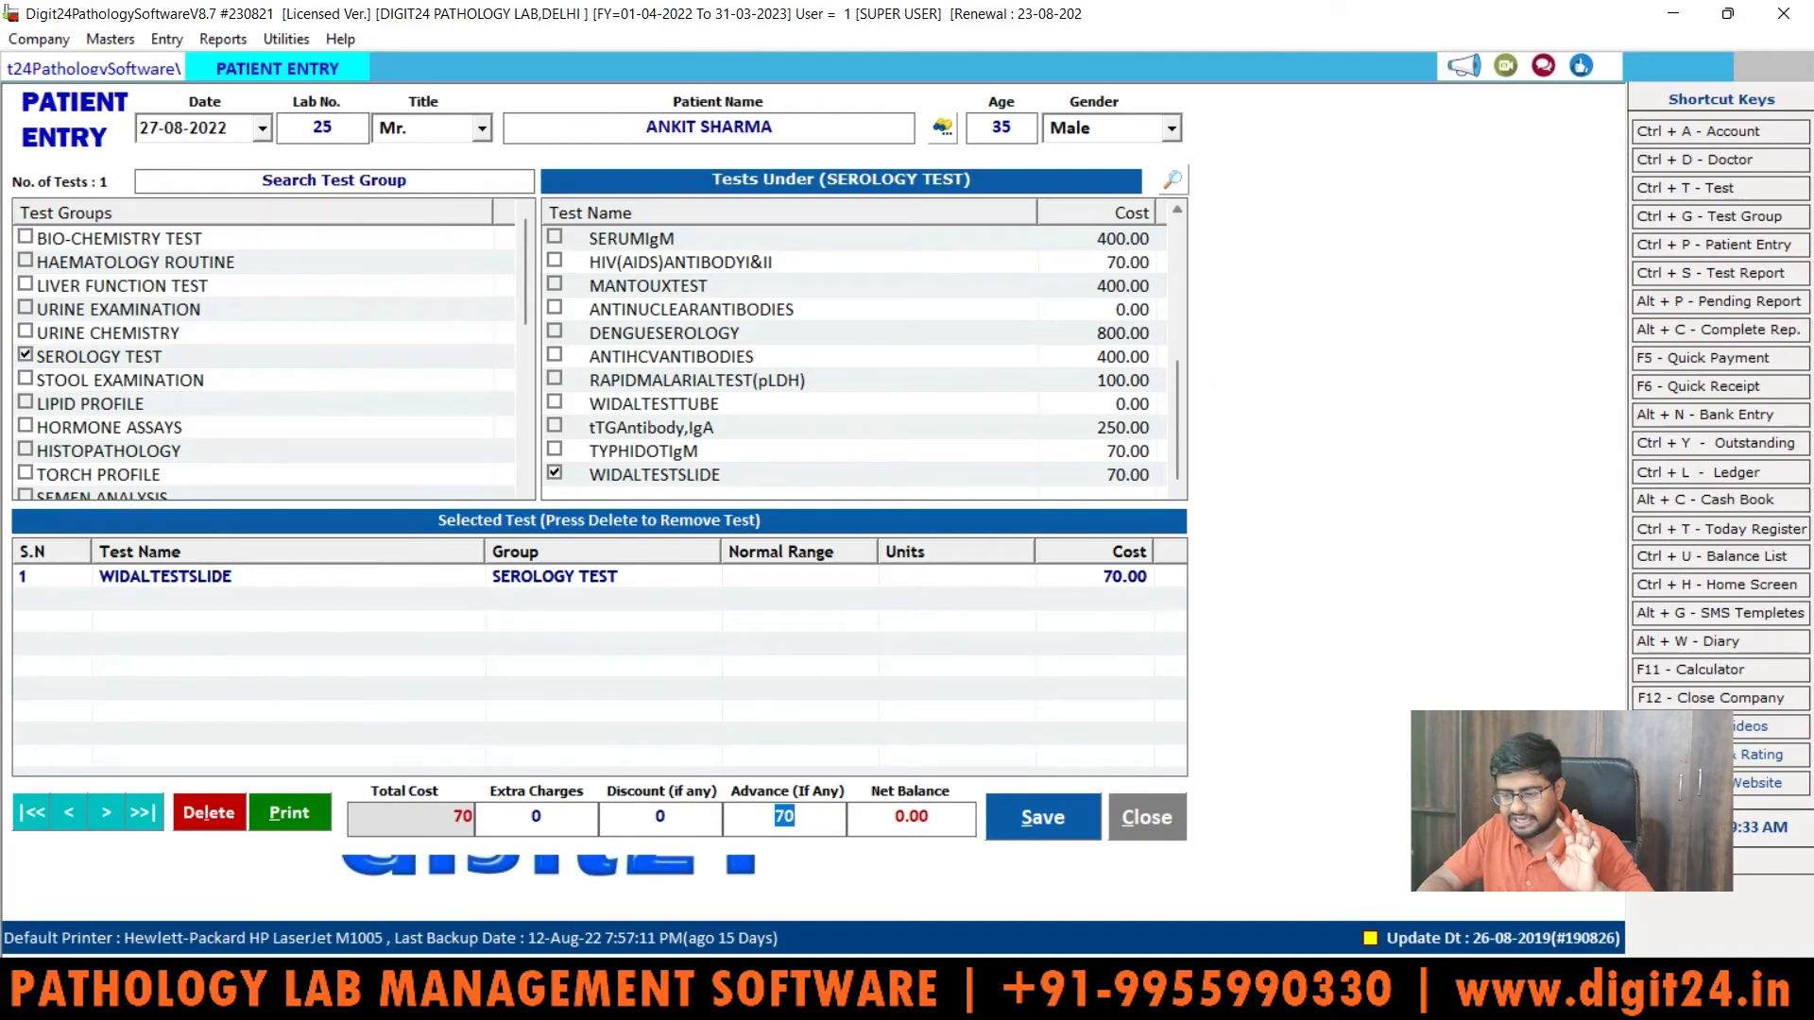
Step: Enter an advance of 40, leaving a 30.00 balance, and save the patient entry
{"action": "type", "text": "40"}
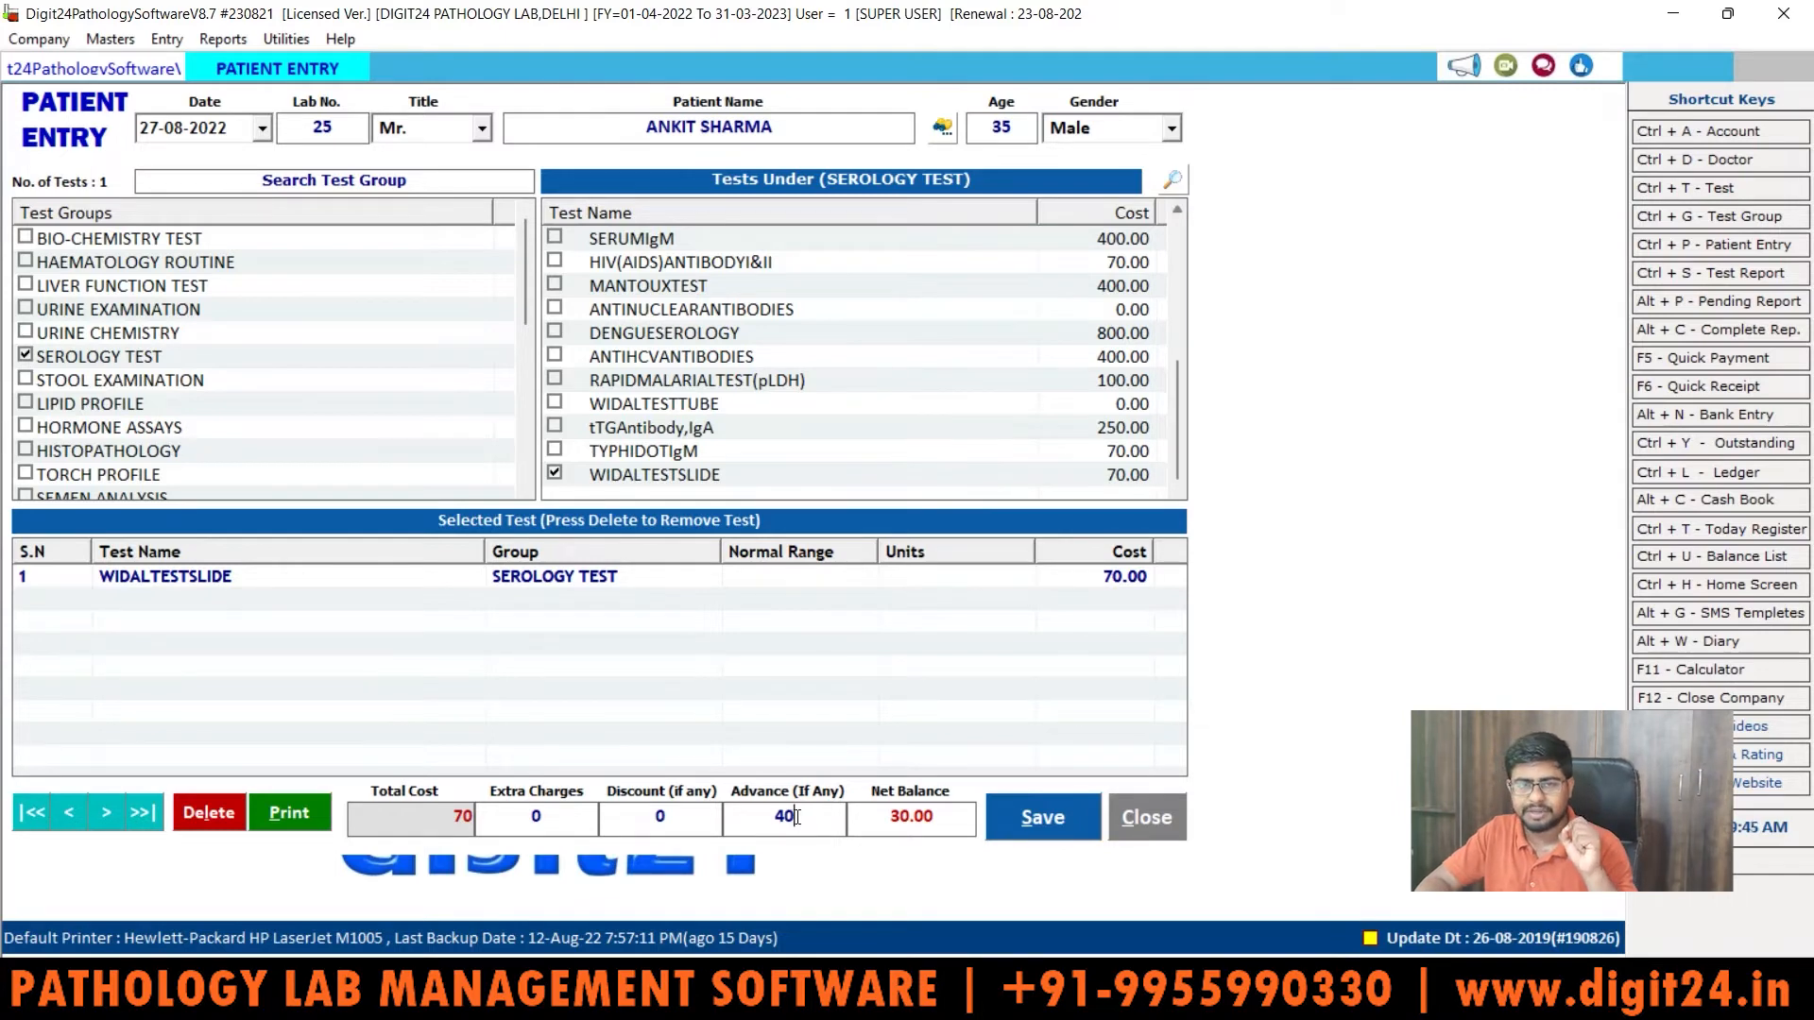
{"action": "left_click", "coordinate": [1062, 816]}
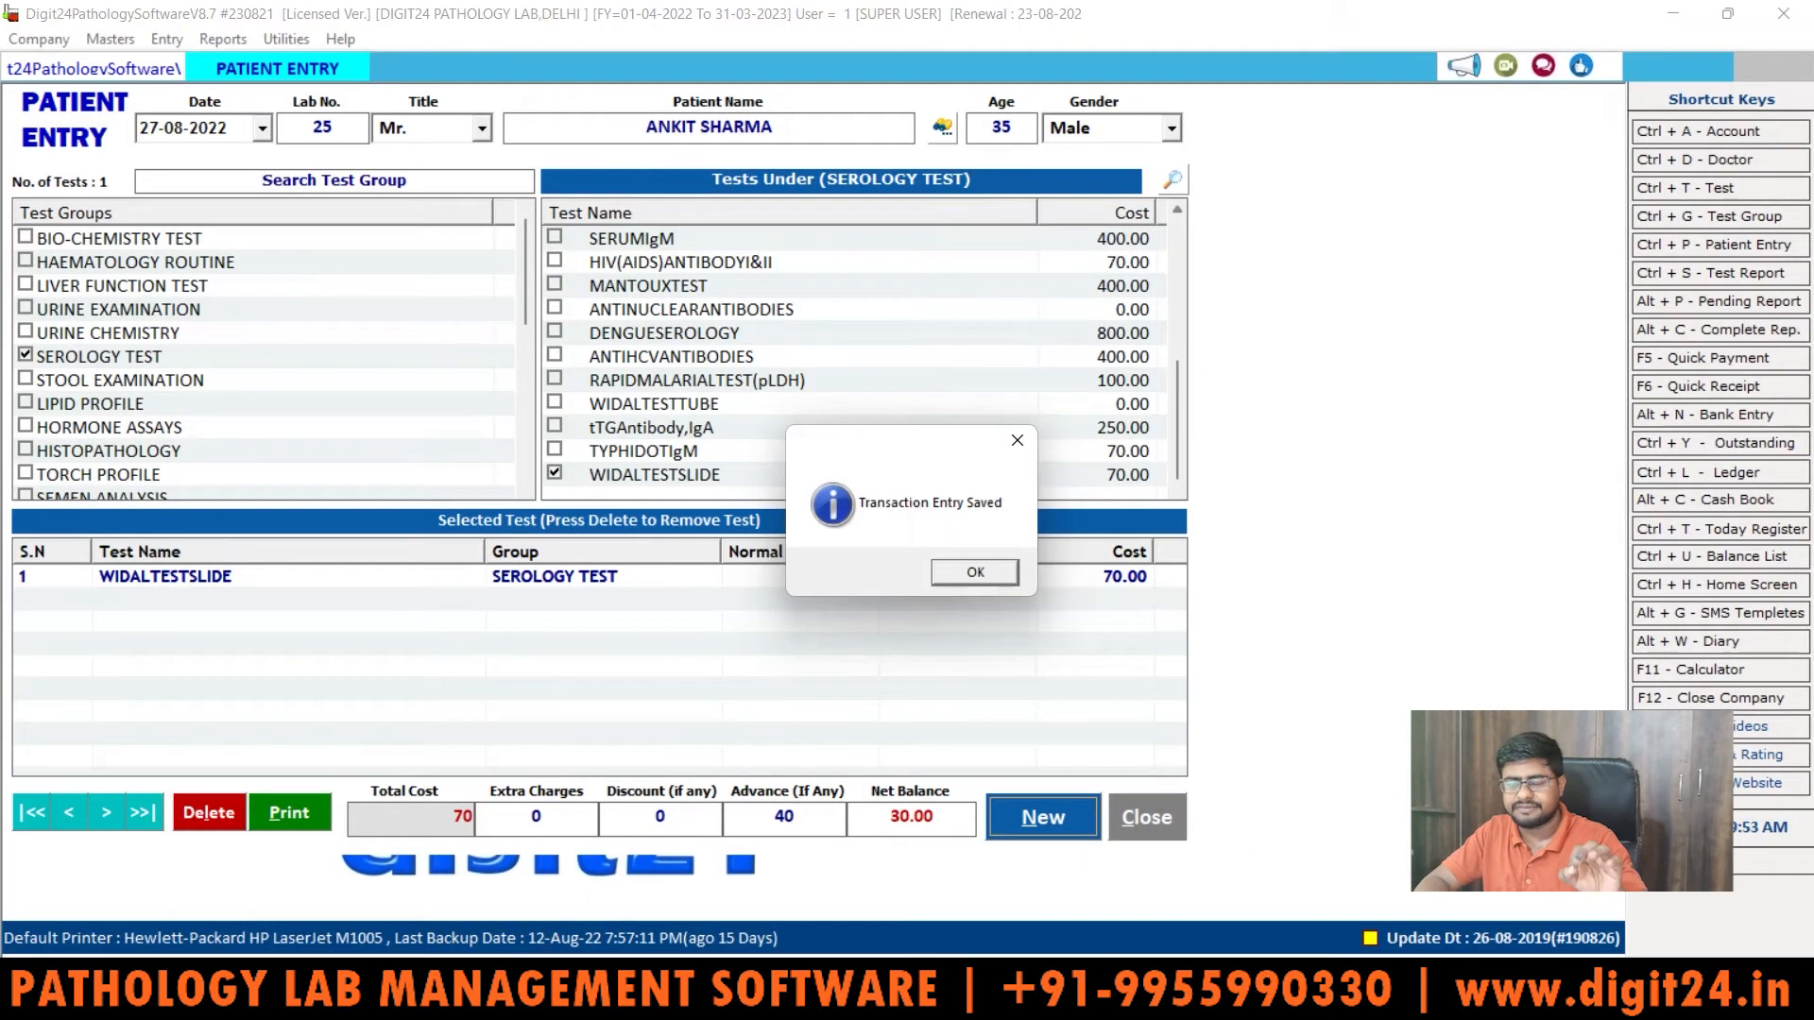
Step: Acknowledge the saved message, preview the payment receipt, then close the preview
{"action": "left_click", "coordinate": [972, 573]}
{"action": "left_click", "coordinate": [923, 570]}
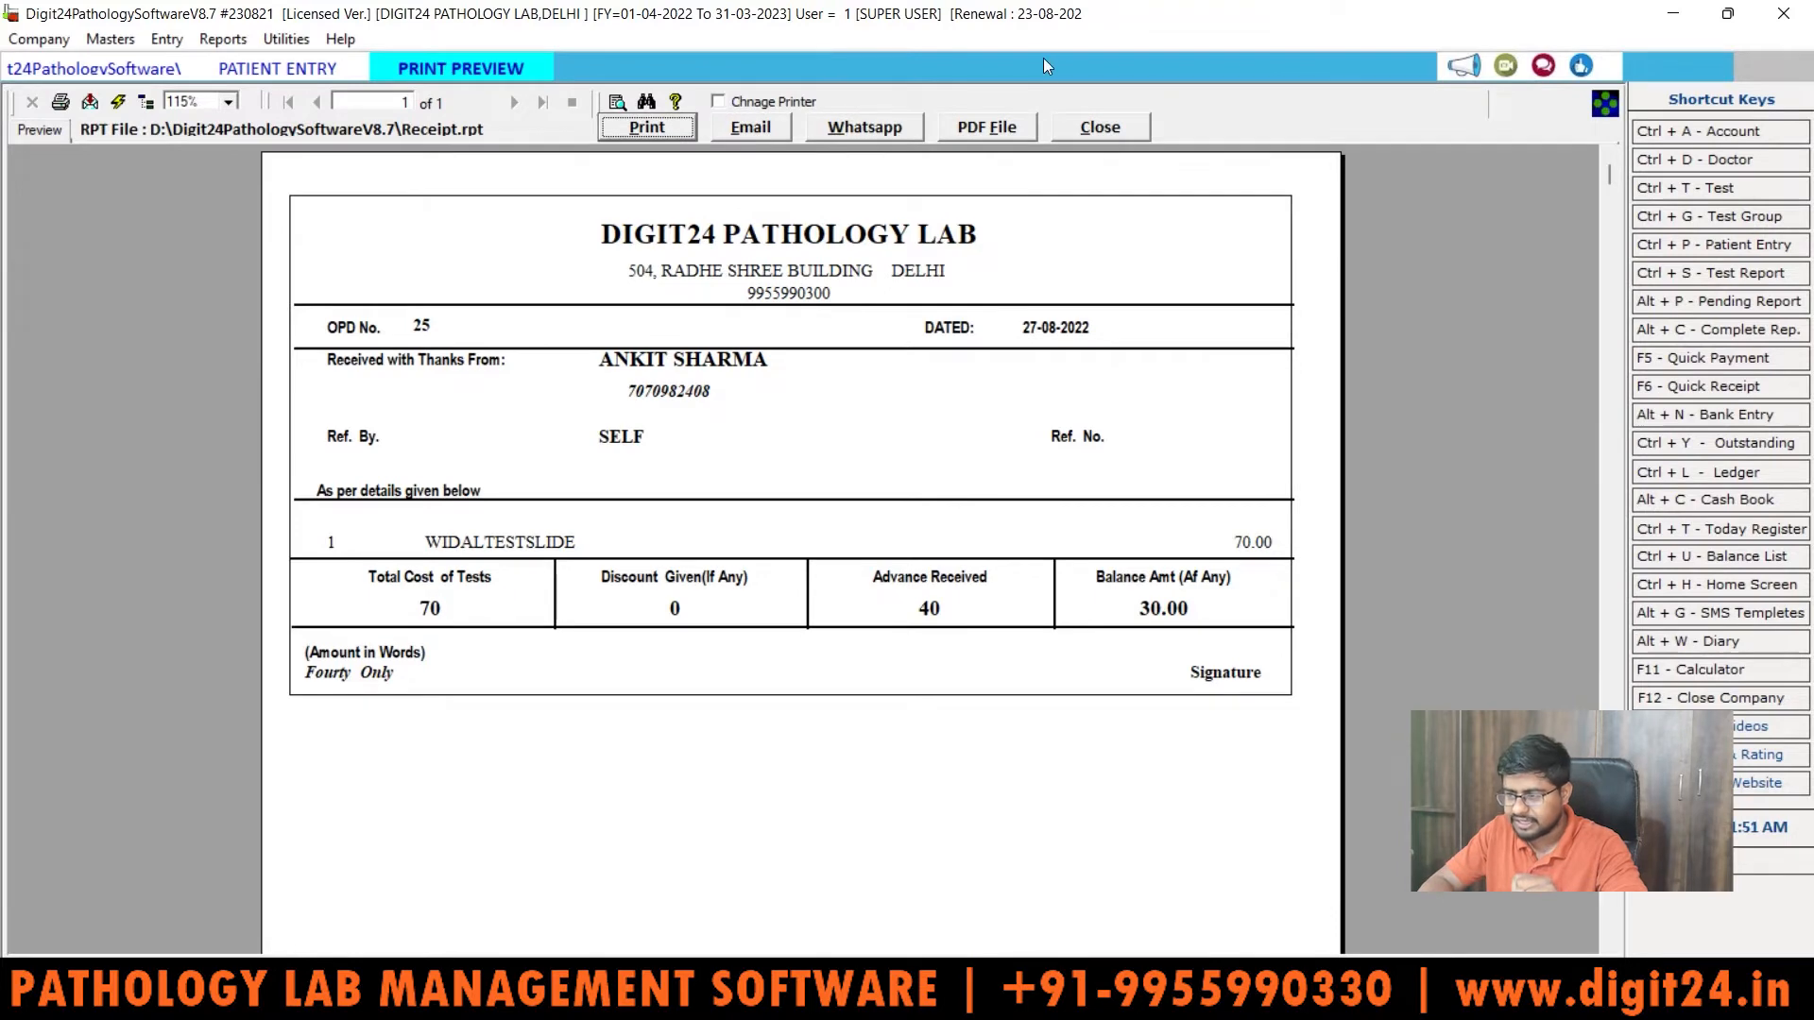
{"action": "left_click", "coordinate": [1141, 135]}
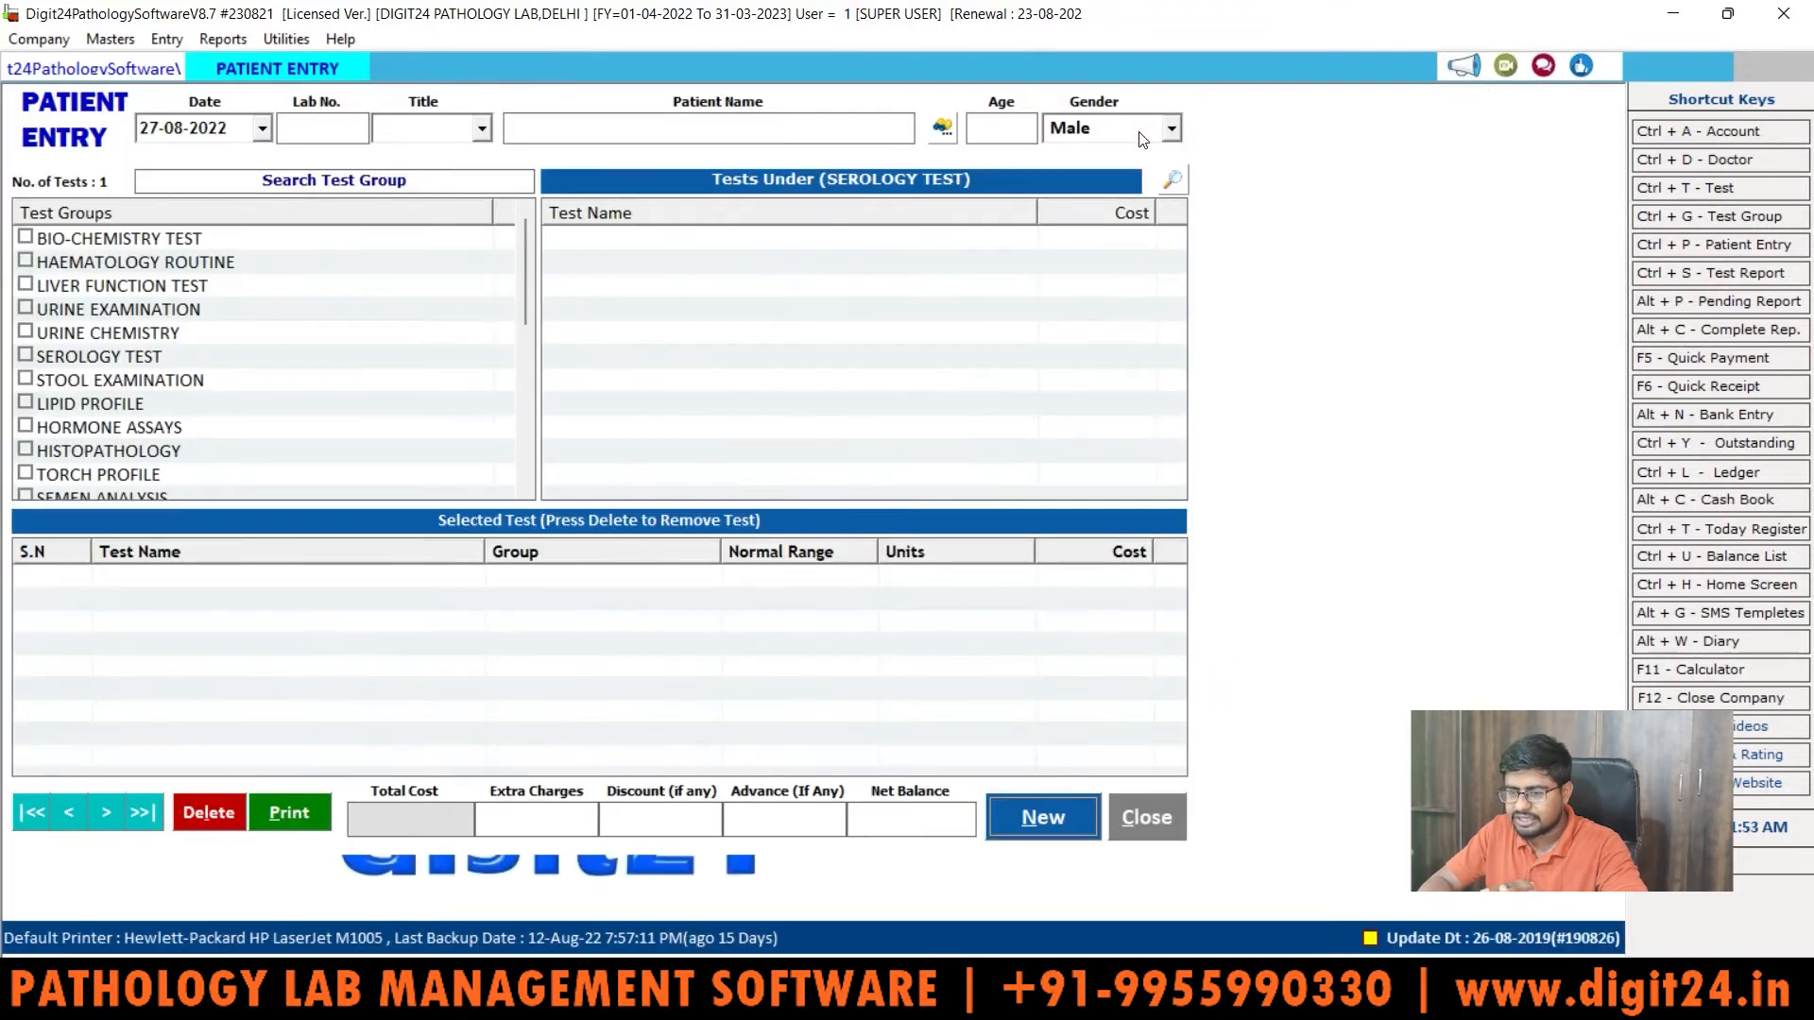
Step: Close Patient Entry and load the Pending test reports list
{"action": "left_click", "coordinate": [1149, 811]}
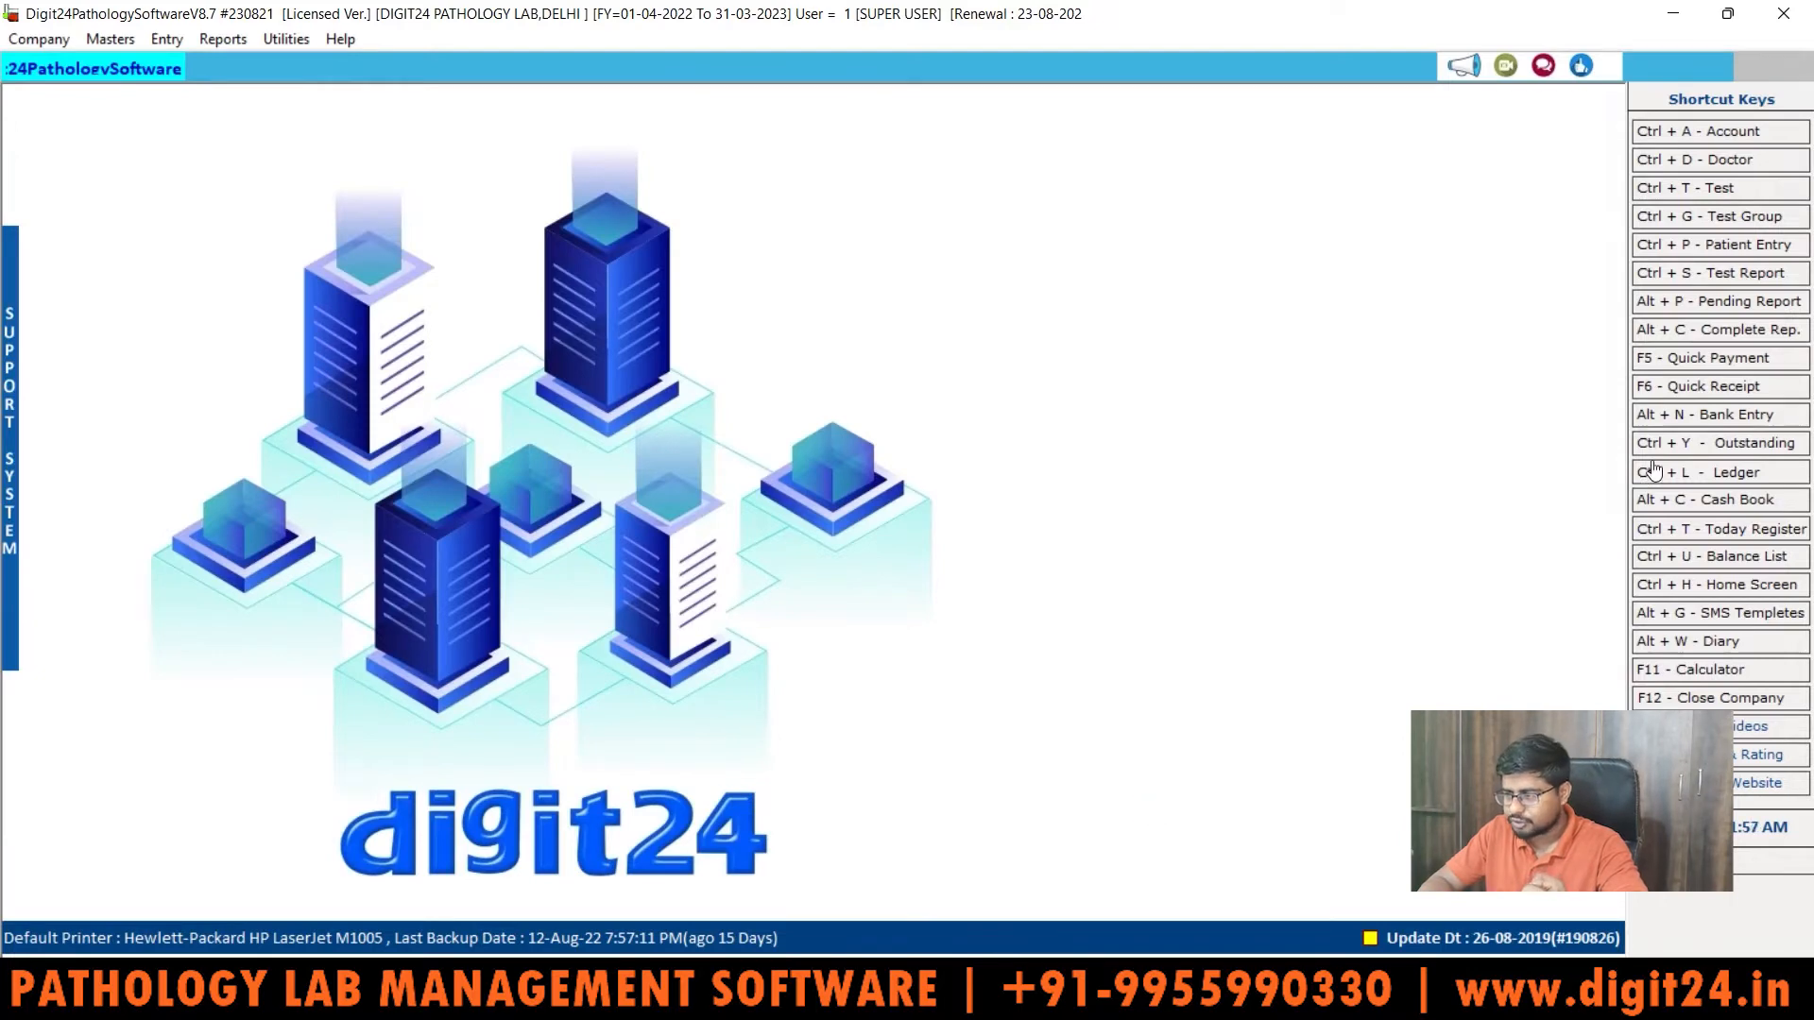
{"action": "left_click", "coordinate": [1737, 279]}
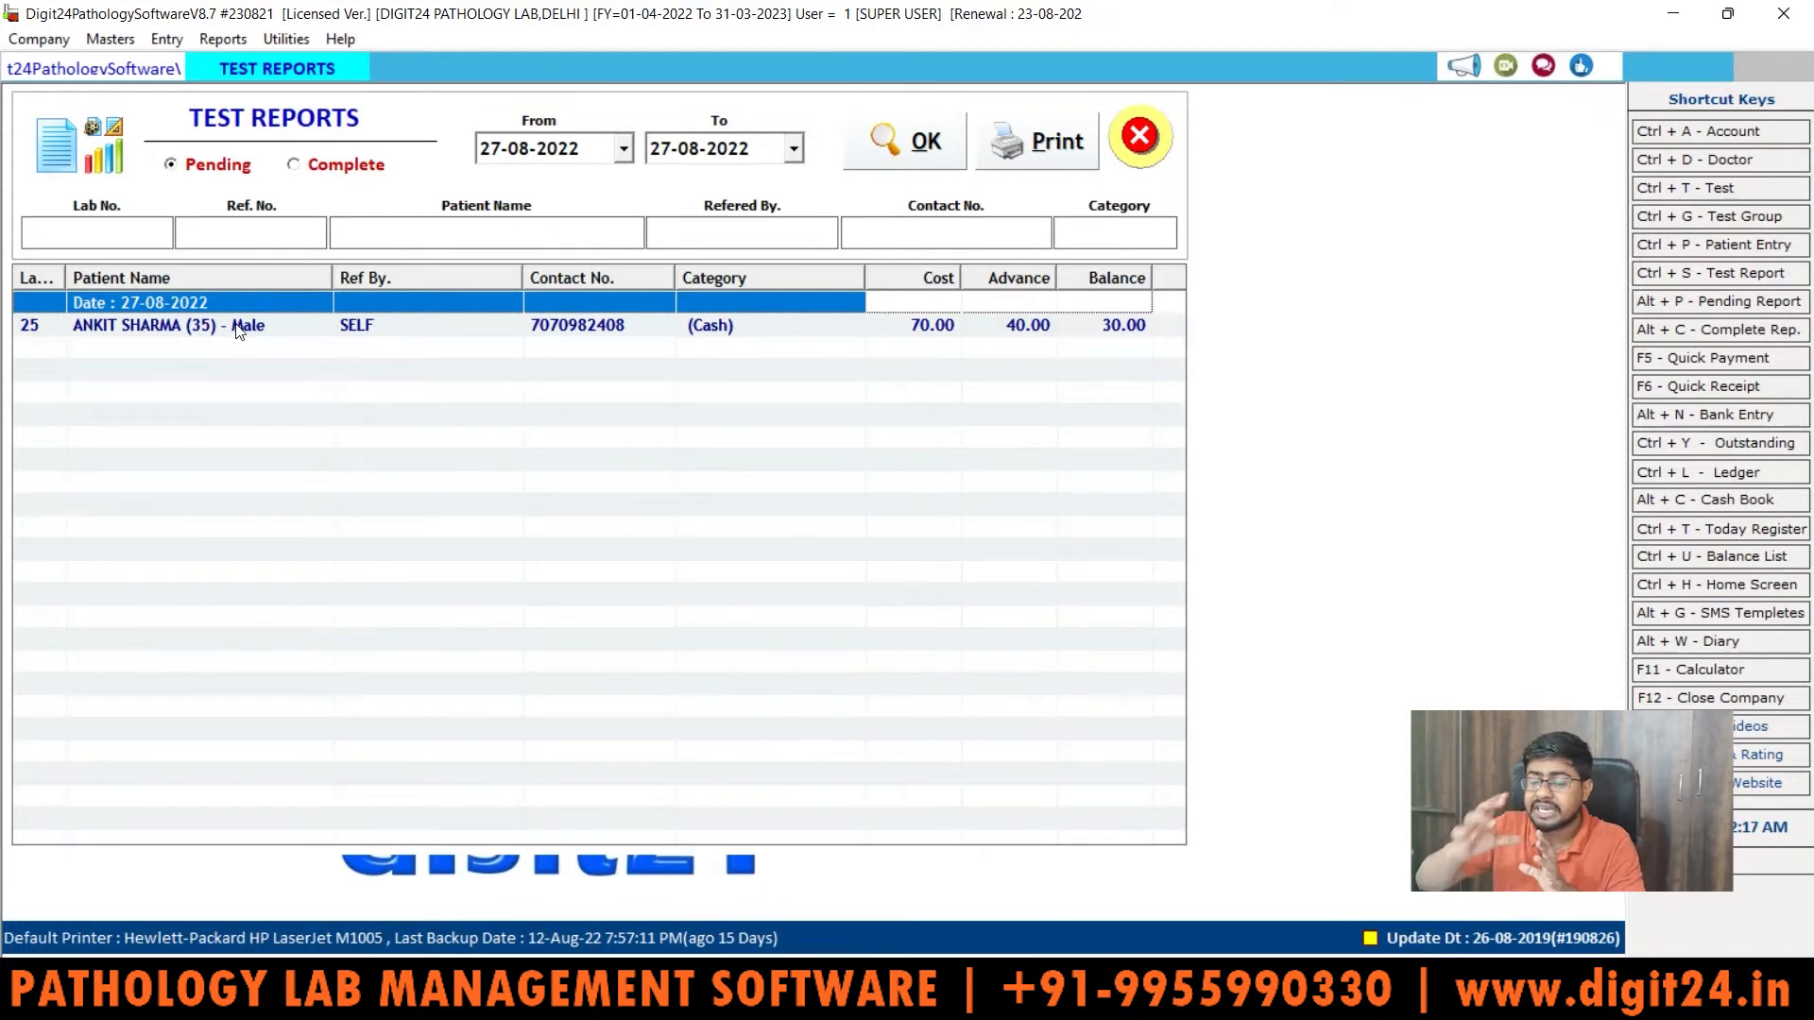
{"action": "left_click", "coordinate": [294, 166]}
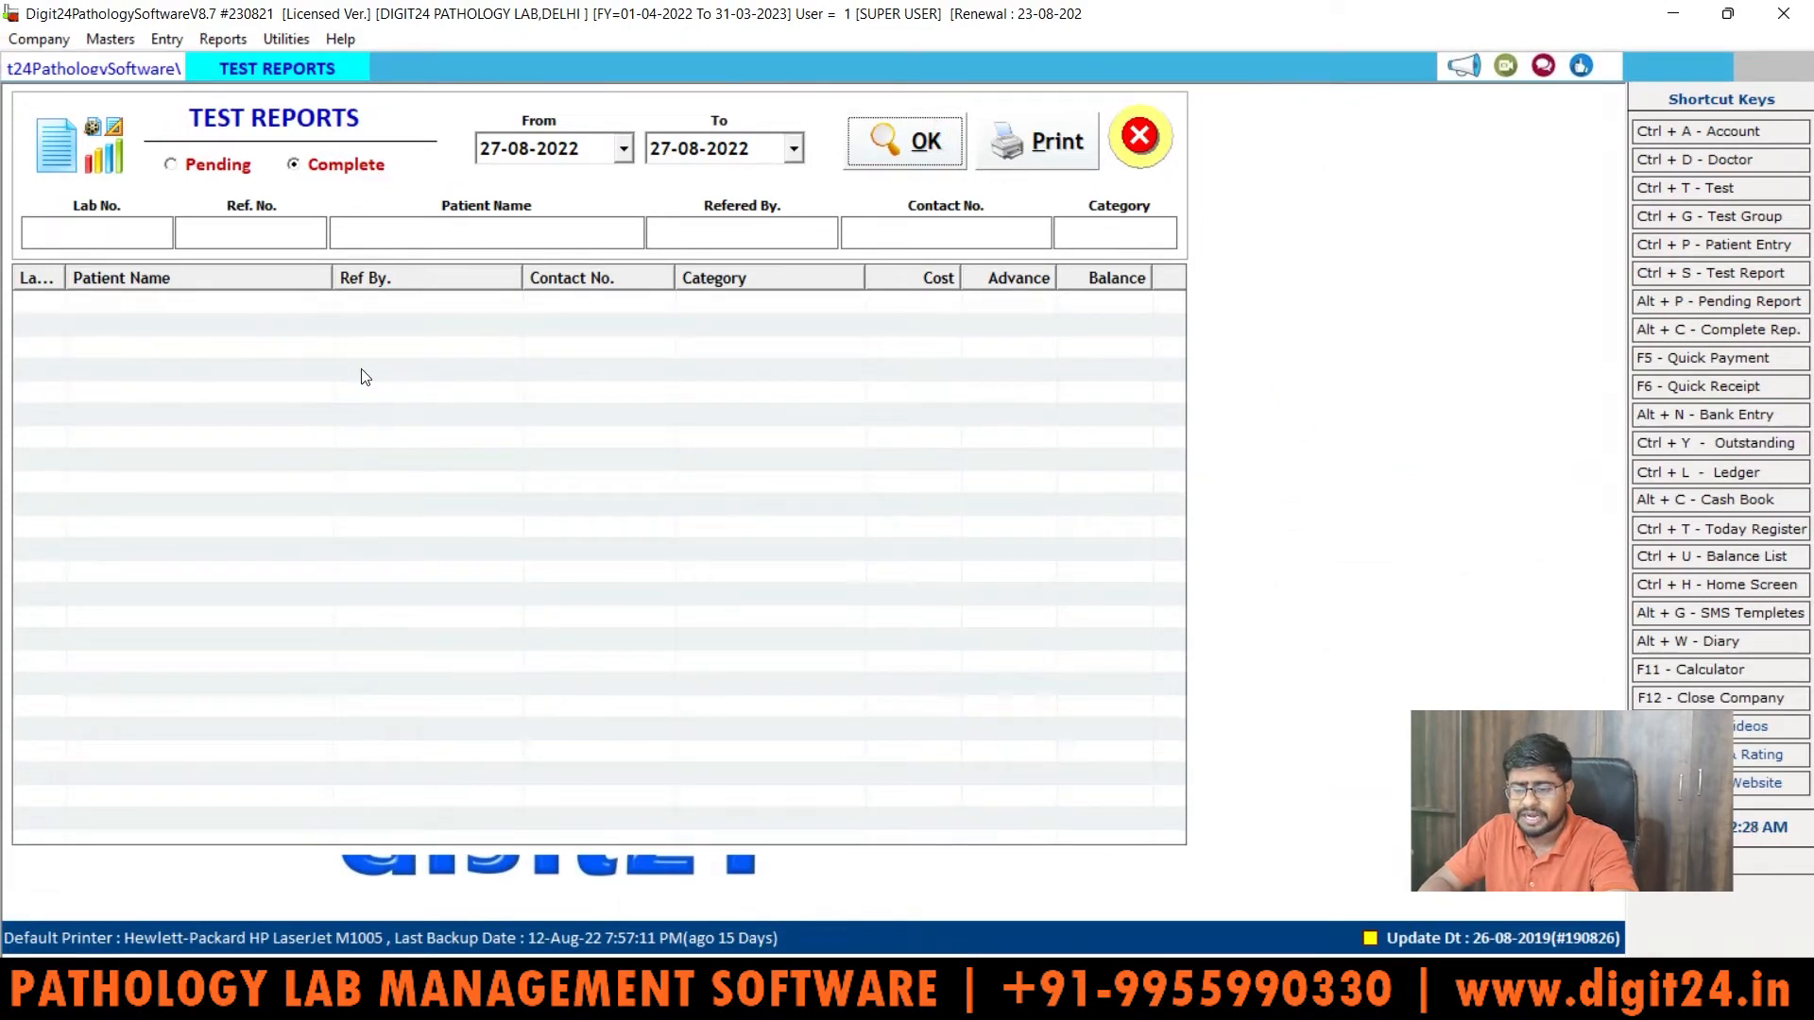
{"action": "left_click", "coordinate": [173, 166]}
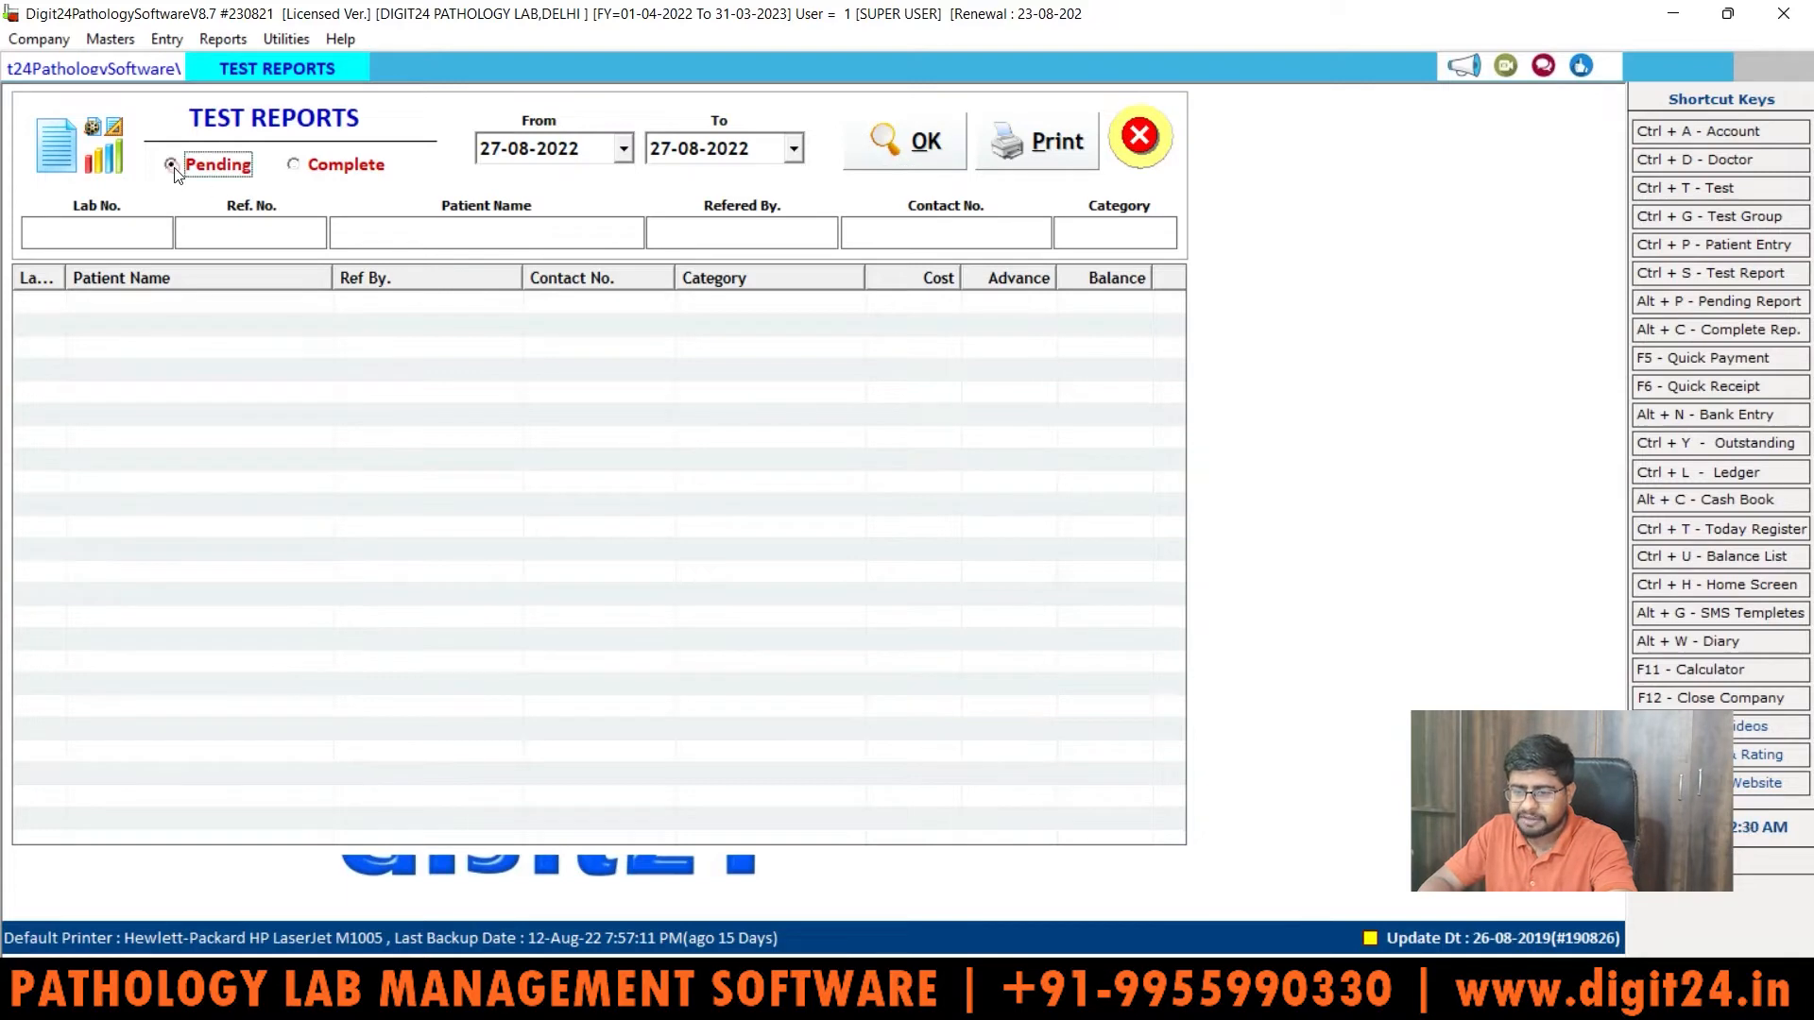
{"action": "left_click", "coordinate": [888, 146]}
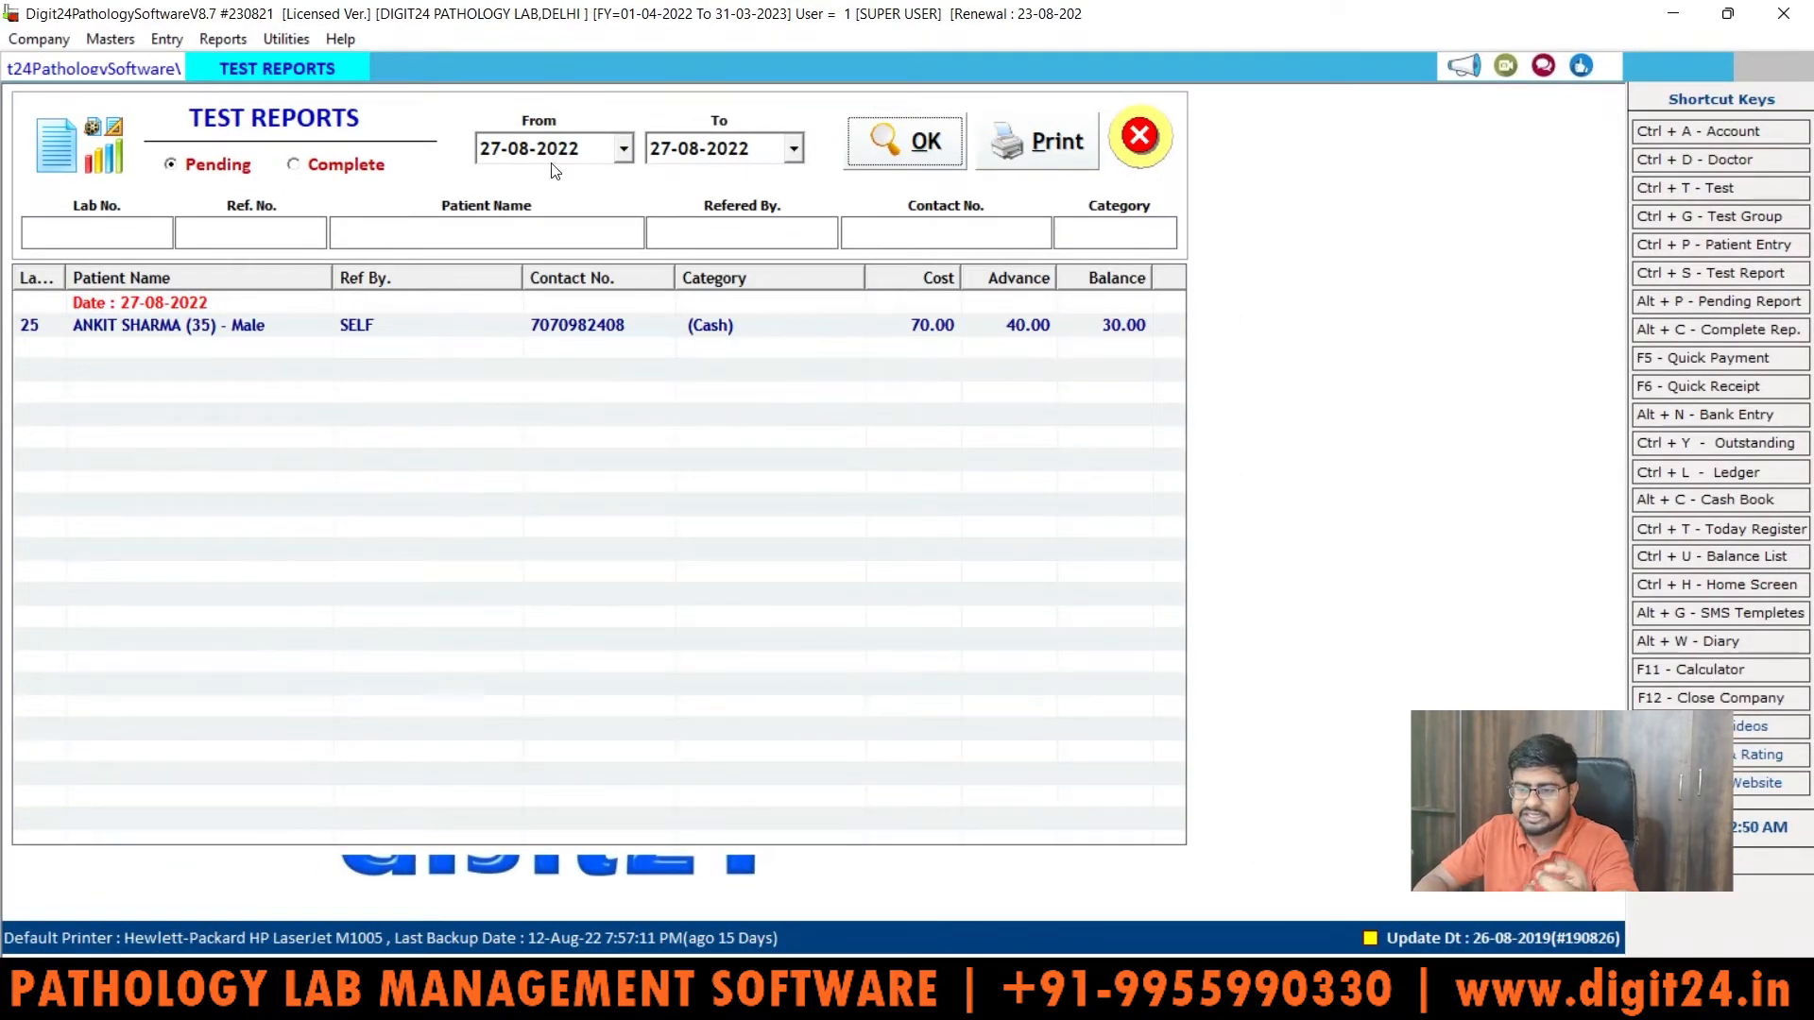
Step: Change the From date to 16-05-2022 and refresh the pending reports list
{"action": "left_click", "coordinate": [625, 151]}
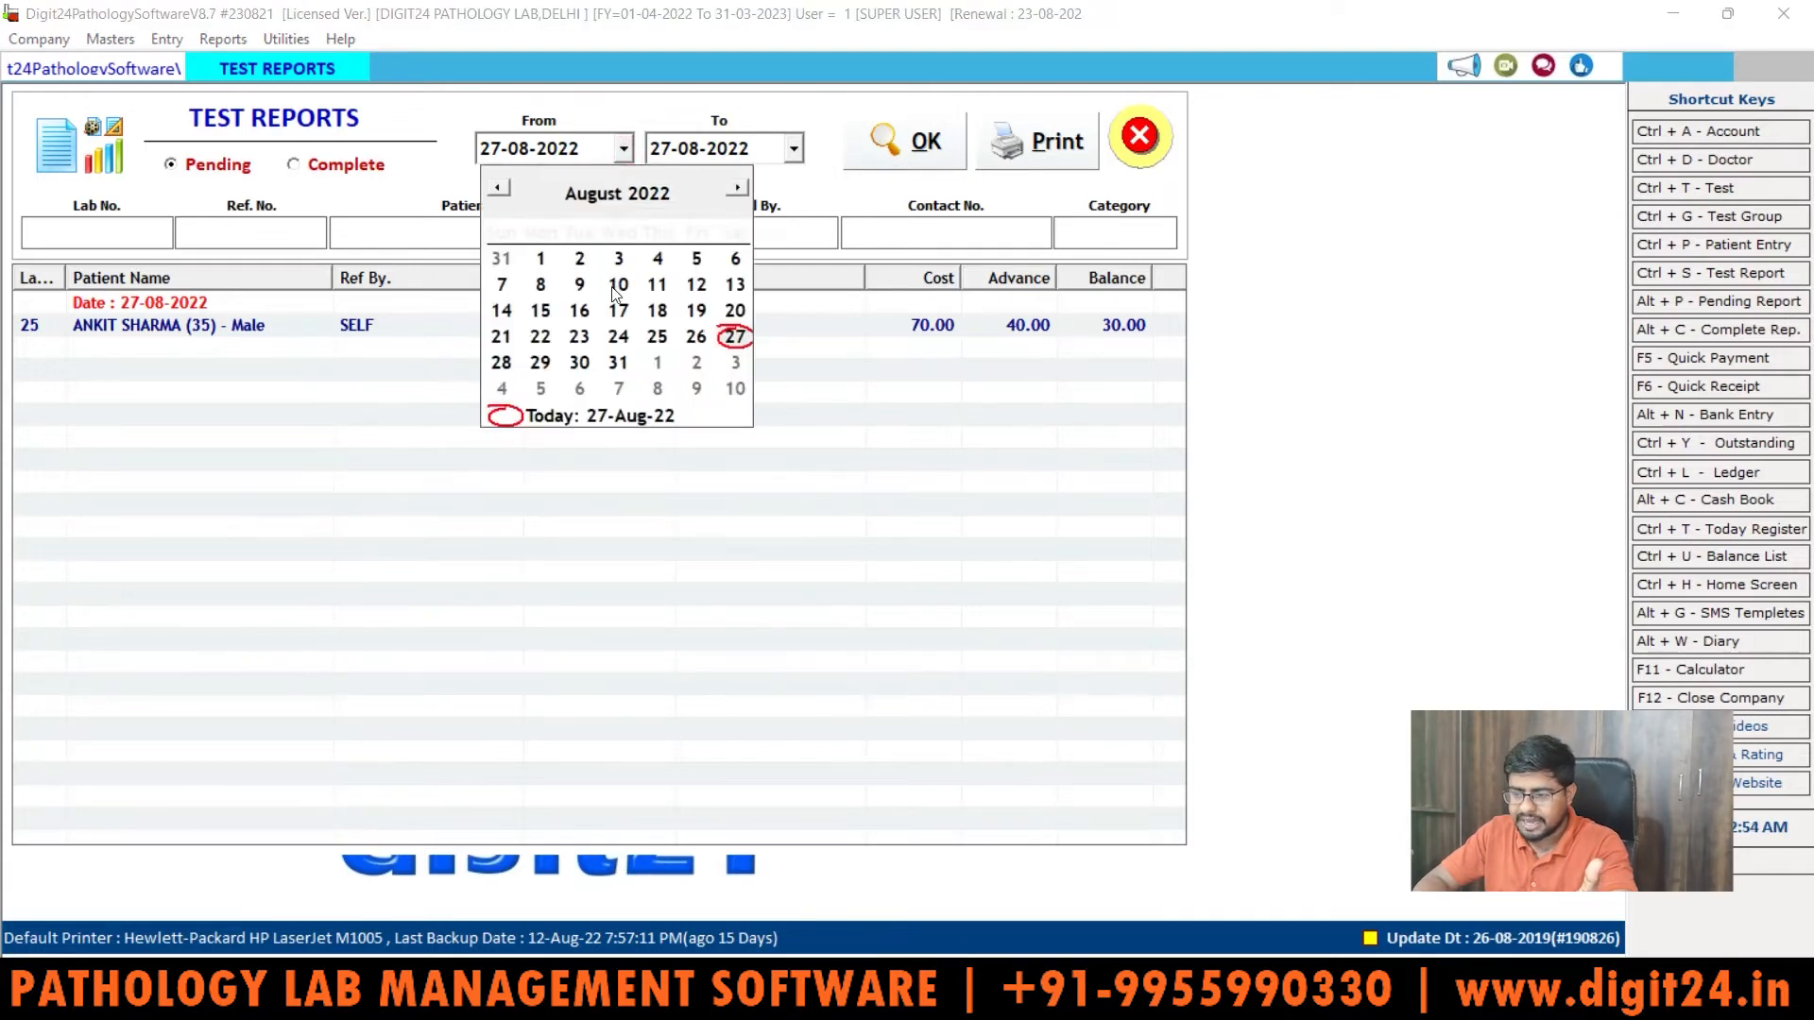
{"action": "left_click", "coordinate": [580, 312]}
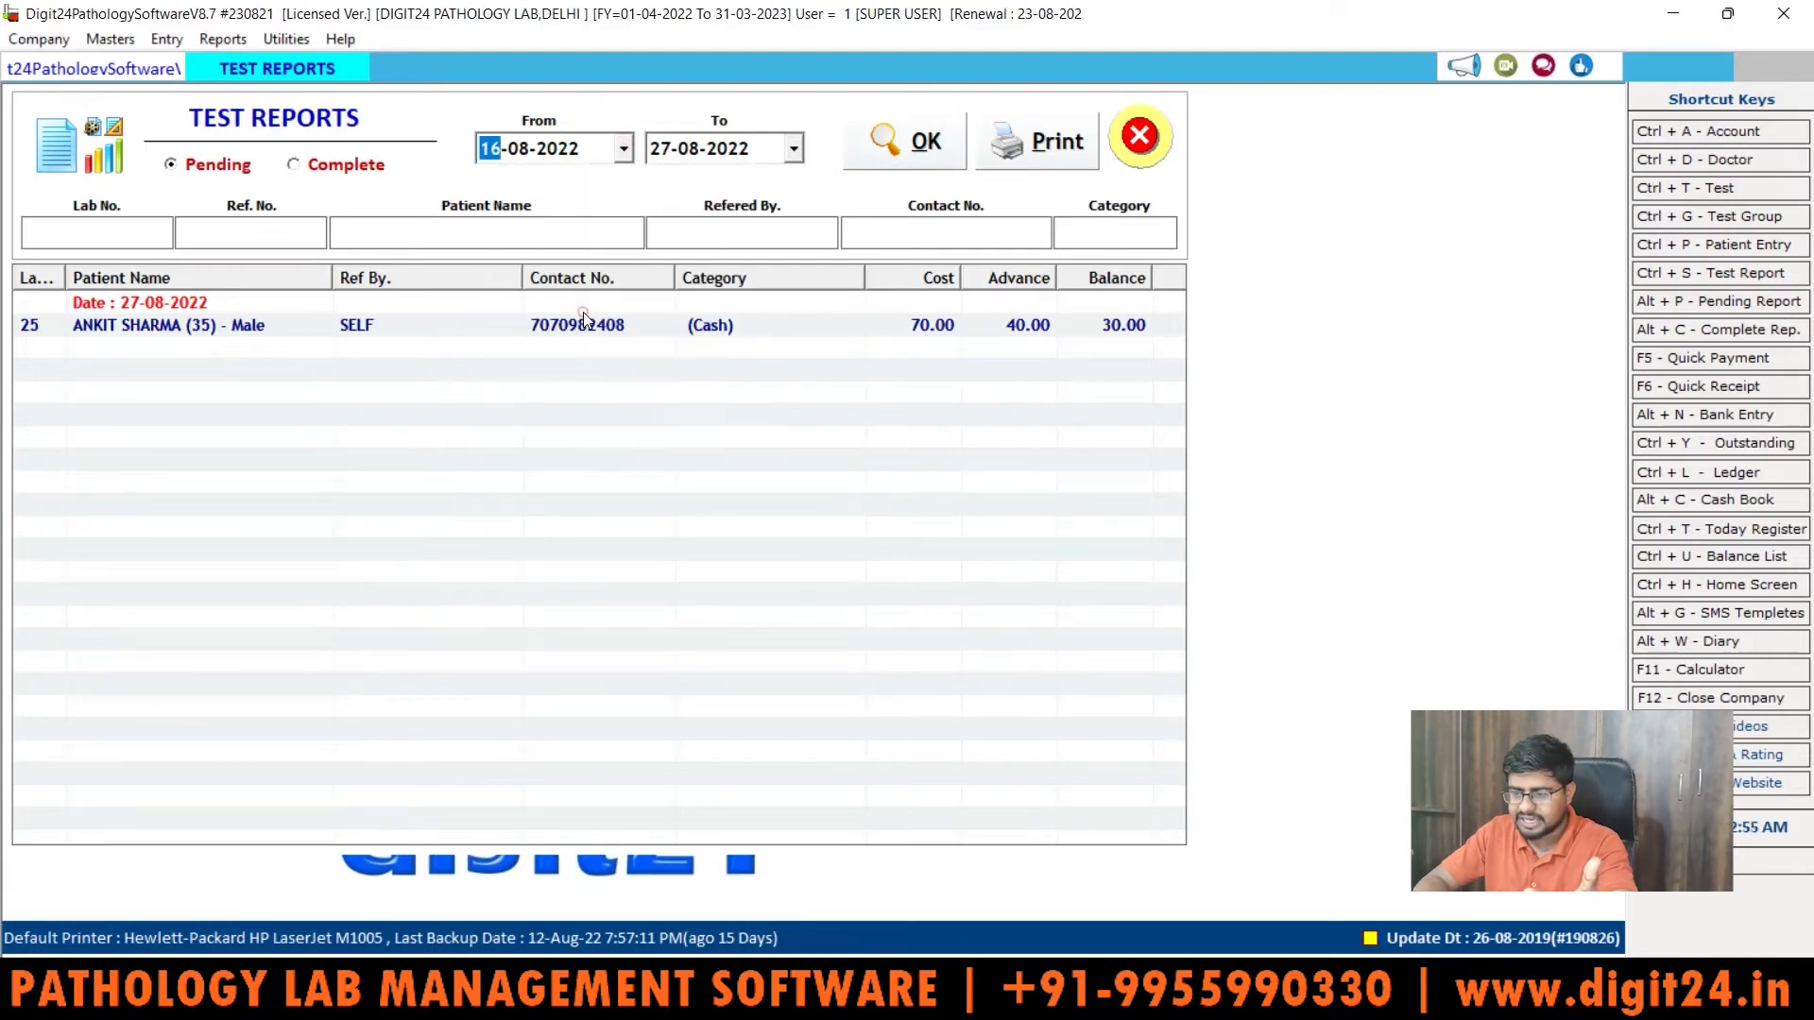
{"action": "left_click", "coordinate": [909, 134]}
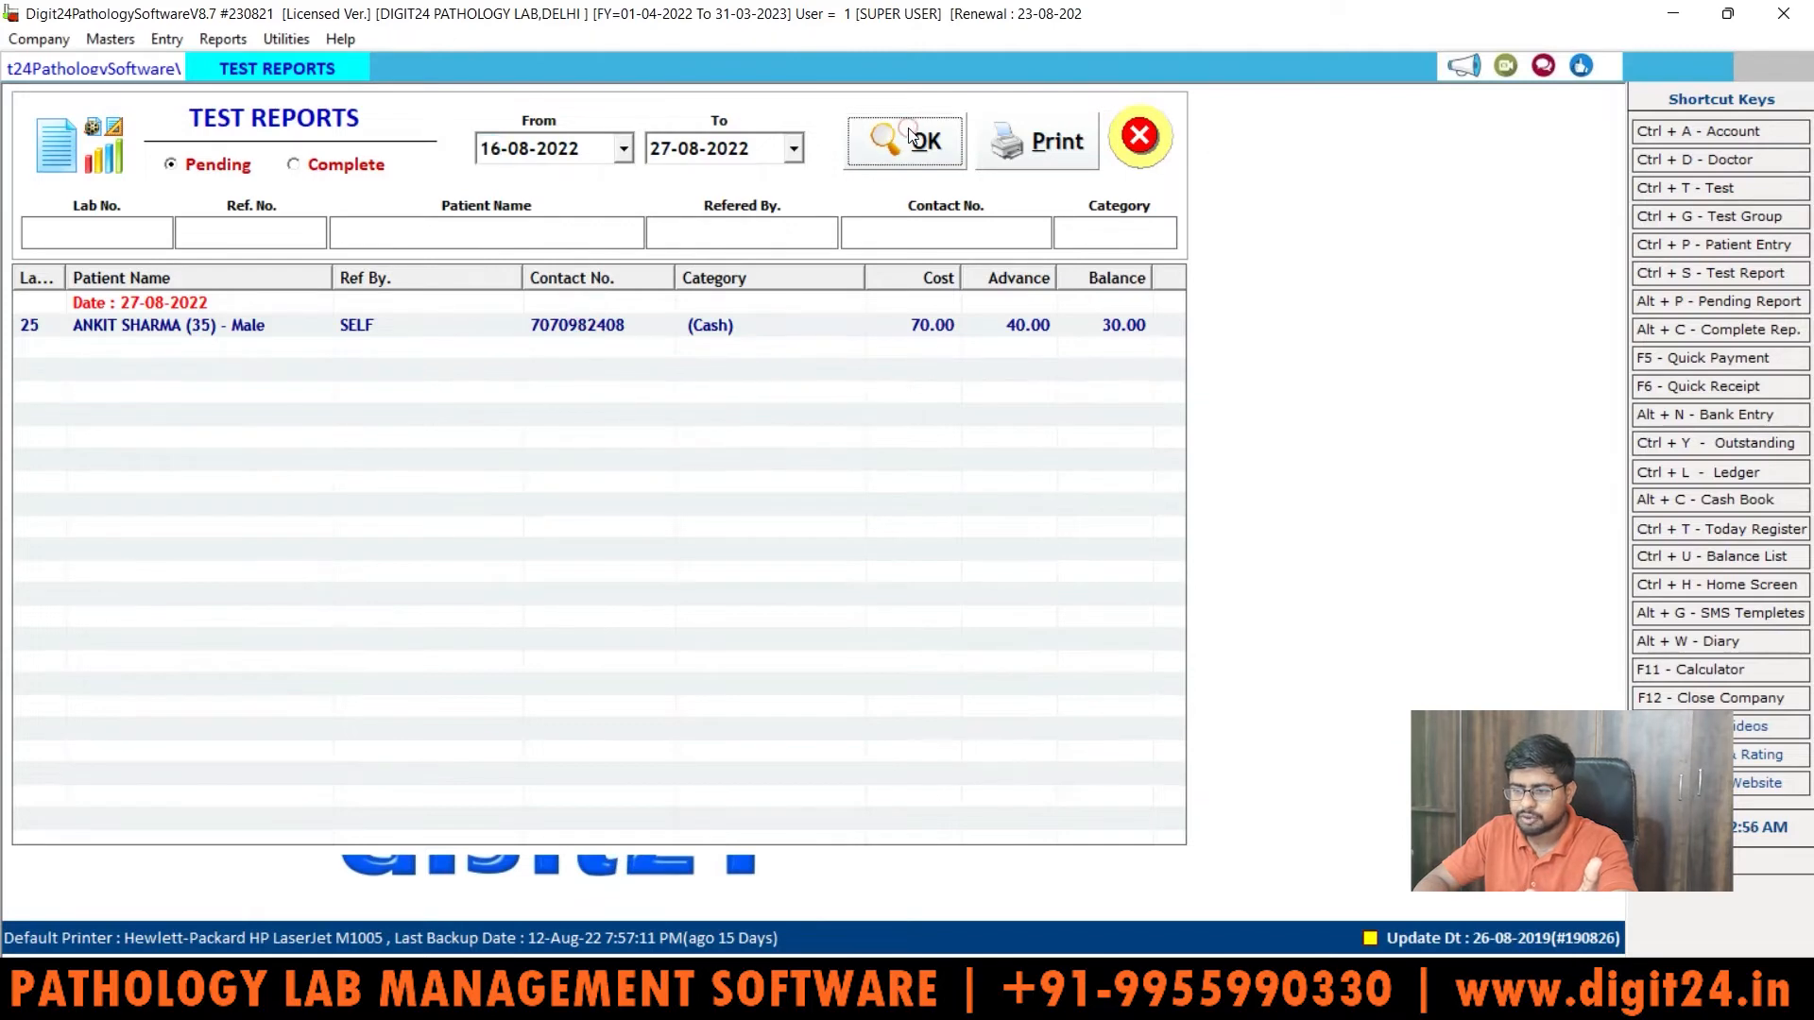
{"action": "left_click", "coordinate": [623, 148]}
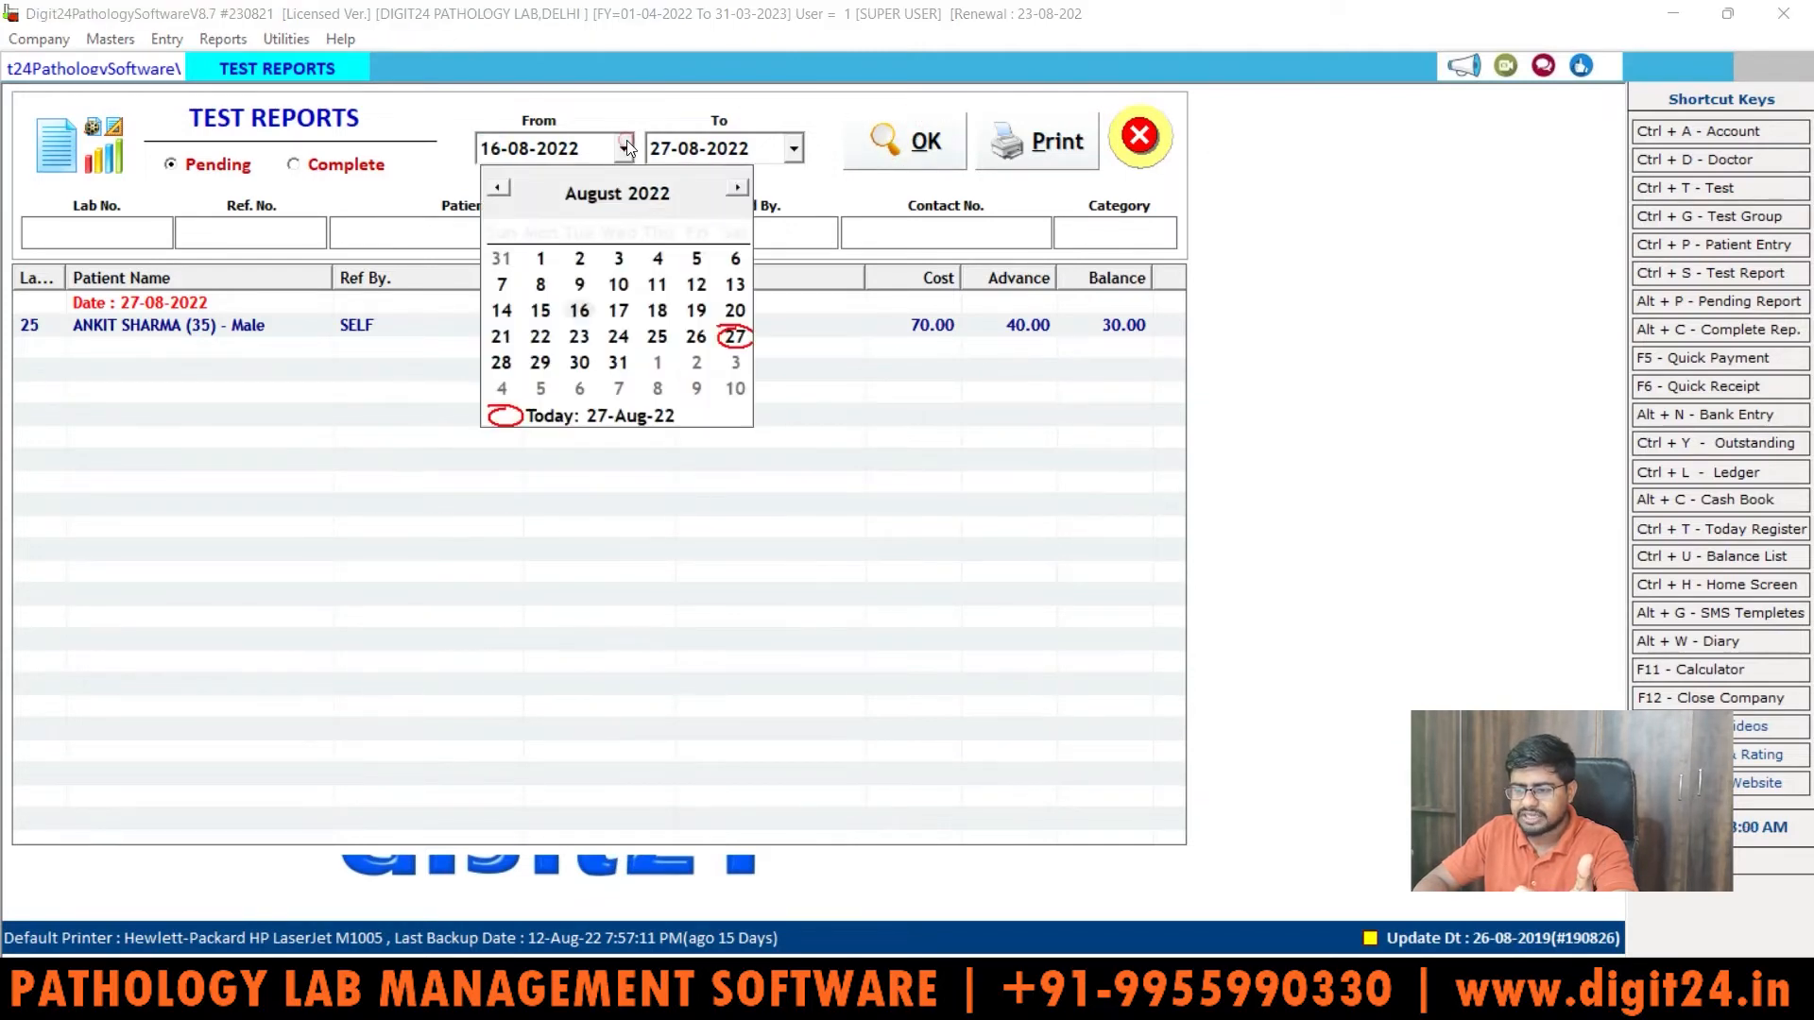
{"action": "left_click", "coordinate": [498, 190]}
{"action": "left_click", "coordinate": [498, 190]}
{"action": "left_click", "coordinate": [498, 190]}
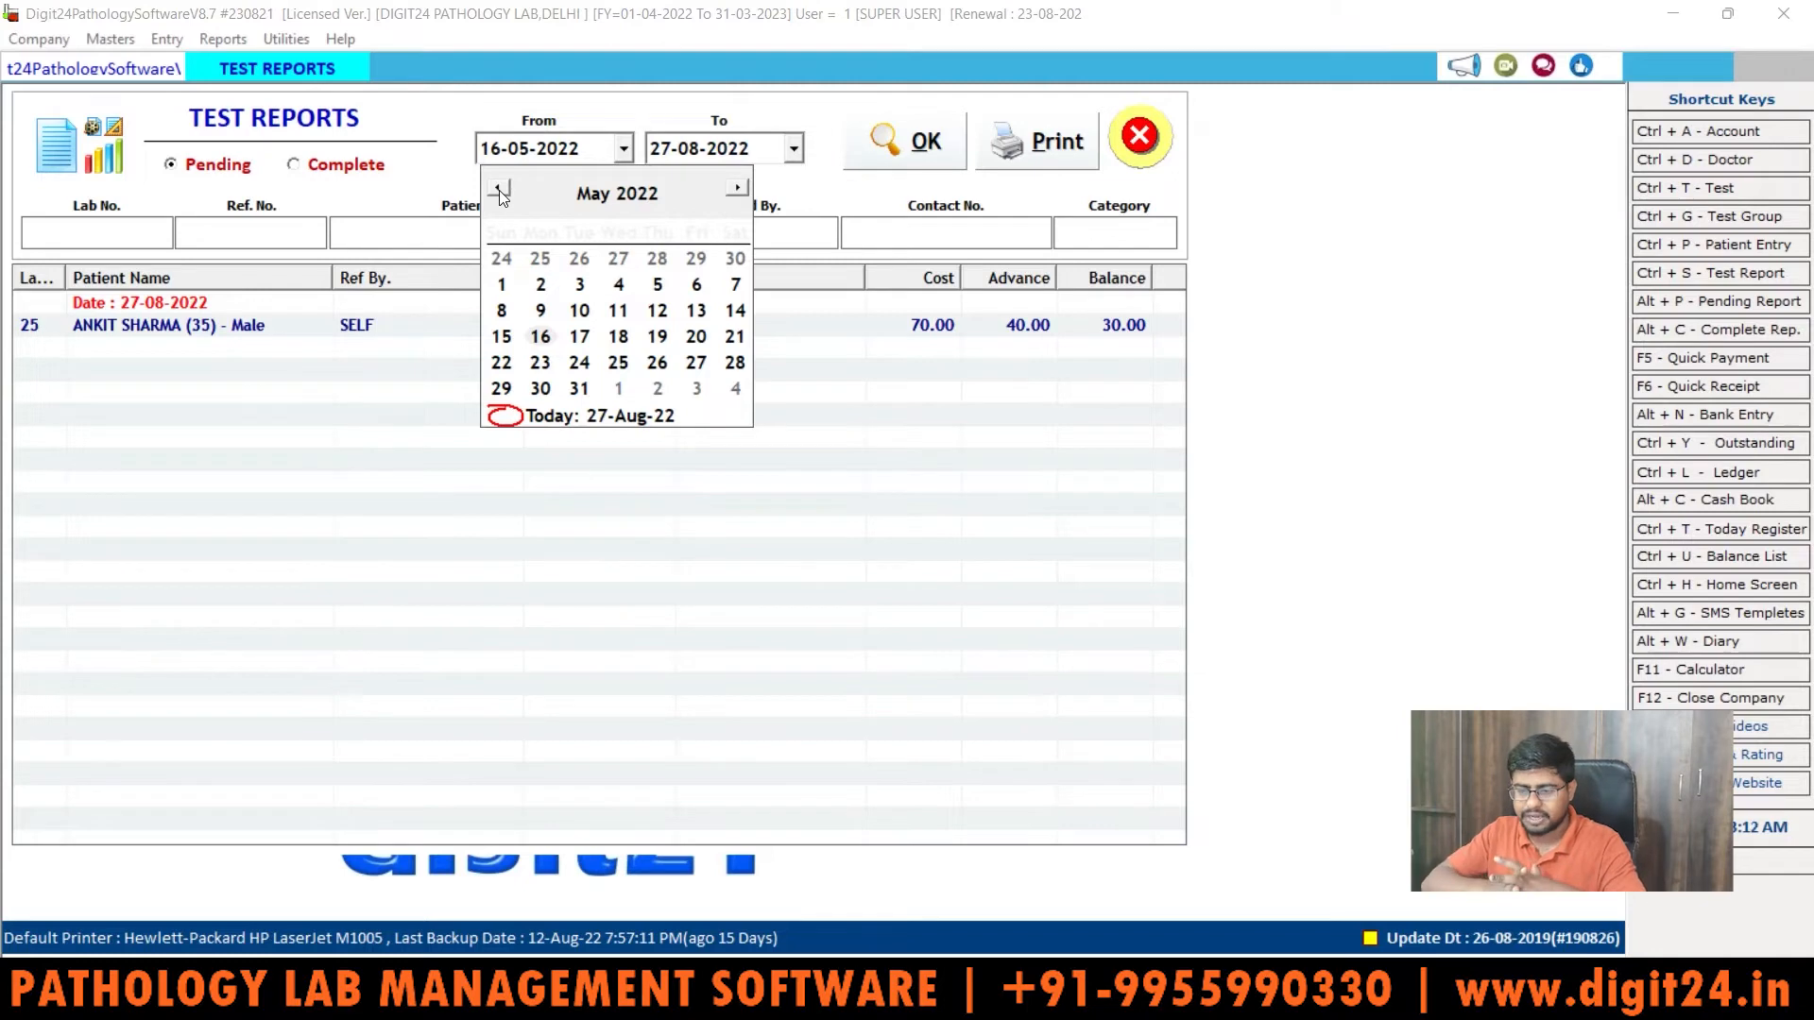
{"action": "left_click", "coordinate": [312, 349]}
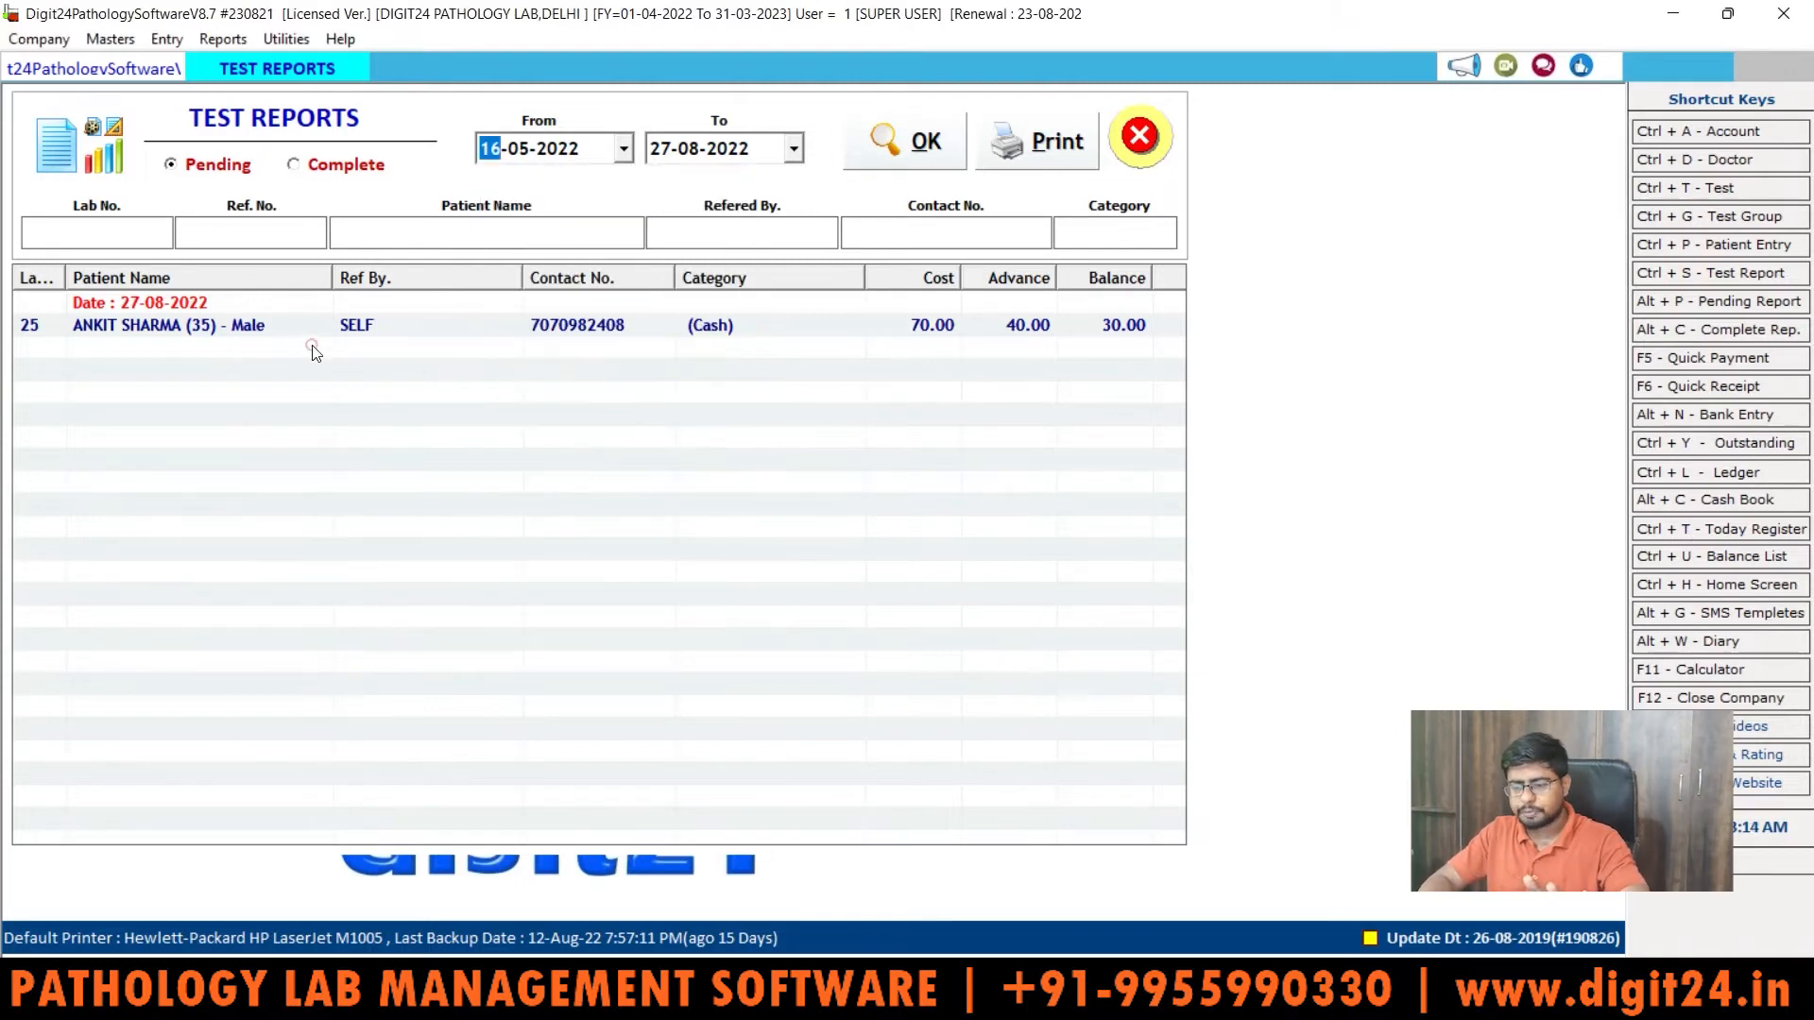
{"action": "left_click", "coordinate": [234, 345]}
Step: Open lab number 25's Test Report and select the WIDALTESTSLIDE Notes cell
{"action": "double_click", "coordinate": [234, 335]}
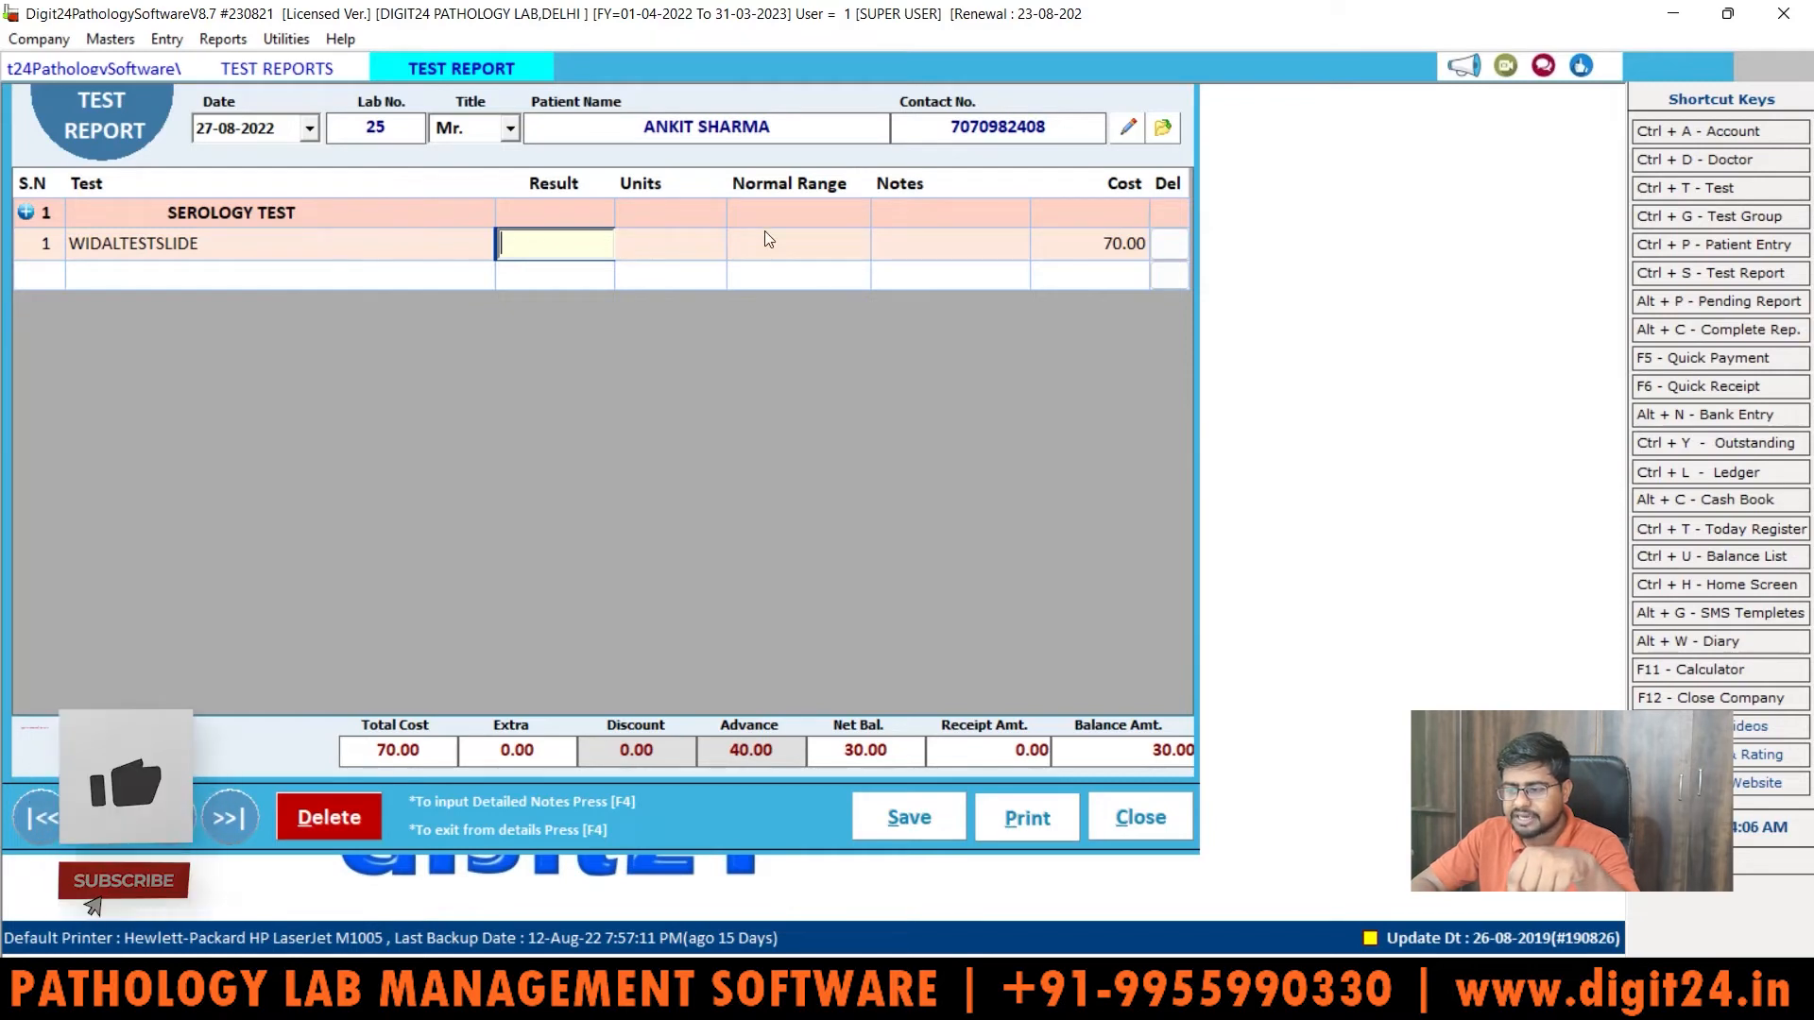
{"action": "left_click", "coordinate": [907, 252]}
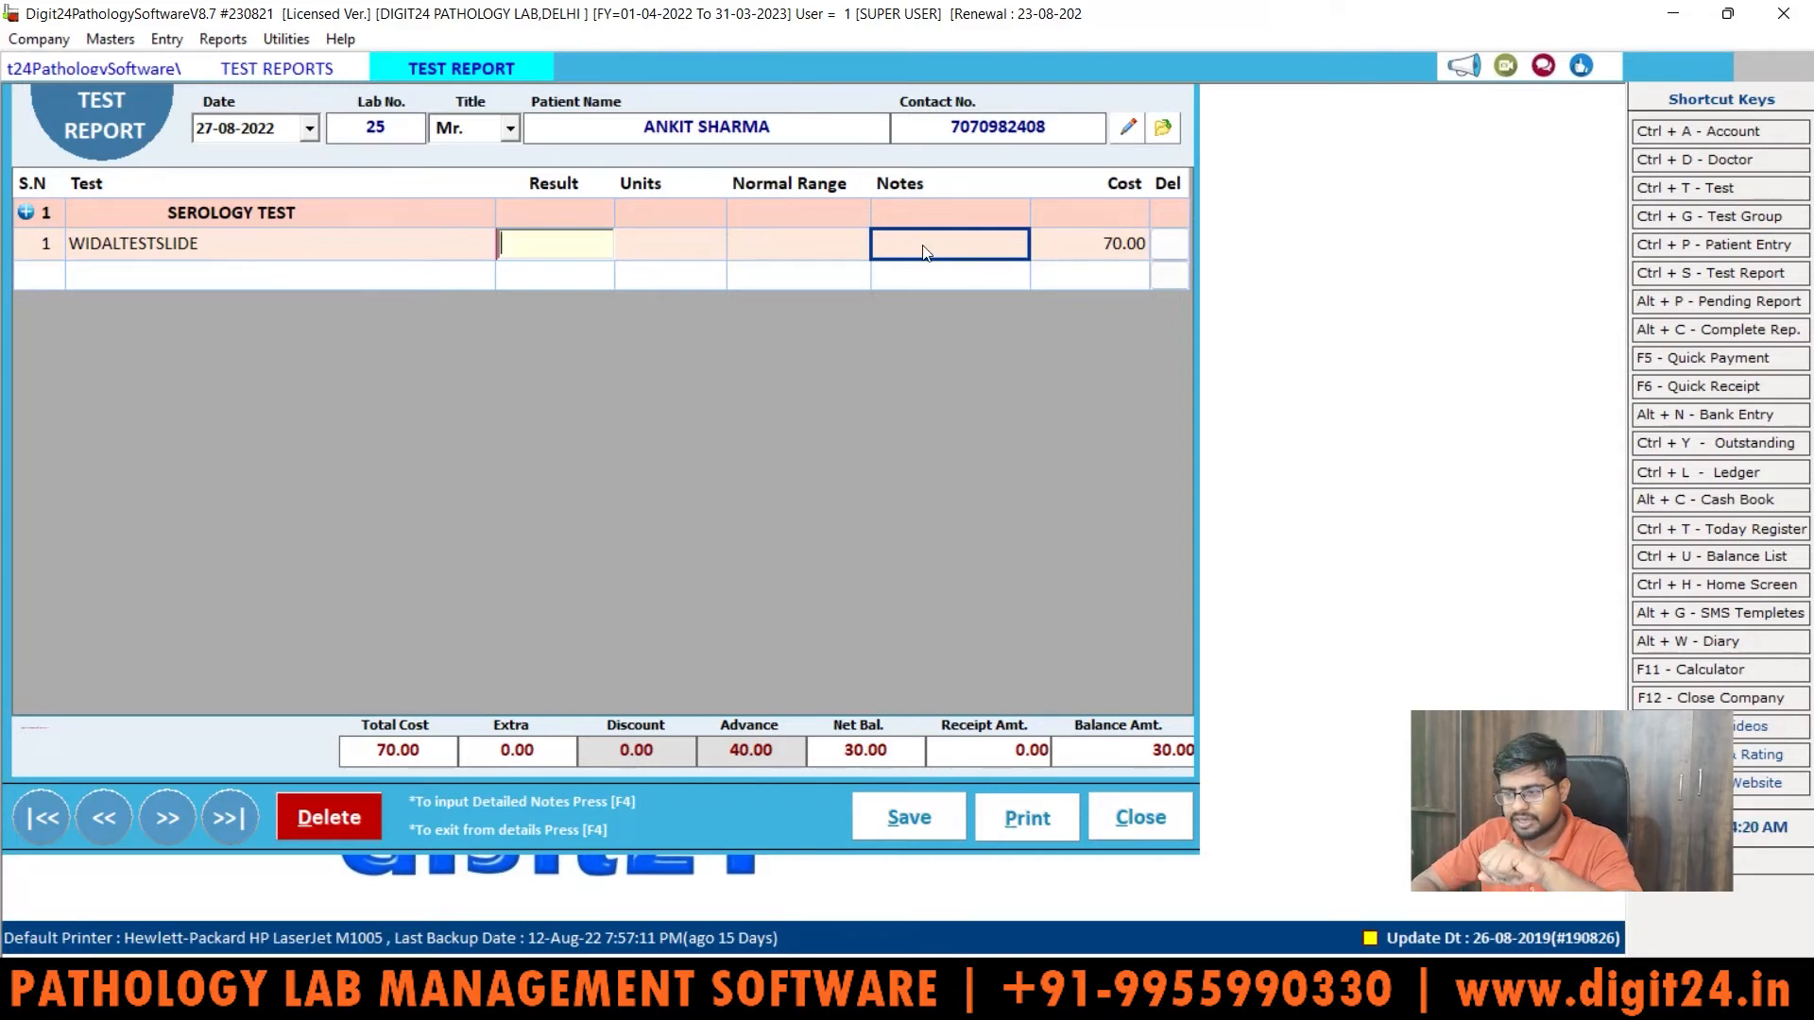
Step: Tick Widal titres TO 1:40, AH 1:20, BH 1:160 and add the remark 'Normal Patient'
{"action": "left_click", "coordinate": [925, 247]}
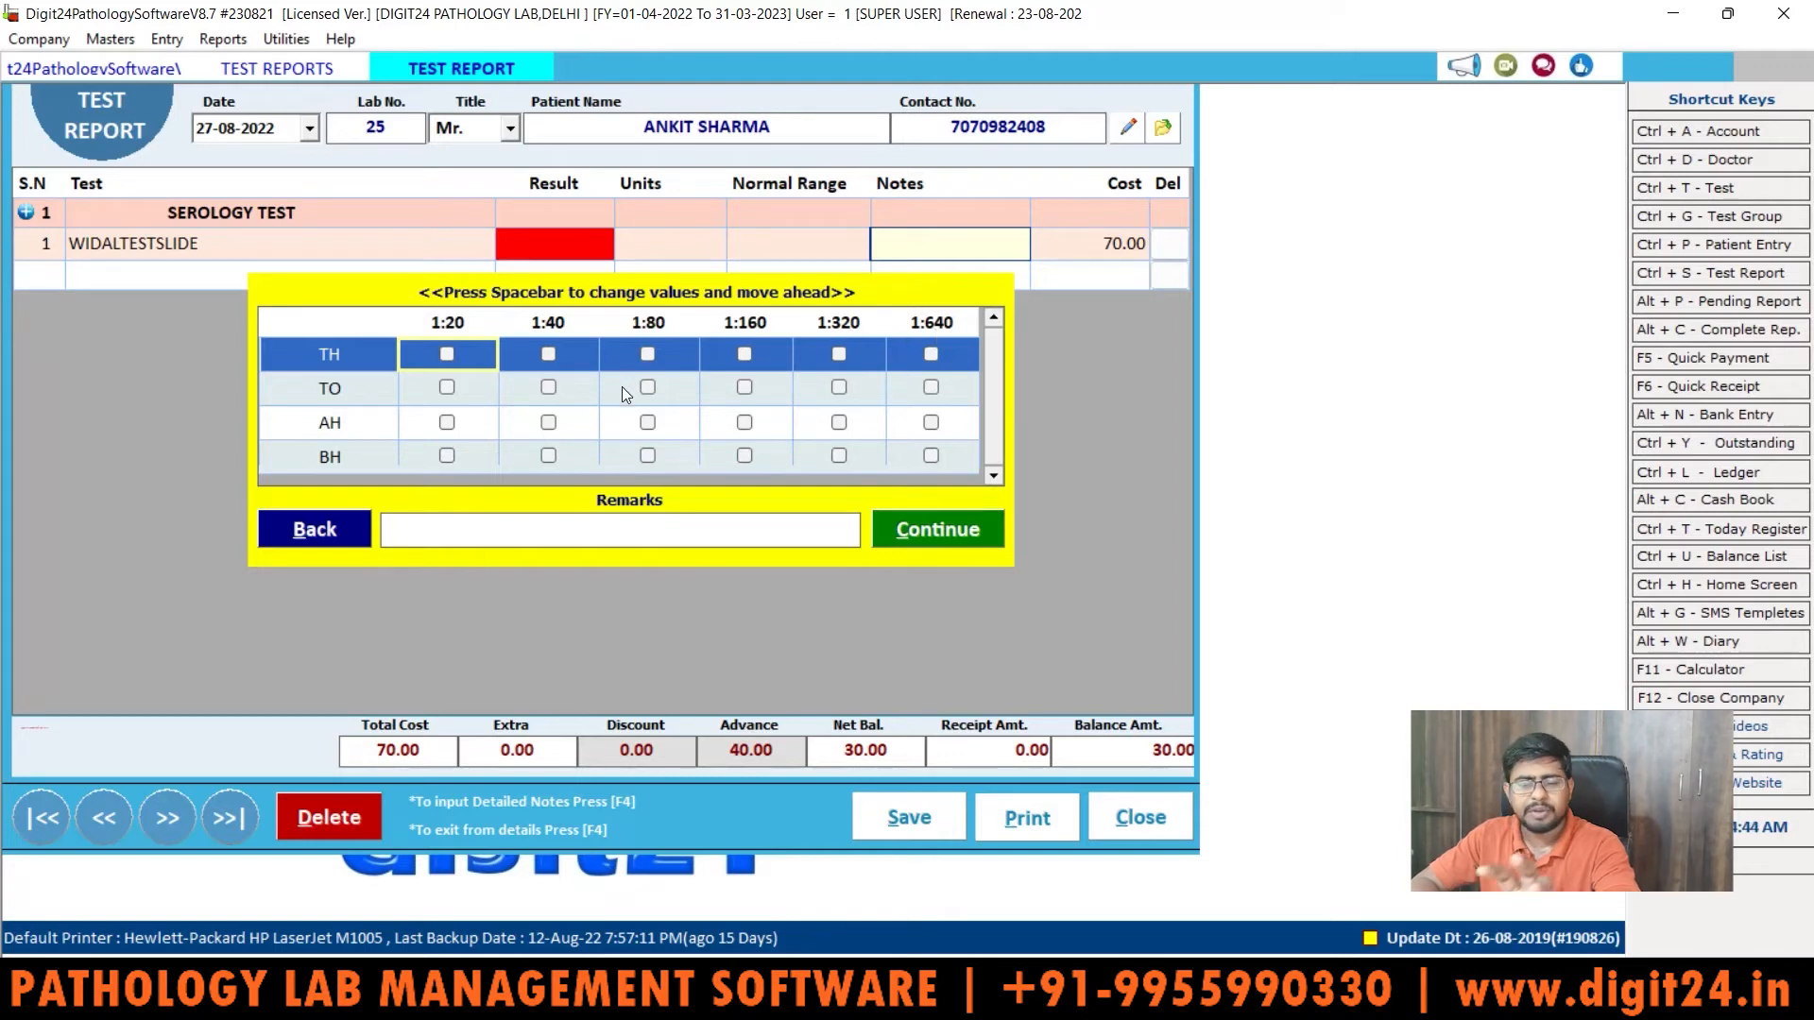
{"action": "left_click", "coordinate": [546, 386]}
{"action": "left_click", "coordinate": [447, 425]}
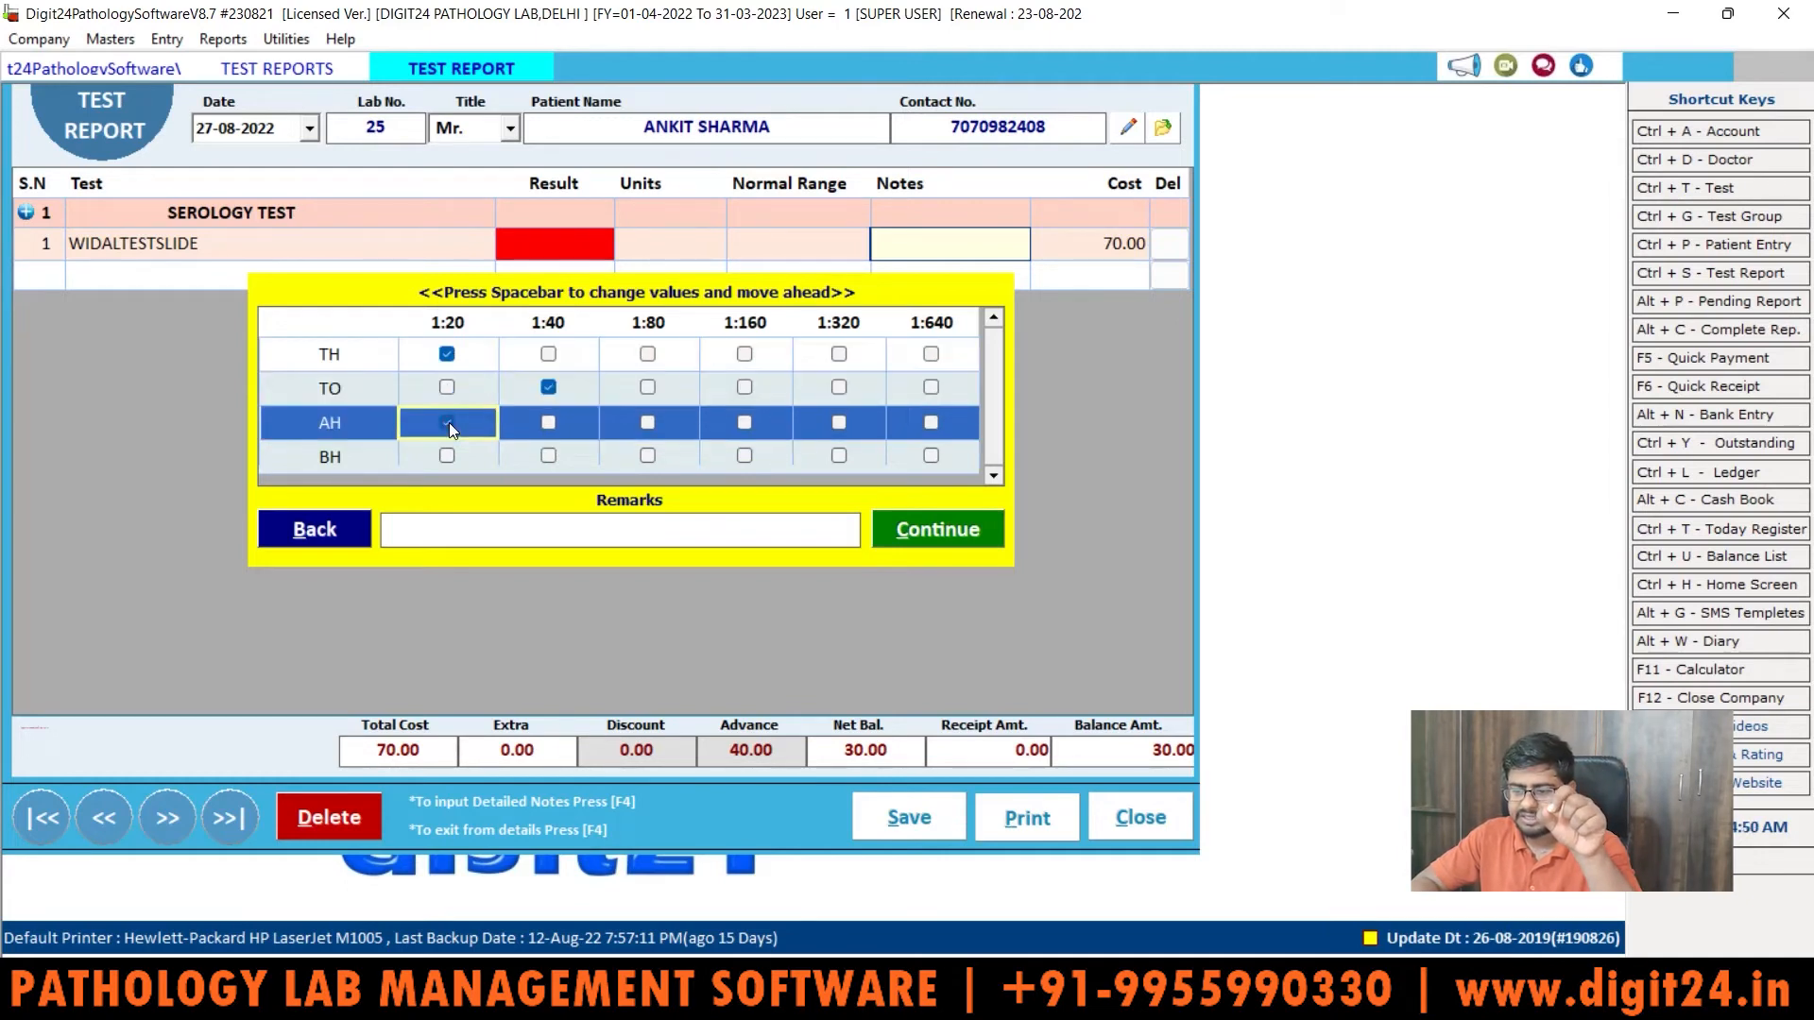
{"action": "left_click", "coordinate": [746, 456]}
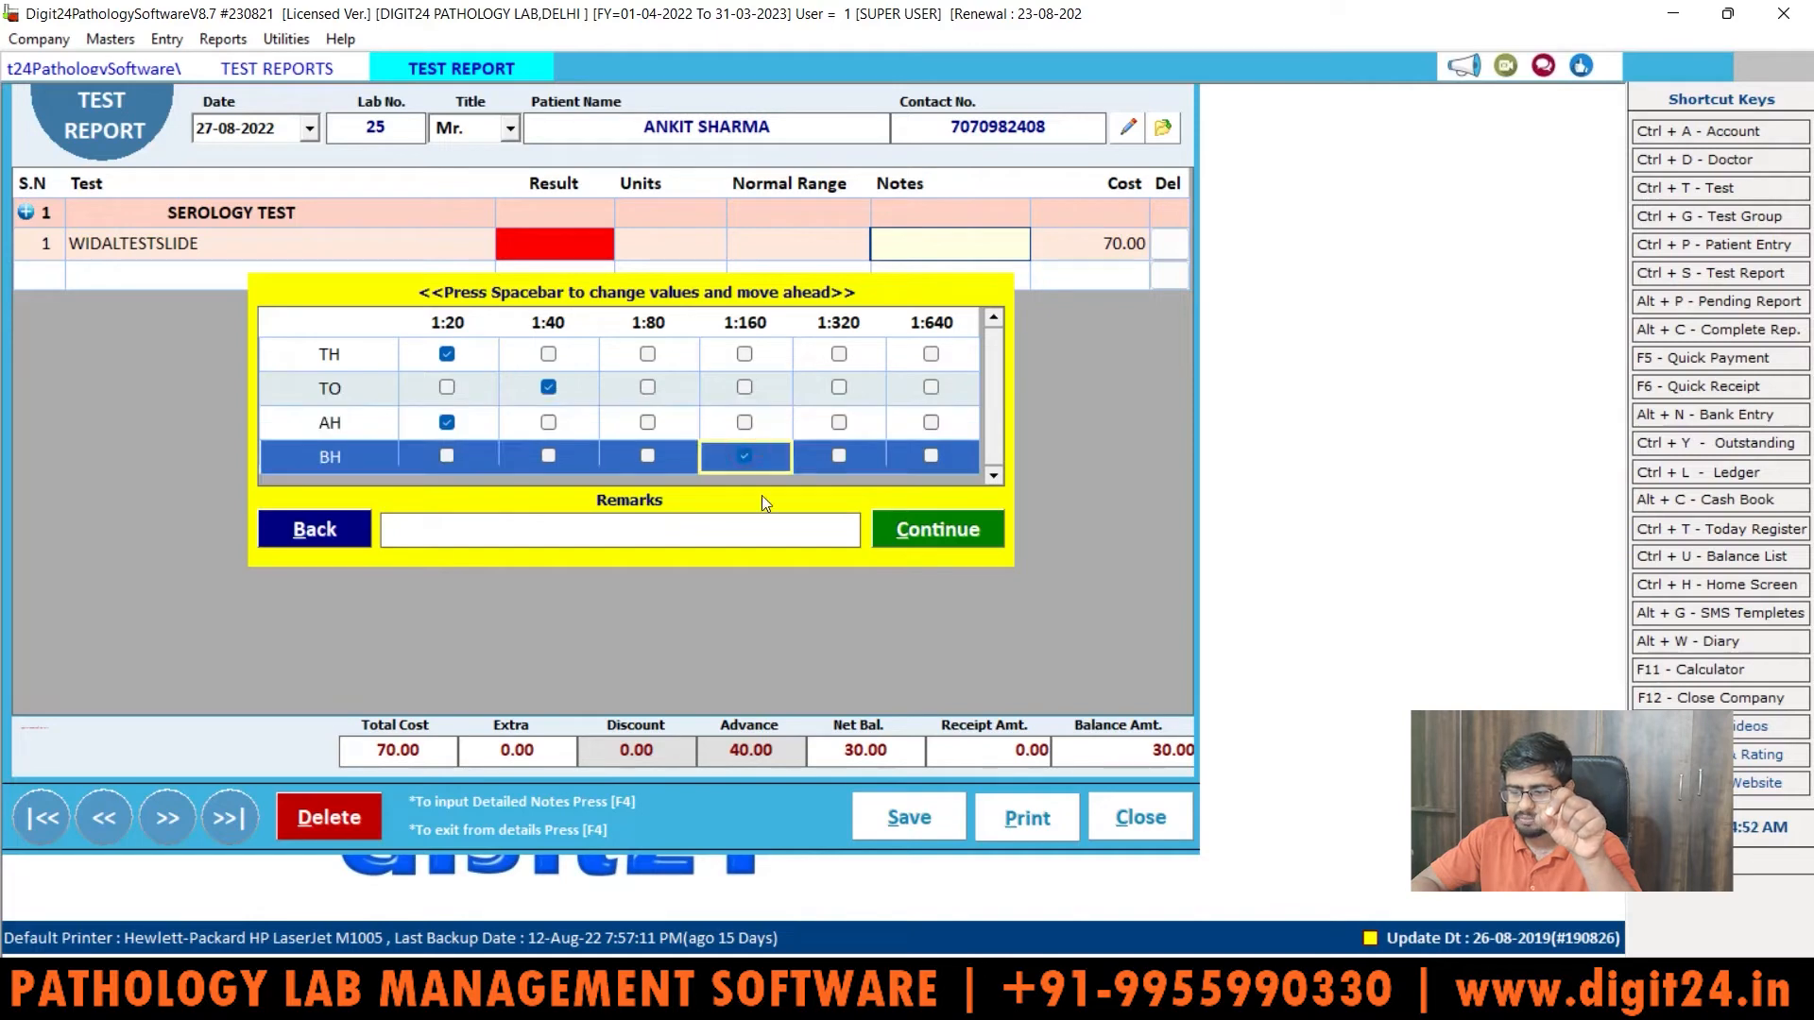
{"action": "left_click", "coordinate": [670, 516]}
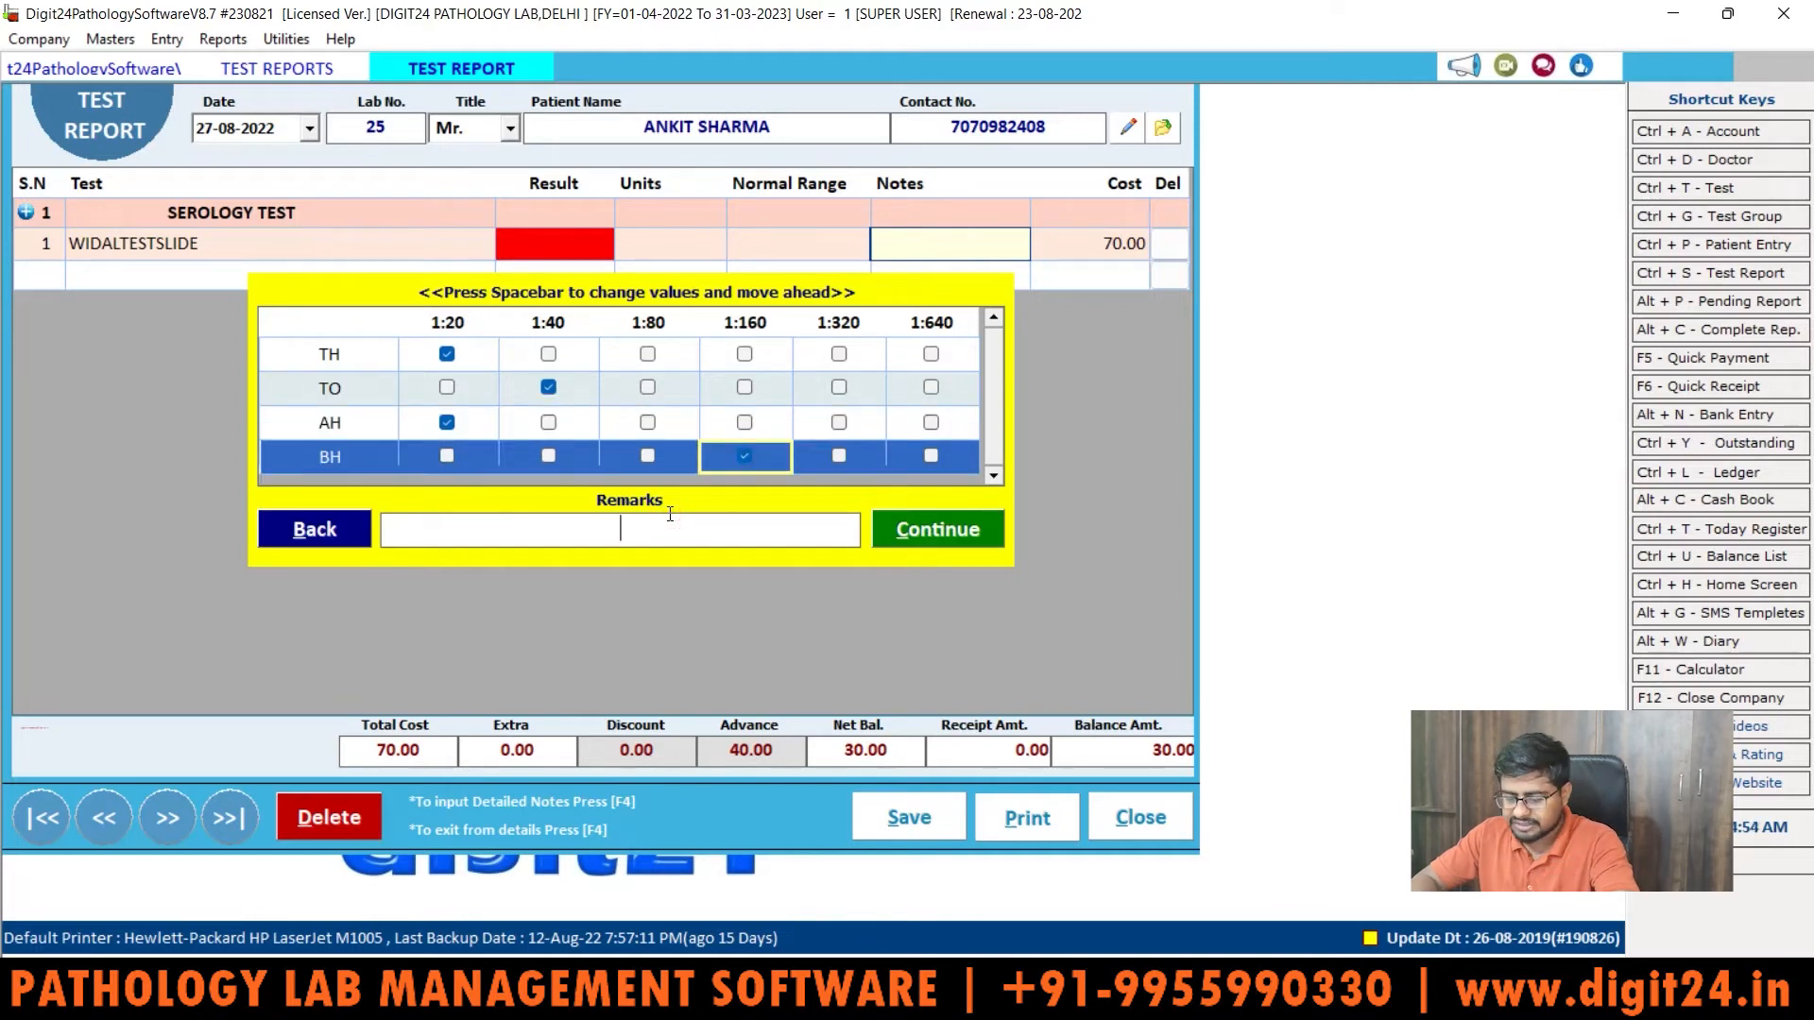
{"action": "type", "text": "Nor"}
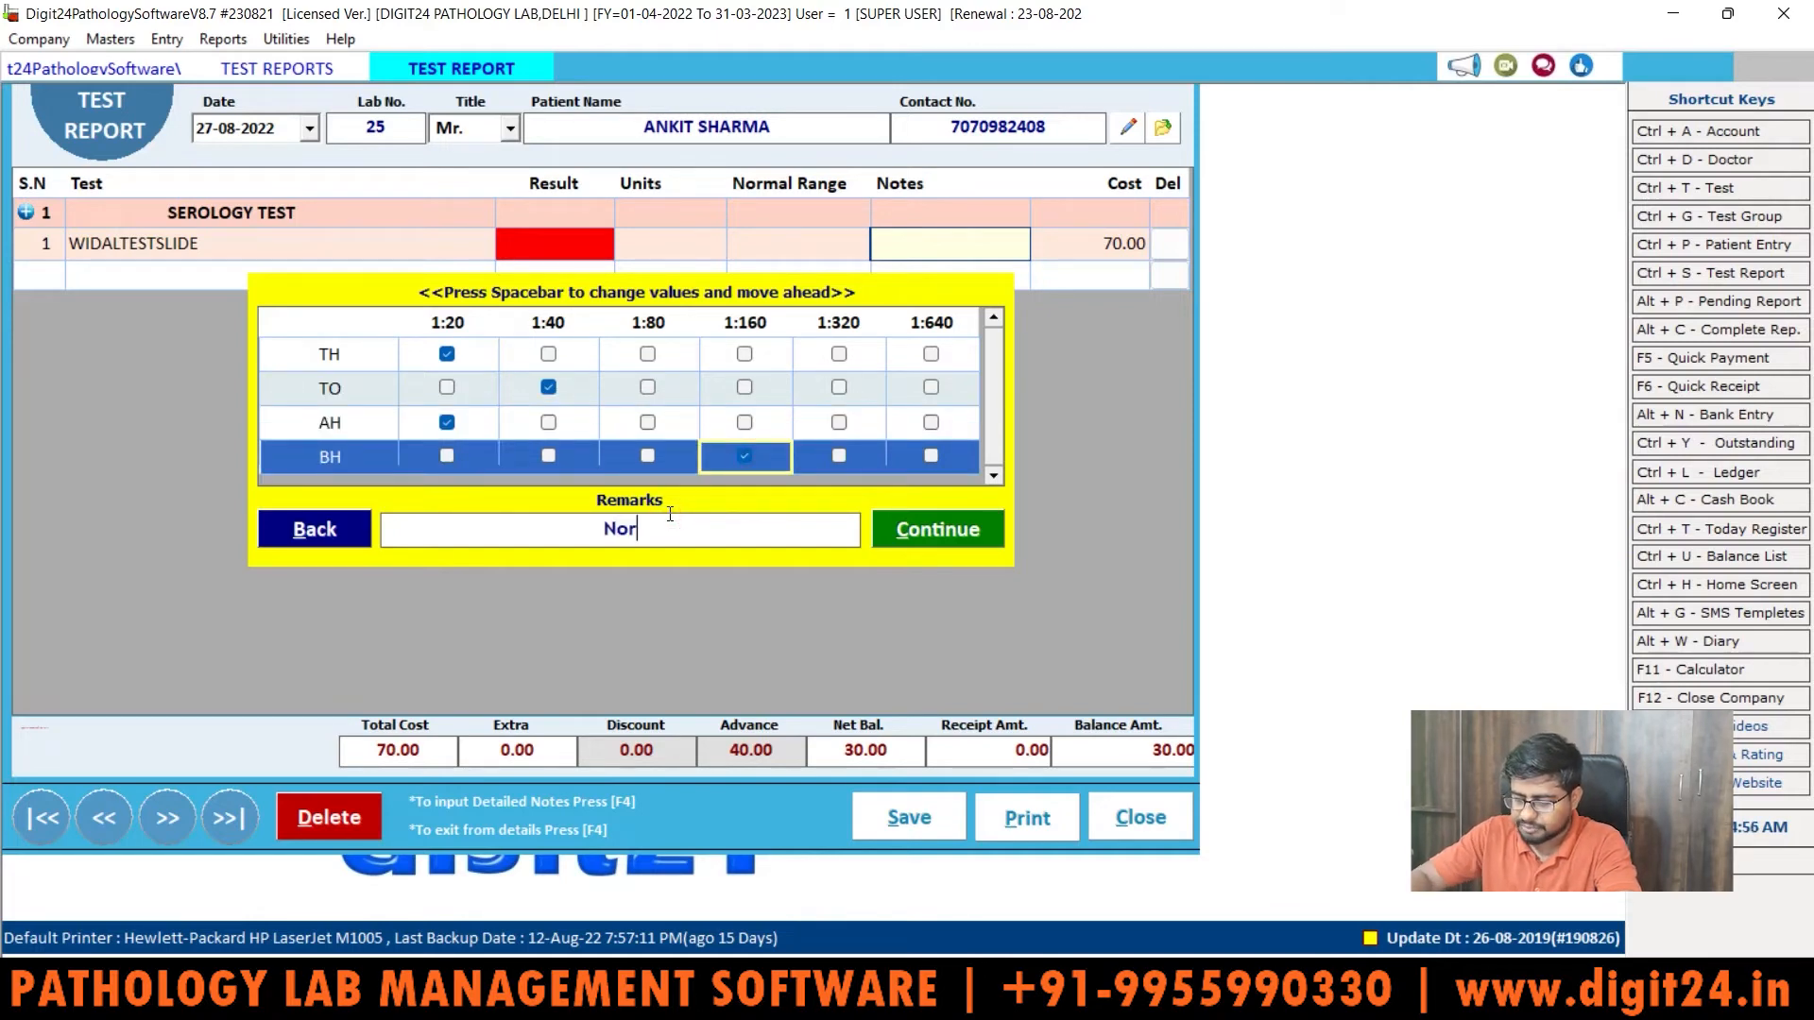
{"action": "type", "text": "mal P"}
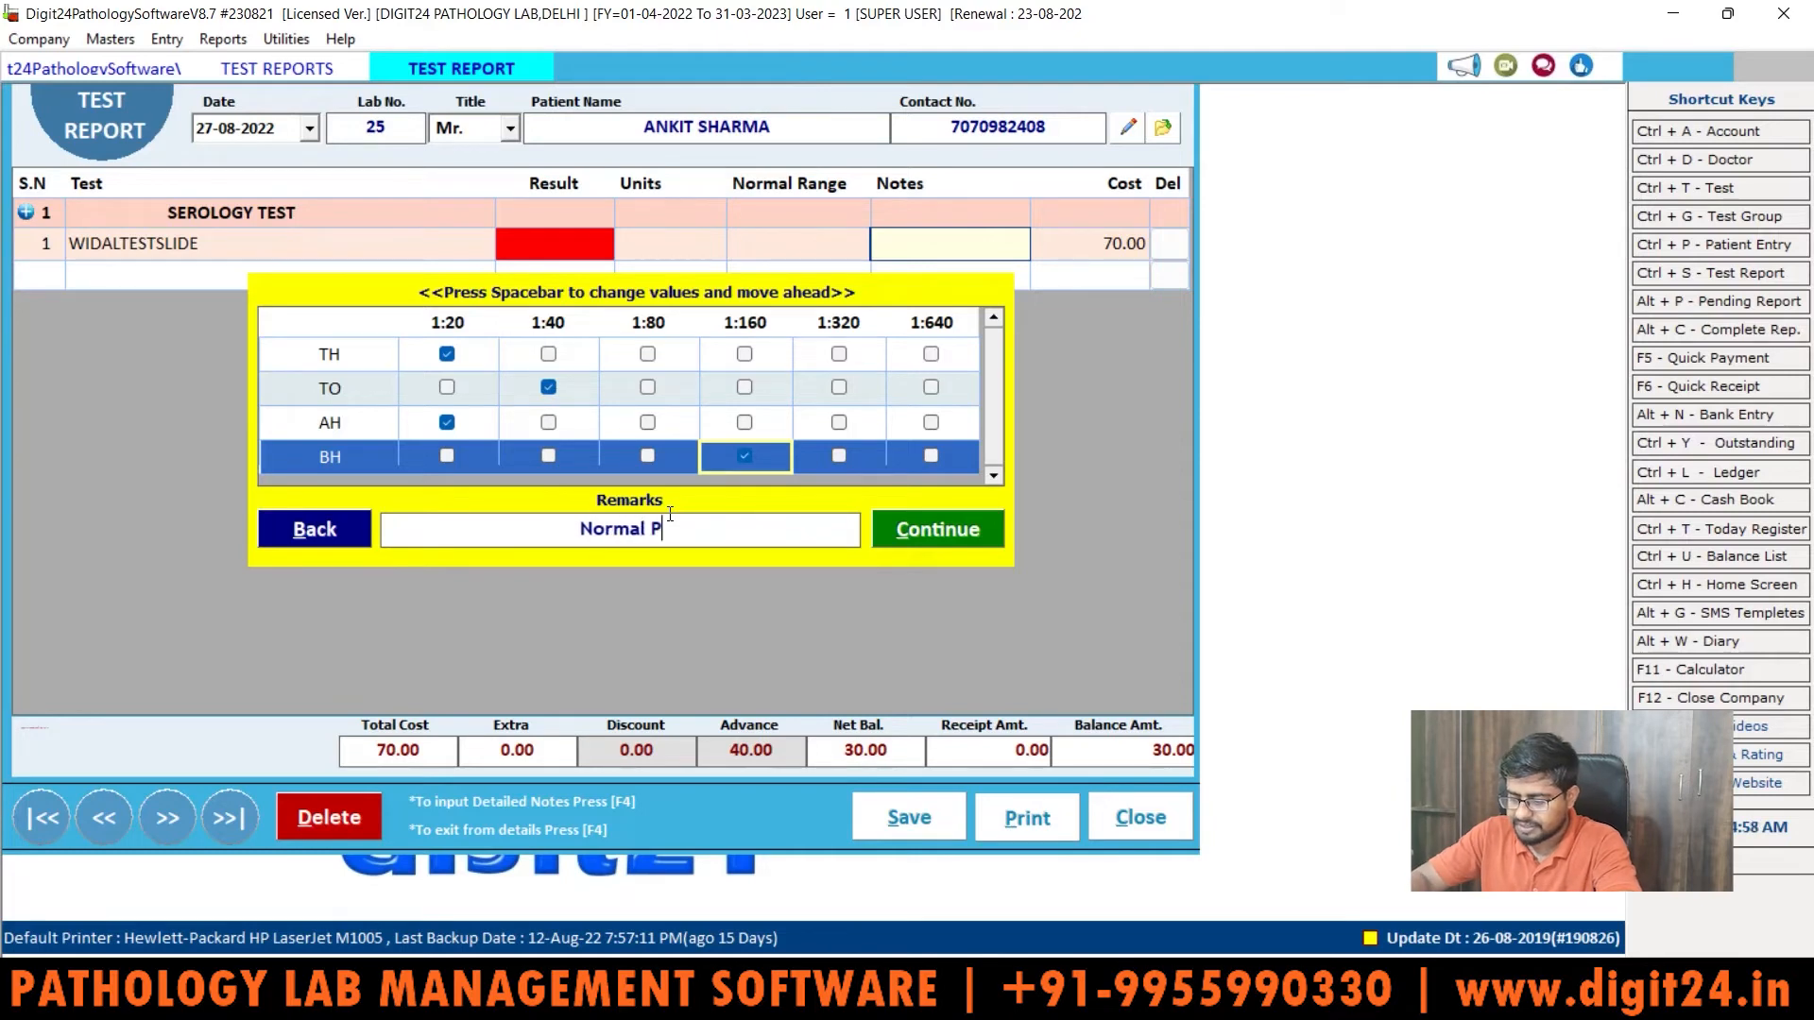
{"action": "type", "text": "atient"}
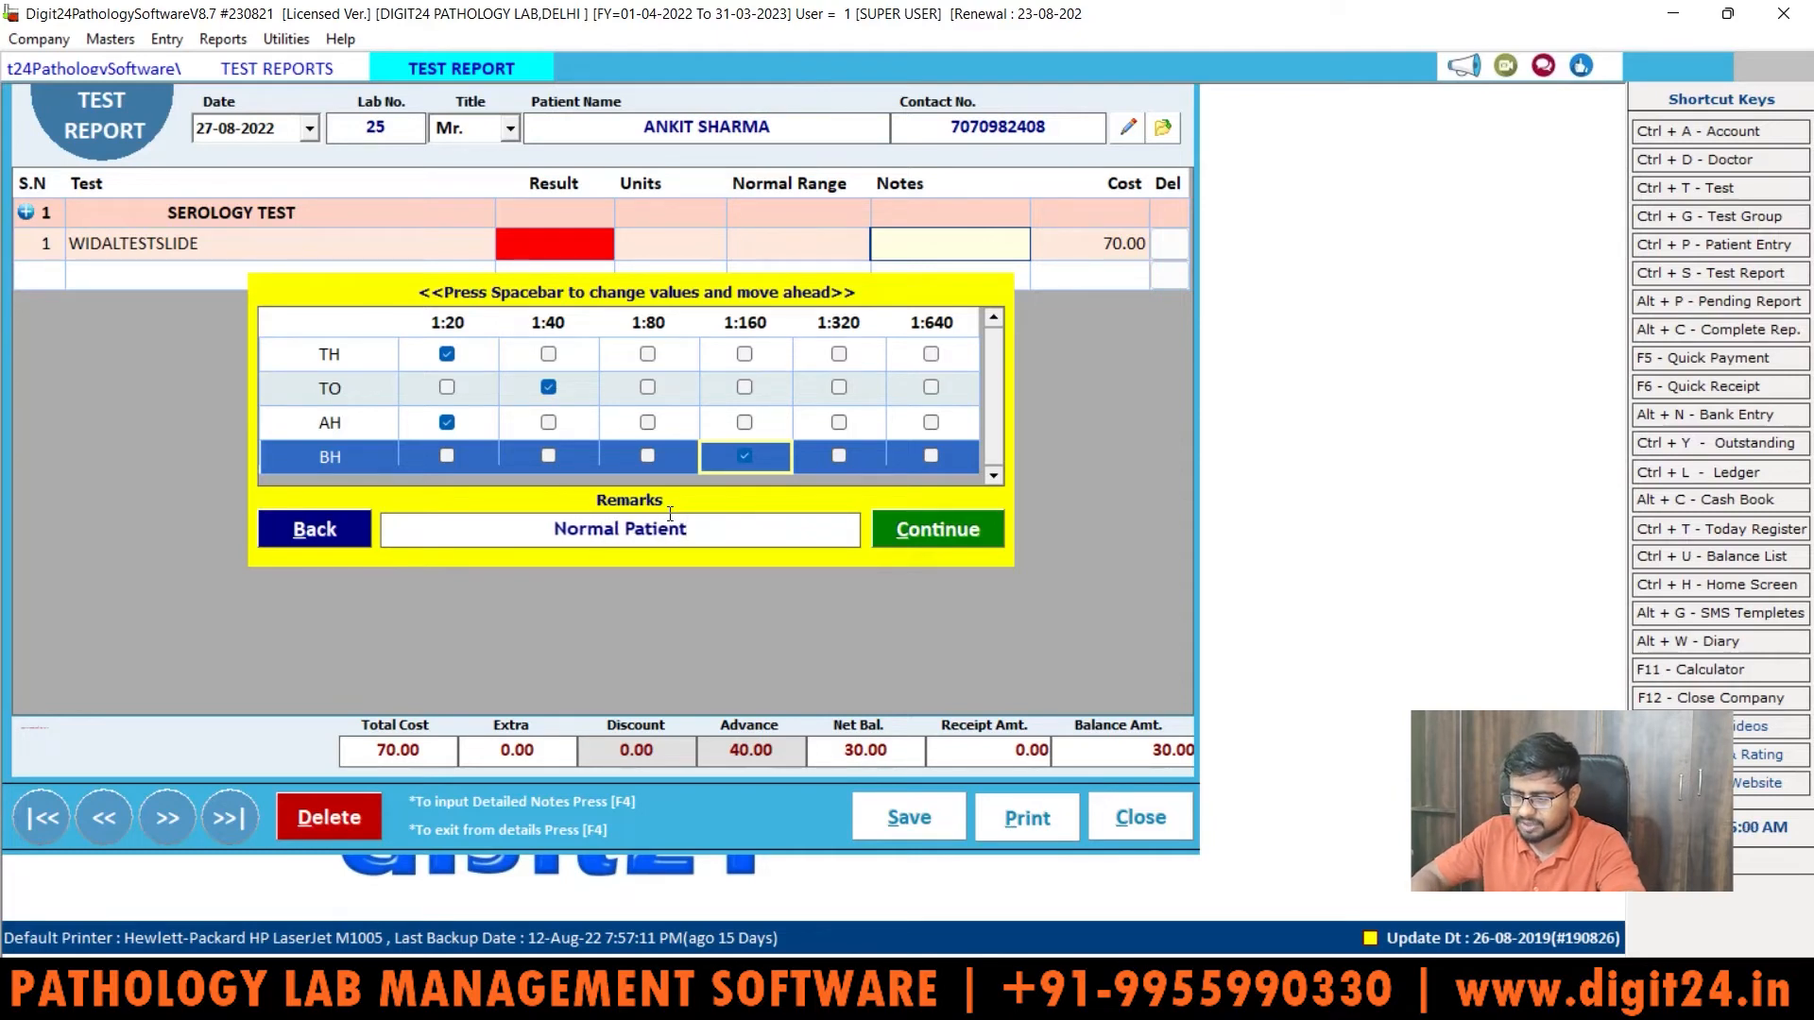
Step: Confirm the titres into the notes, save the Widal report, and acknowledge the saved message
{"action": "left_click", "coordinate": [920, 524]}
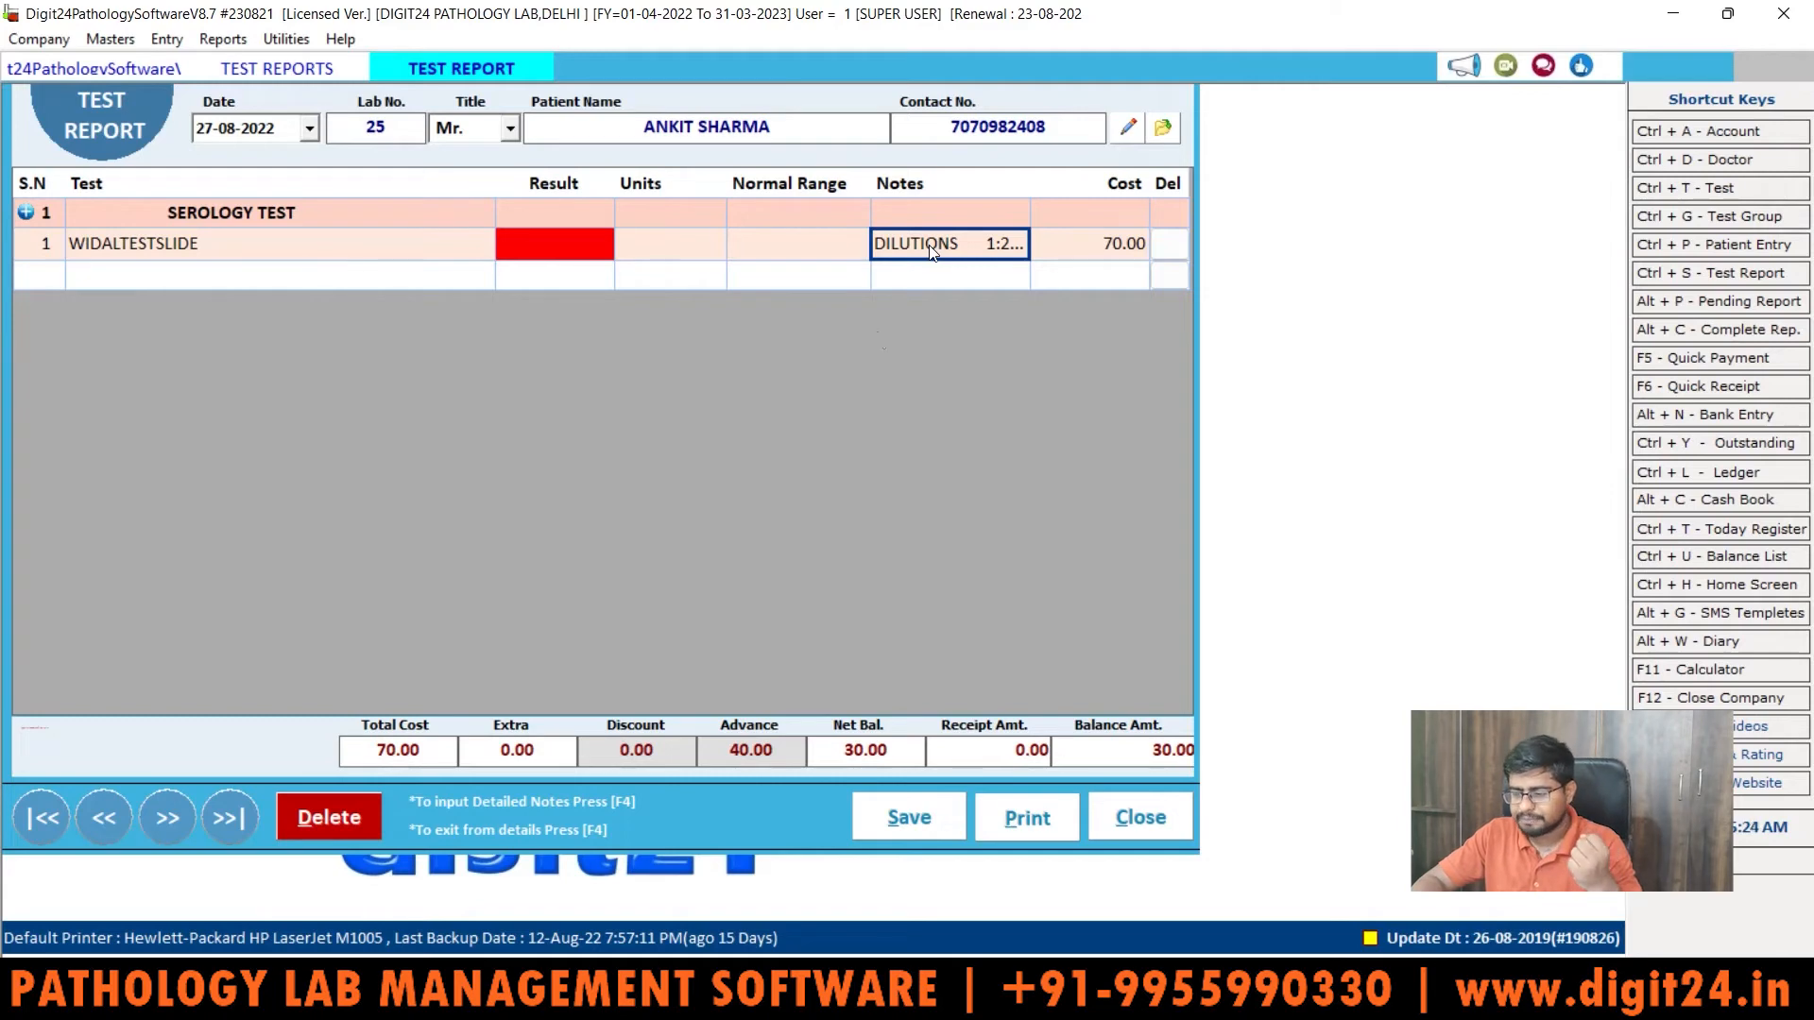
{"action": "left_click", "coordinate": [910, 822]}
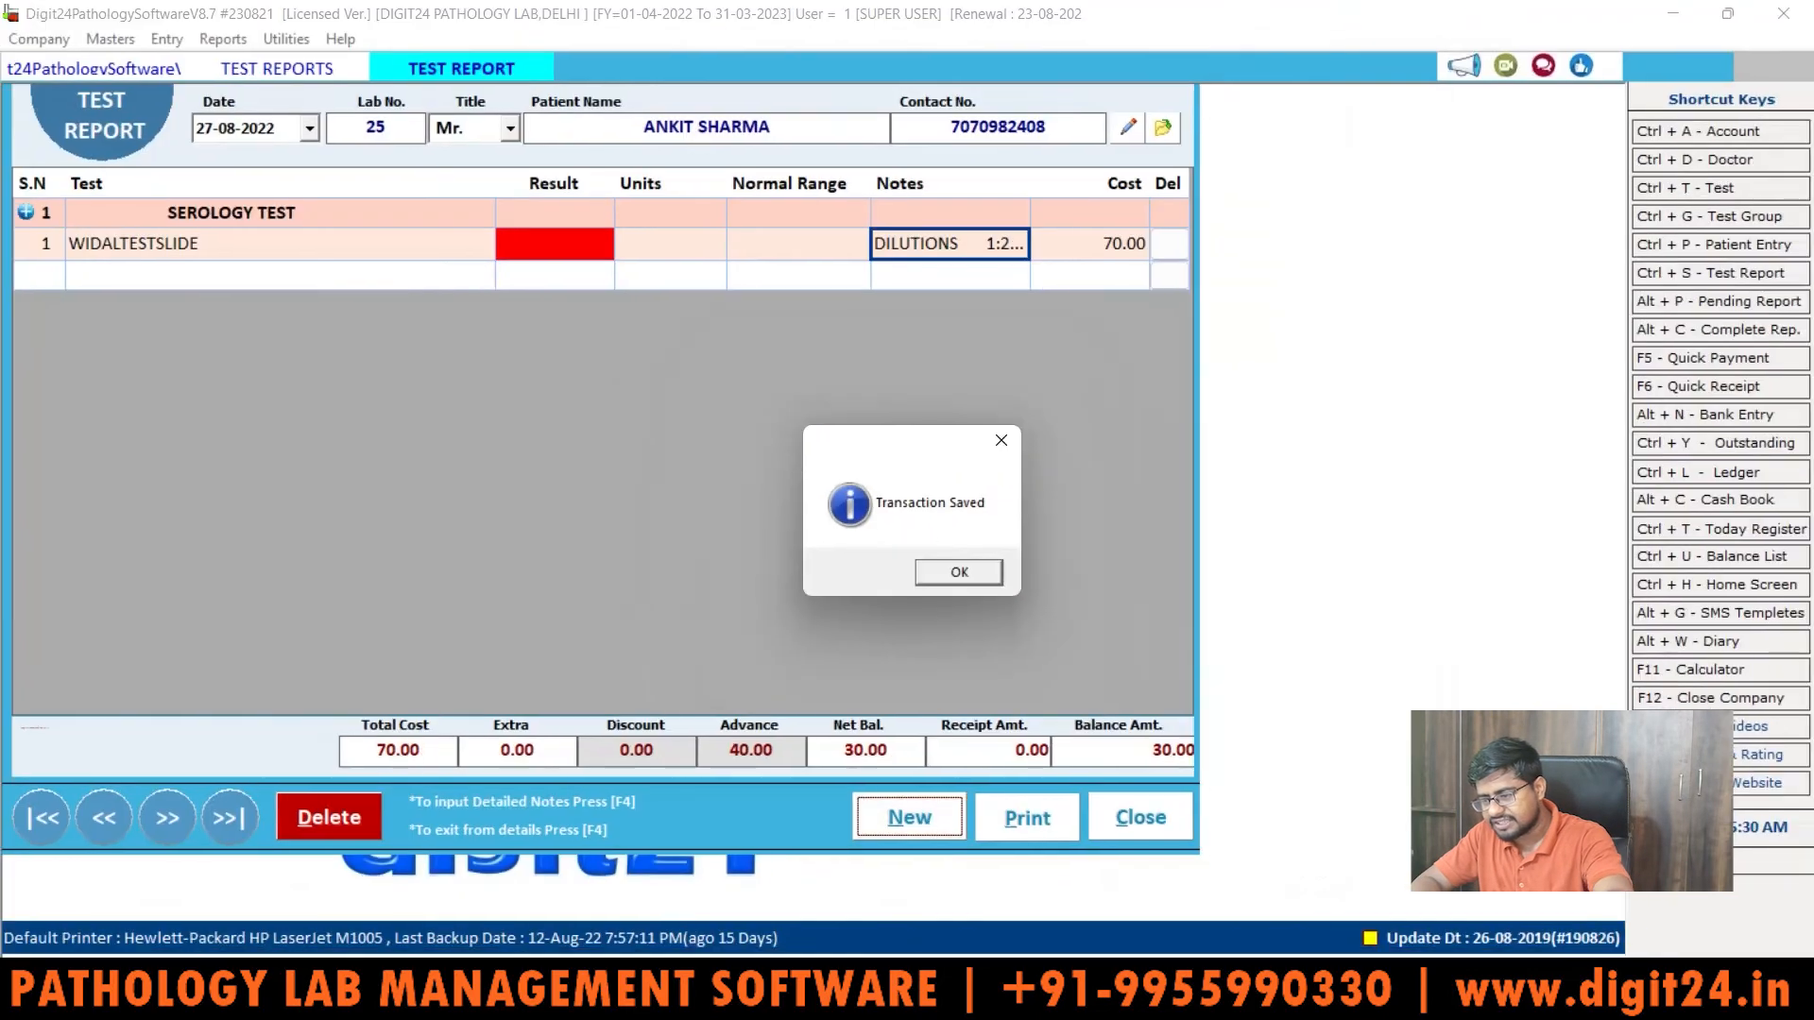
{"action": "left_click", "coordinate": [959, 624]}
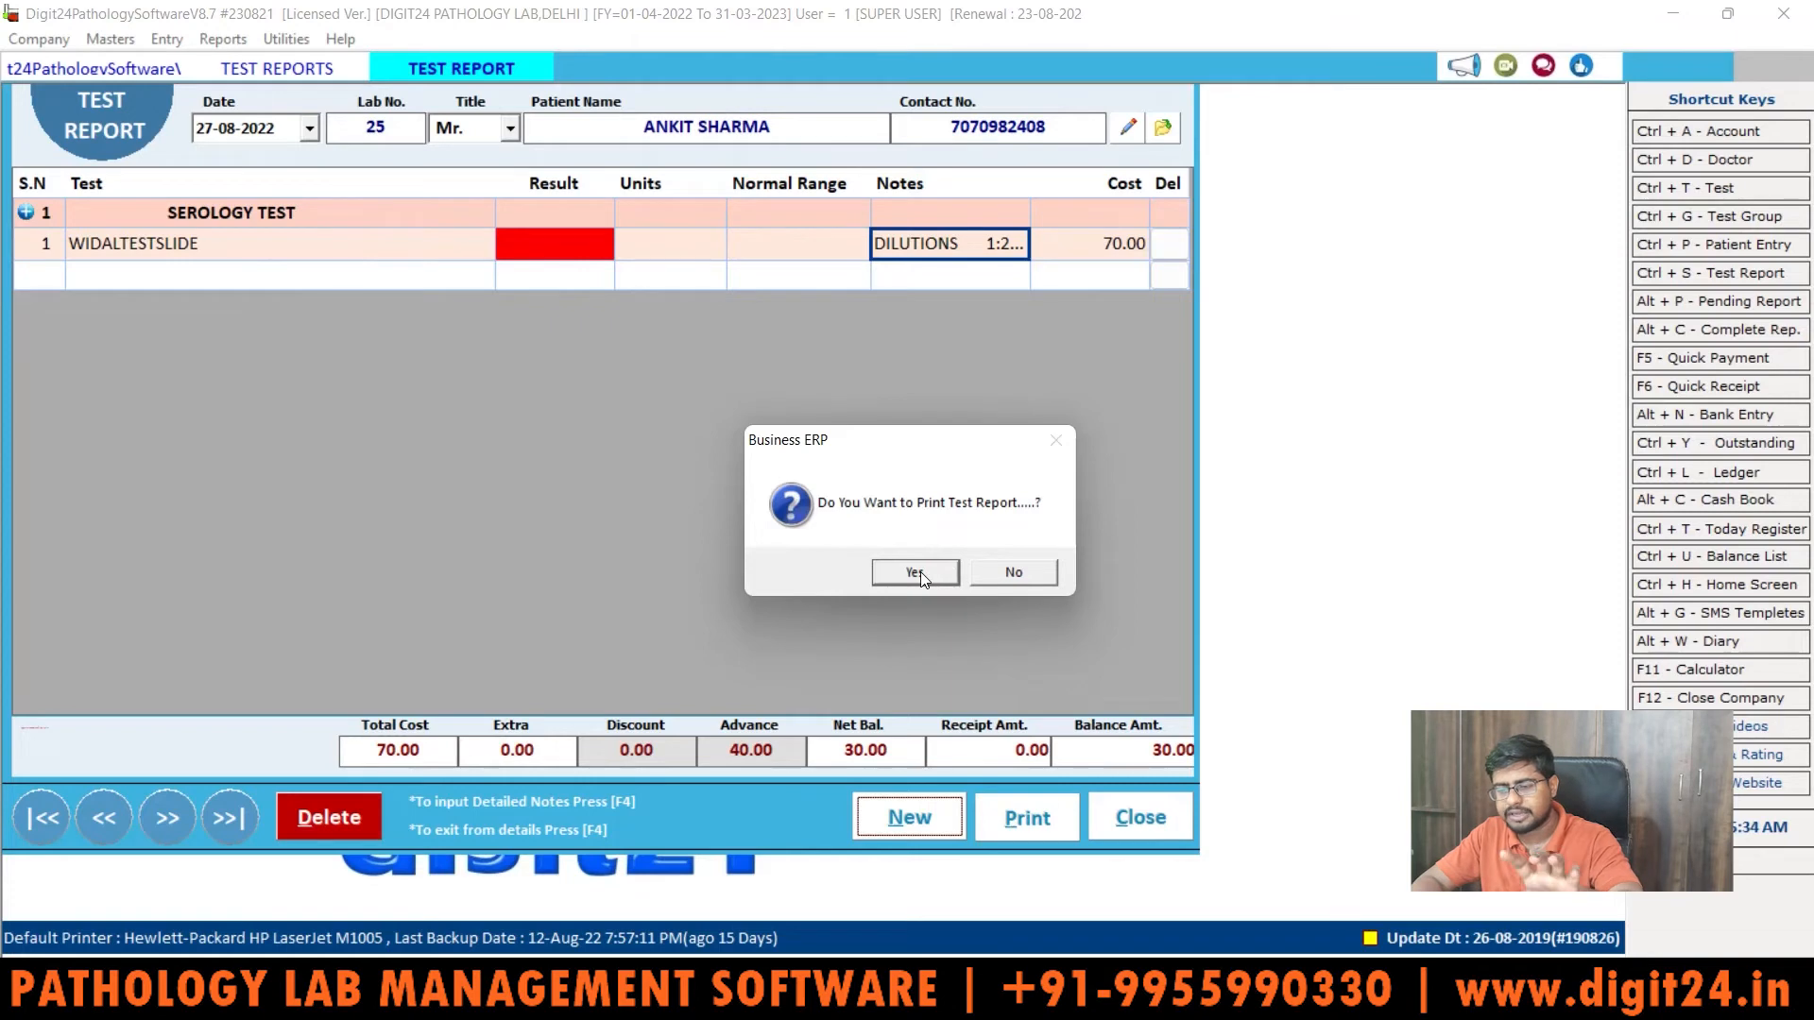
Step: Agree to print, then print the checked SEROLOGY TEST group to reach Print Report
{"action": "left_click", "coordinate": [916, 572]}
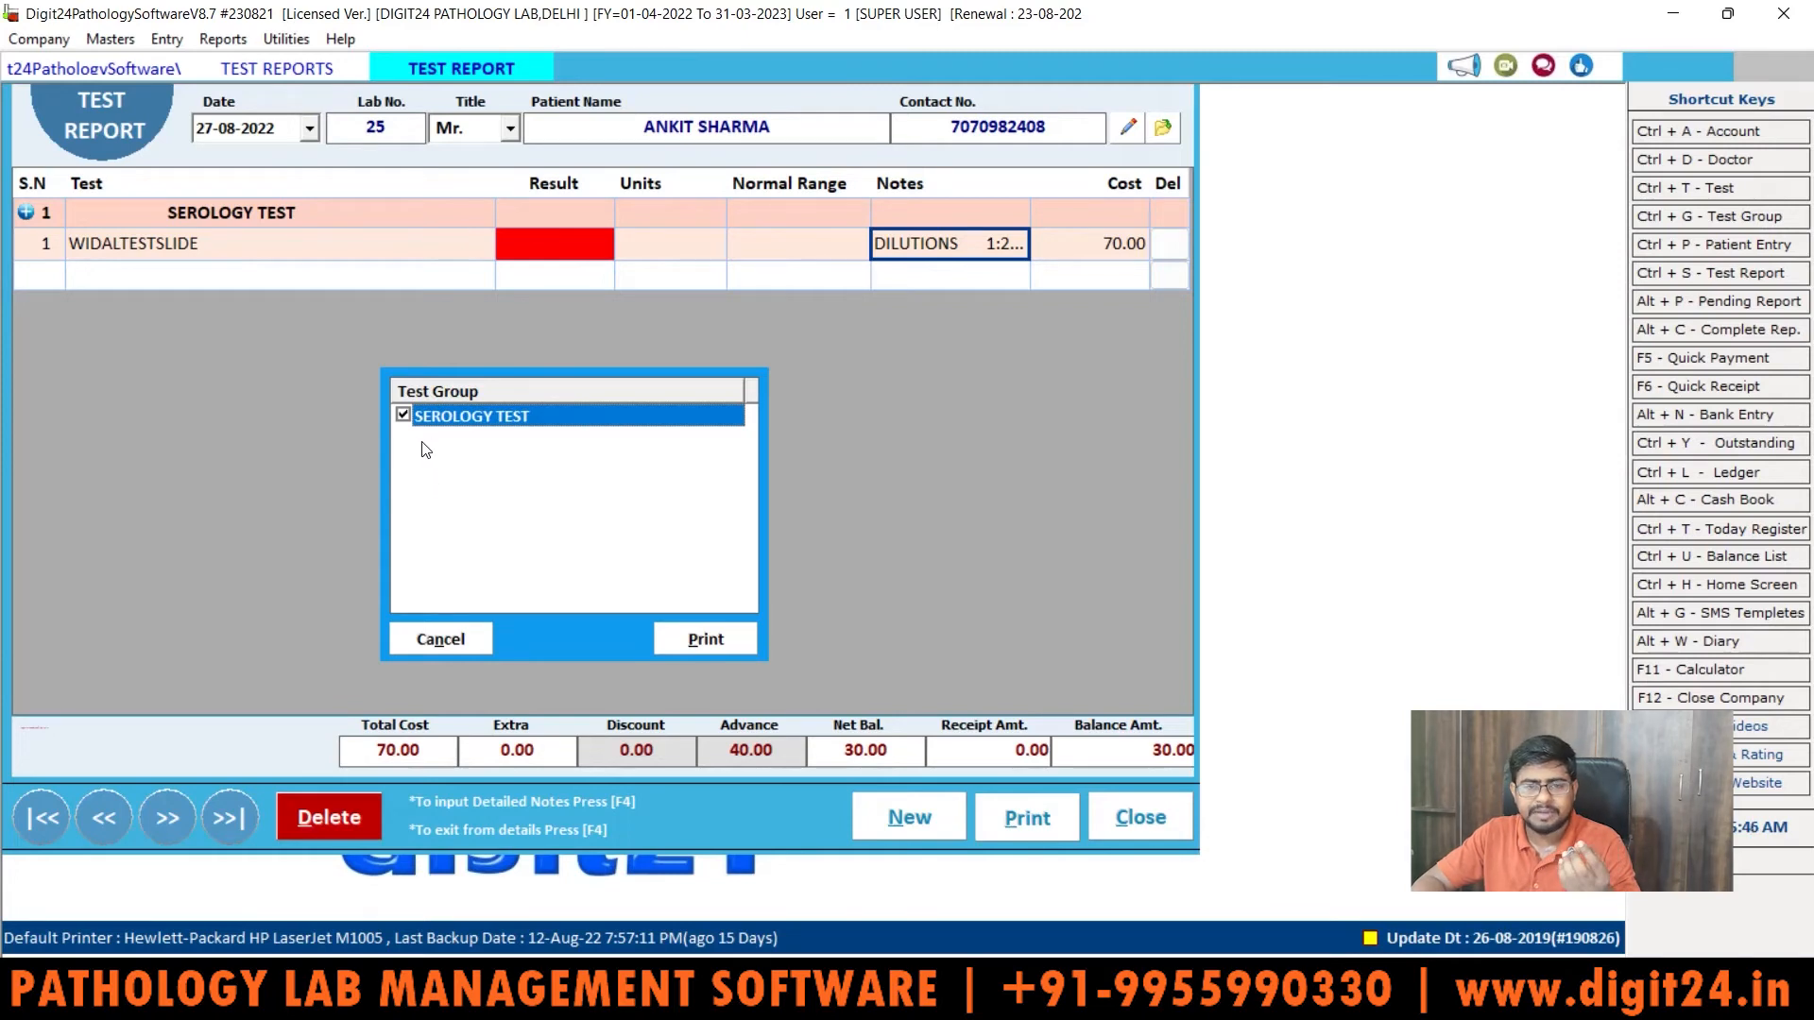
{"action": "left_click", "coordinate": [718, 640]}
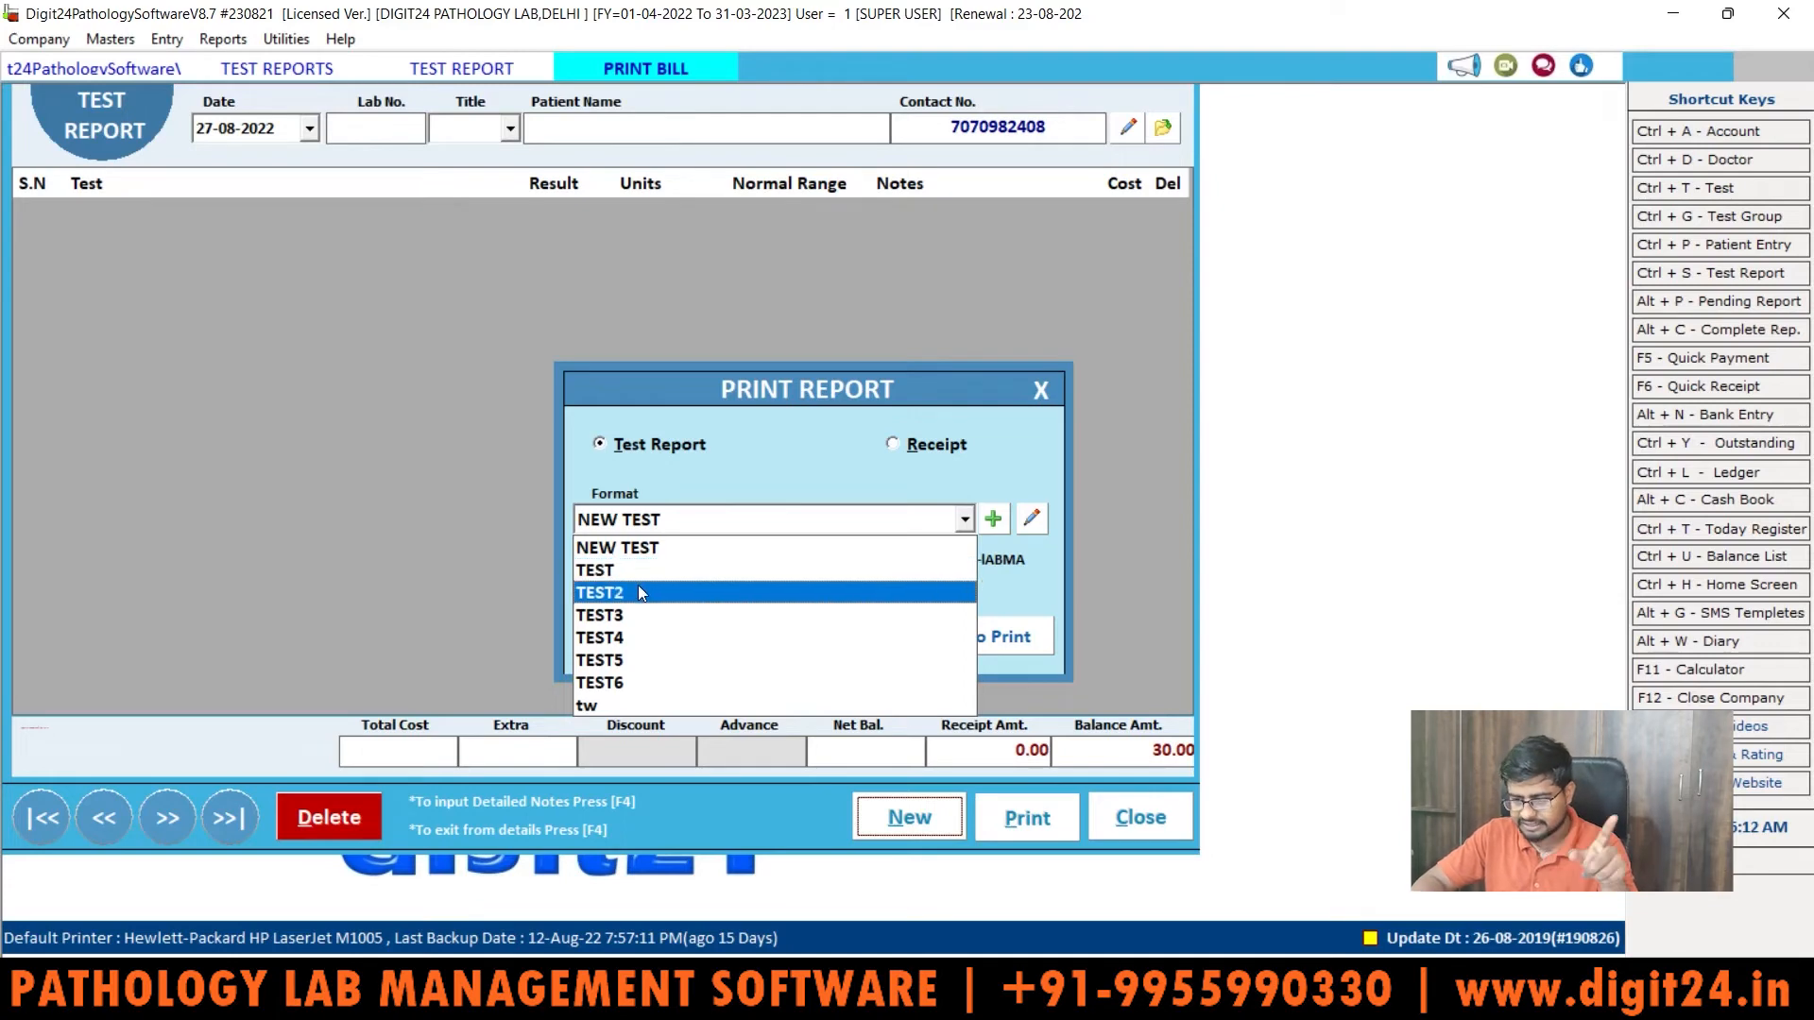
Step: Preview the report in TEST2 format and scroll through it down to End Of Report
{"action": "left_click", "coordinate": [636, 586]}
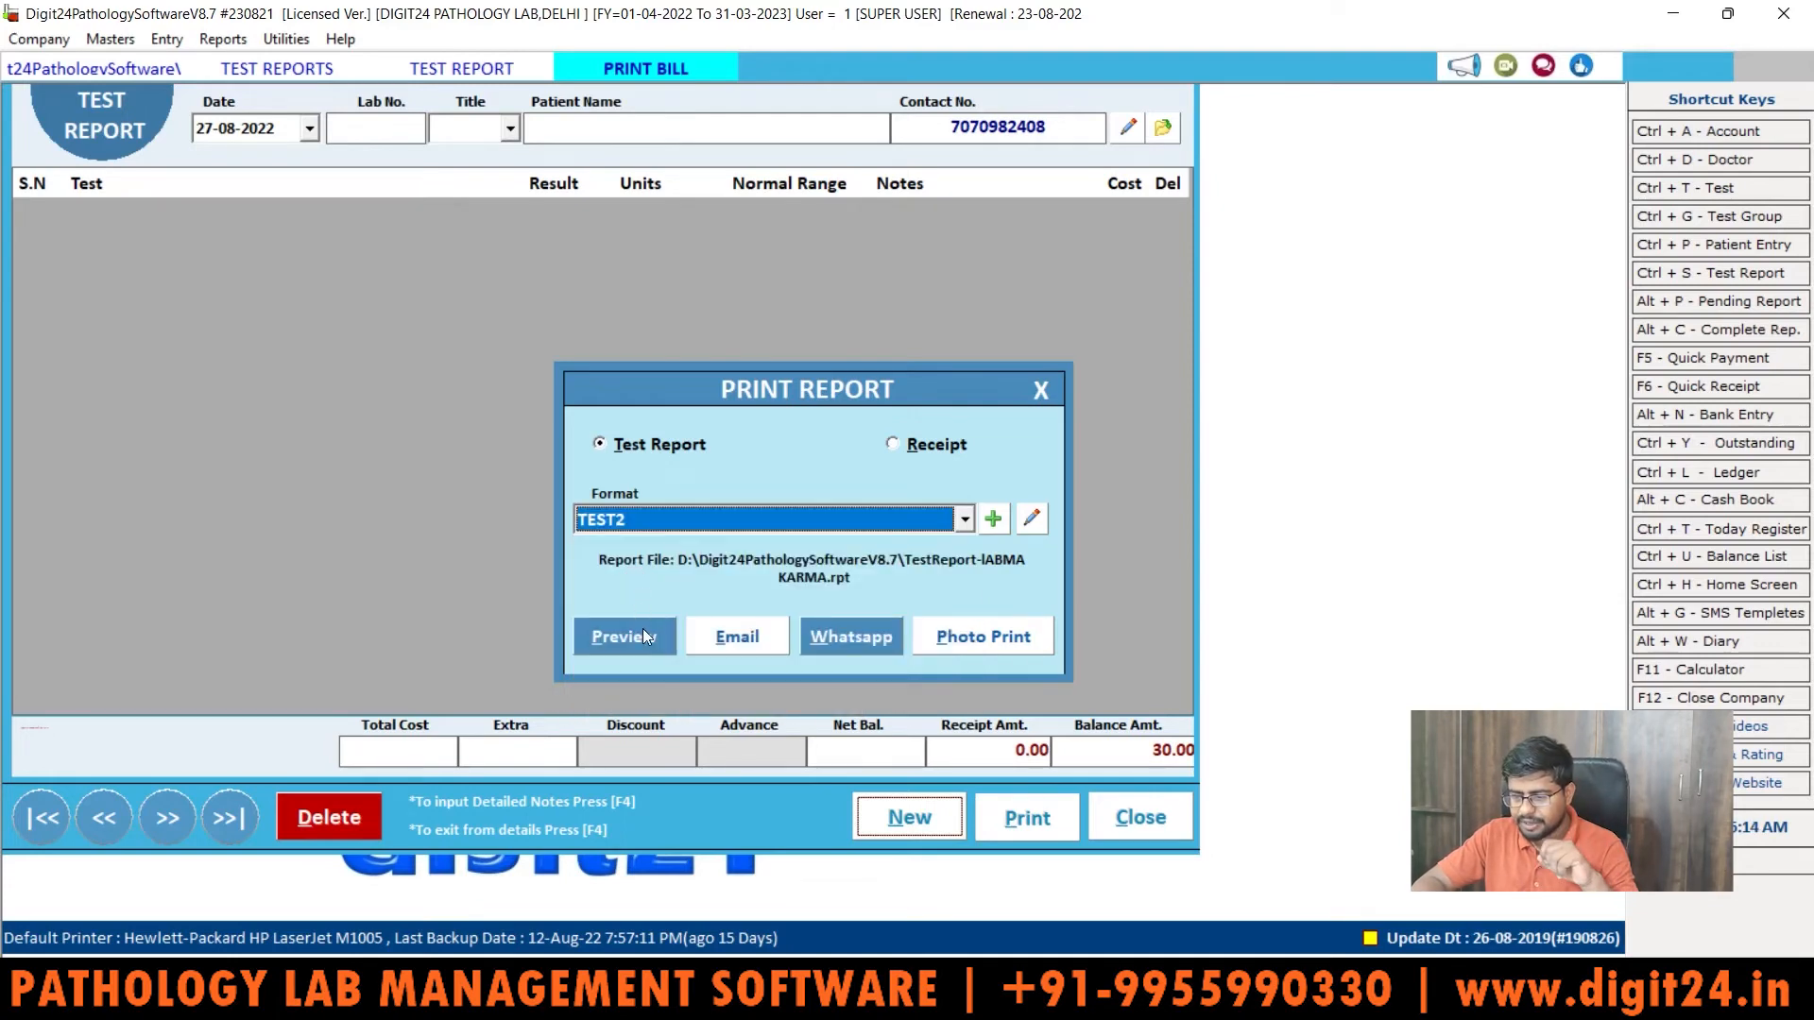
{"action": "left_click", "coordinate": [643, 628]}
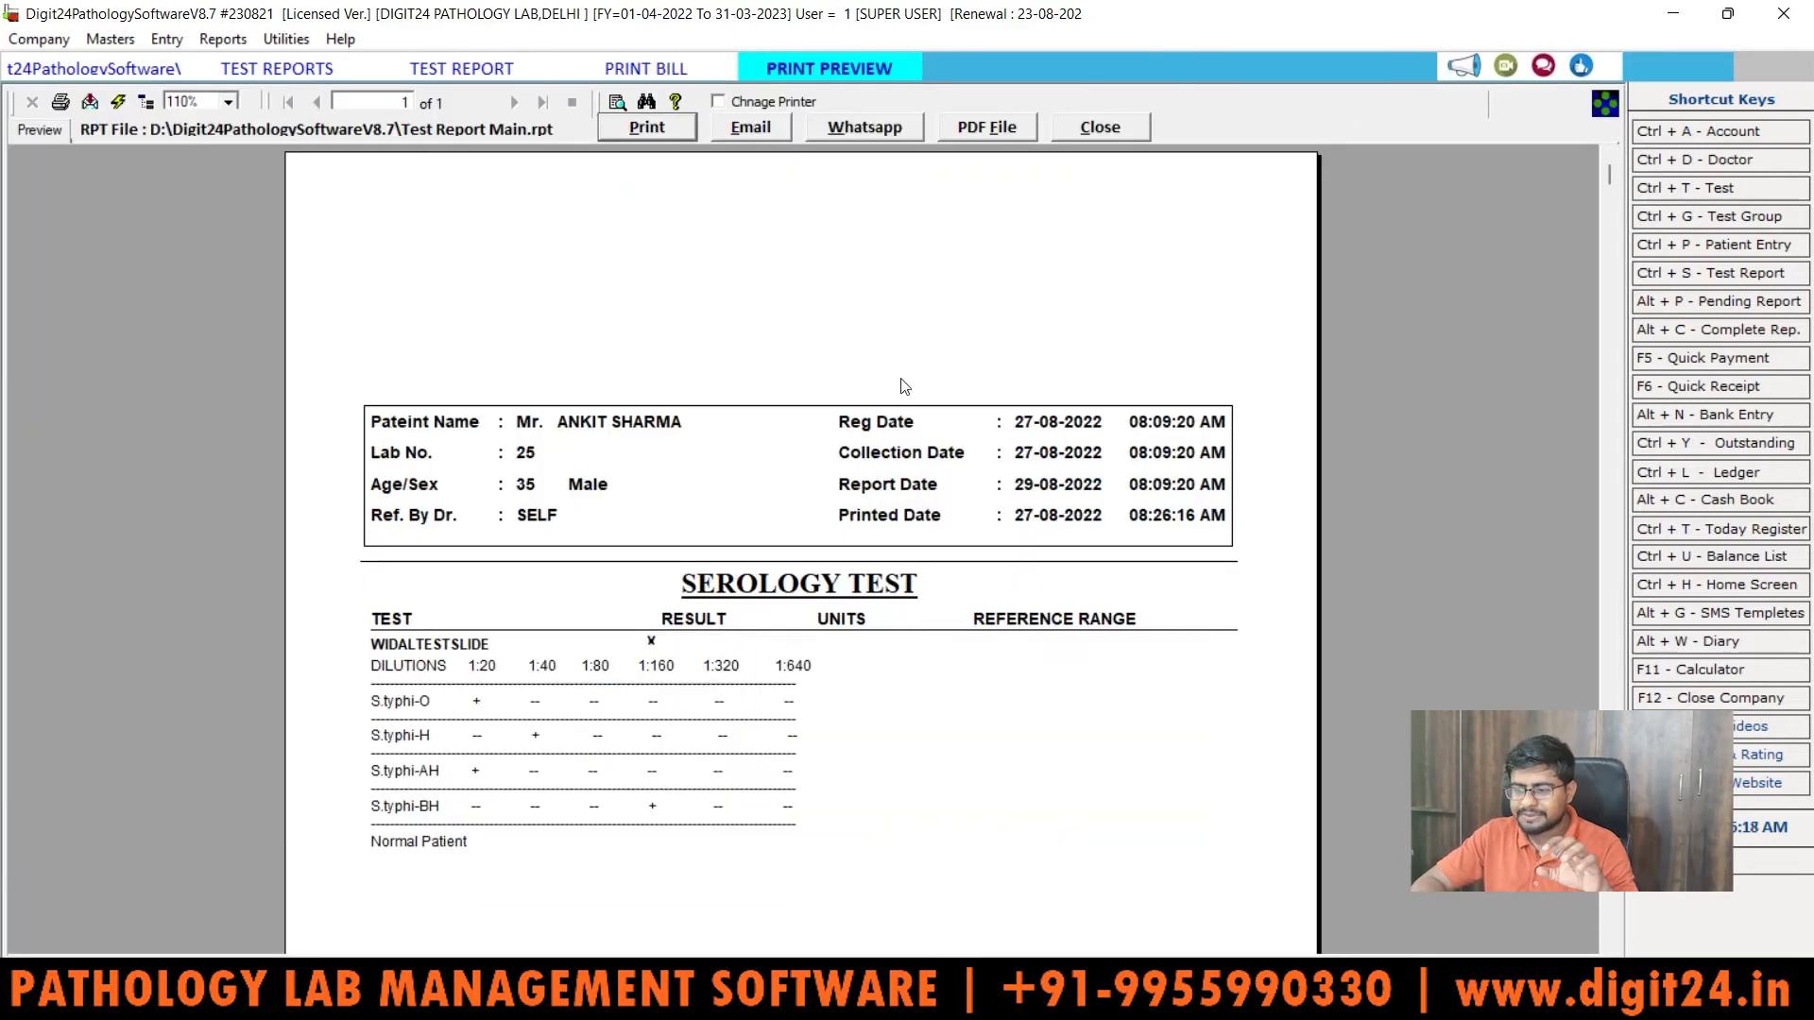
{"action": "left_click_drag", "start_coordinate": [1614, 182], "coordinate": [1591, 149]}
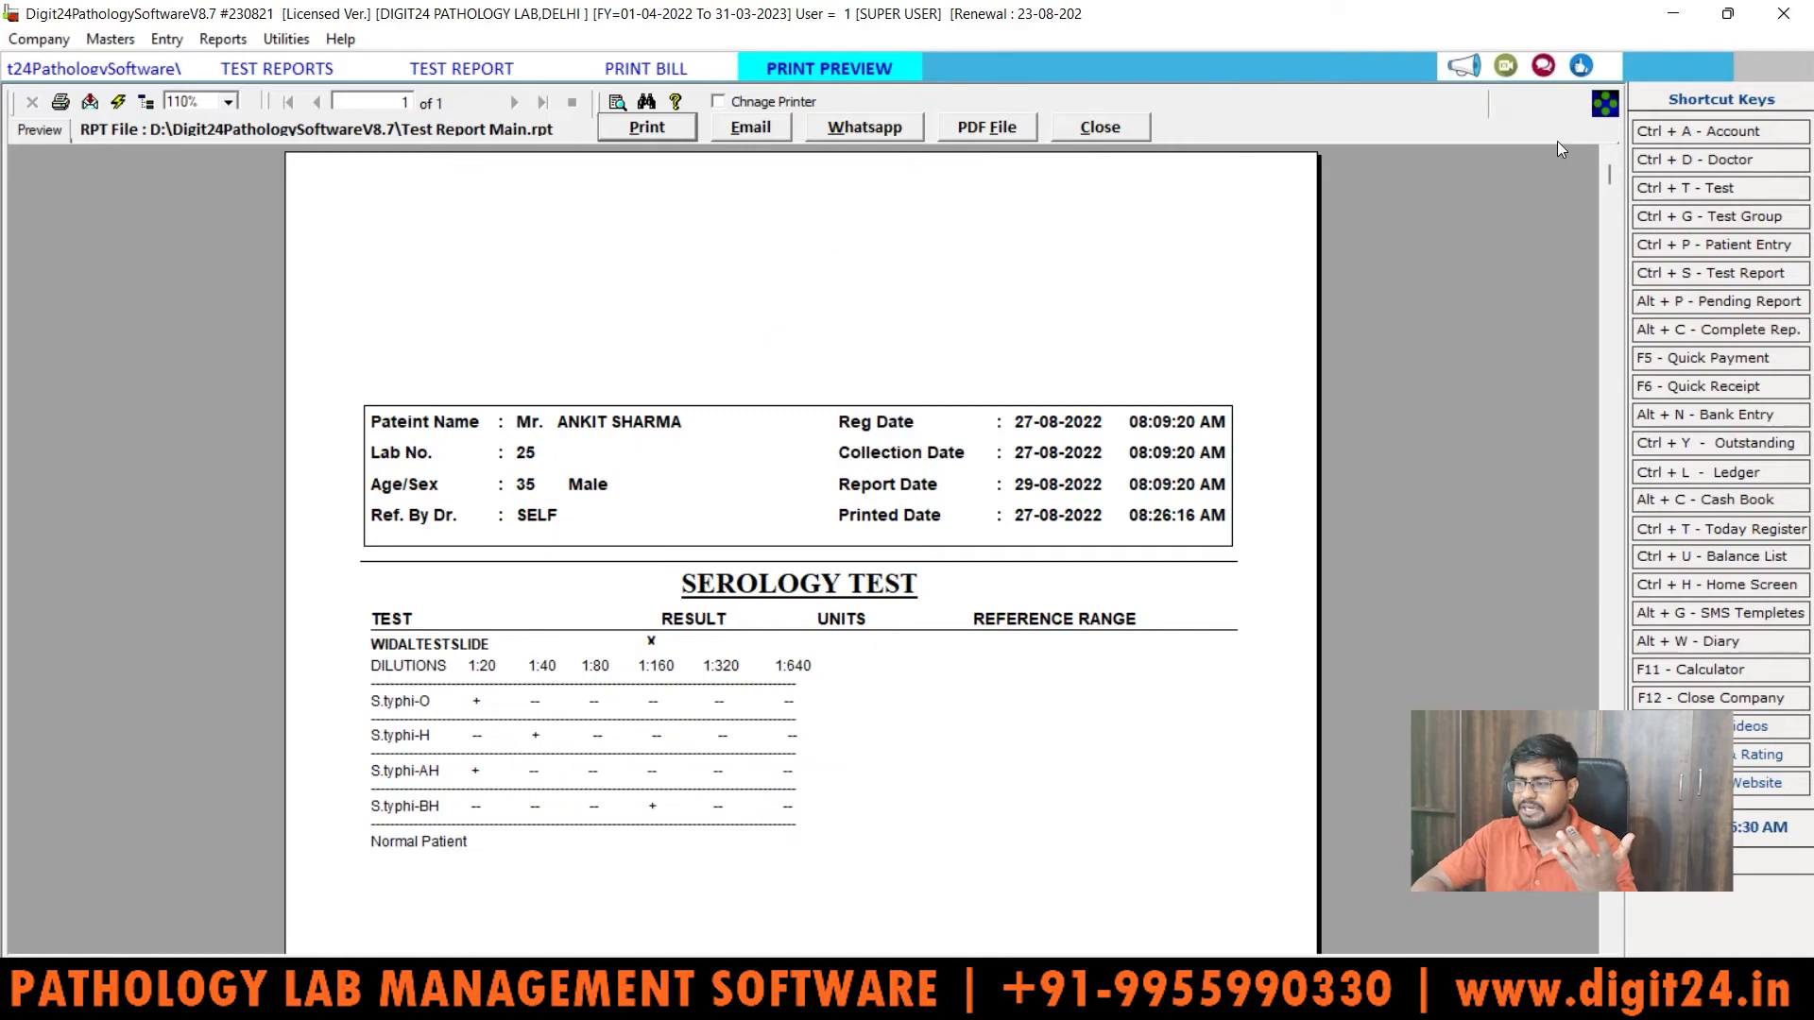
{"action": "left_click_drag", "start_coordinate": [1612, 174], "coordinate": [1617, 308]}
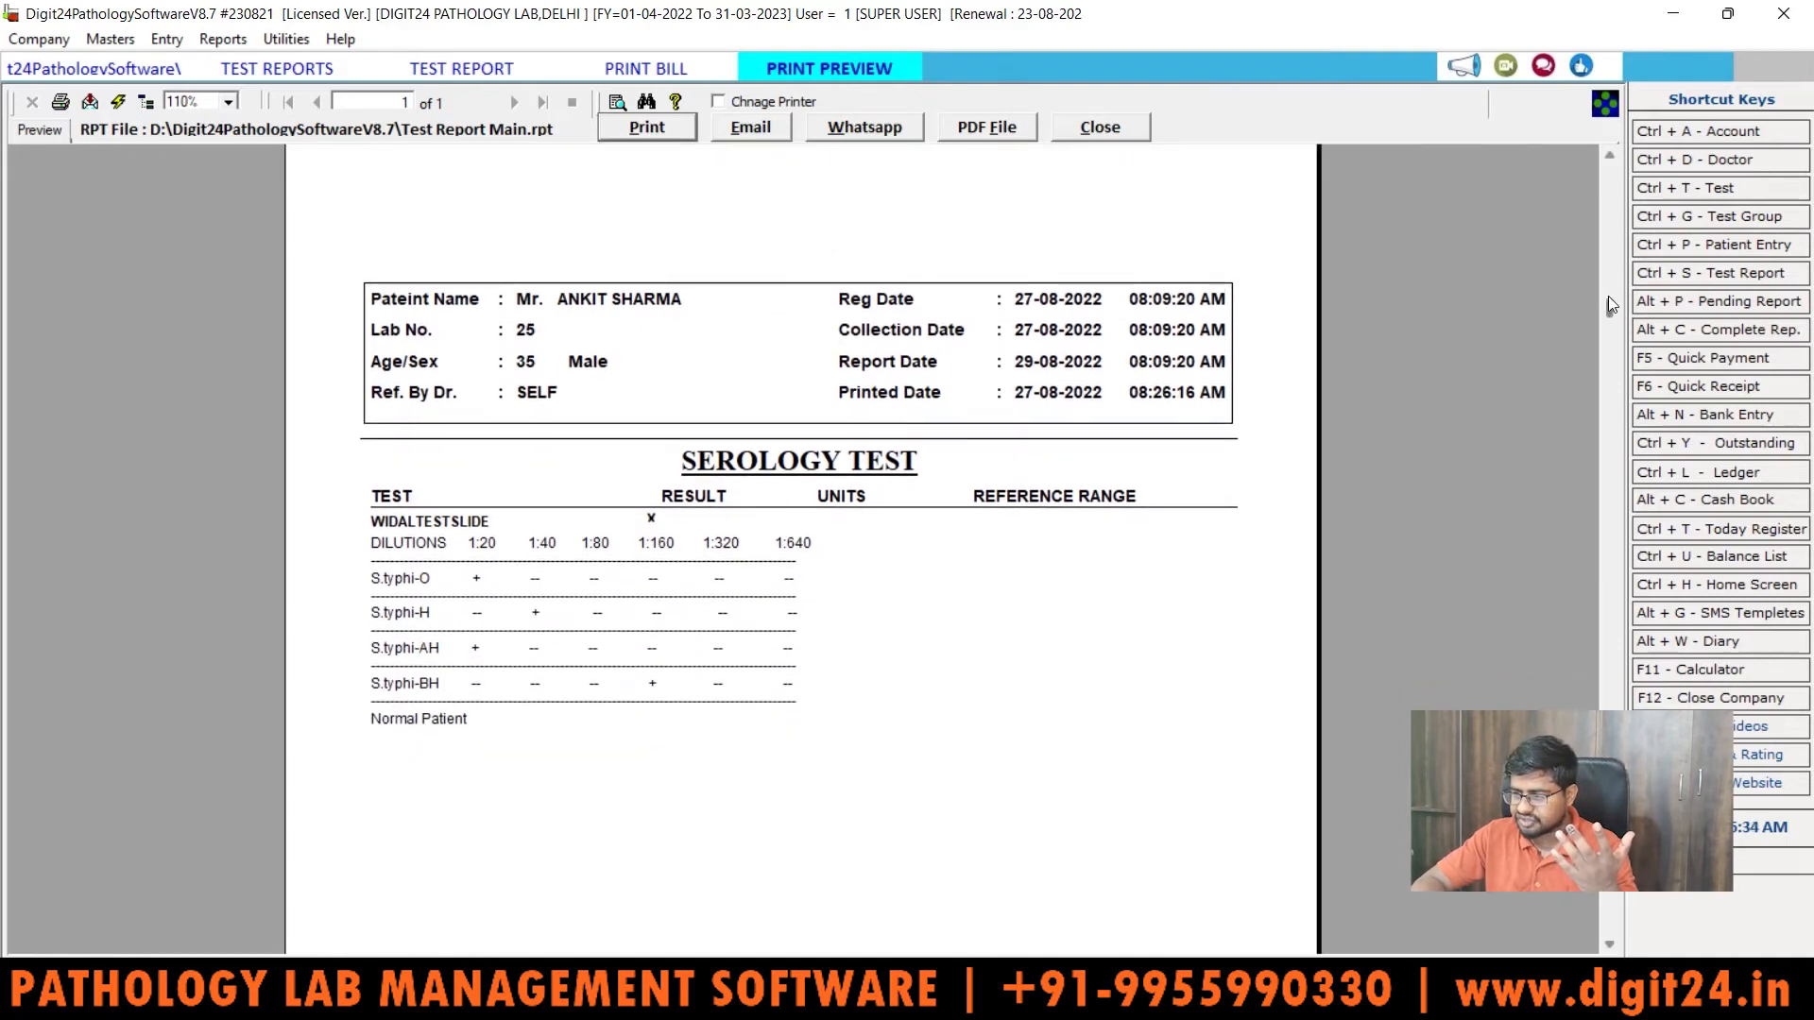
{"action": "left_click_drag", "start_coordinate": [1608, 303], "coordinate": [1624, 506]}
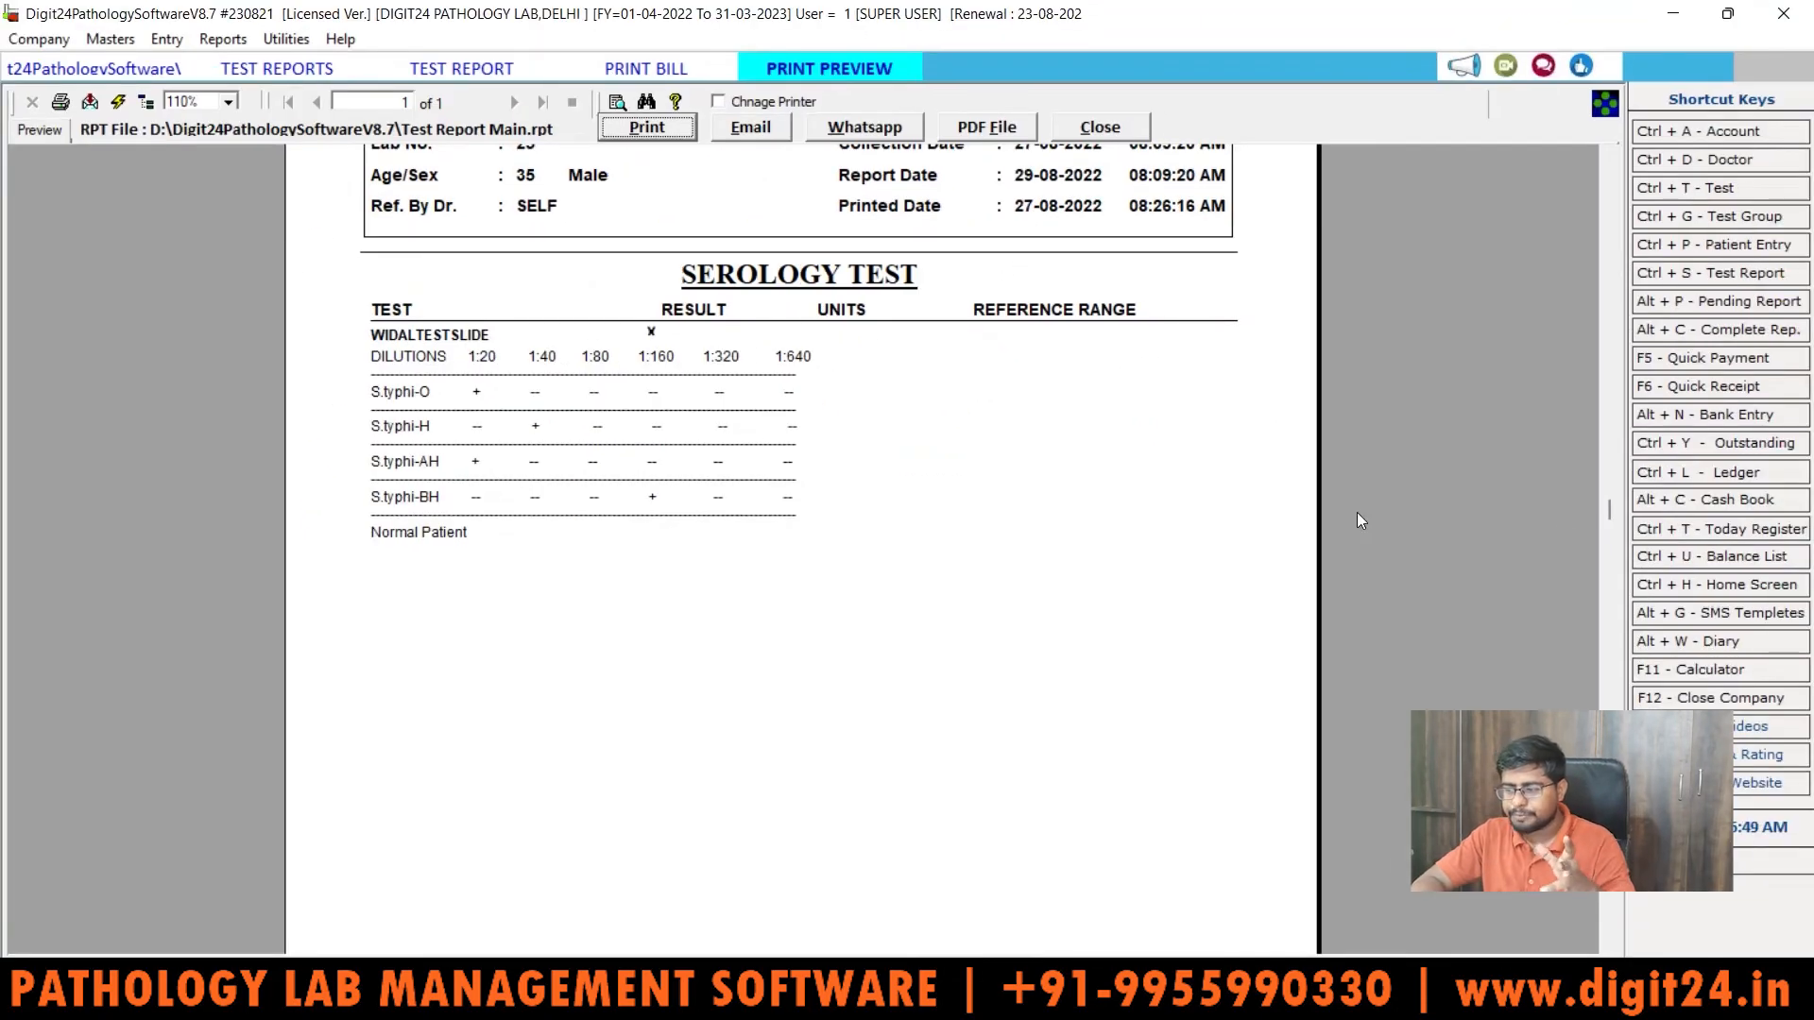
{"action": "left_click_drag", "start_coordinate": [1613, 507], "coordinate": [1610, 922]}
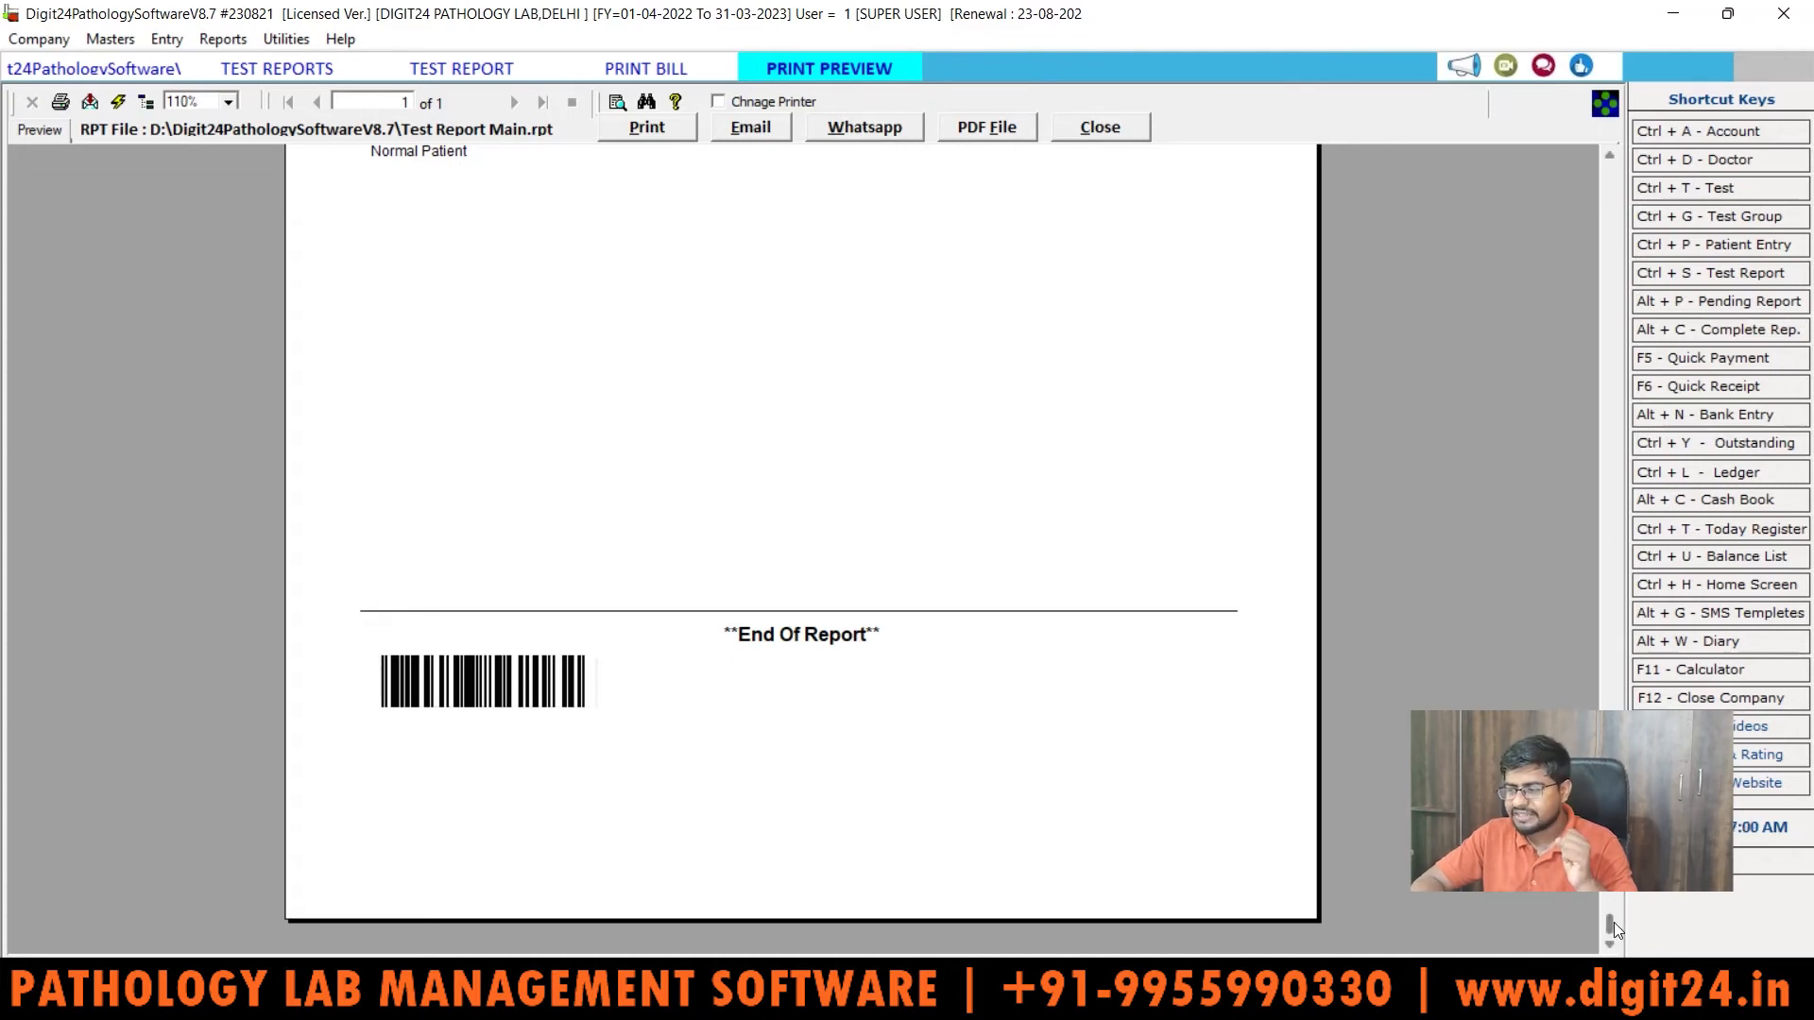
{"action": "left_click_drag", "start_coordinate": [1614, 923], "coordinate": [1596, 125]}
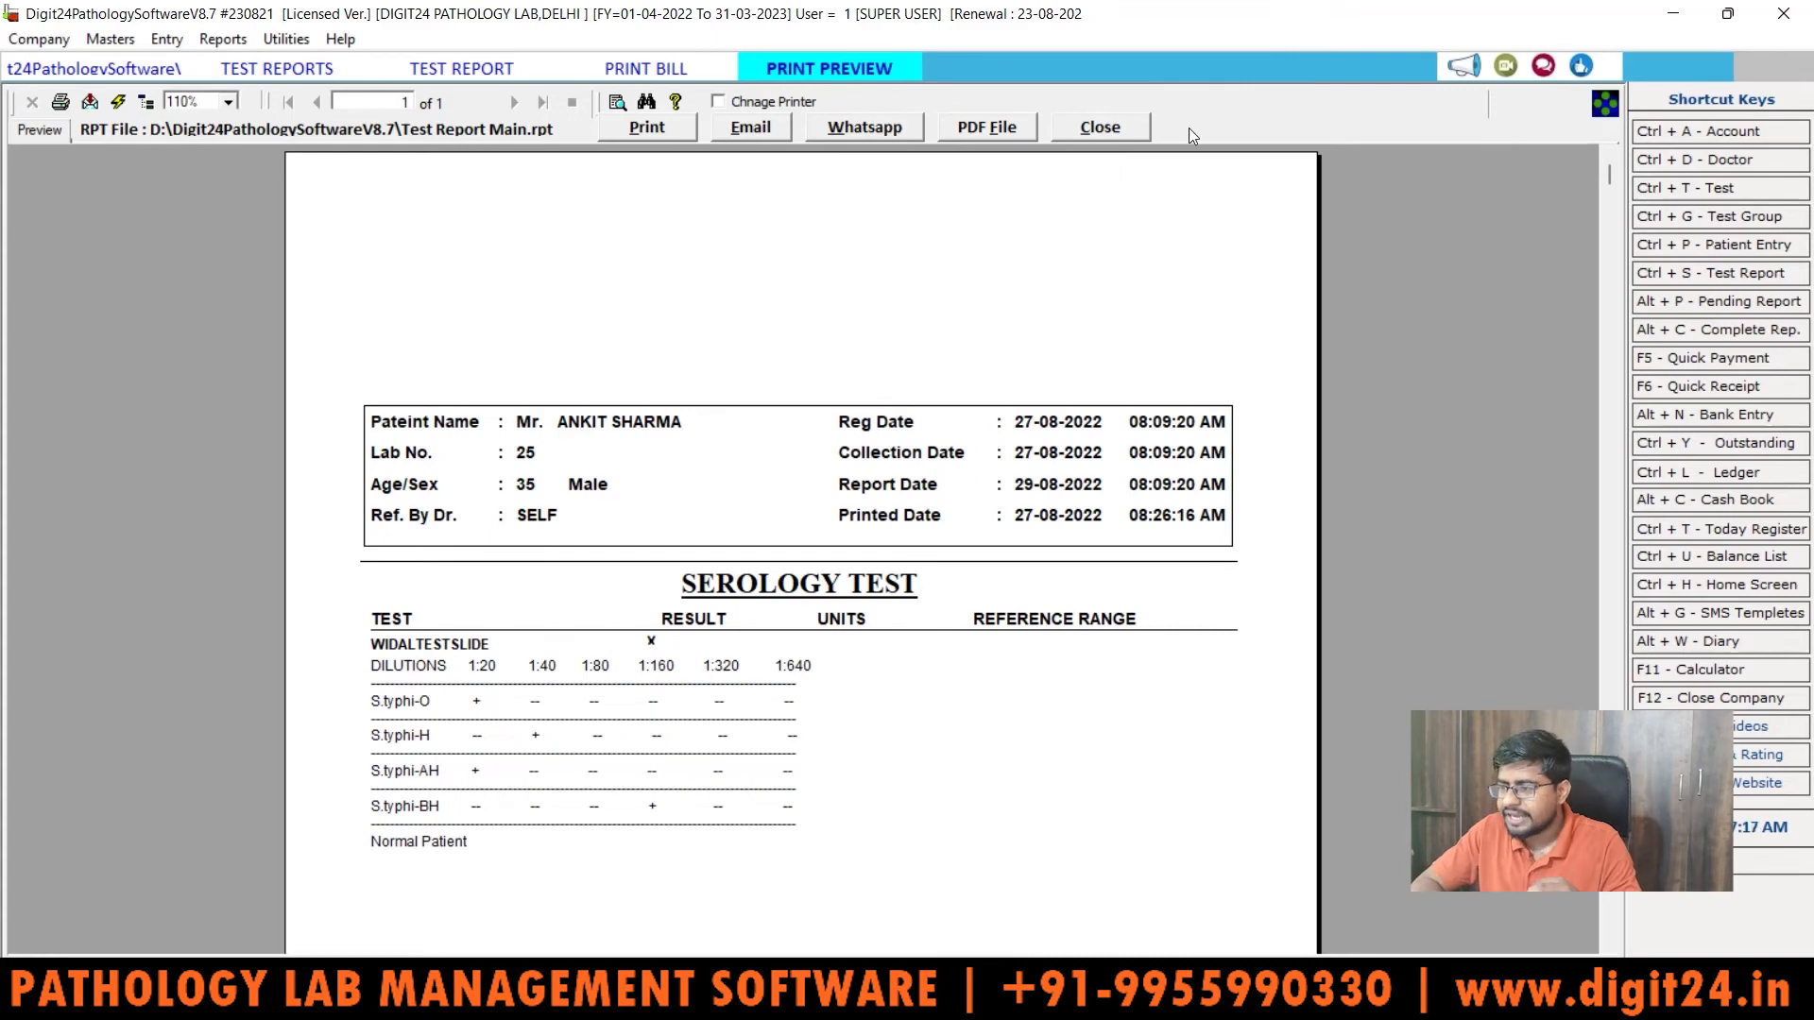
Step: Close the report preview, the Print Report dialog and the Test Report form
{"action": "left_click", "coordinate": [1109, 132]}
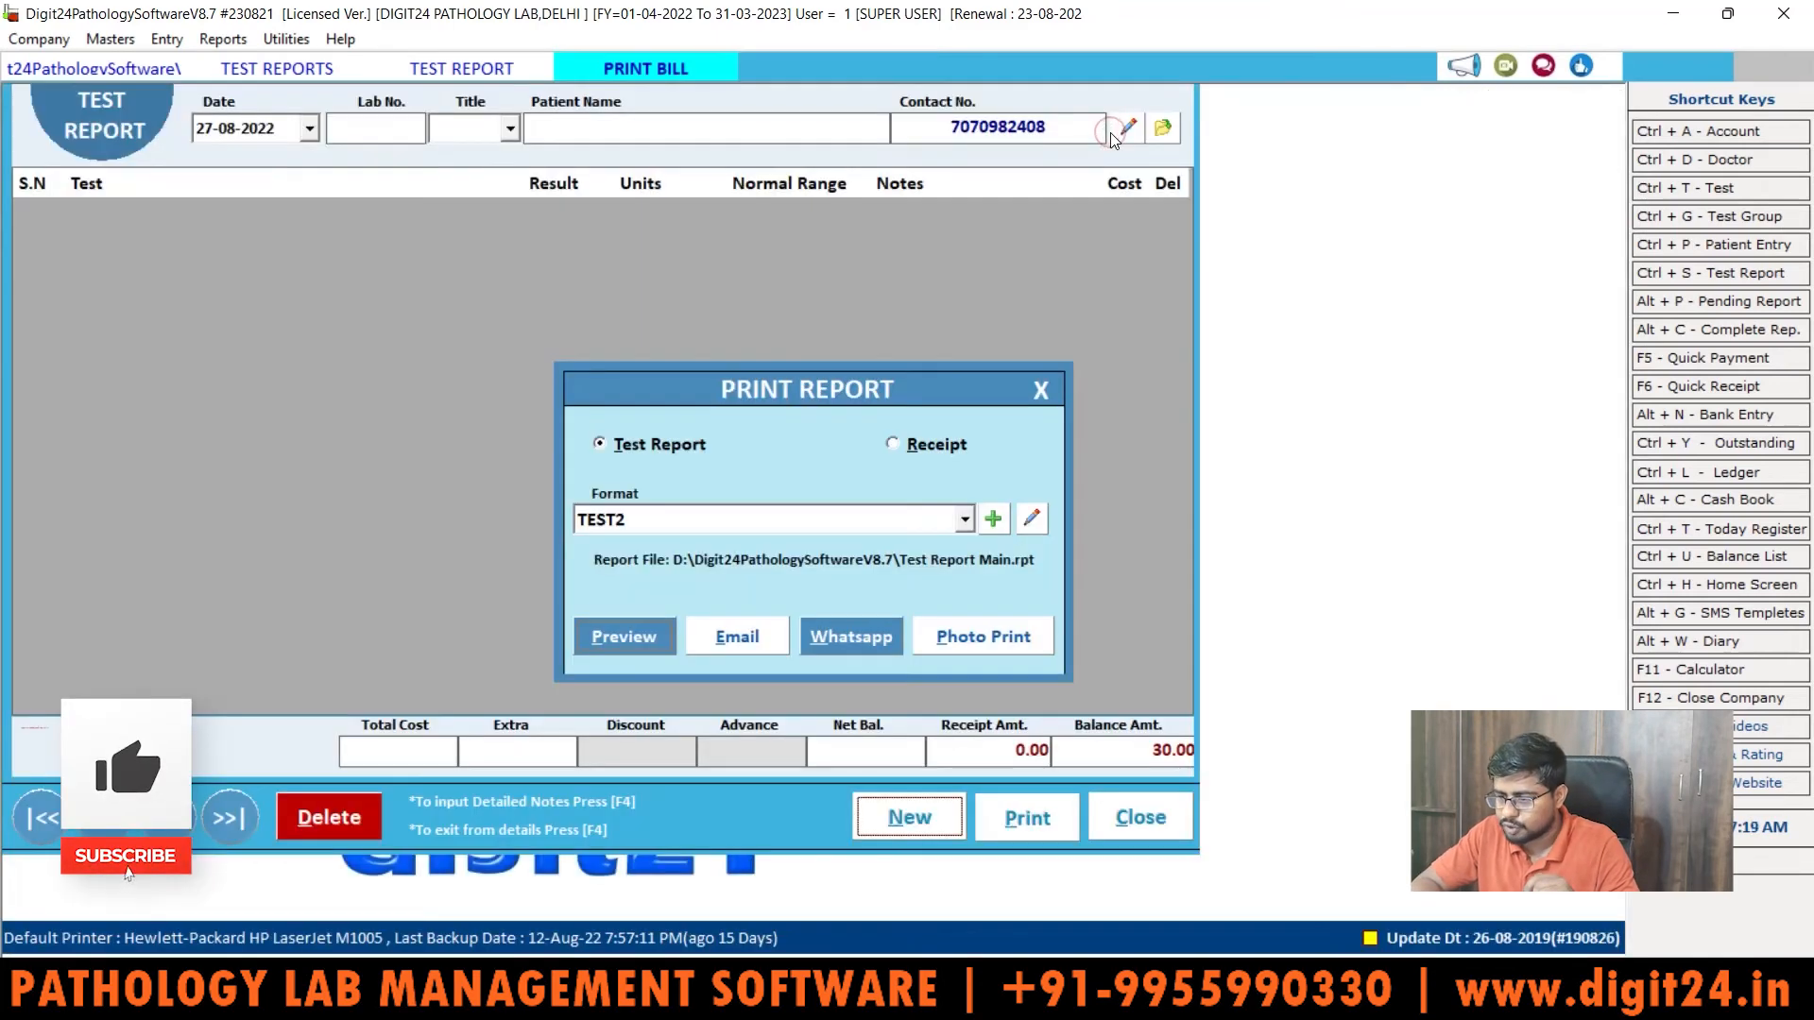
{"action": "left_click", "coordinate": [1040, 392]}
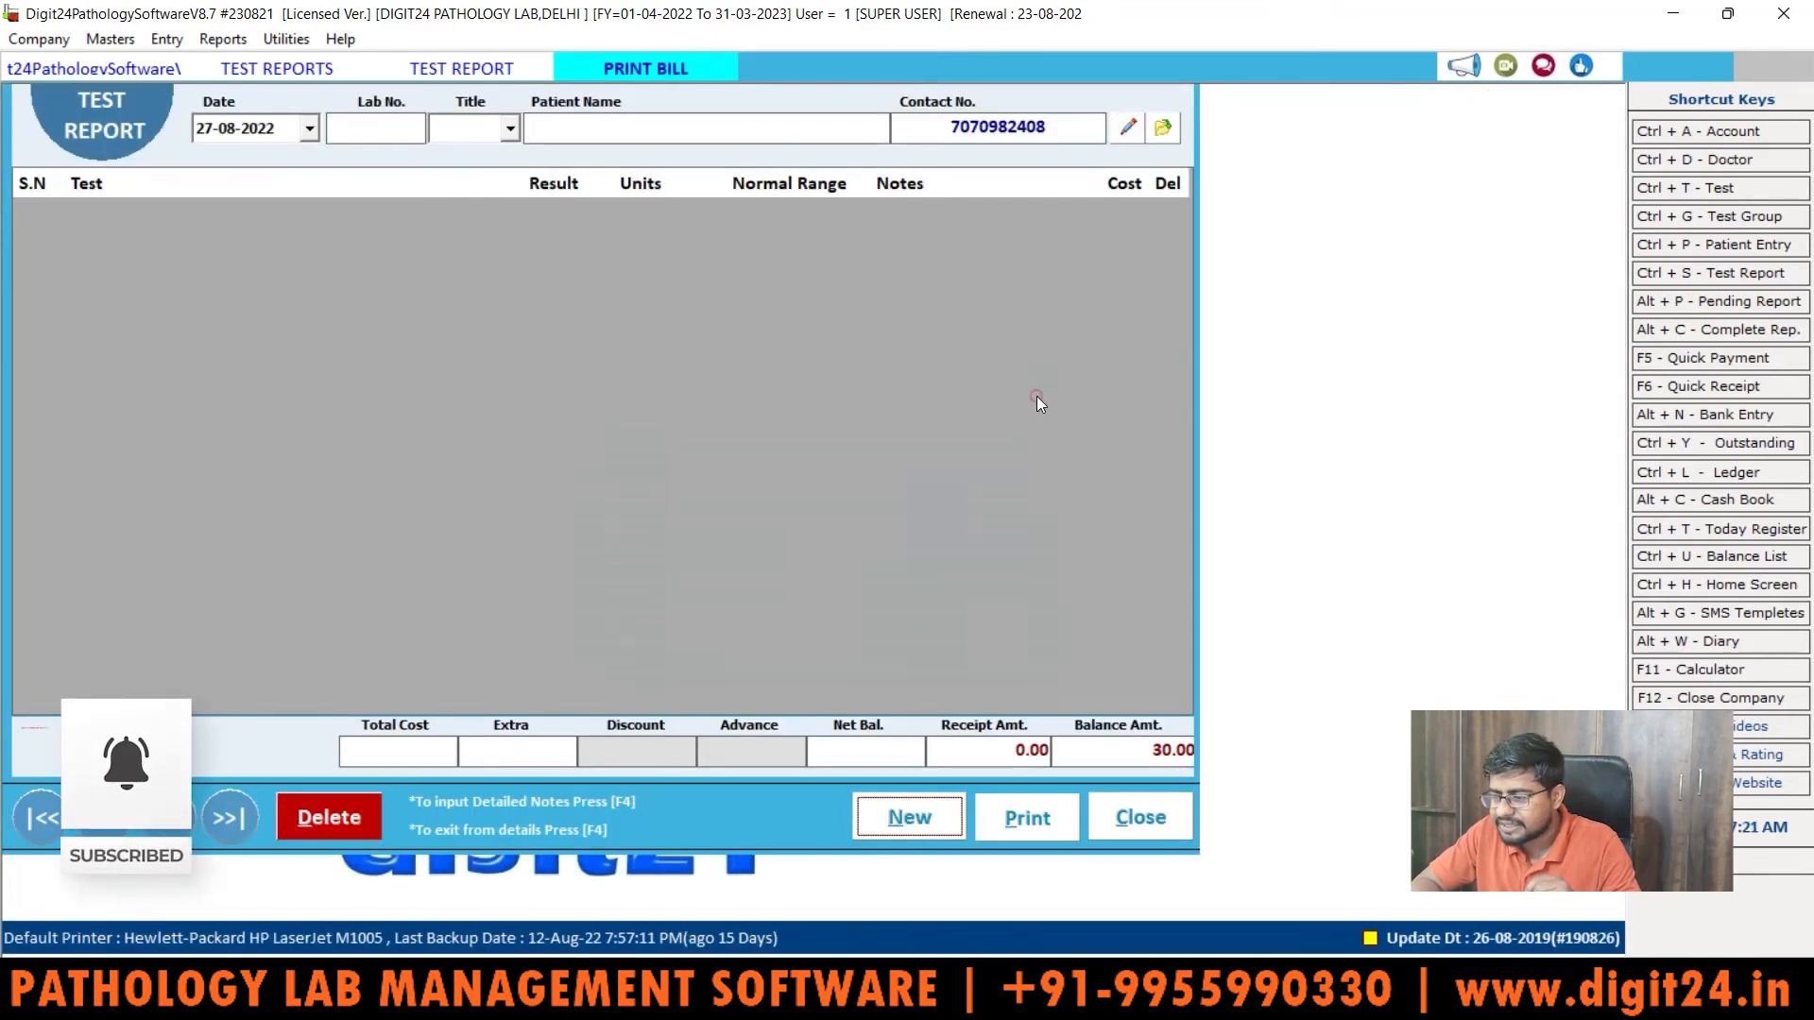
{"action": "left_click", "coordinate": [1141, 818]}
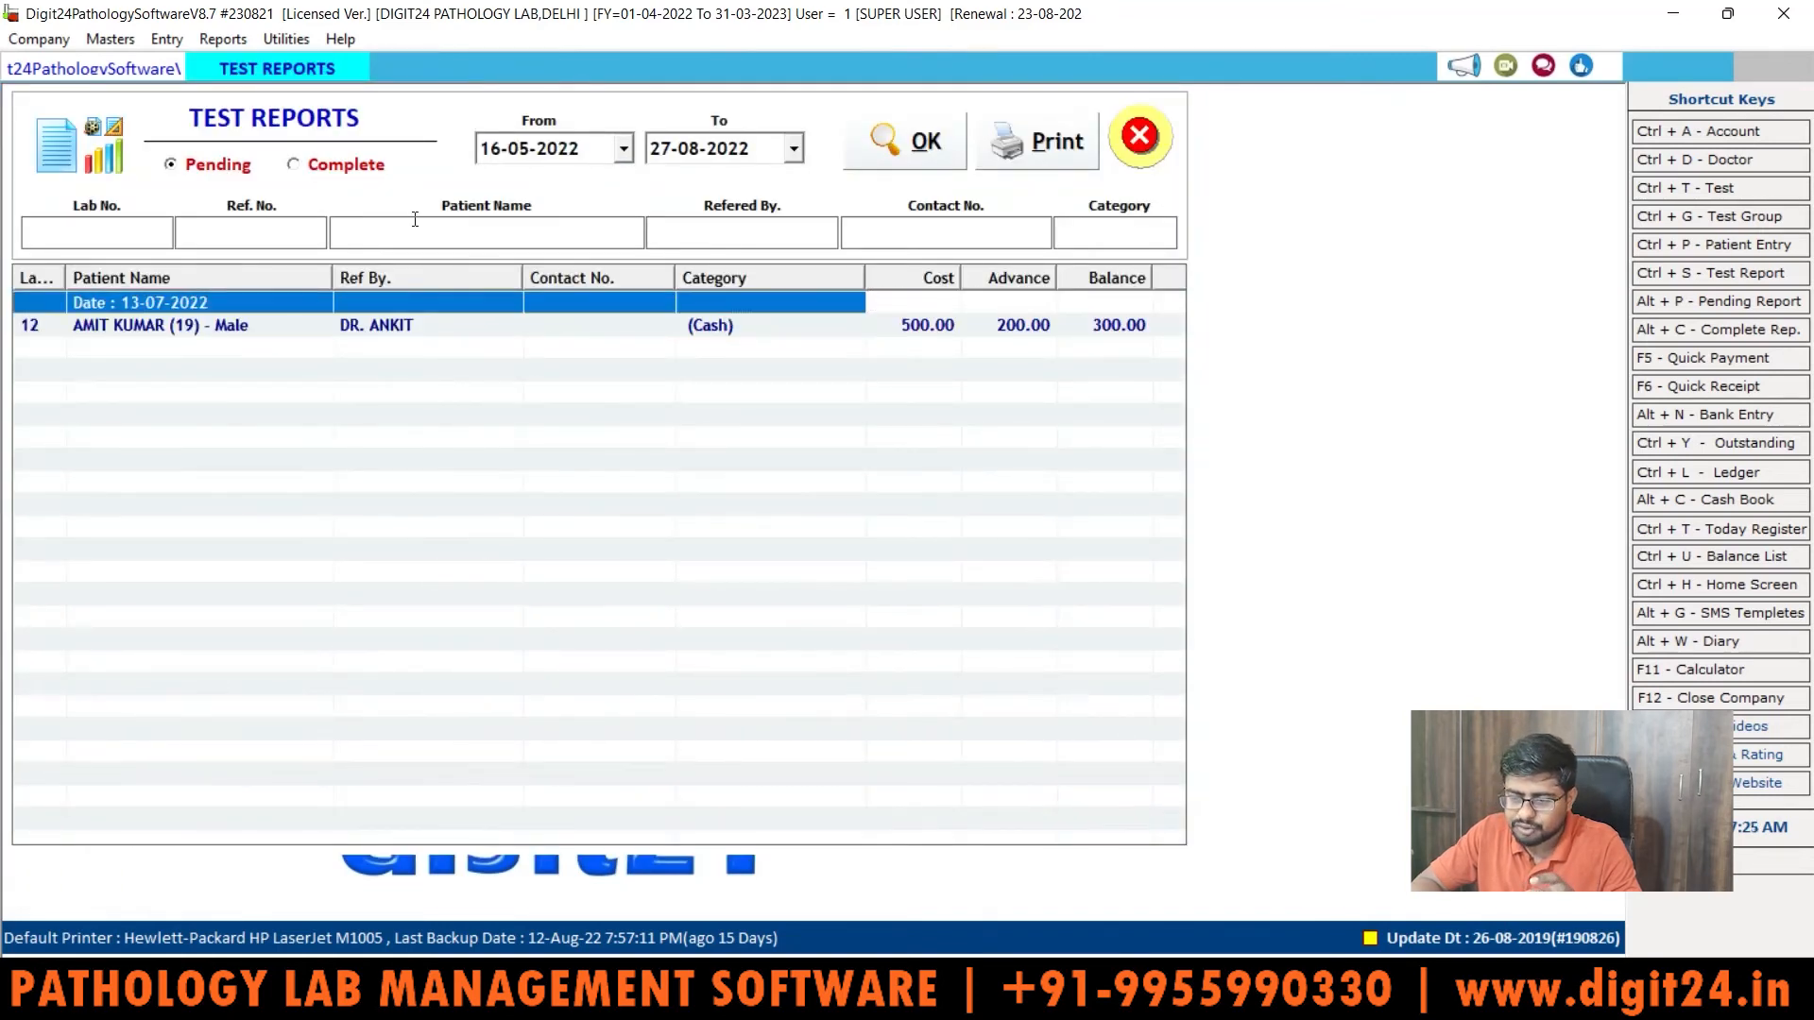
Step: List Complete test reports for 27-08-2022, showing lab no. 25 with balance 30.00
{"action": "left_click", "coordinate": [900, 156]}
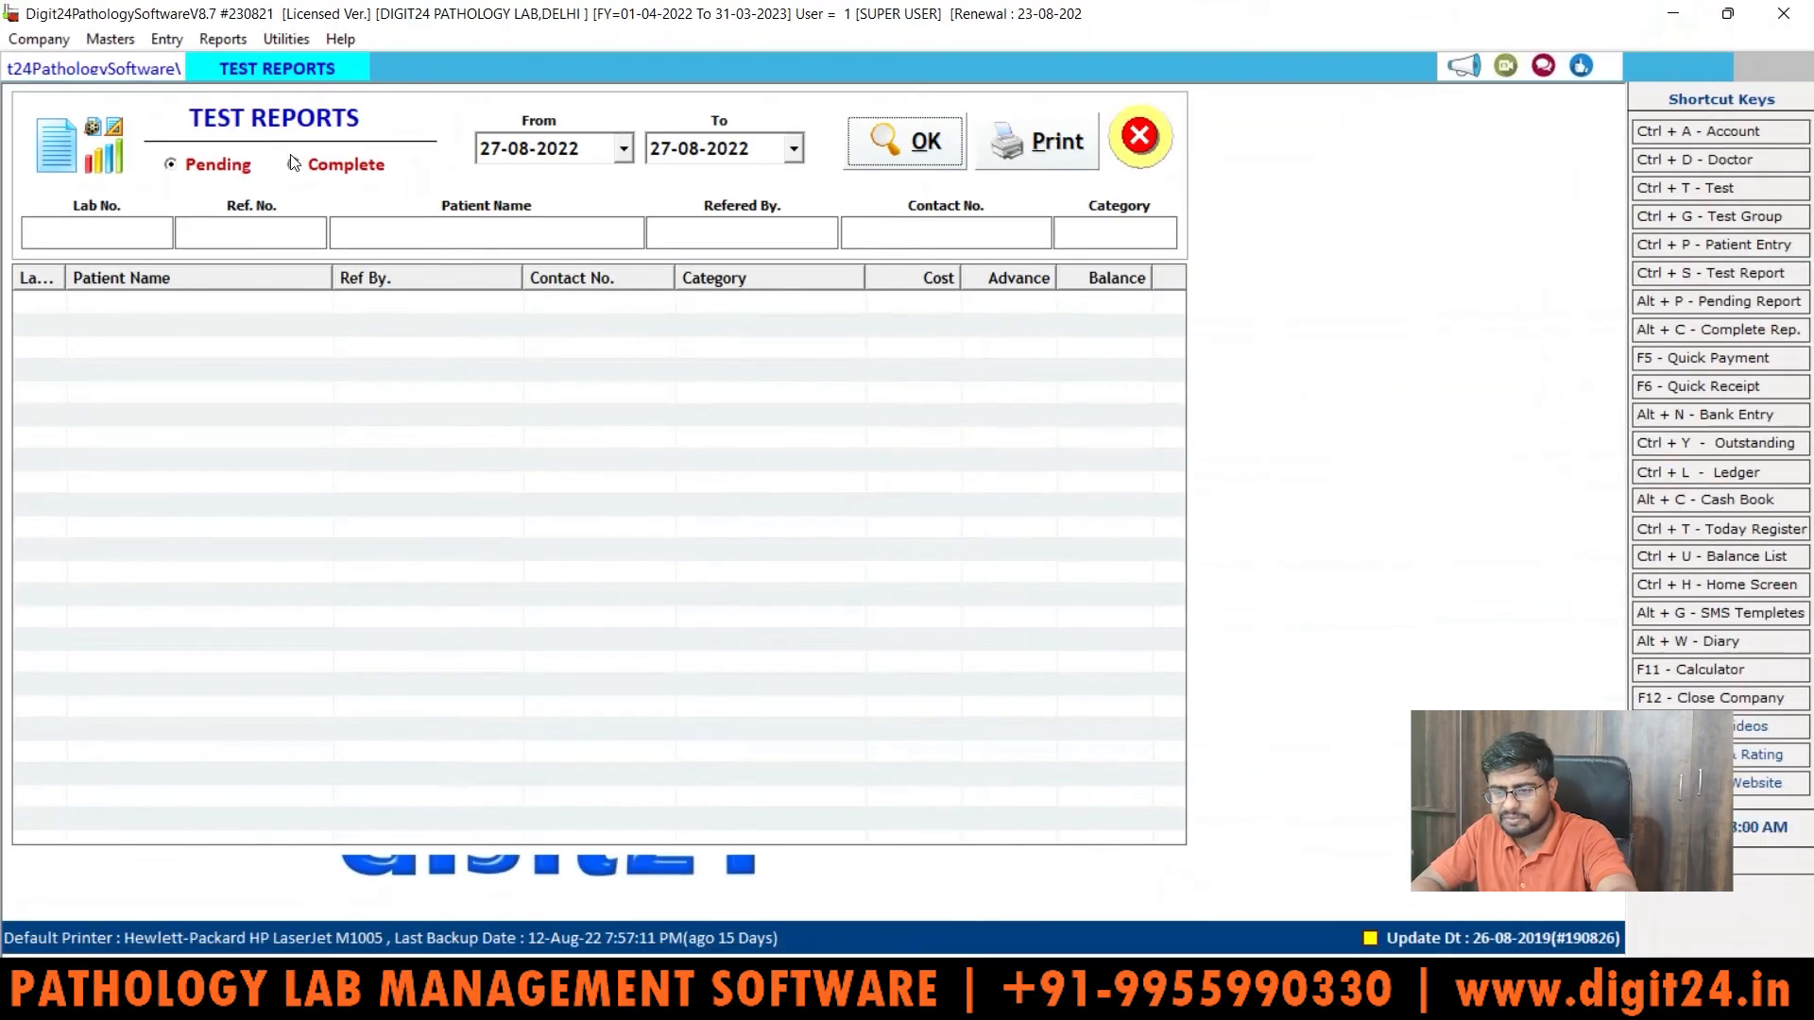
{"action": "left_click", "coordinate": [291, 159]}
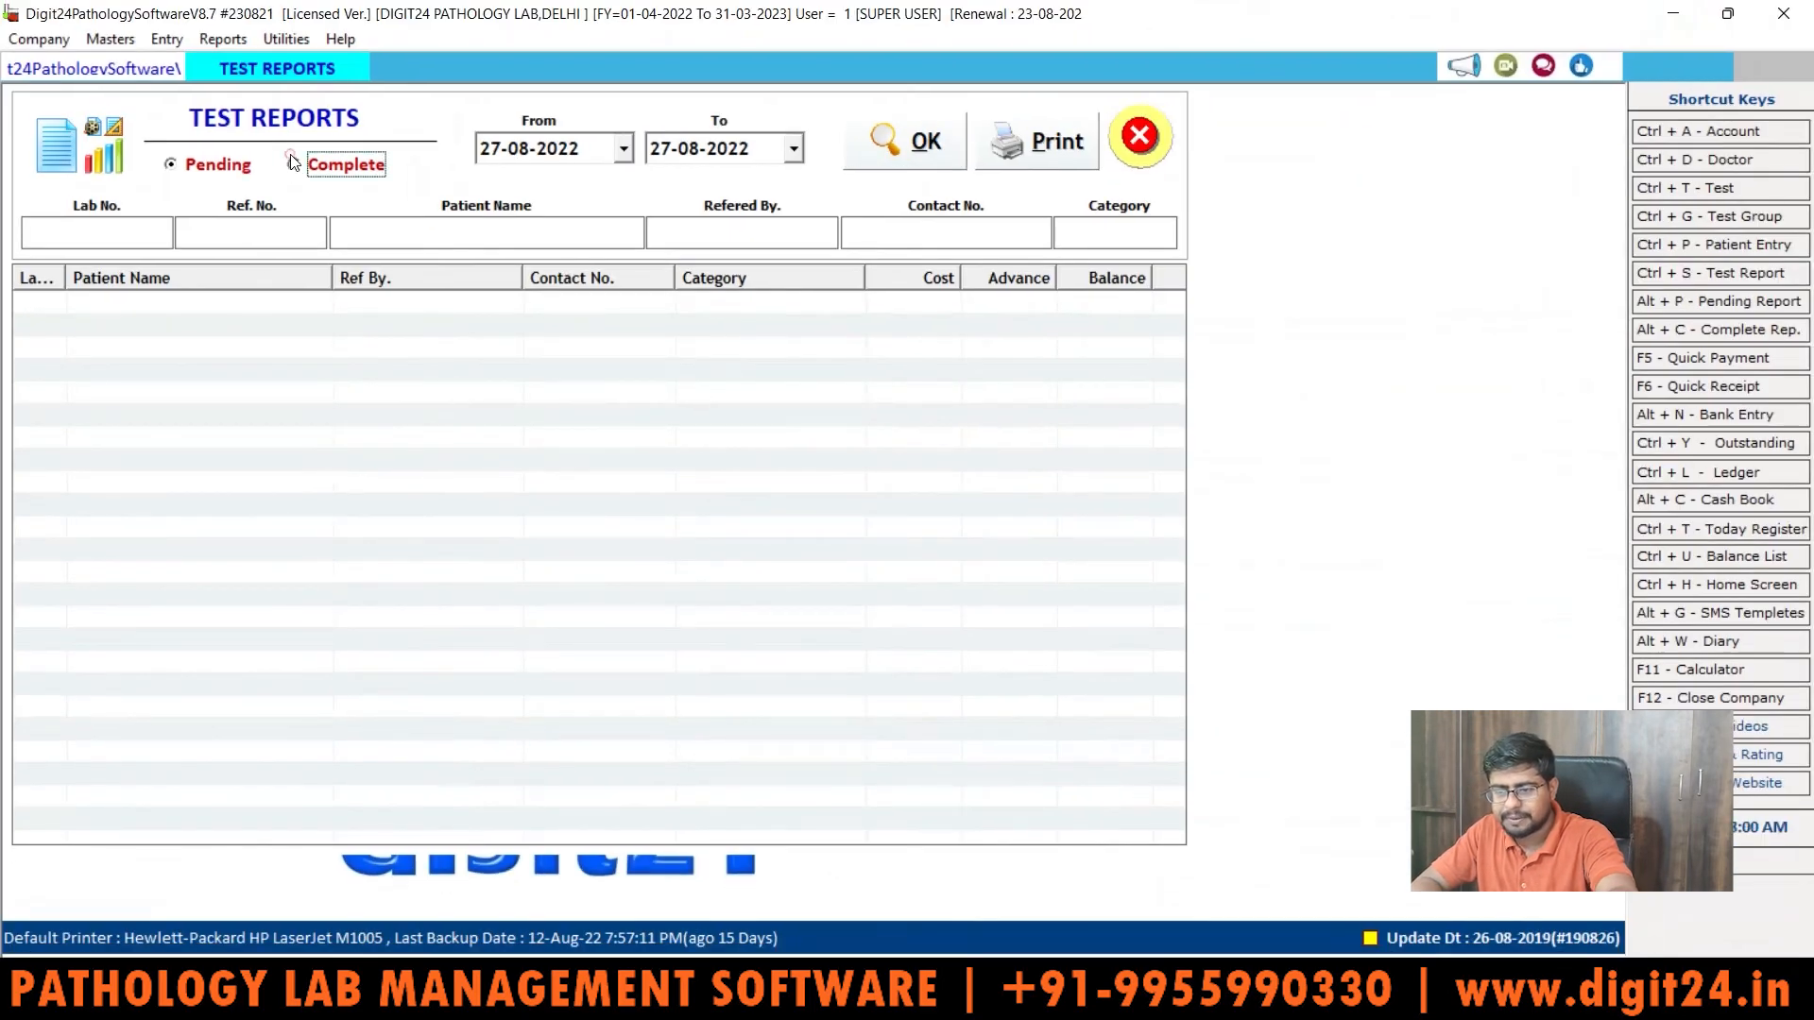
{"action": "left_click", "coordinate": [877, 144]}
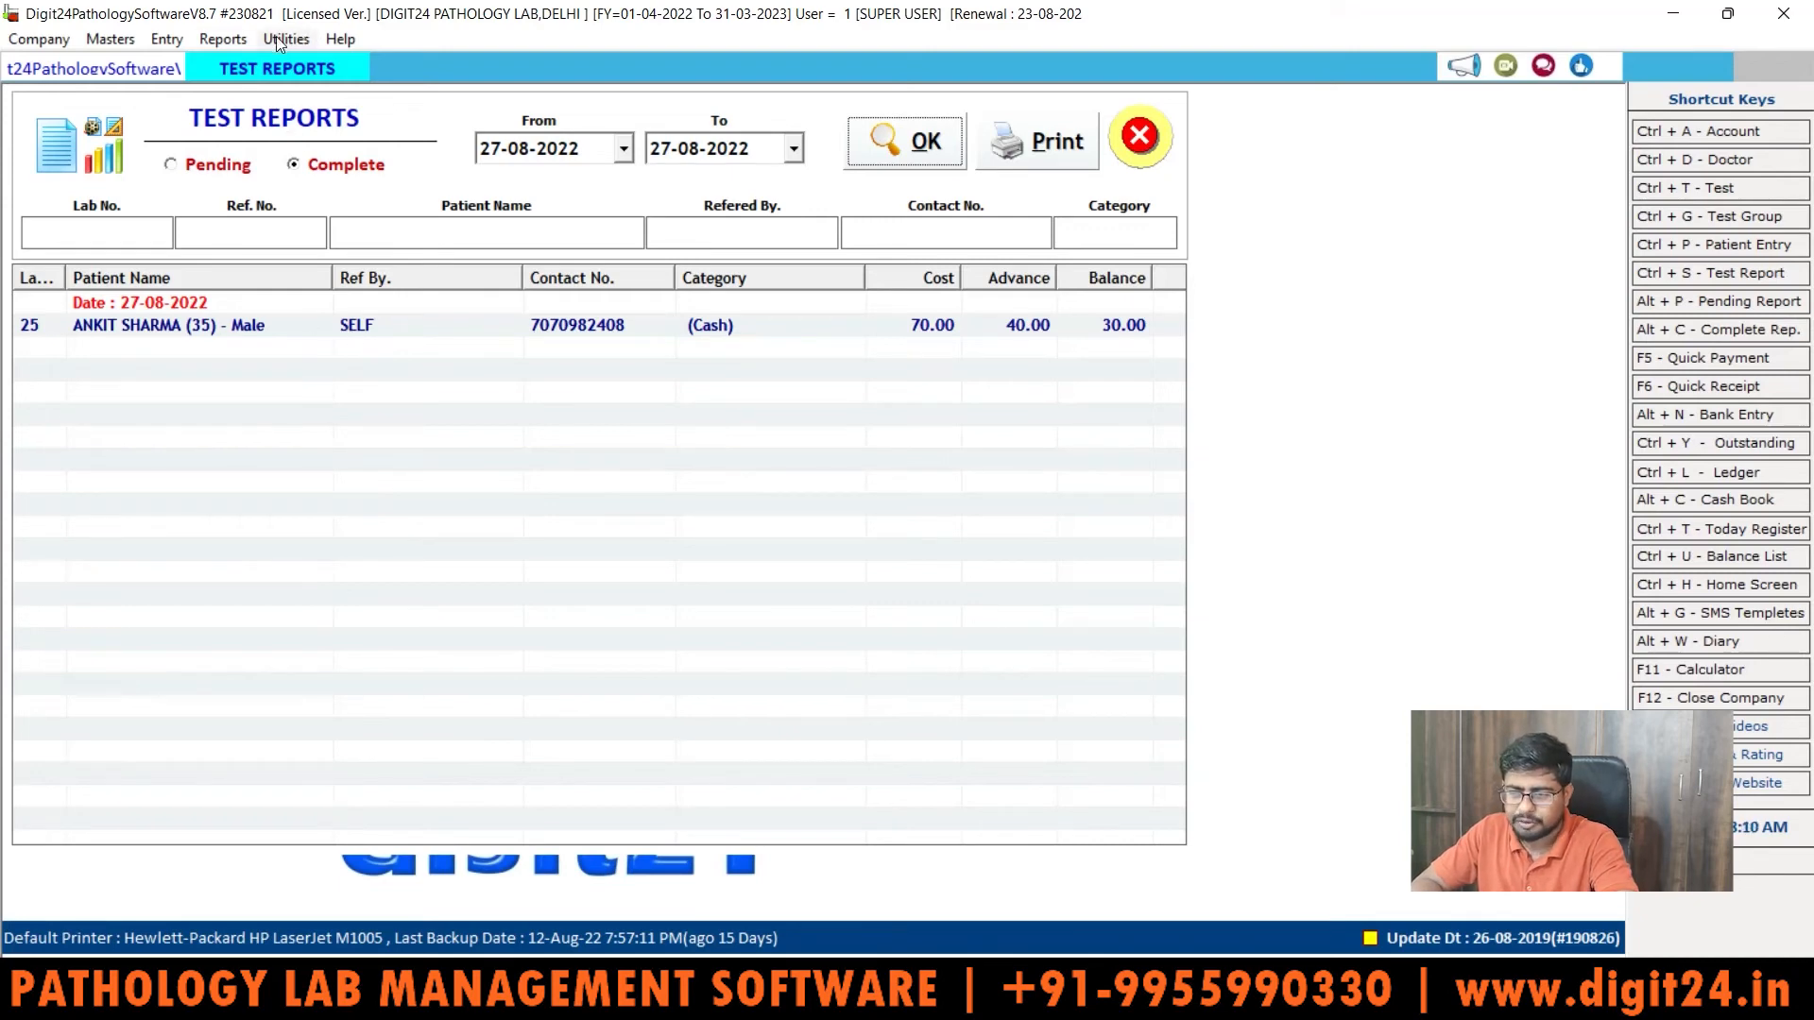
{"action": "left_click", "coordinate": [223, 40]}
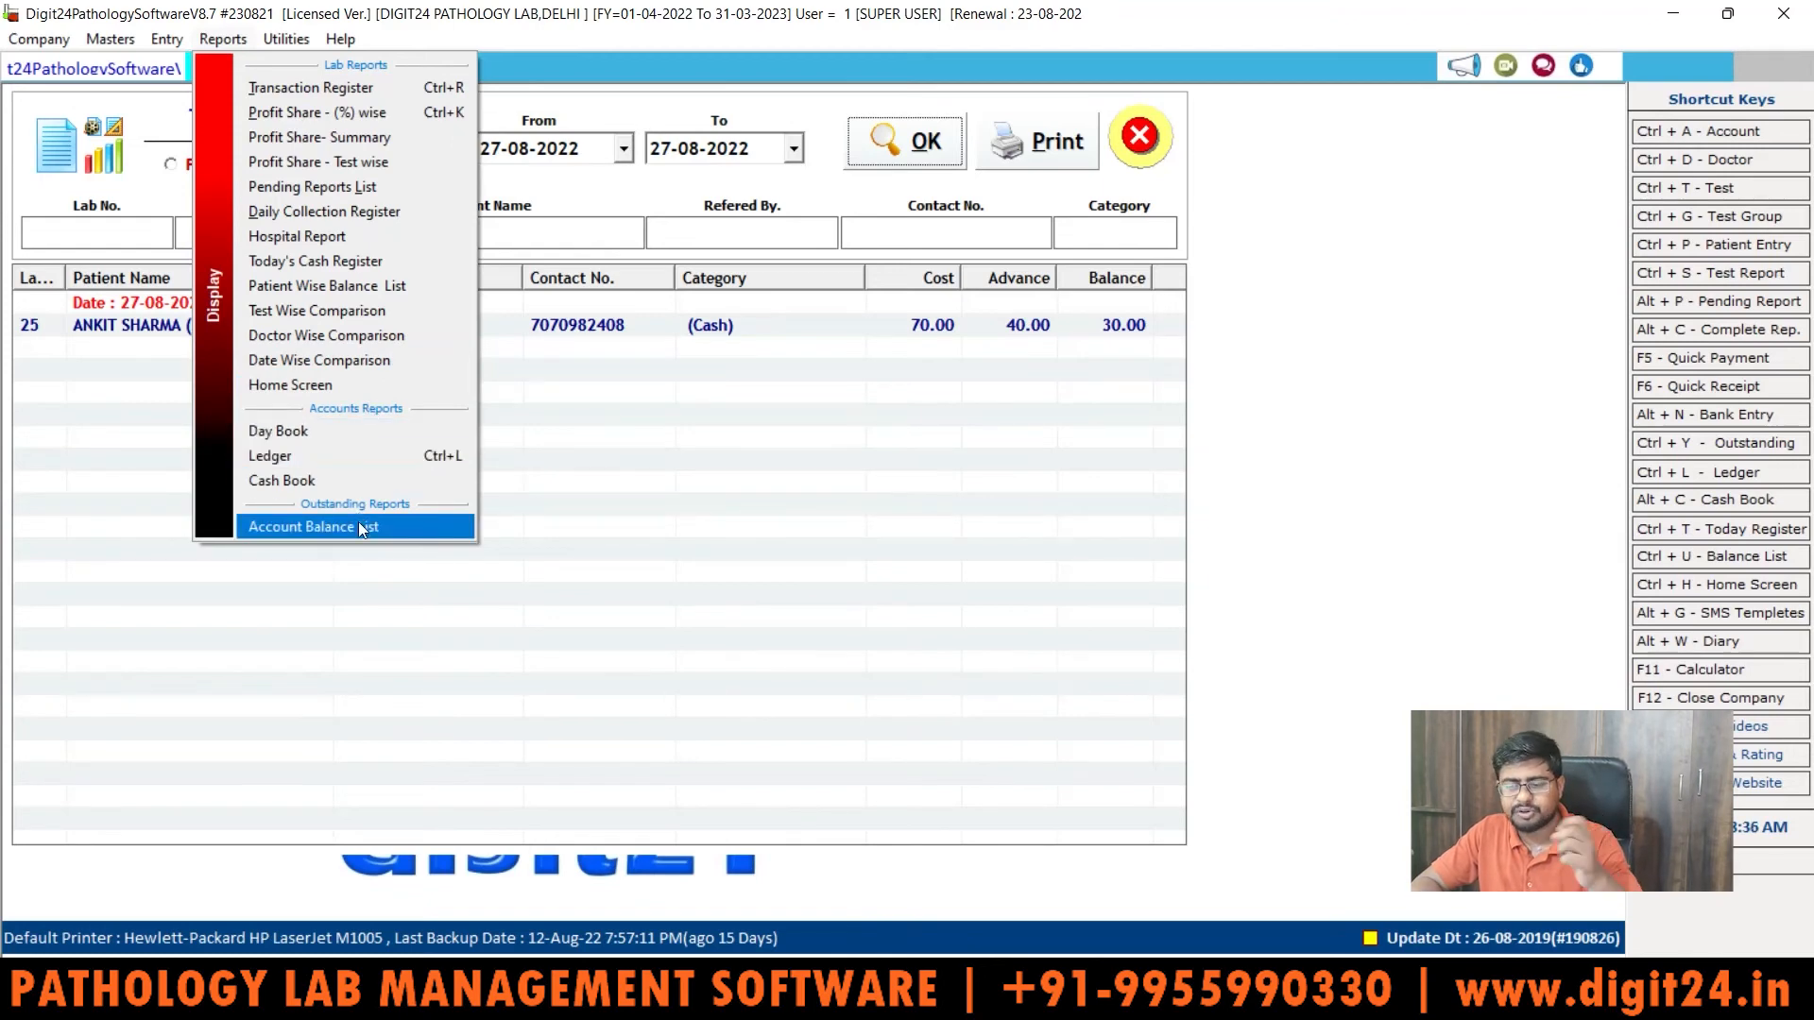
Step: Tour the Entry, Masters and Company menus, then open Company > Voucher Numbering
{"action": "left_click", "coordinate": [223, 39]}
{"action": "left_click", "coordinate": [165, 41]}
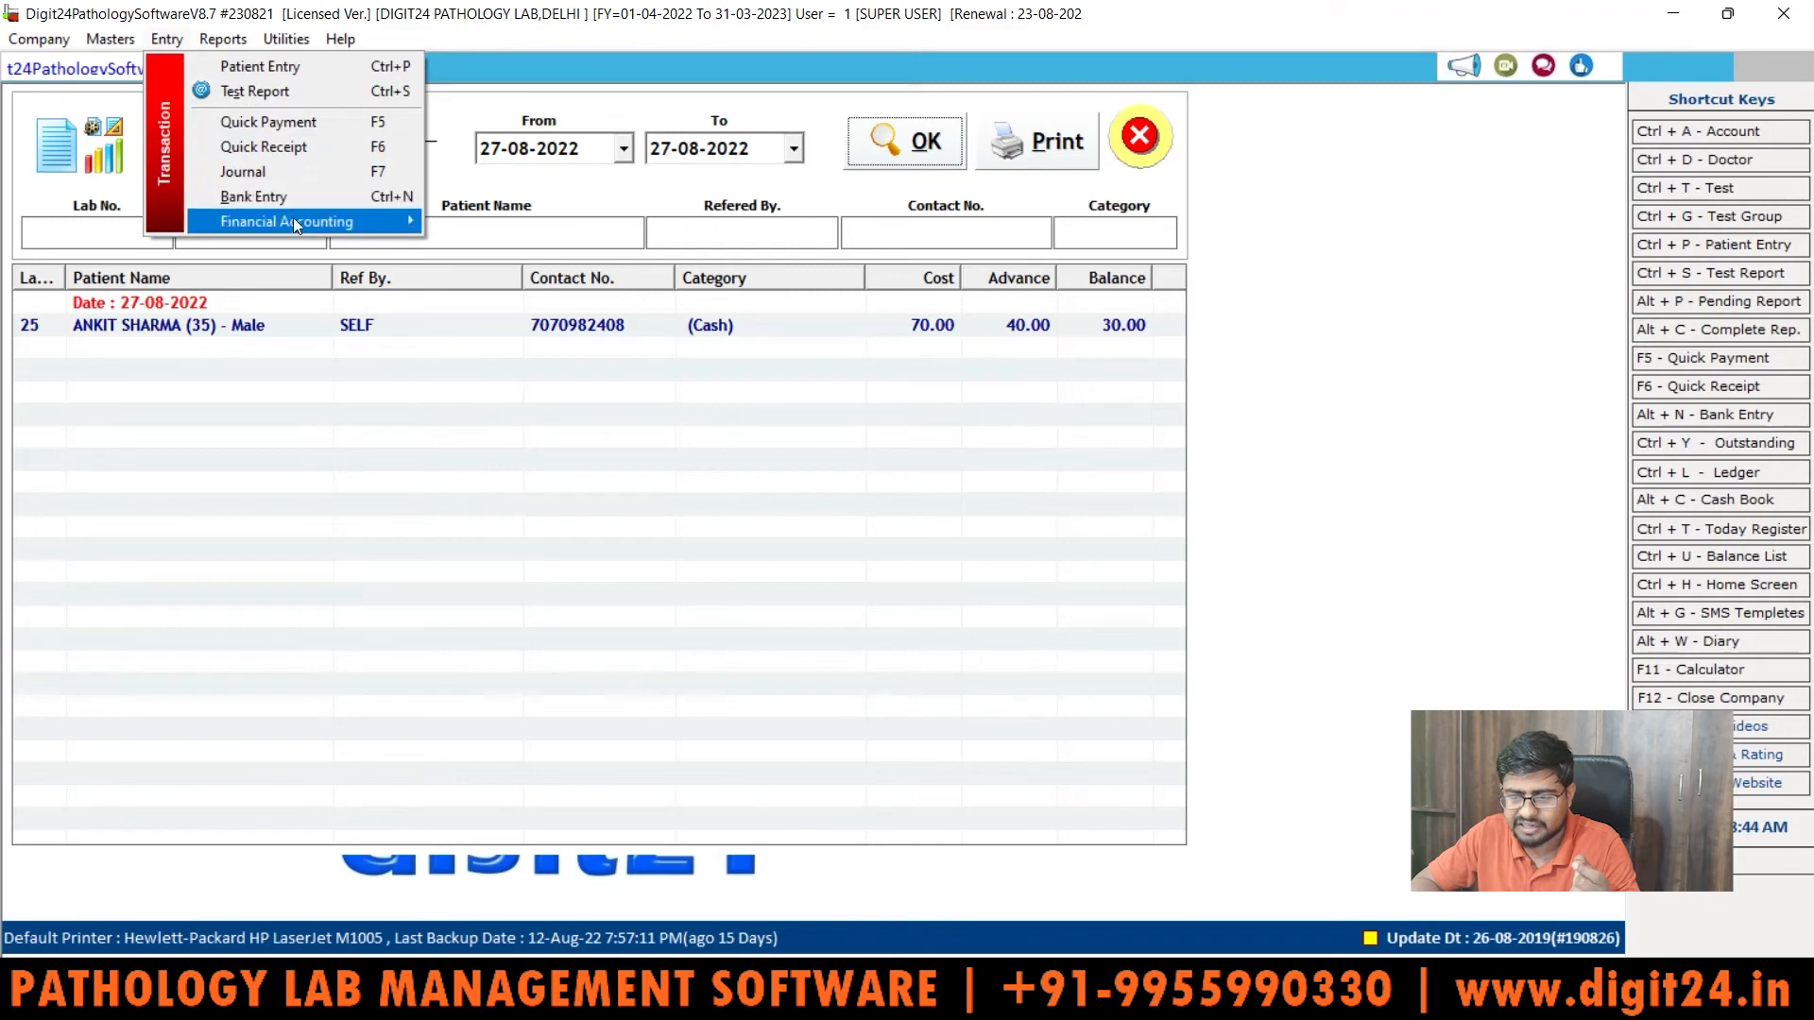
{"action": "mouse_move", "coordinate": [293, 218]}
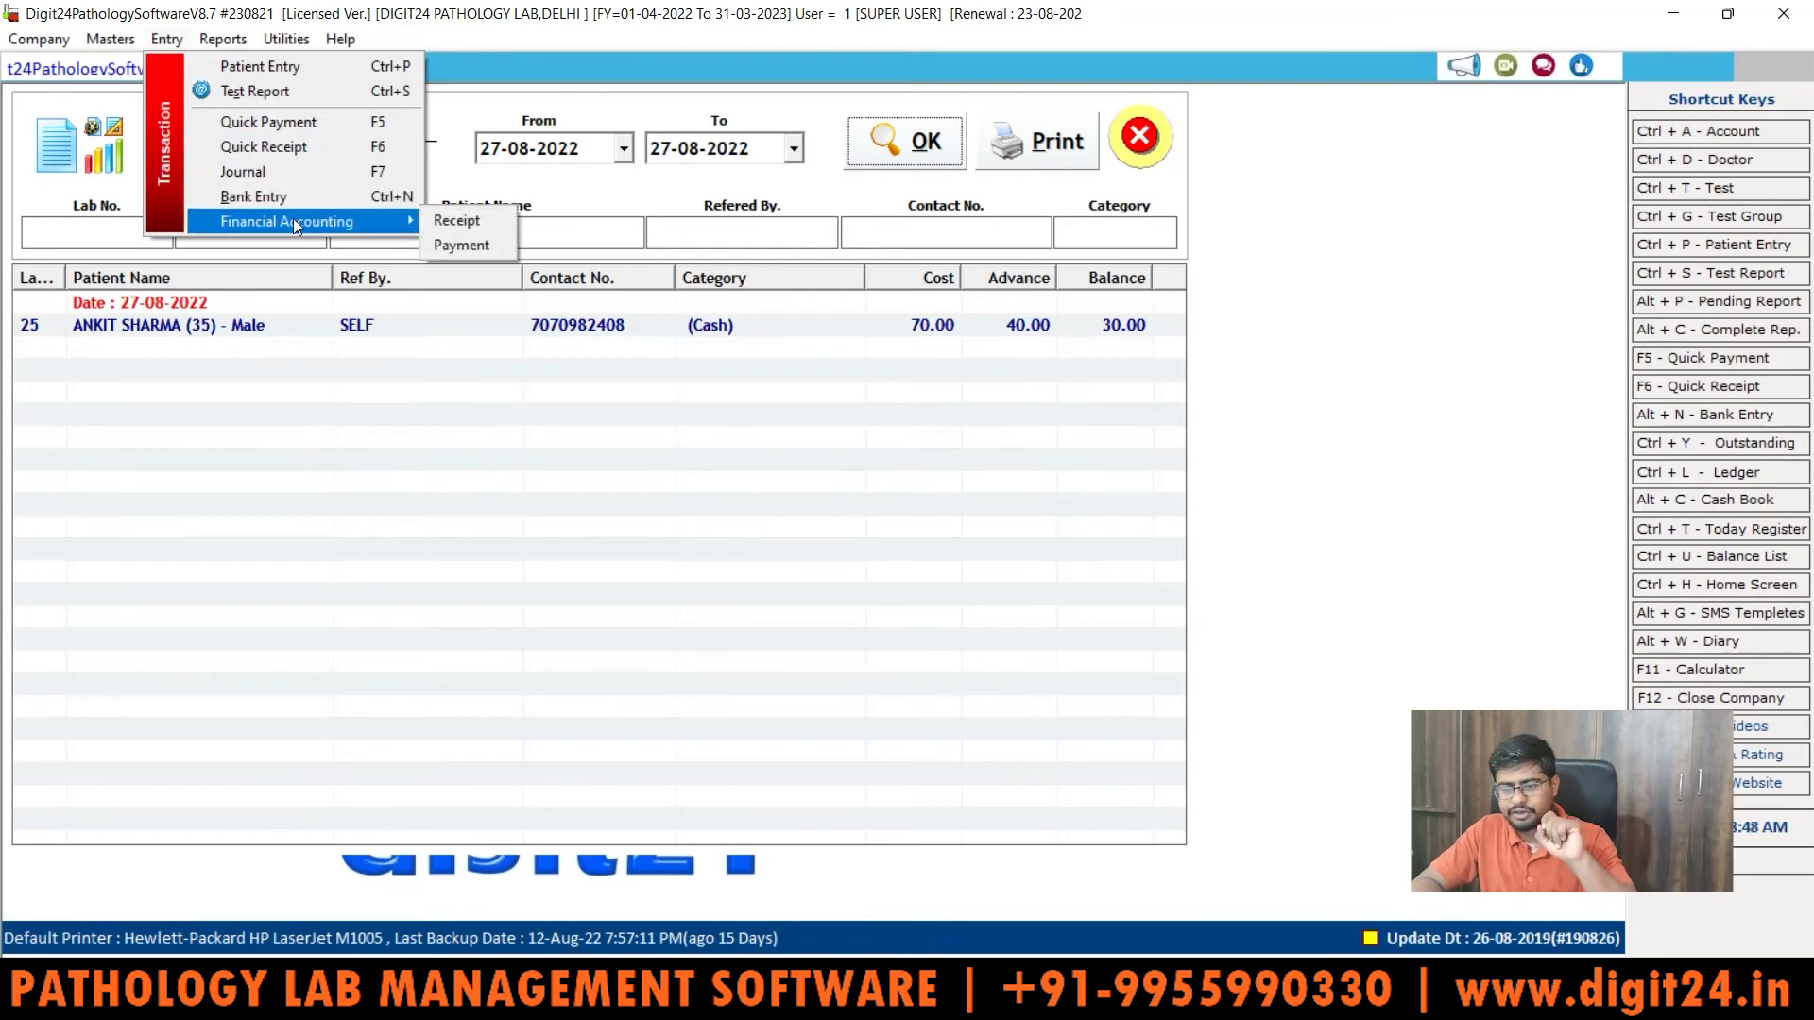
{"action": "mouse_move", "coordinate": [112, 39]}
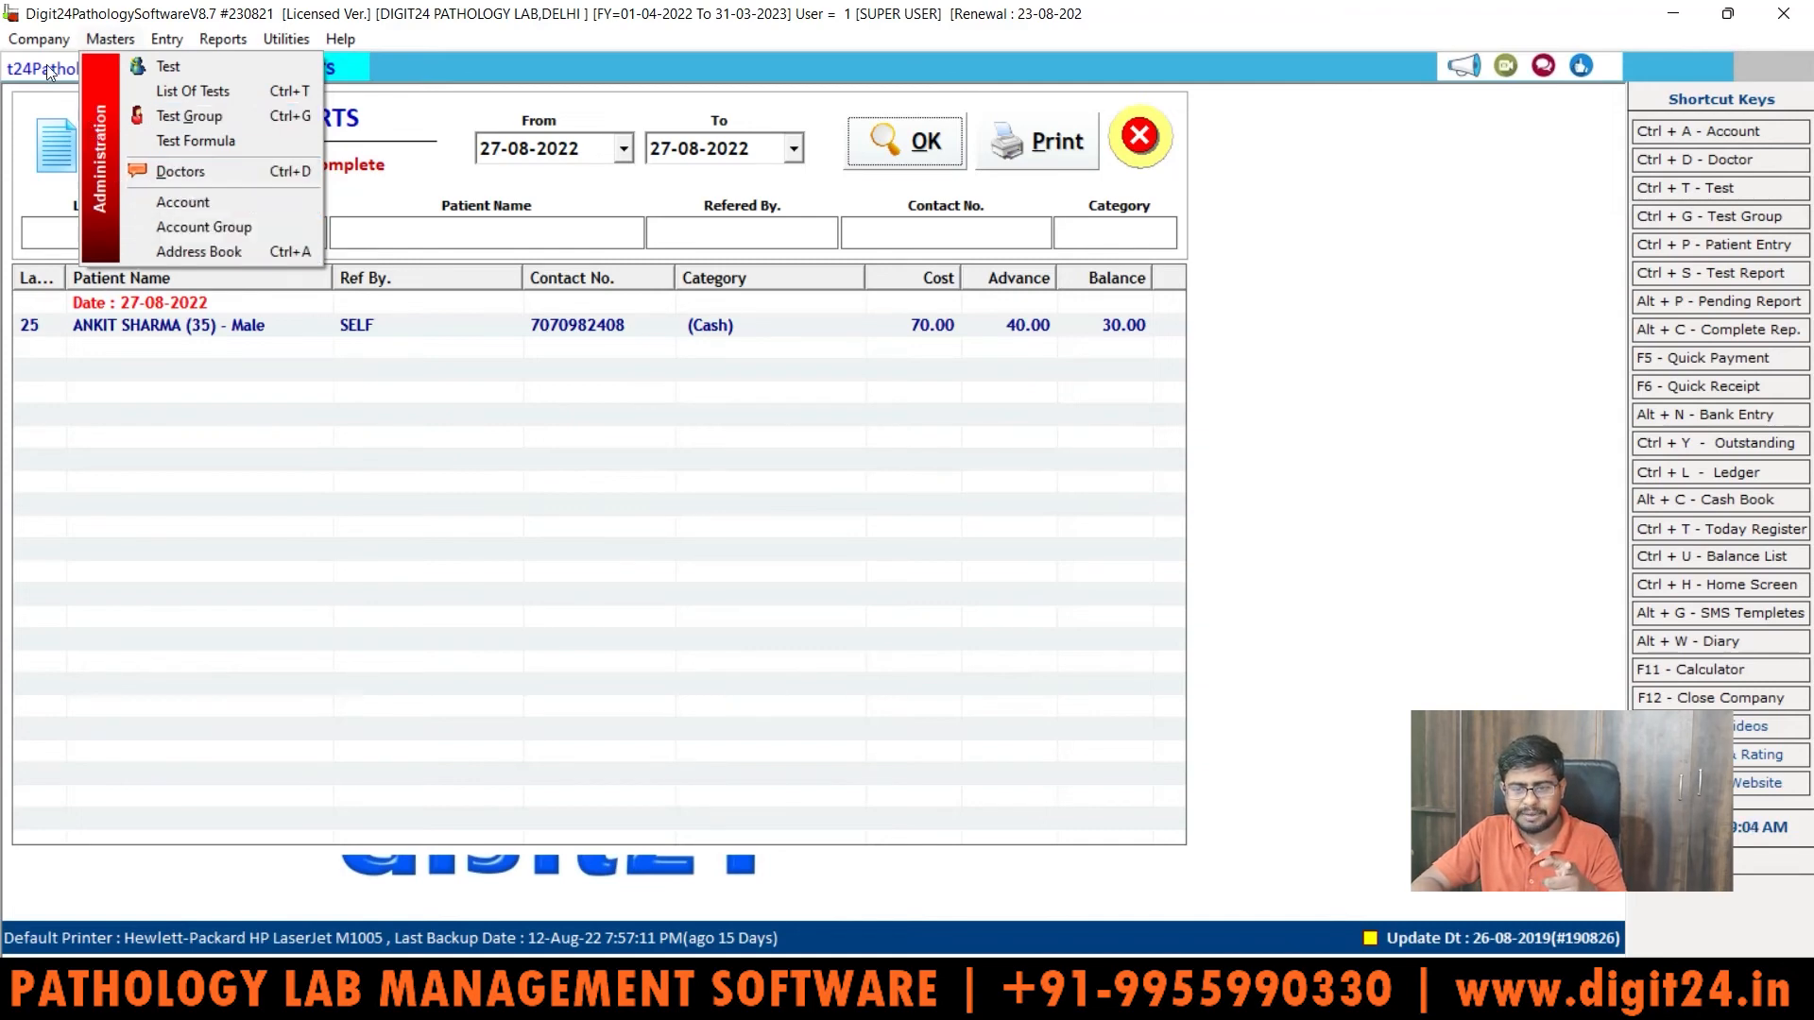
{"action": "mouse_move", "coordinate": [37, 38]}
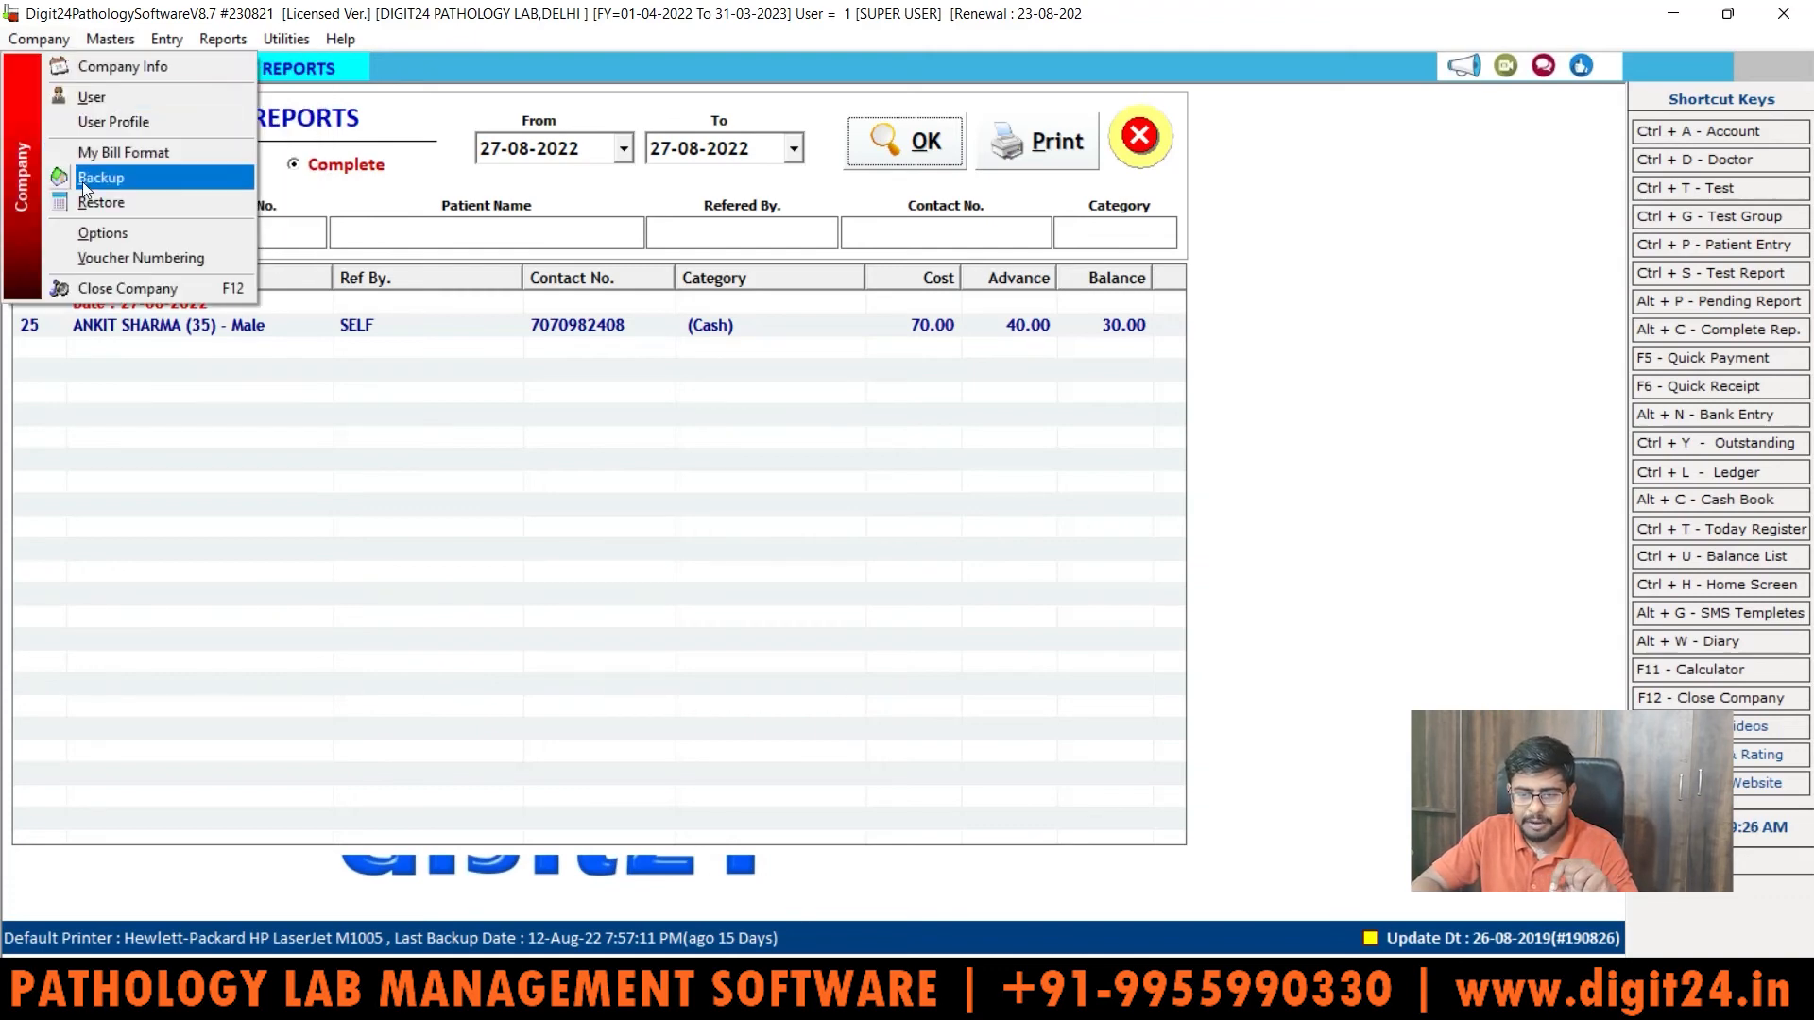
{"action": "left_click", "coordinate": [106, 257]}
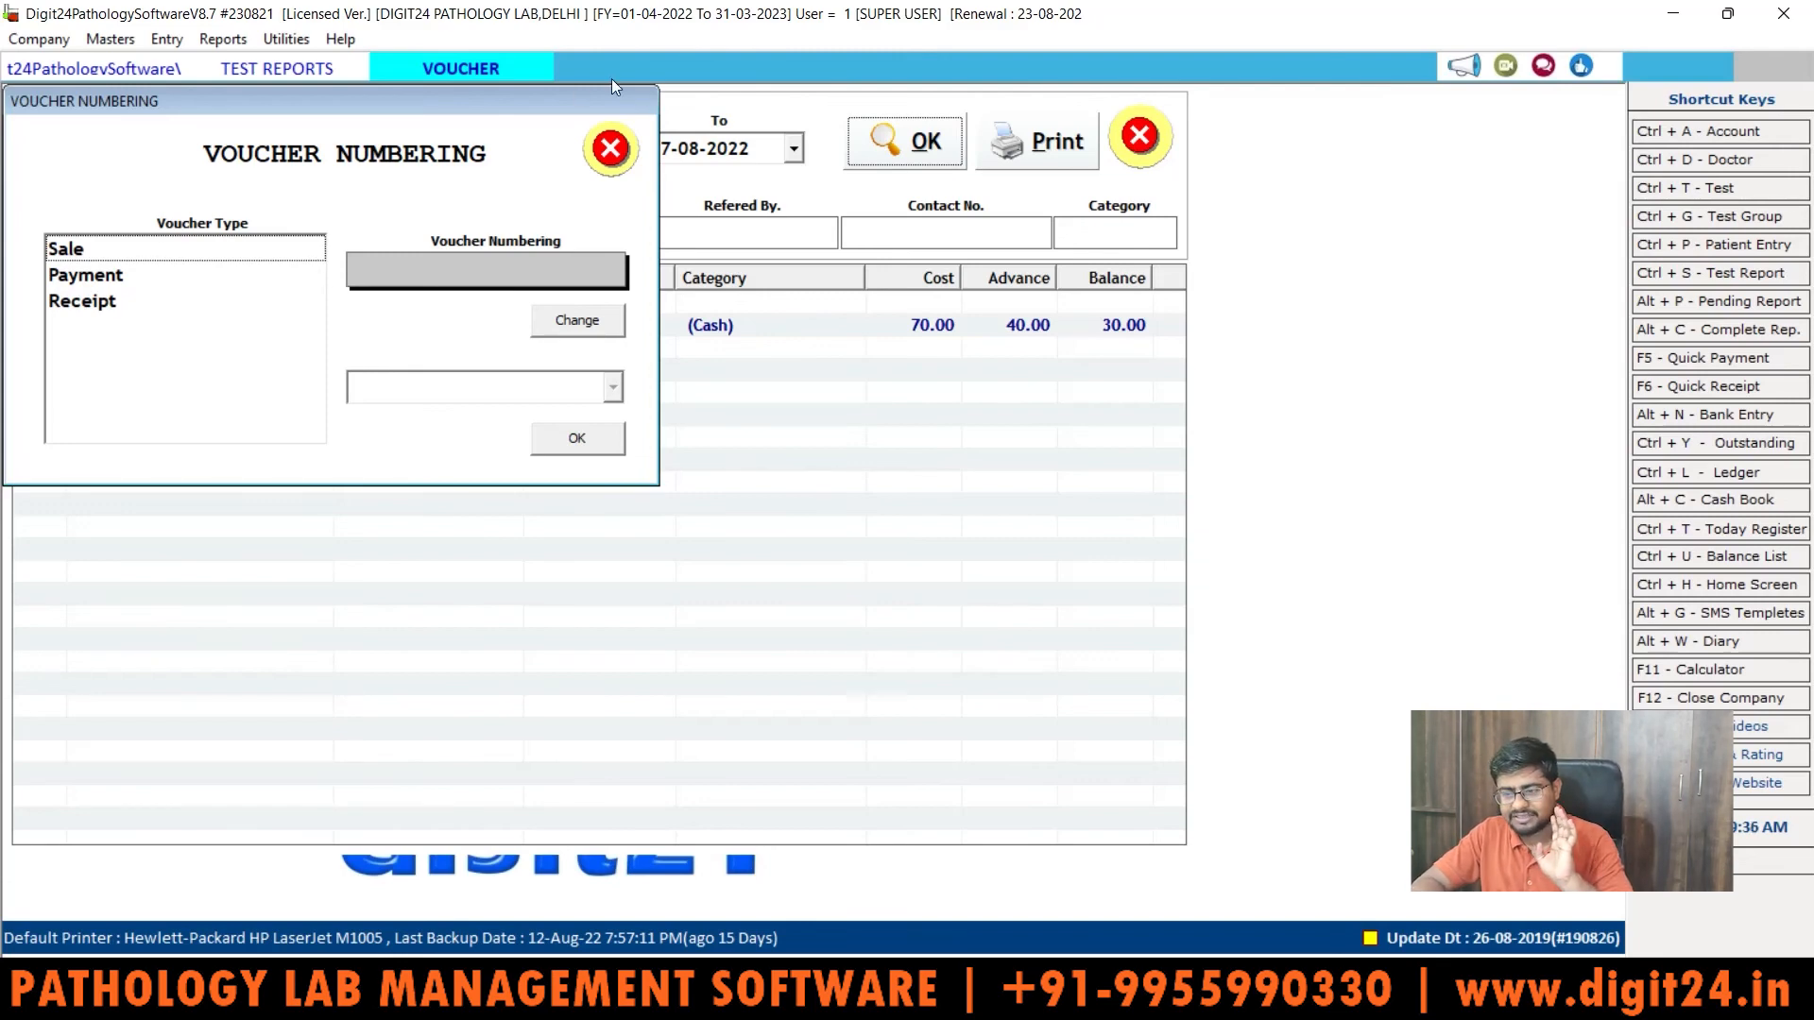
Step: Close the Voucher Numbering dialog and the Test Reports window
{"action": "left_click", "coordinate": [610, 147]}
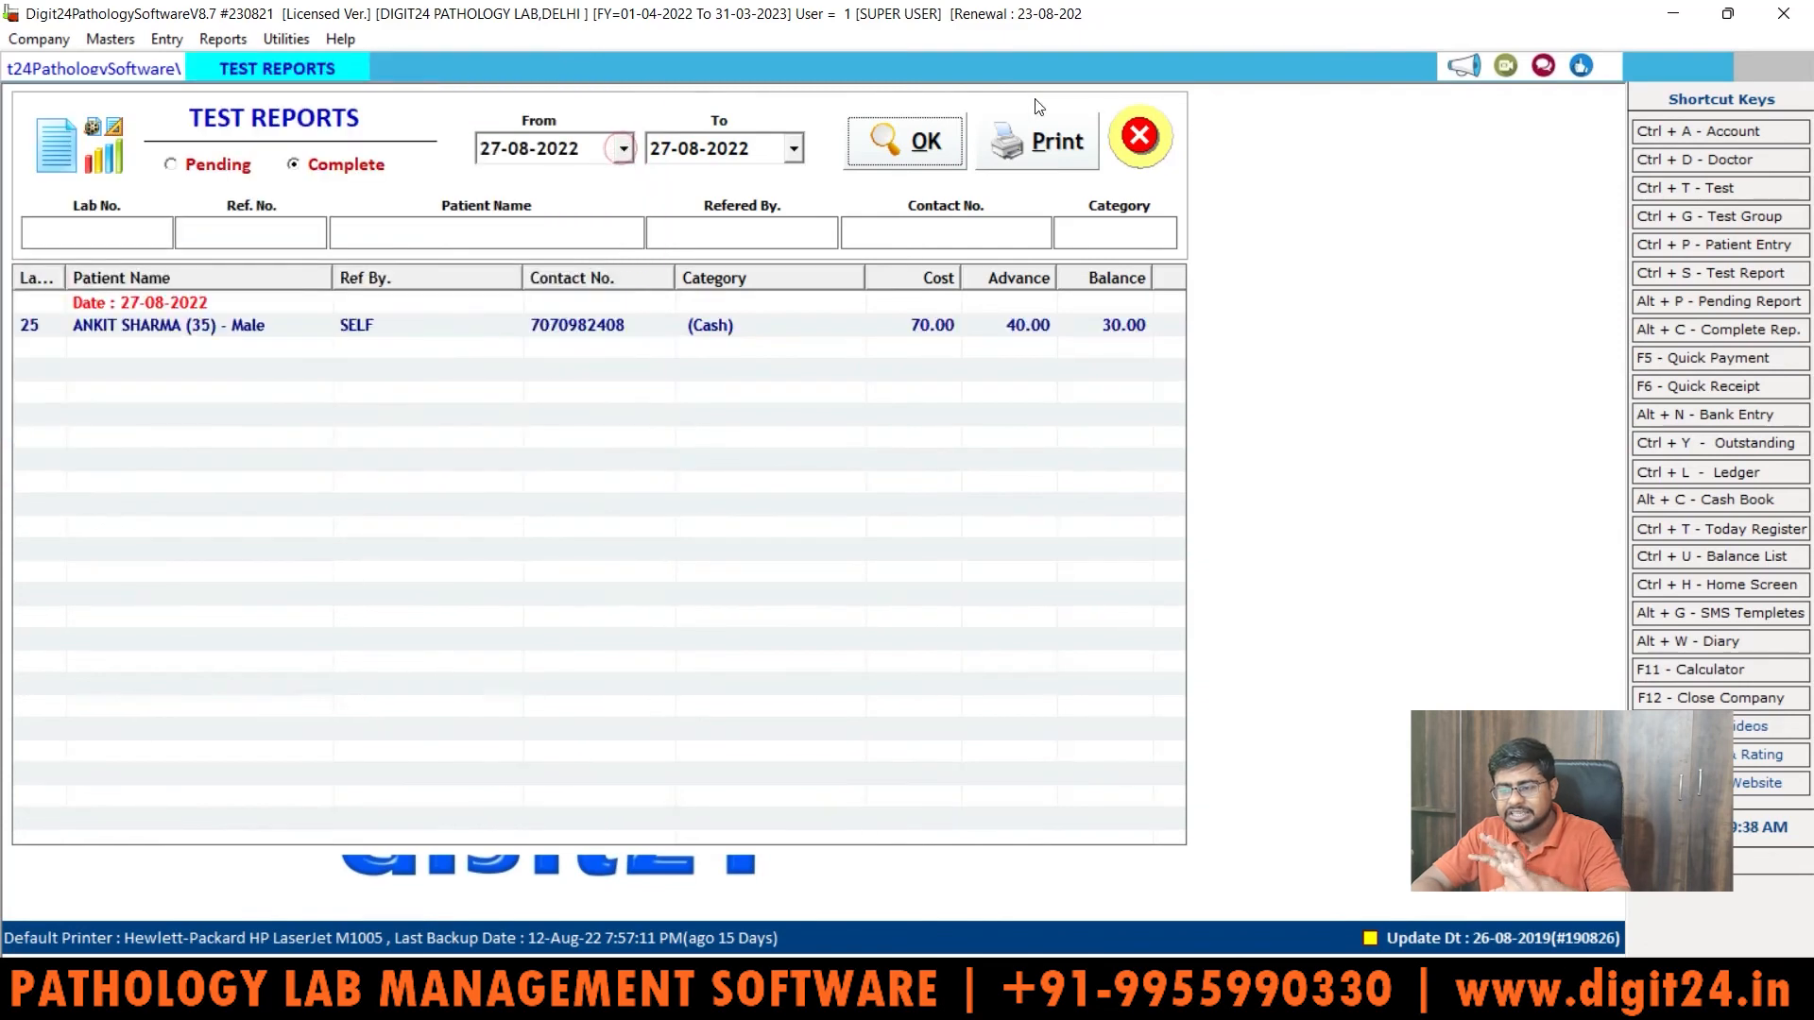
{"action": "left_click", "coordinate": [1140, 138]}
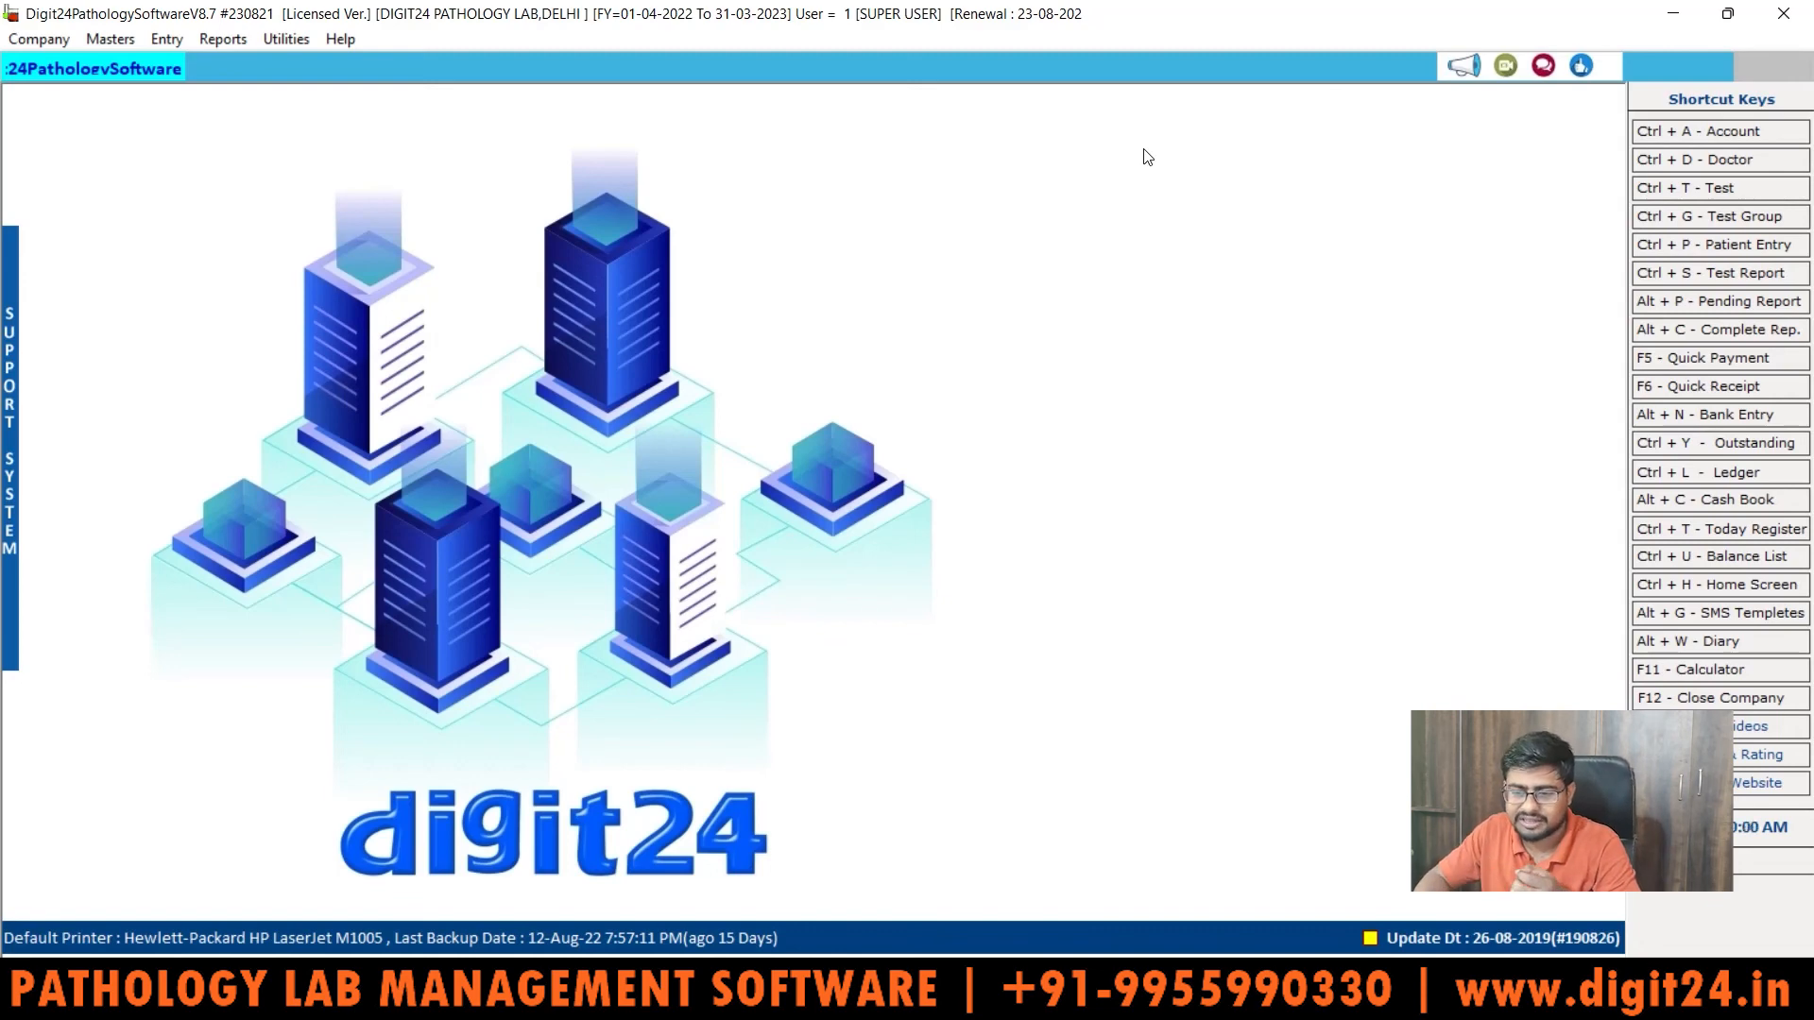
Step: Open a blank Patient Entry form dated 27-08-2022 from the Entry menu
{"action": "left_click", "coordinate": [149, 36]}
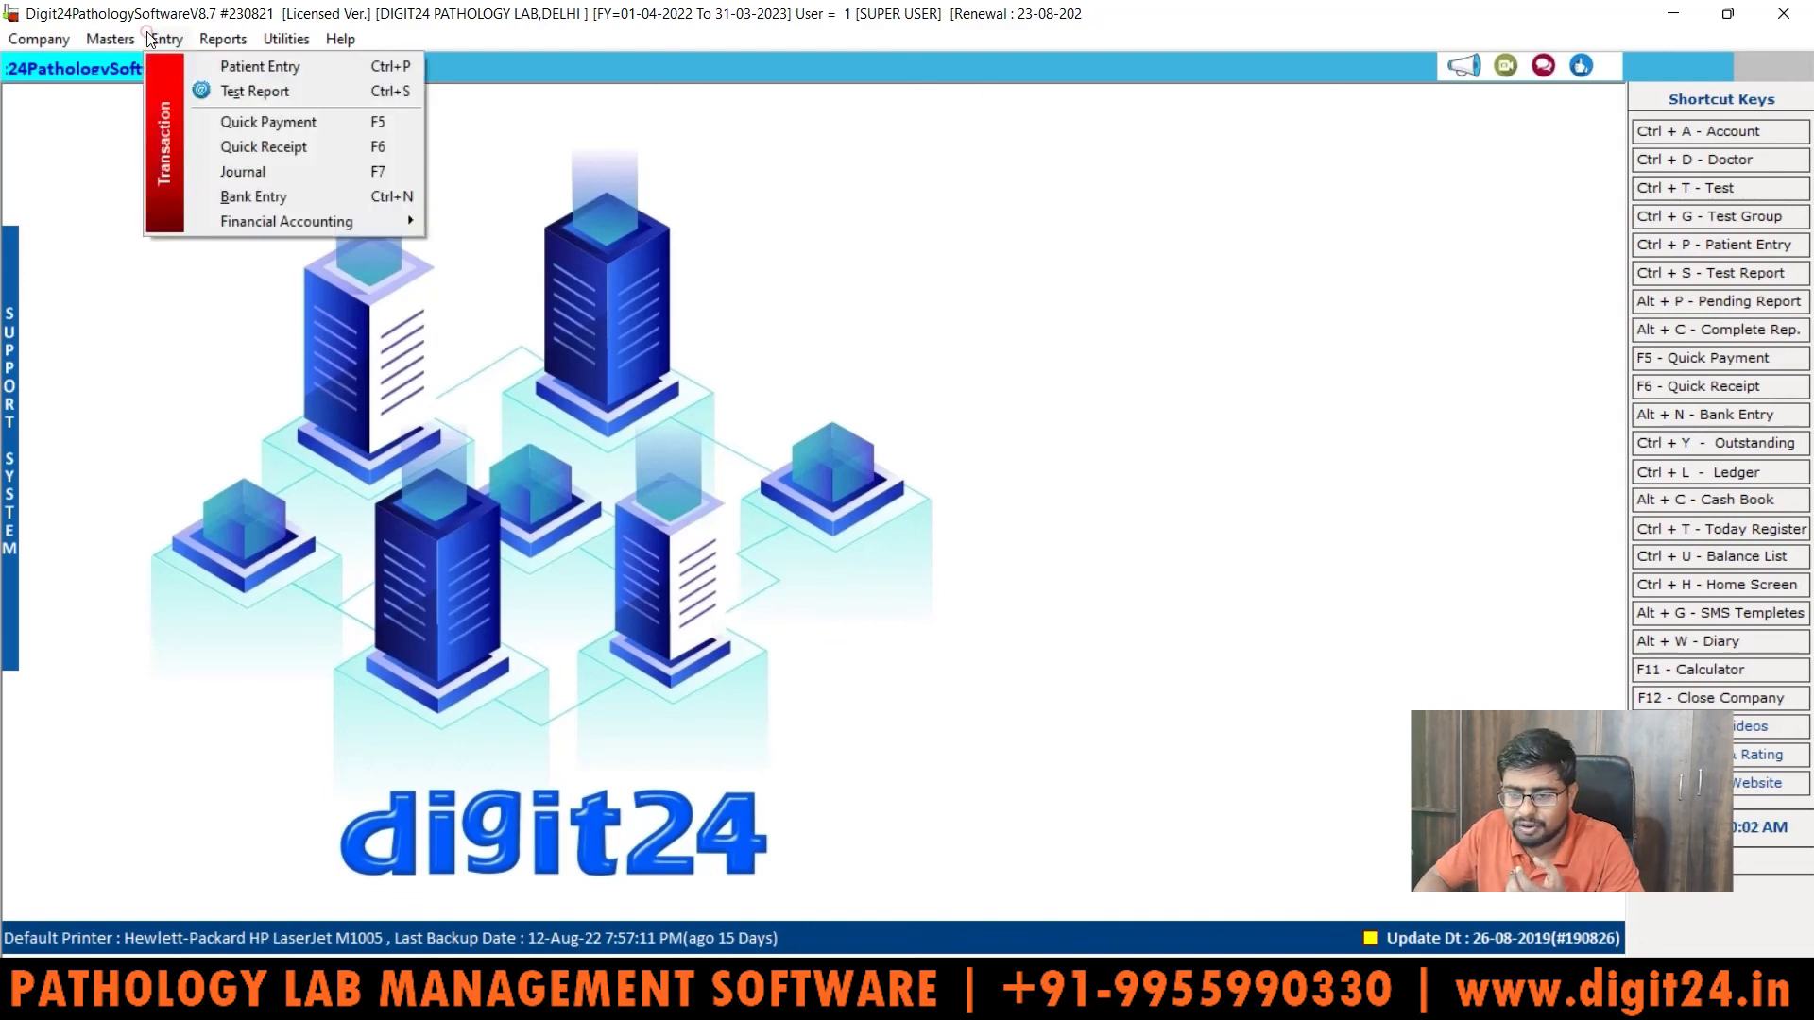
{"action": "left_click", "coordinate": [237, 65]}
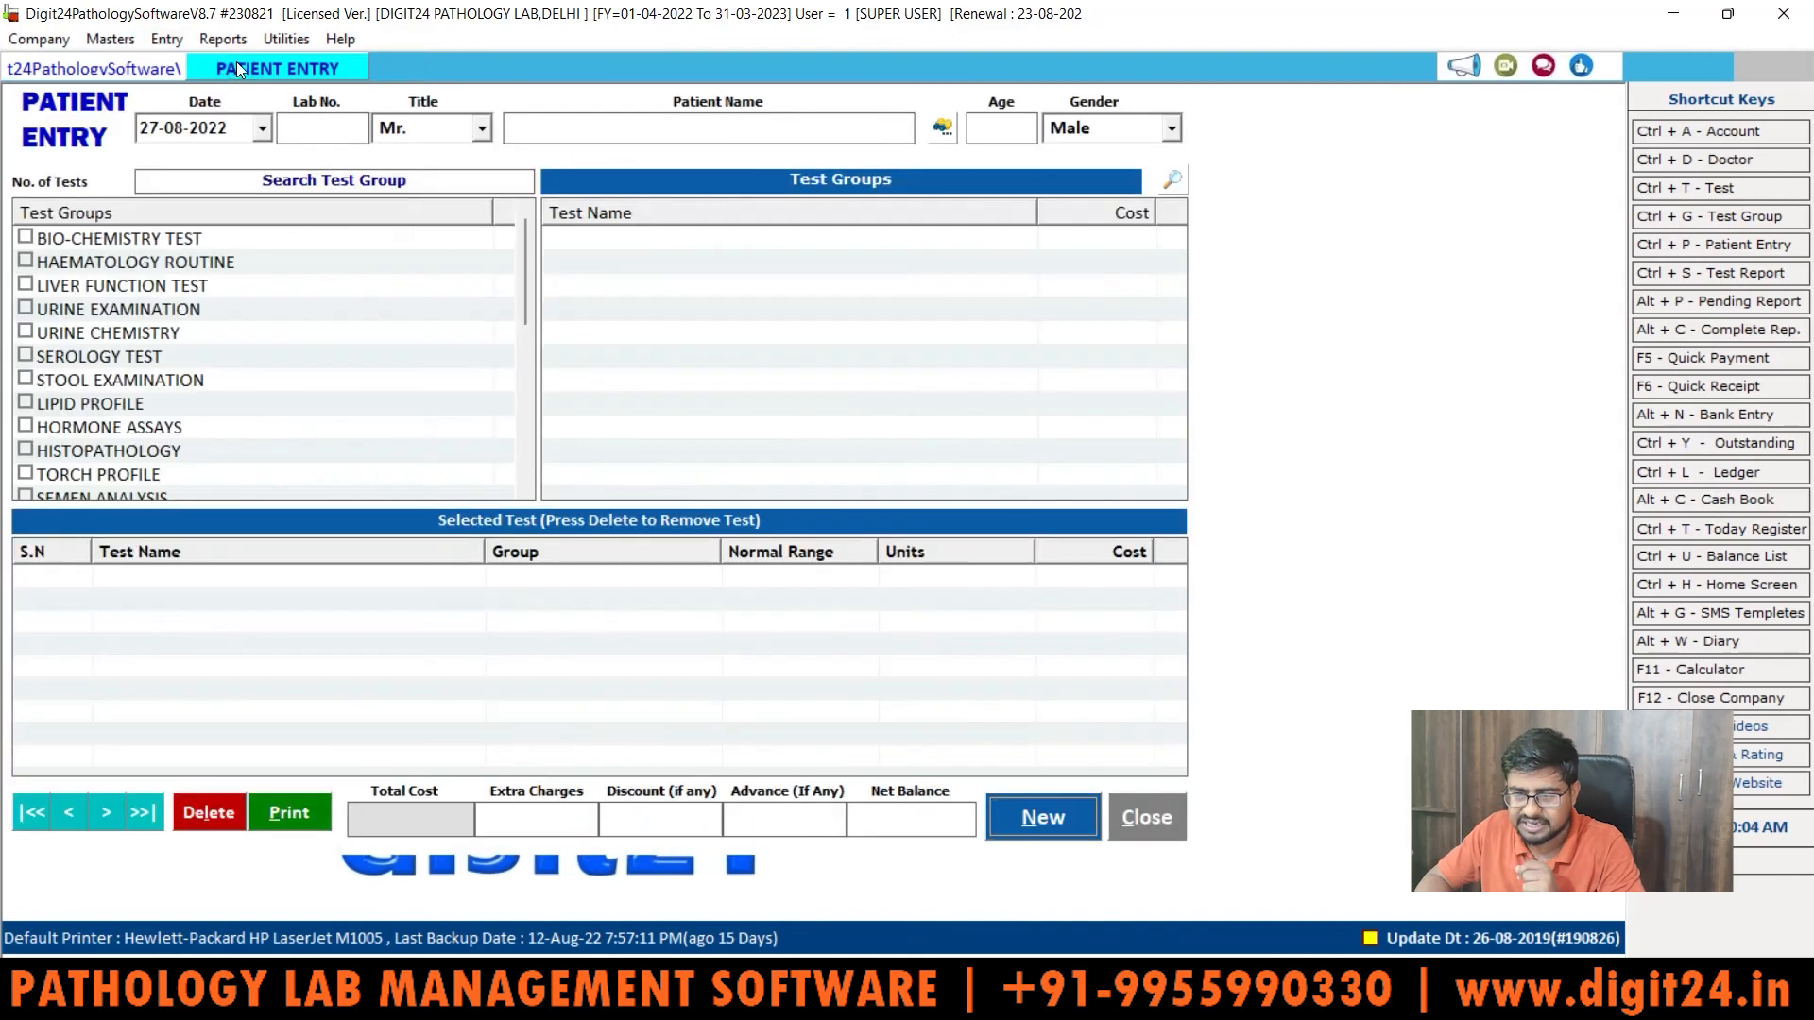